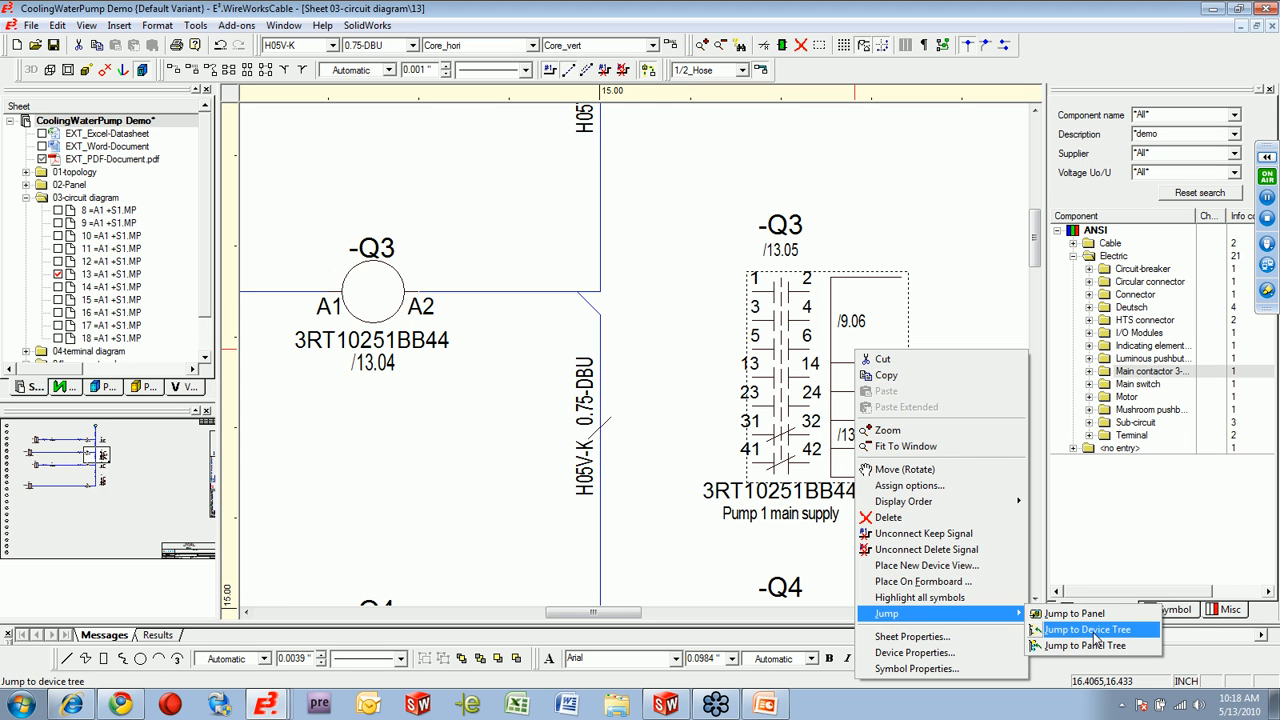
# Locate contactor -Q3 in the device tree and jump from there to its placement on the panel.
pyautogui.click(1096, 630)
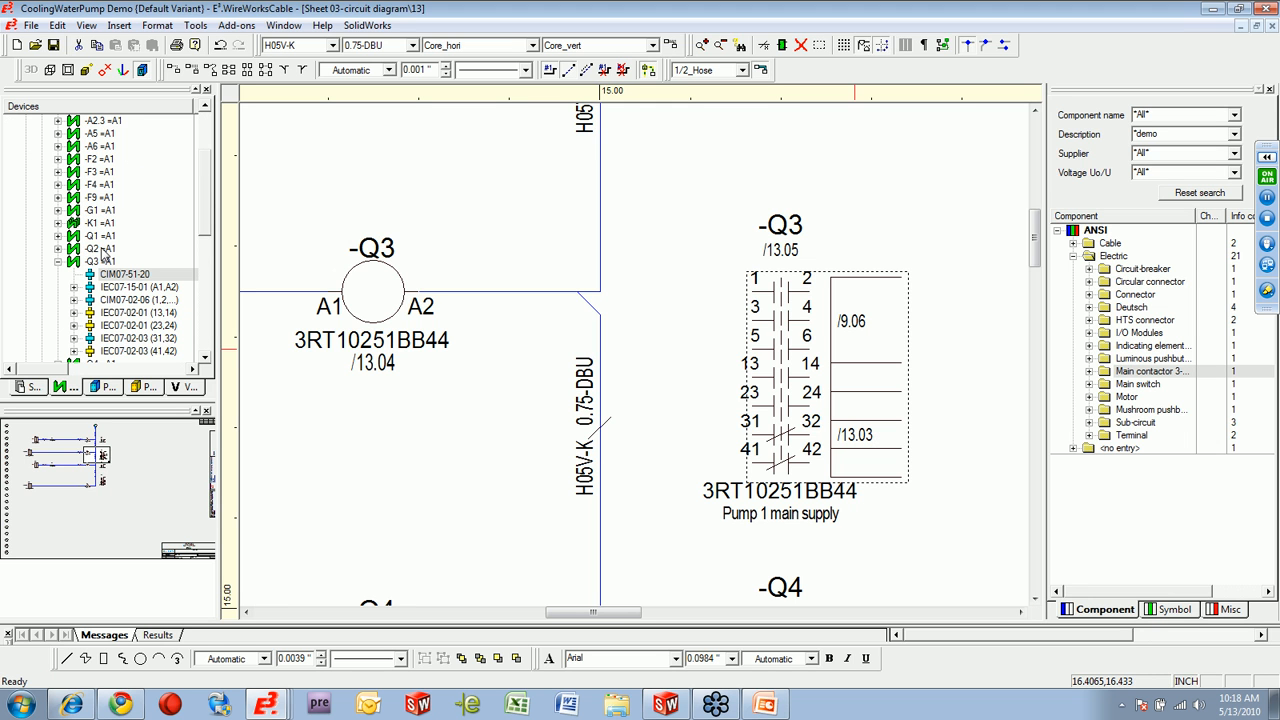
pyautogui.moveTo(204, 242); pyautogui.dragTo(207, 258)
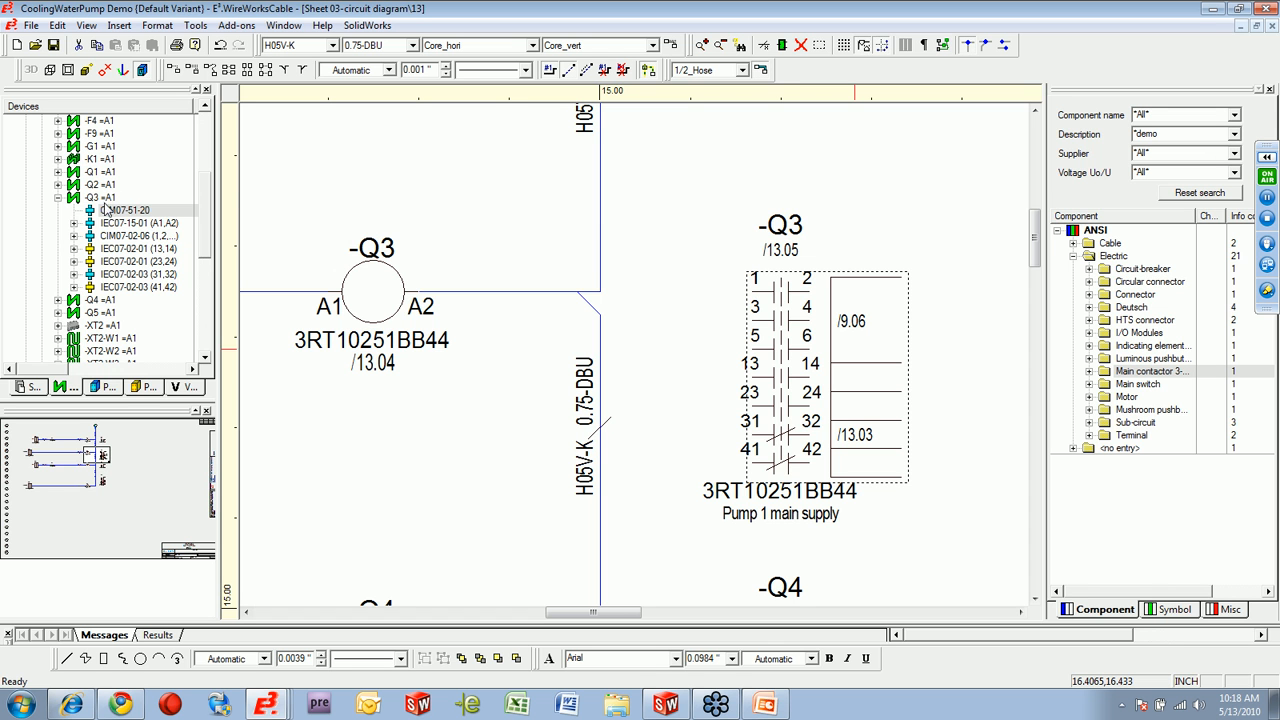
pyautogui.rightClick(104, 203)
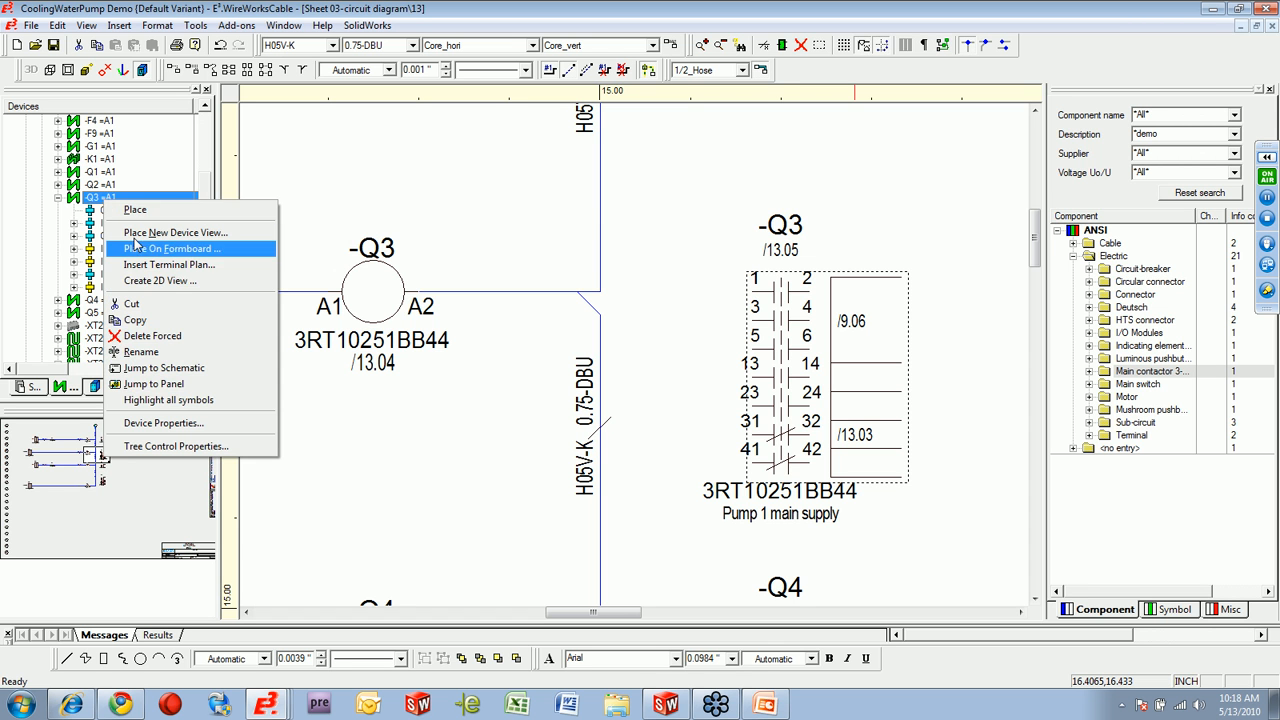
pyautogui.click(200, 381)
# Jump from contactor -Q3 on the panel back to its symbol on the circuit diagram.
pyautogui.scroll(1, 487, 371)
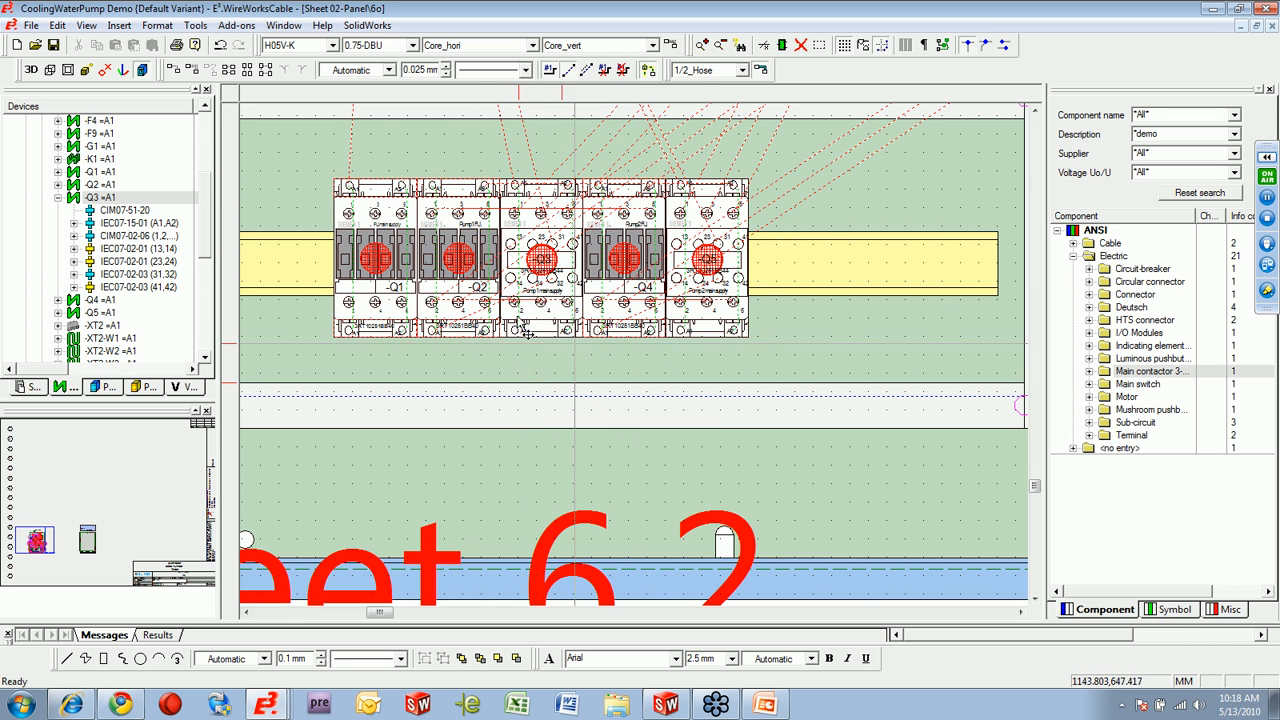
pyautogui.scroll(1, 620, 357)
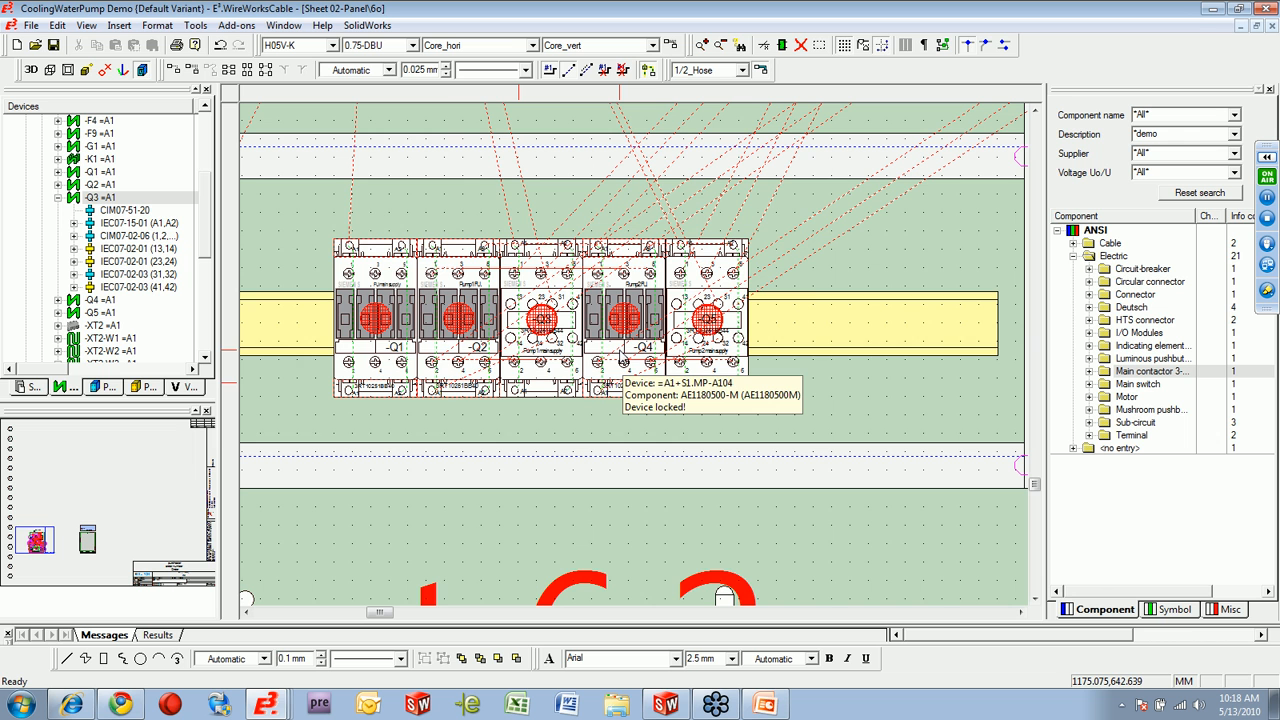
pyautogui.rightClick(535, 280)
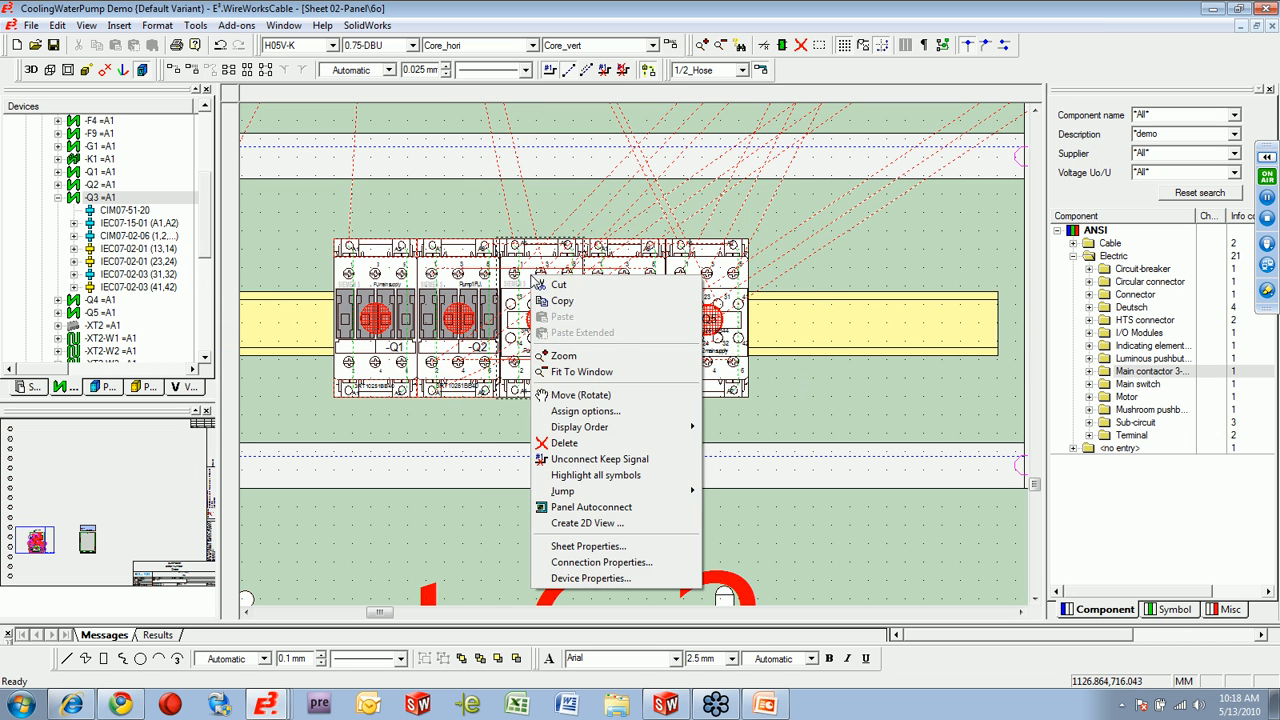
pyautogui.click(750, 490)
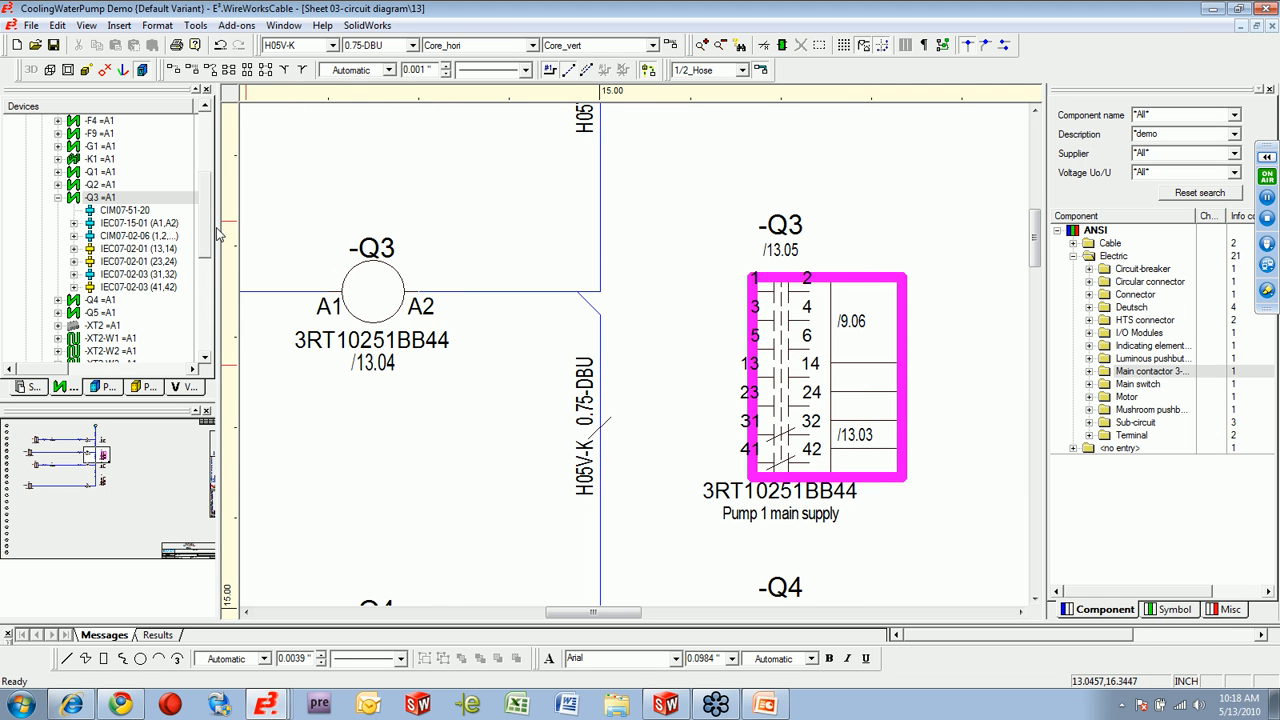
# Widen the device tree to show the Placement column and preview the individual symbols of contactor -Q3.
pyautogui.moveTo(225, 228); pyautogui.dragTo(275, 232)
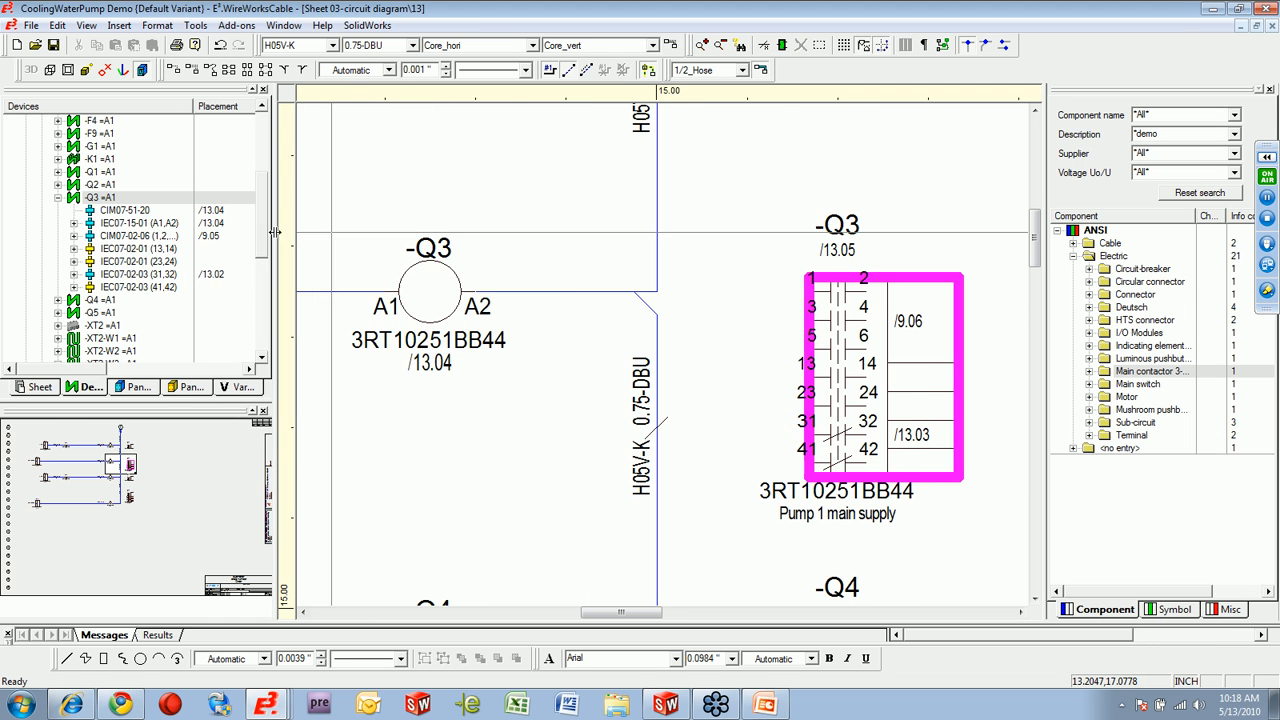
pyautogui.click(110, 212)
pyautogui.click(117, 223)
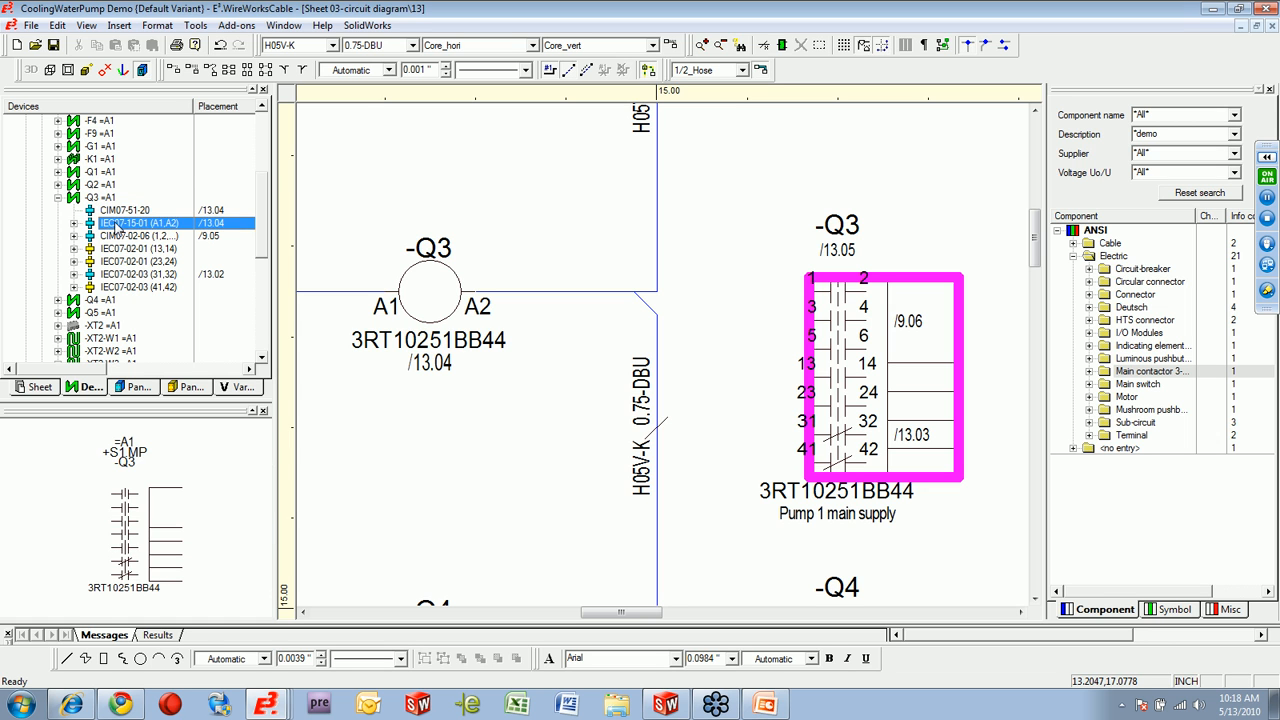
pyautogui.click(118, 235)
pyautogui.click(120, 248)
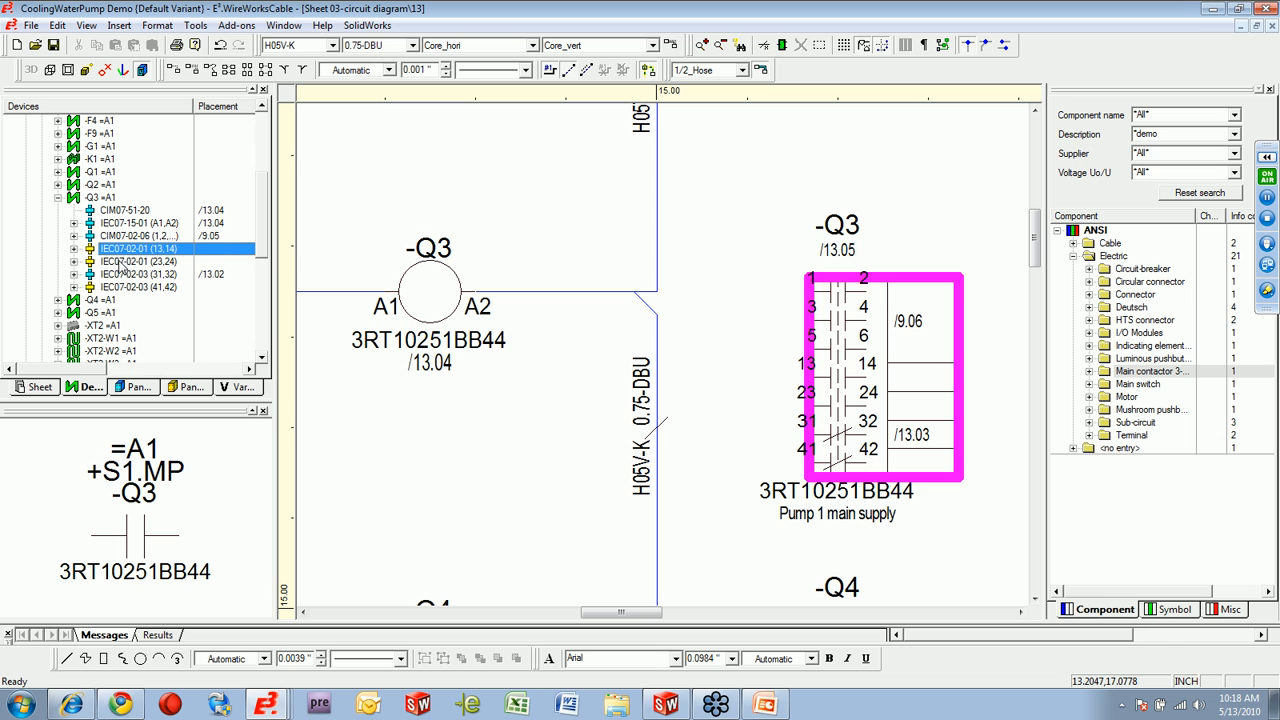
pyautogui.click(120, 261)
pyautogui.click(122, 300)
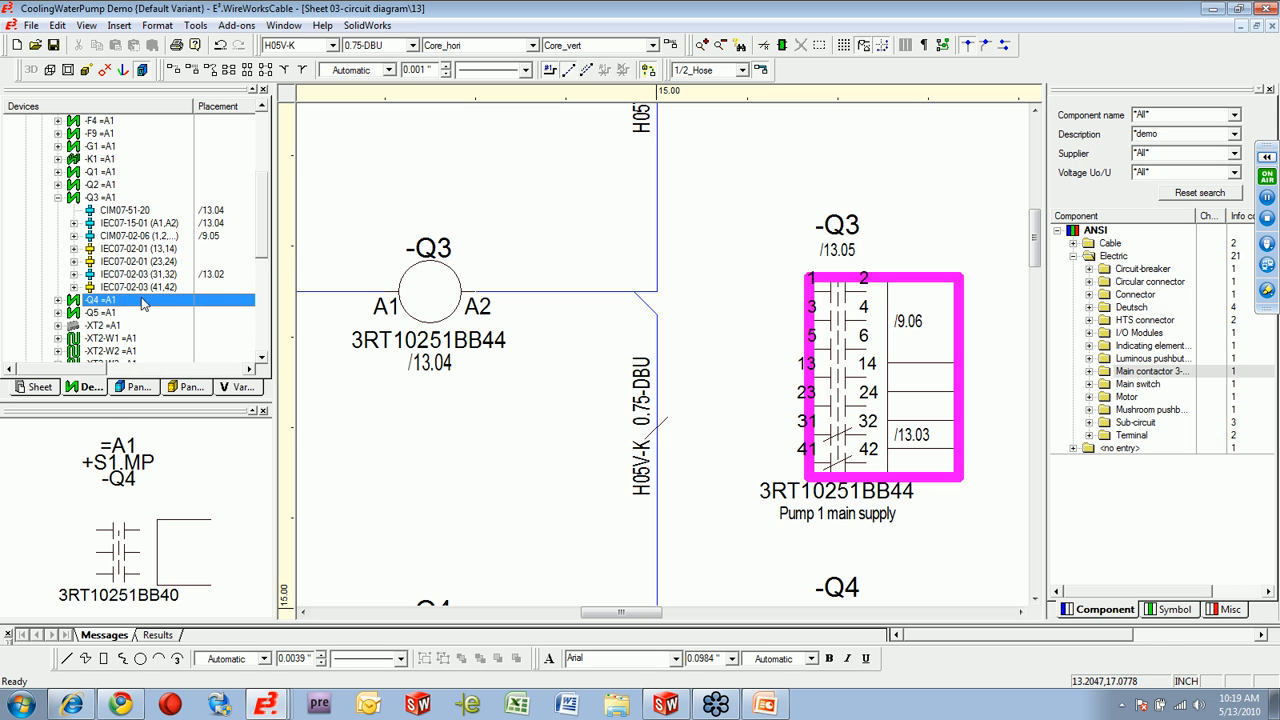
pyautogui.click(127, 286)
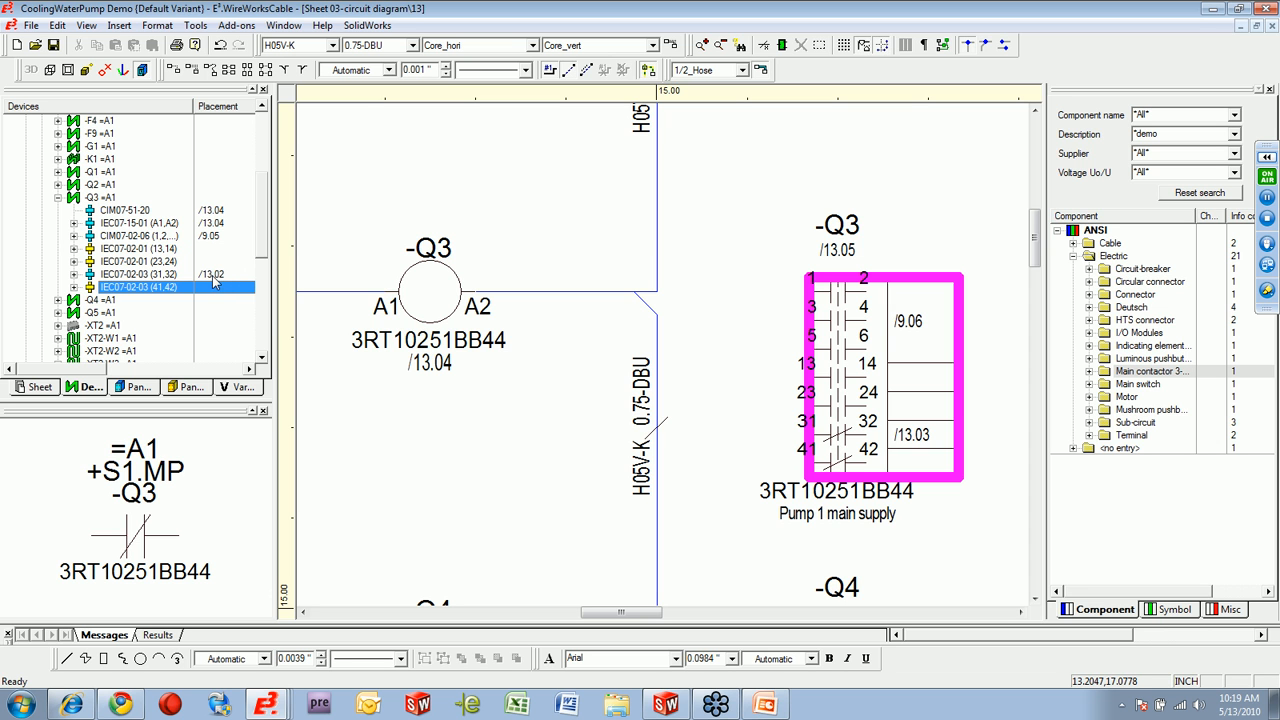
# Place -Q3's unused contact IEC07-02-03 (41,42) on the wire leading to coil -Q5 on sheet 13.
pyautogui.click(428, 461)
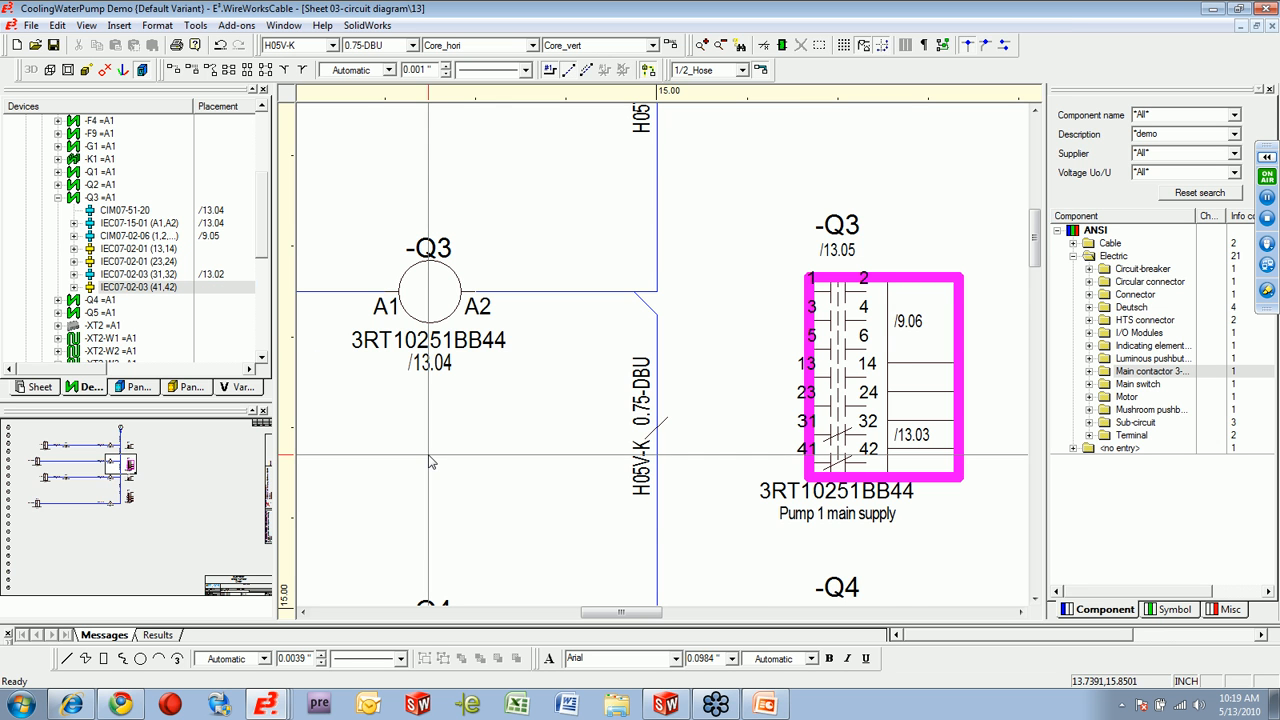
pyautogui.scroll(-5, 620, 465)
pyautogui.moveTo(620, 615); pyautogui.dragTo(570, 618)
pyautogui.scroll(-5, 622, 542)
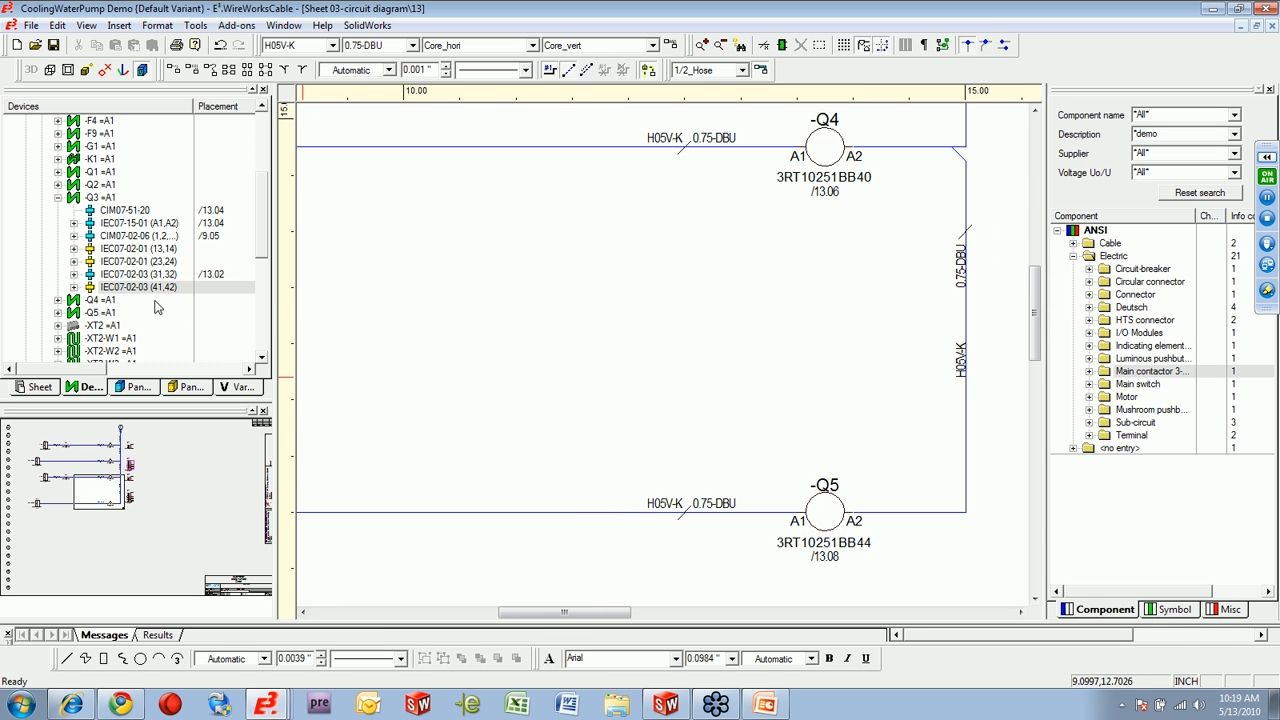
pyautogui.moveTo(123, 292); pyautogui.dragTo(449, 513)
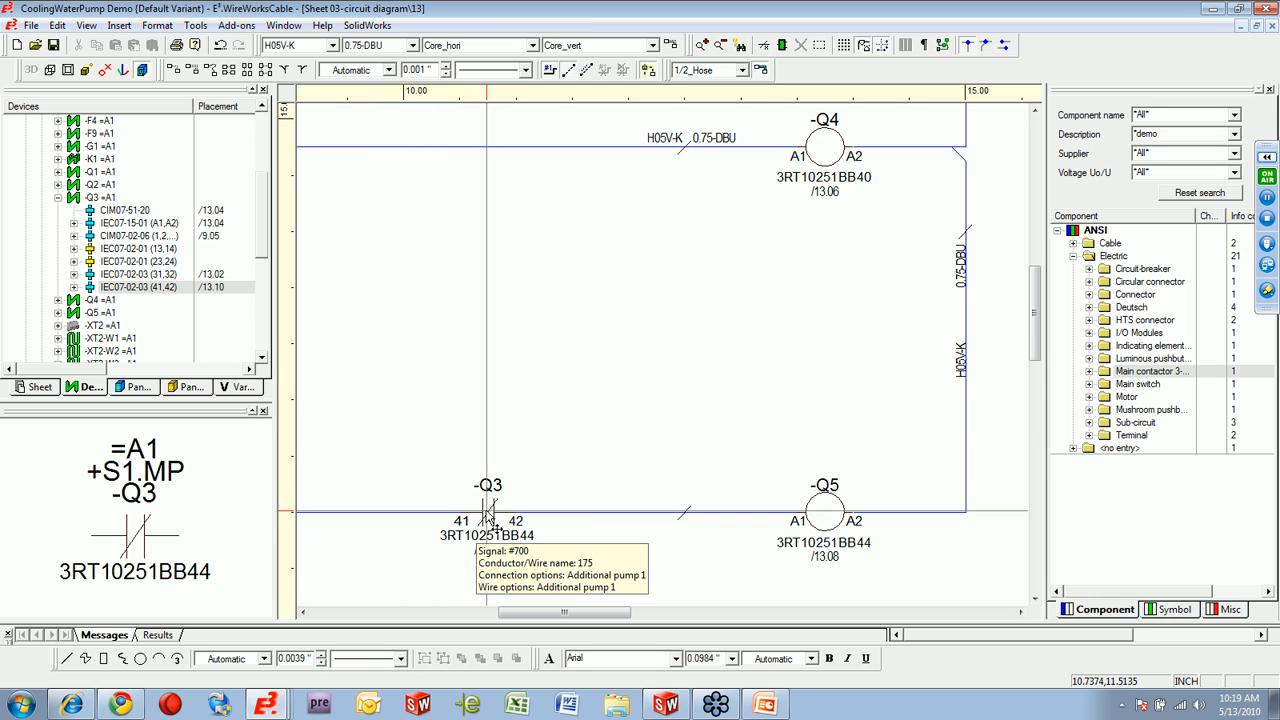
# Move the -Q3 contact overview symbol close to the newly placed 41/42 contact and compare their cross-references.
pyautogui.moveTo(1038, 355); pyautogui.dragTo(1042, 337)
pyautogui.scroll(-2, 858, 431)
pyautogui.scroll(-1, 857, 430)
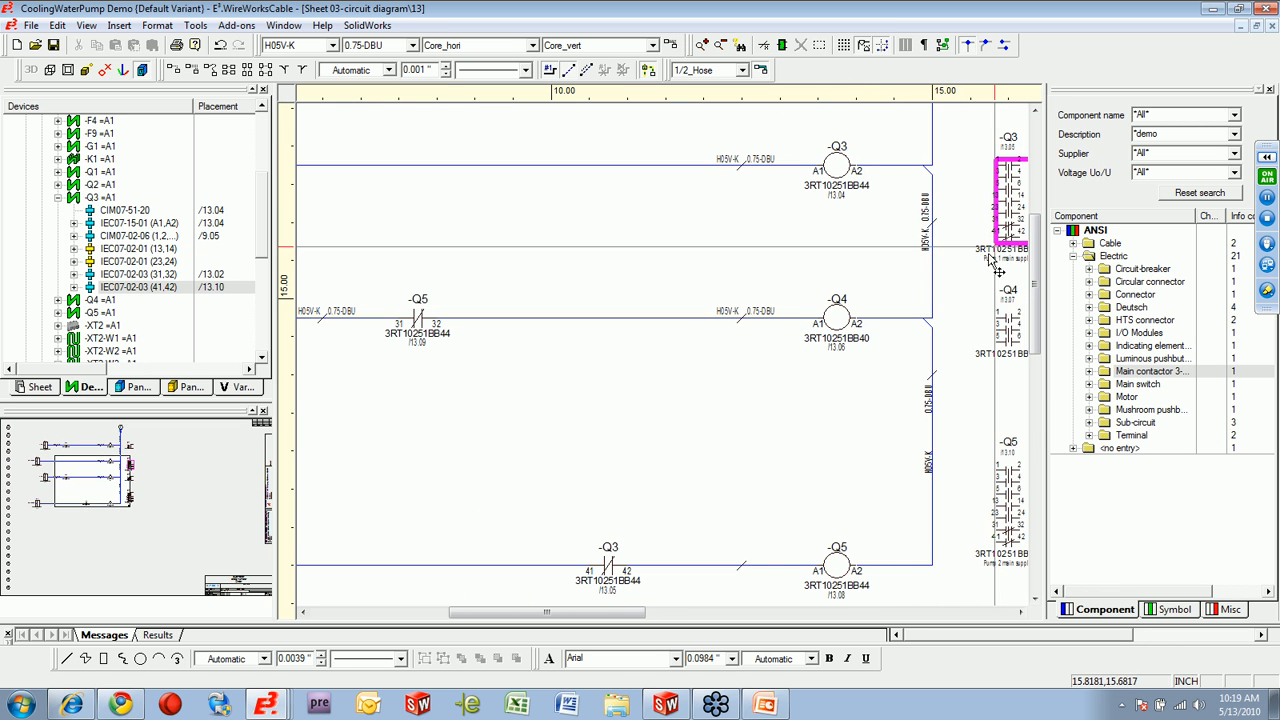
pyautogui.moveTo(1012, 206); pyautogui.dragTo(669, 489)
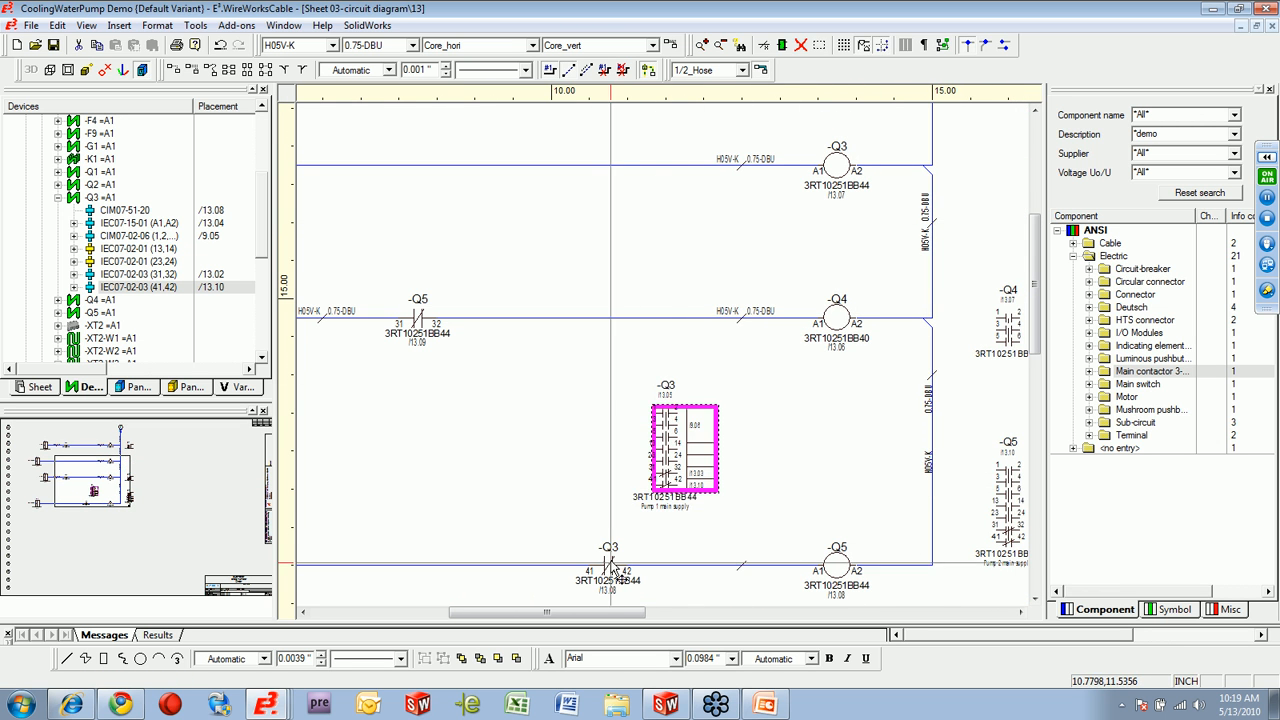
pyautogui.scroll(-1, 612, 570)
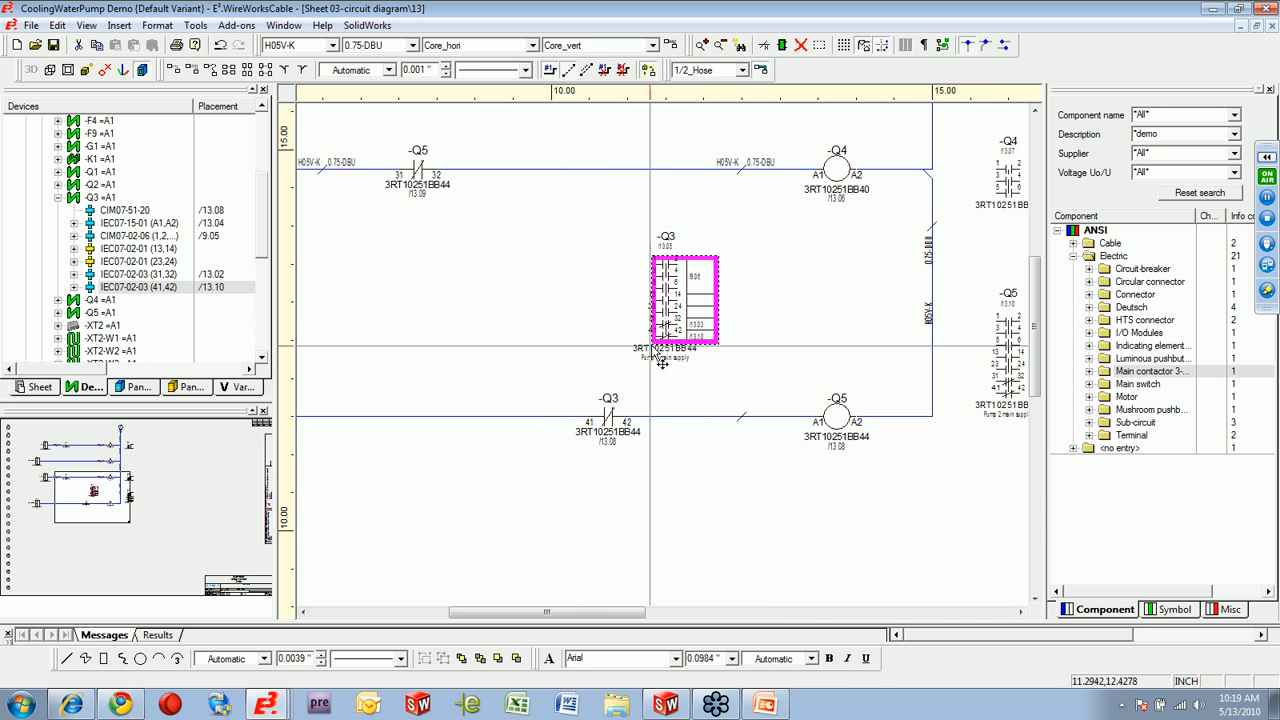
pyautogui.scroll(2, 666, 360)
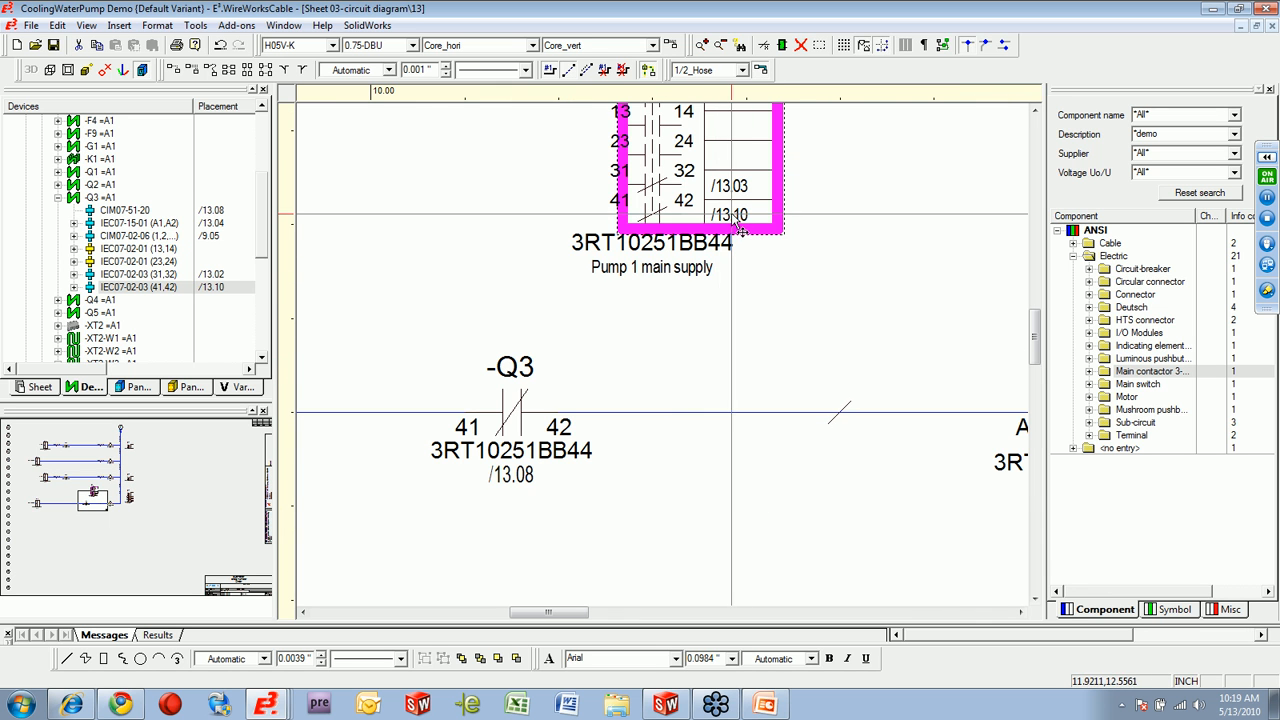
pyautogui.moveTo(516, 430)
pyautogui.mouseDown()
pyautogui.moveTo(525, 580)
pyautogui.moveTo(525, 410)
pyautogui.mouseUp()
pyautogui.scroll(-5, 722, 423)
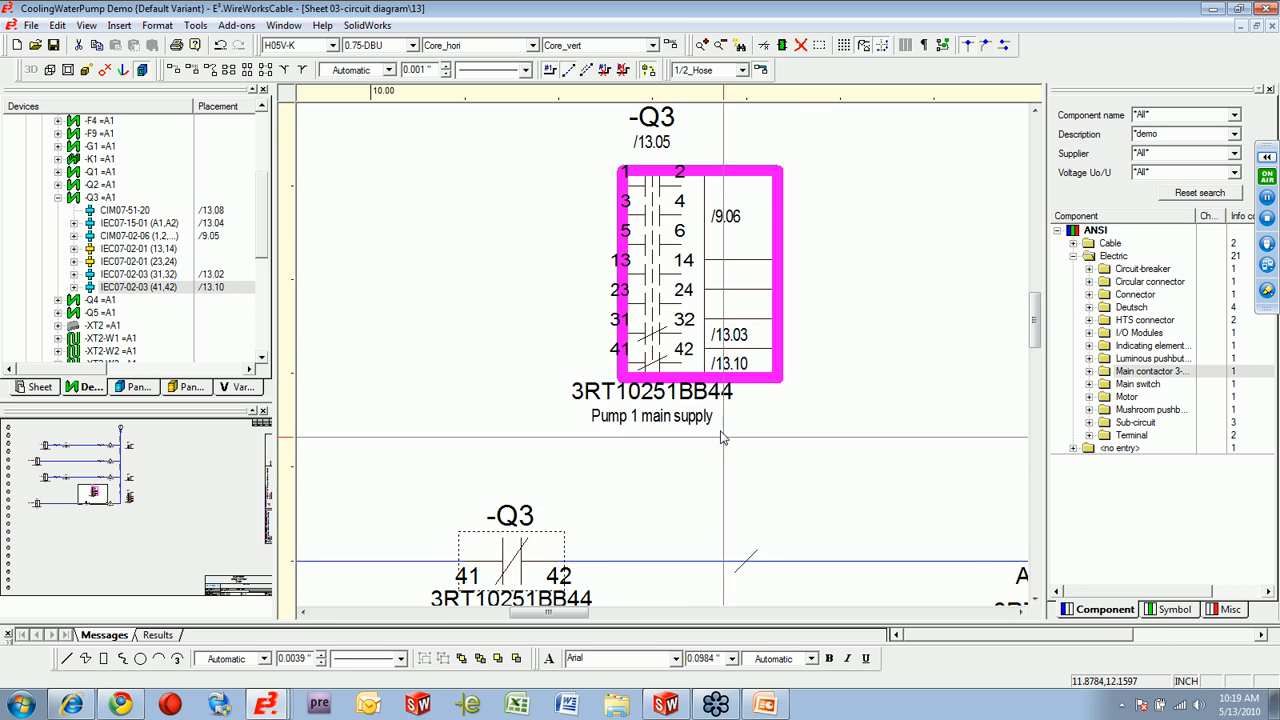
# Move the -Q3 contact overview symbol back in line with coil -Q3, between the -Q2 and -Q4 overviews.
pyautogui.moveTo(602, 611); pyautogui.dragTo(649, 608)
pyautogui.scroll(-1, 640, 569)
pyautogui.scroll(-1, 643, 576)
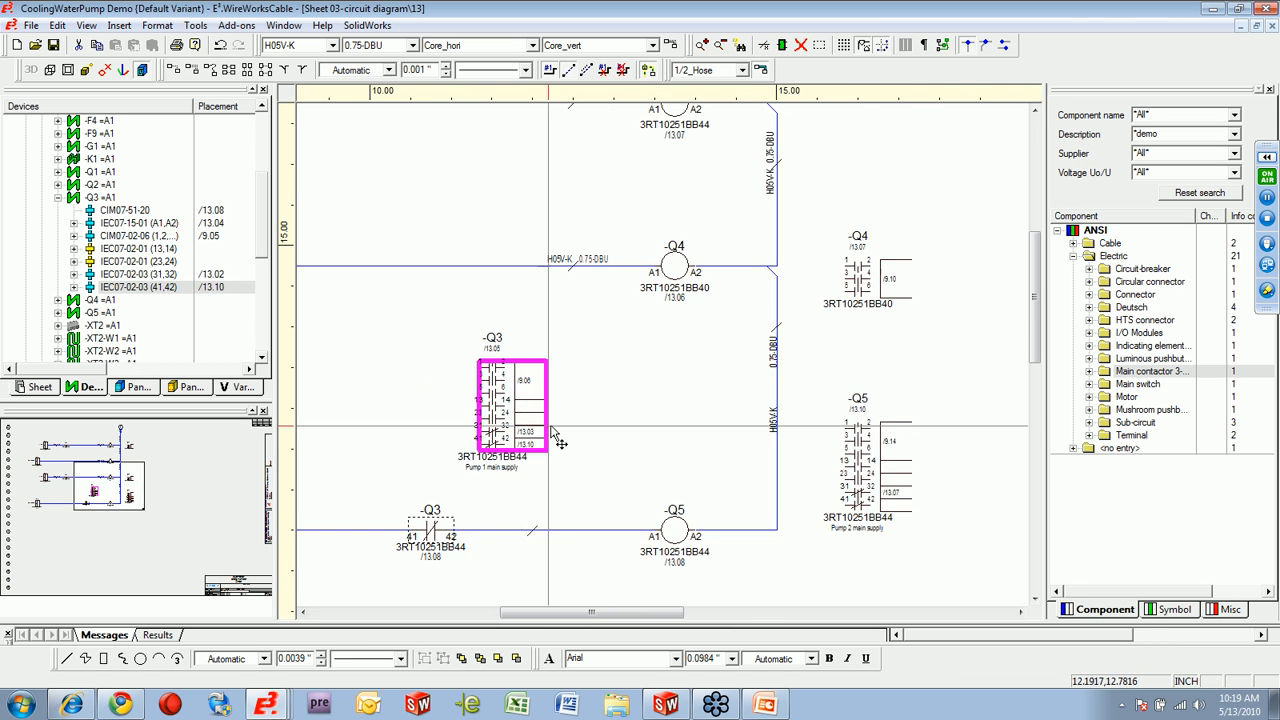
pyautogui.moveTo(549, 430); pyautogui.dragTo(900, 382)
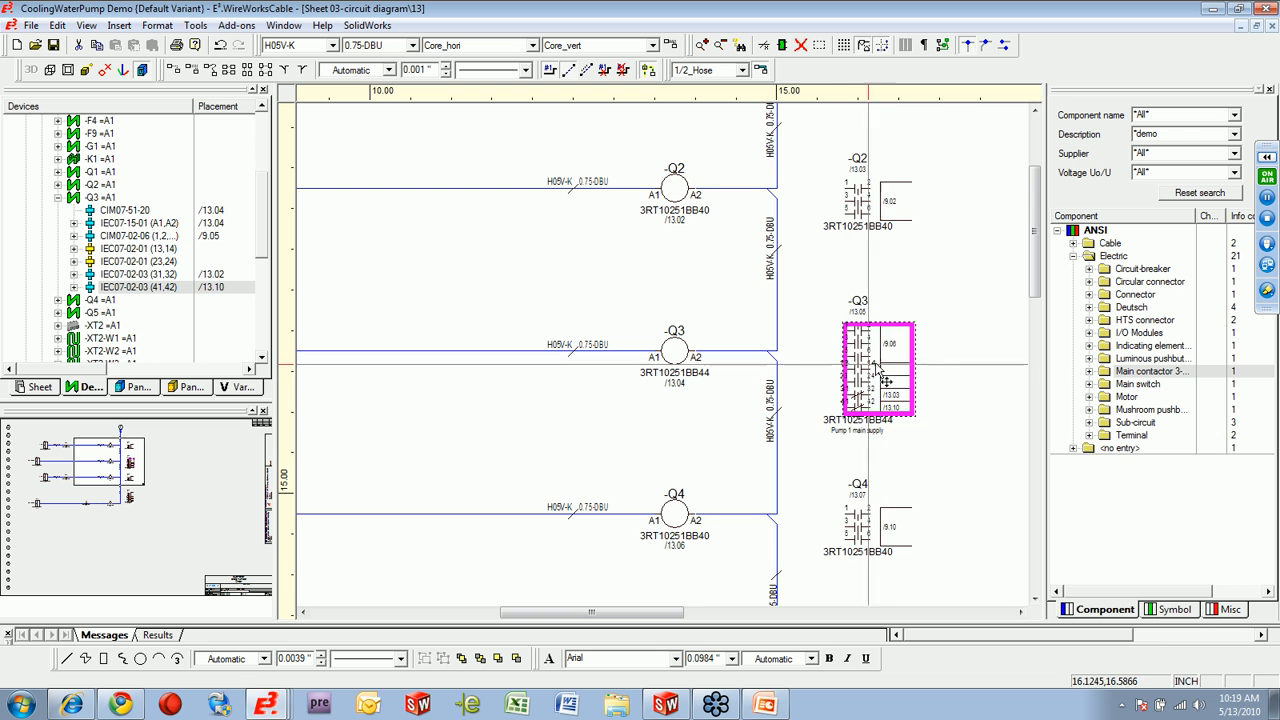
# Run the automatic renaming of device designations so devices take sheet-and-column names in the form -13Q04.
pyautogui.scroll(-1, 778, 490)
pyautogui.scroll(-1, 773, 507)
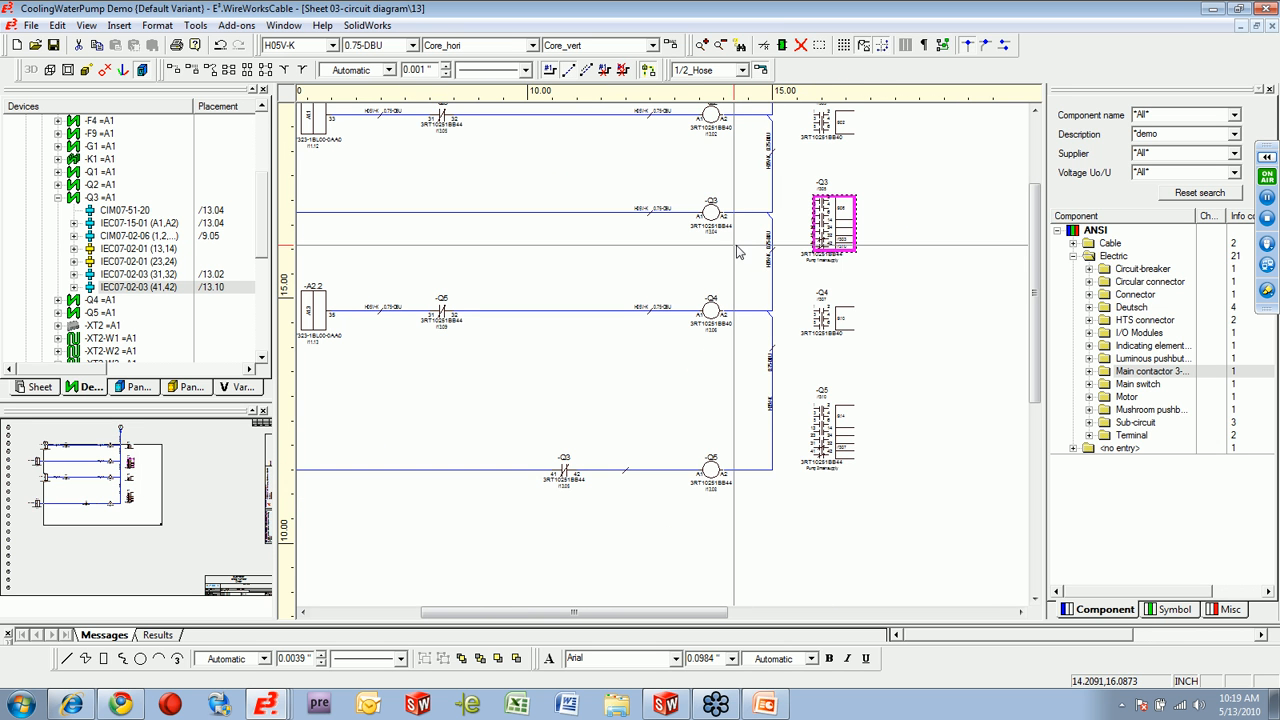
pyautogui.click(245, 27)
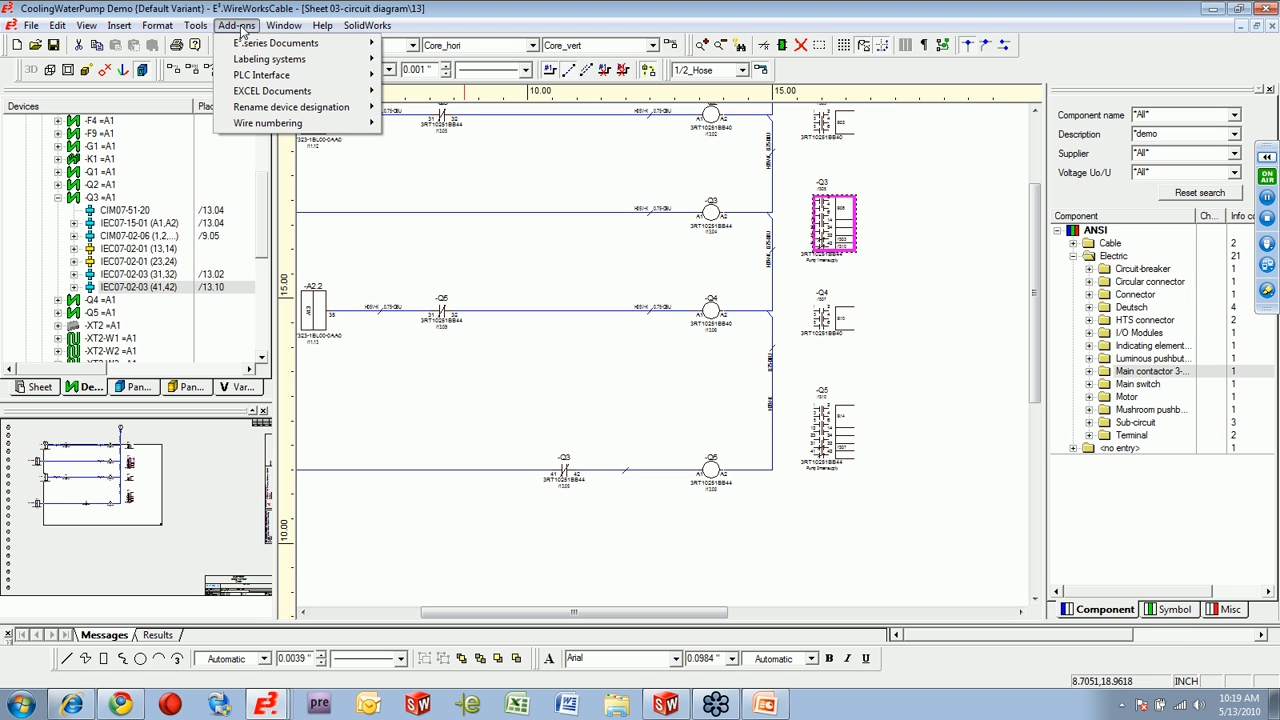
pyautogui.moveTo(340, 108)
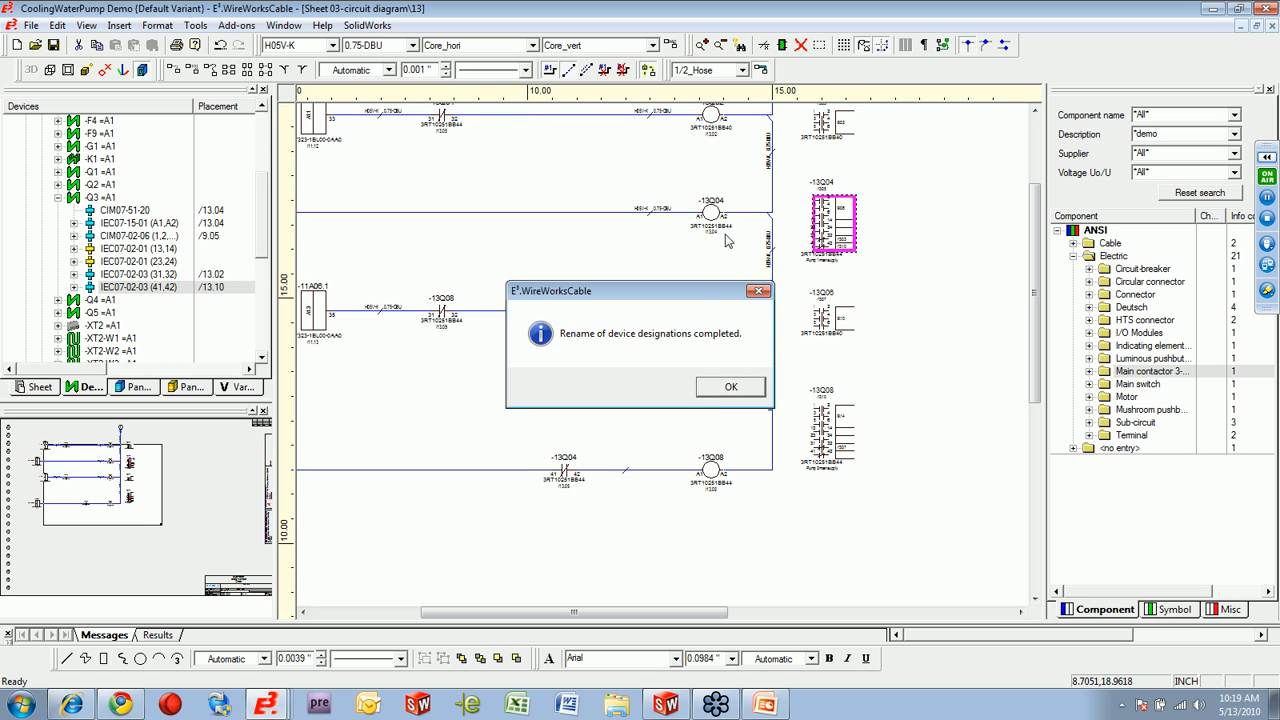
pyautogui.click(731, 389)
# Arrange the circuit diagram sheet 13 and the panel sheet one above the other.
pyautogui.scroll(3, 815, 258)
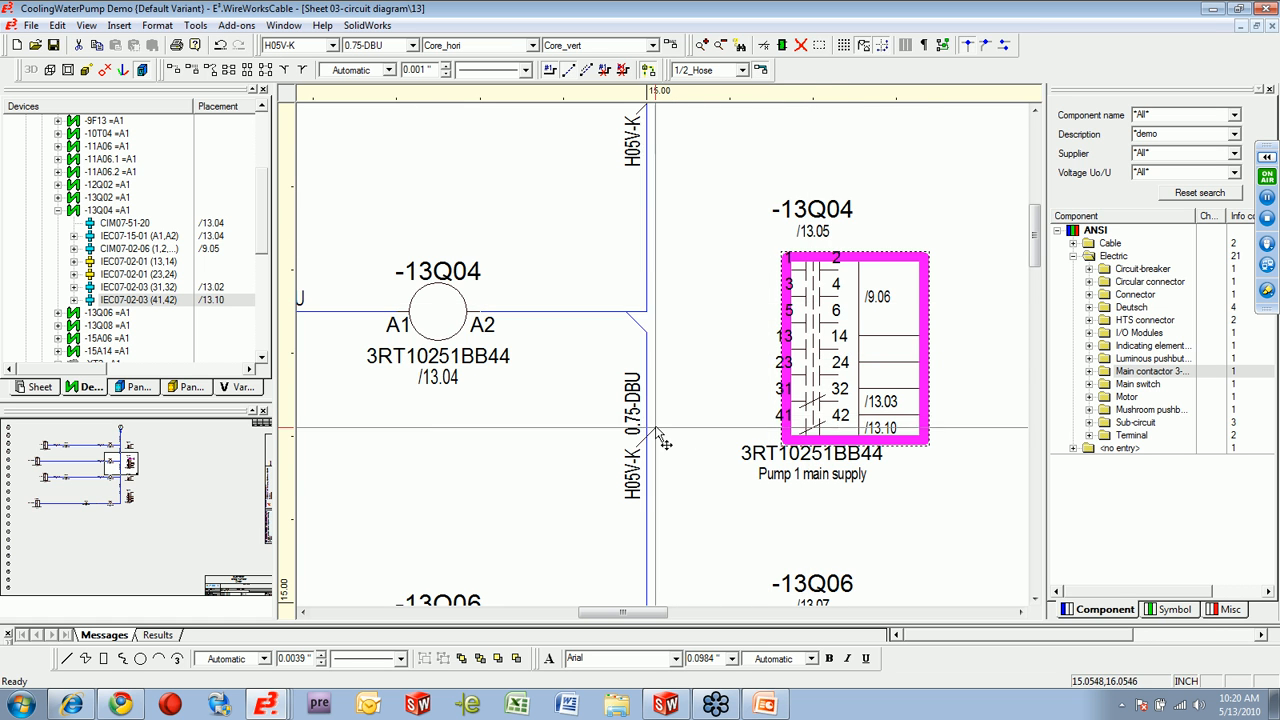
pyautogui.scroll(-2, 665, 447)
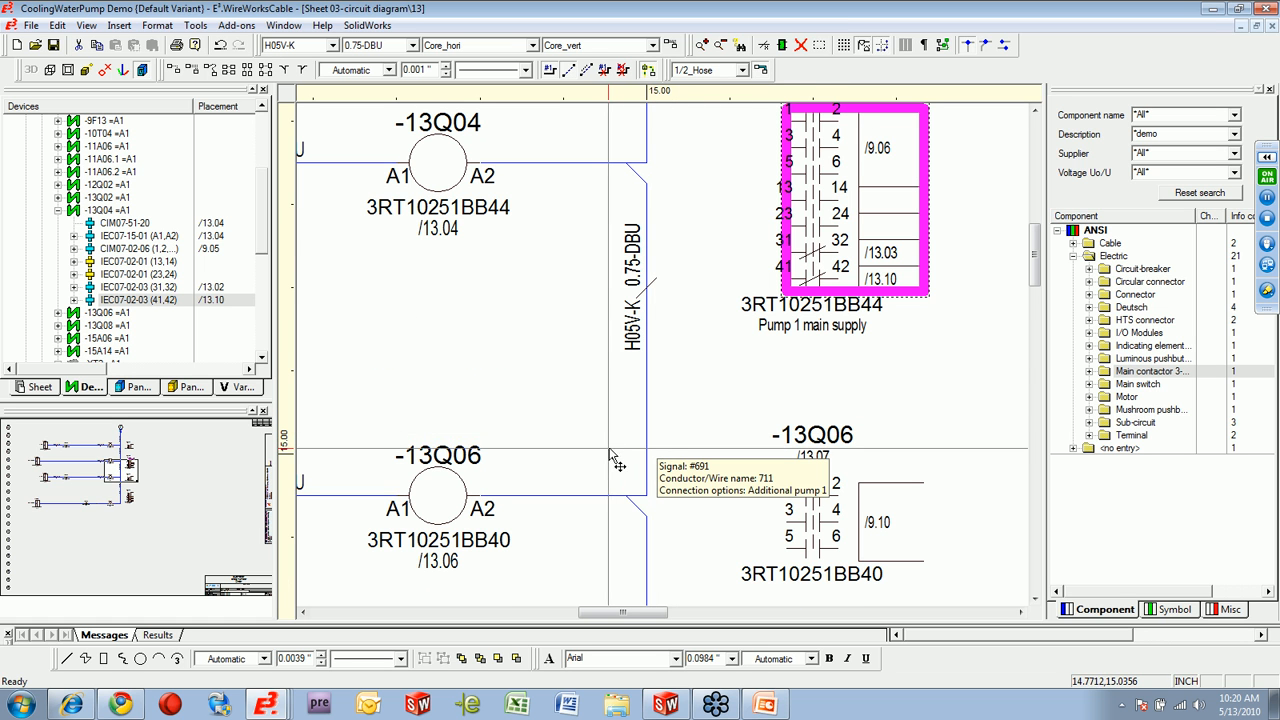
pyautogui.scroll(2, 874, 226)
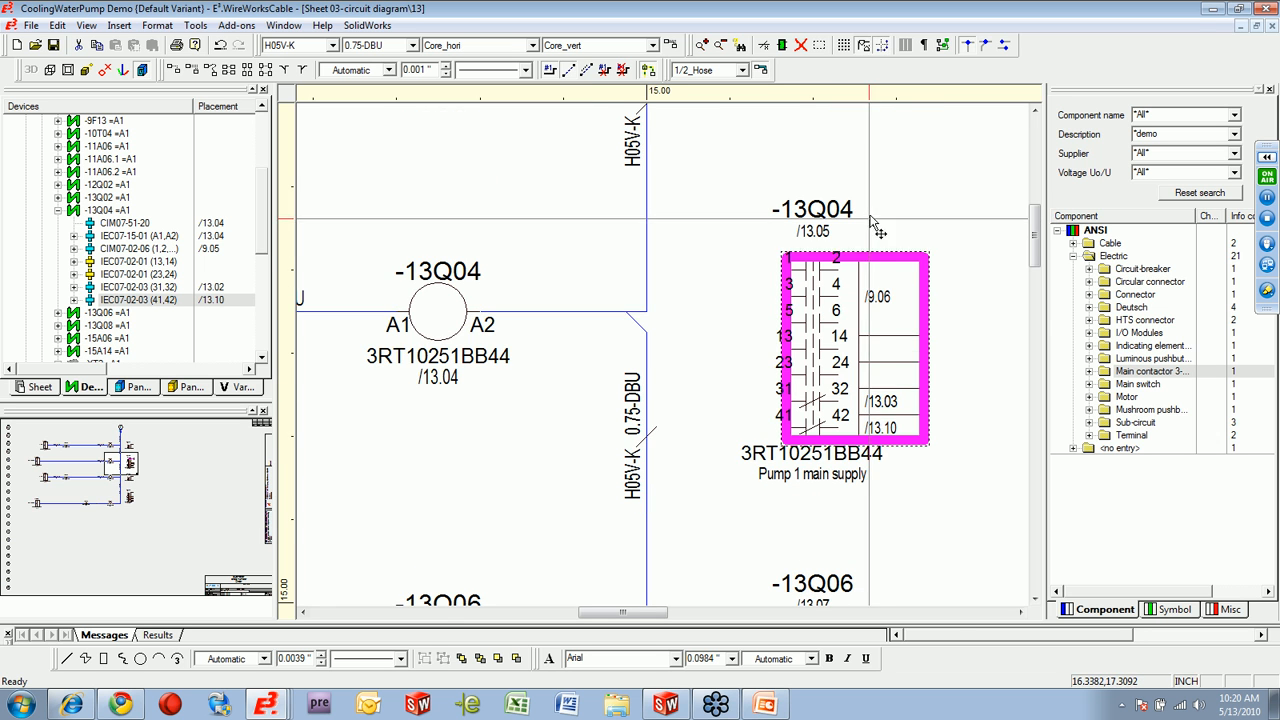
pyautogui.rightClick(878, 340)
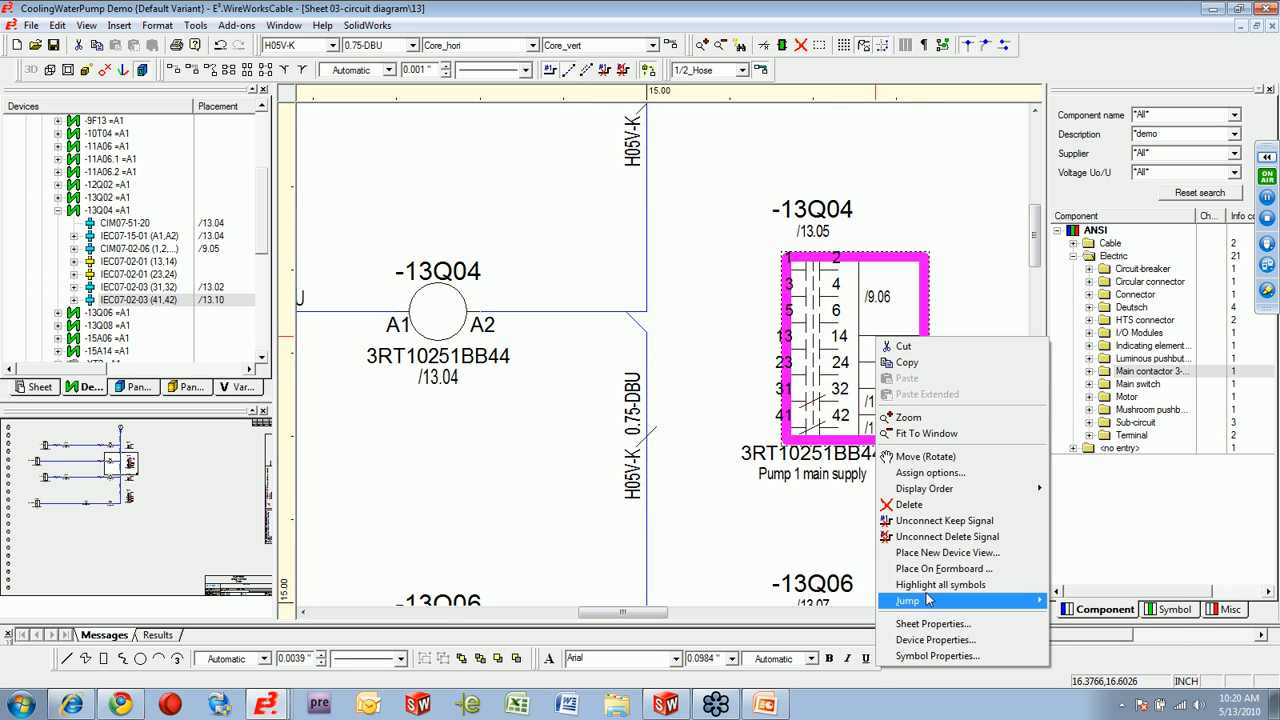
pyautogui.click(789, 525)
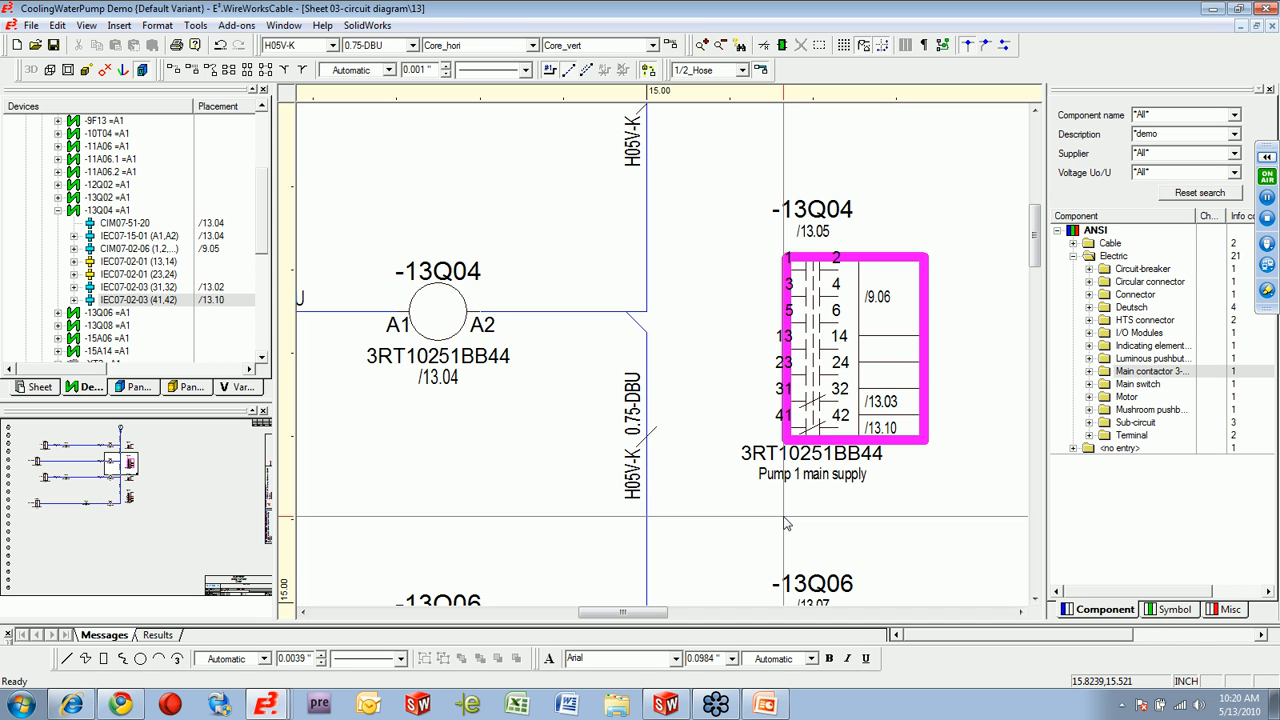
# Compare the renamed contactor designations on the panel with those on the circuit diagram, including the contact before coil -13Q08.
pyautogui.click(1027, 590)
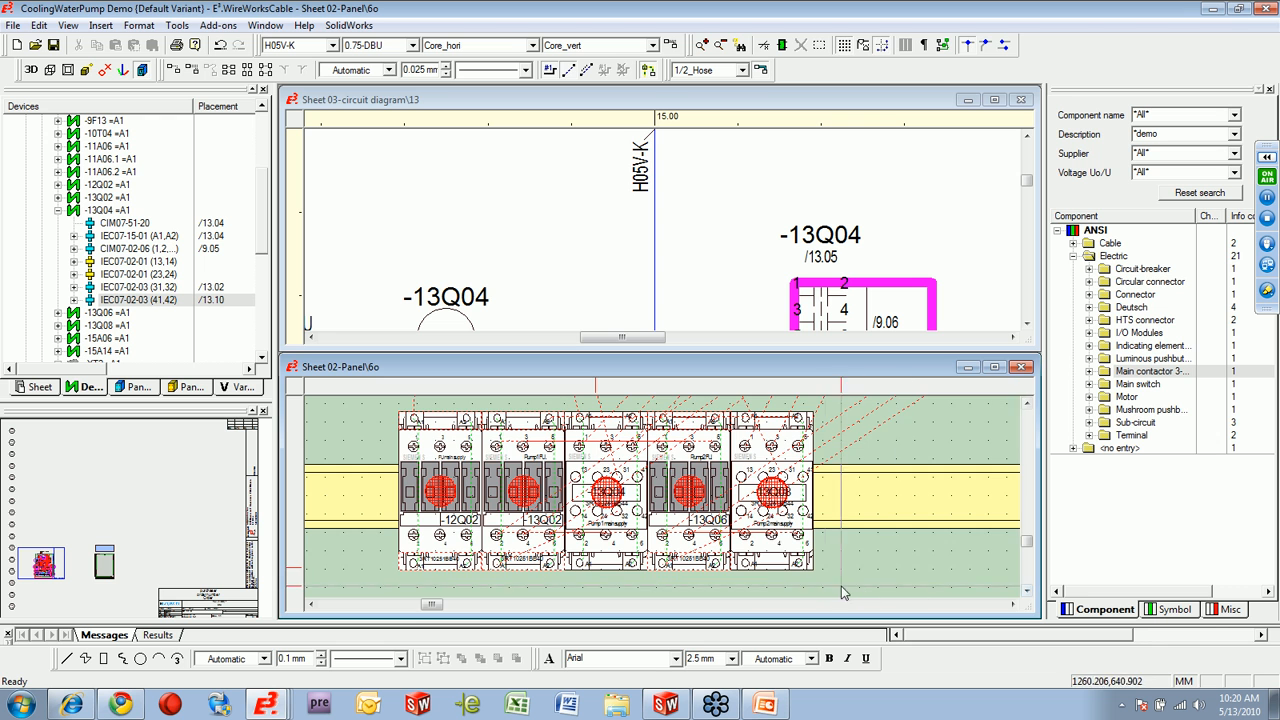
pyautogui.scroll(2, 724, 537)
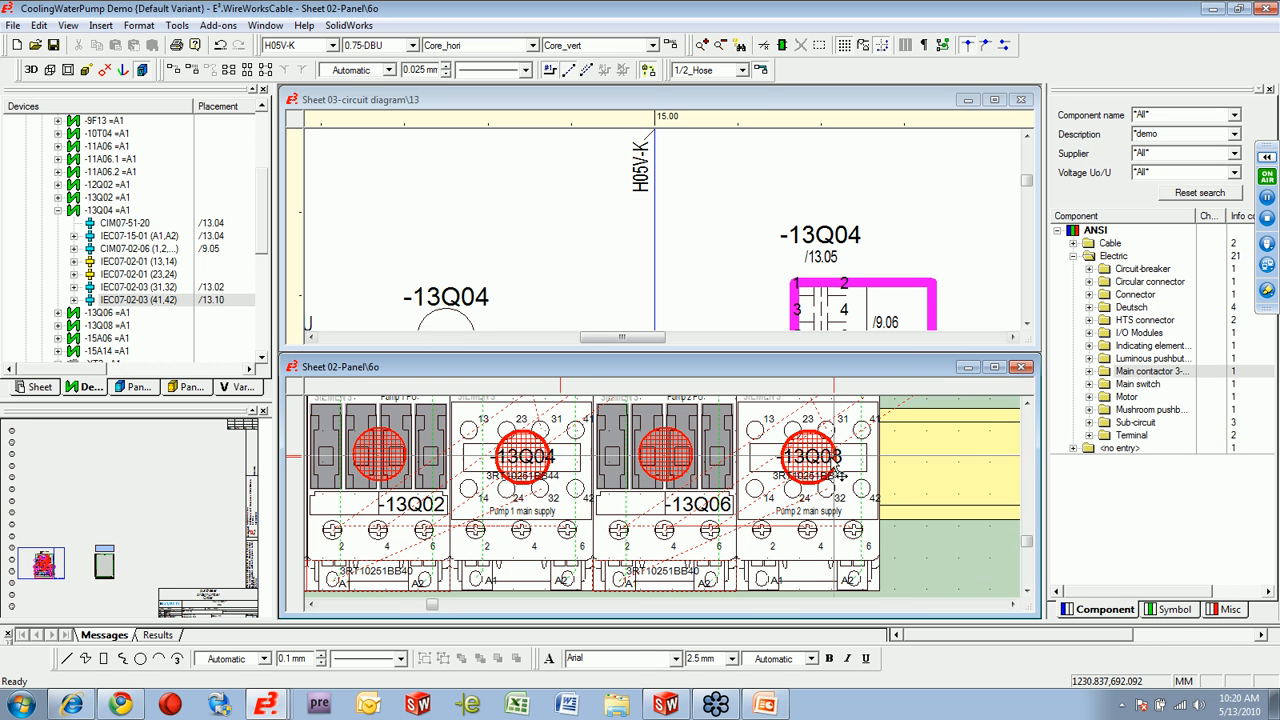
pyautogui.click(1026, 324)
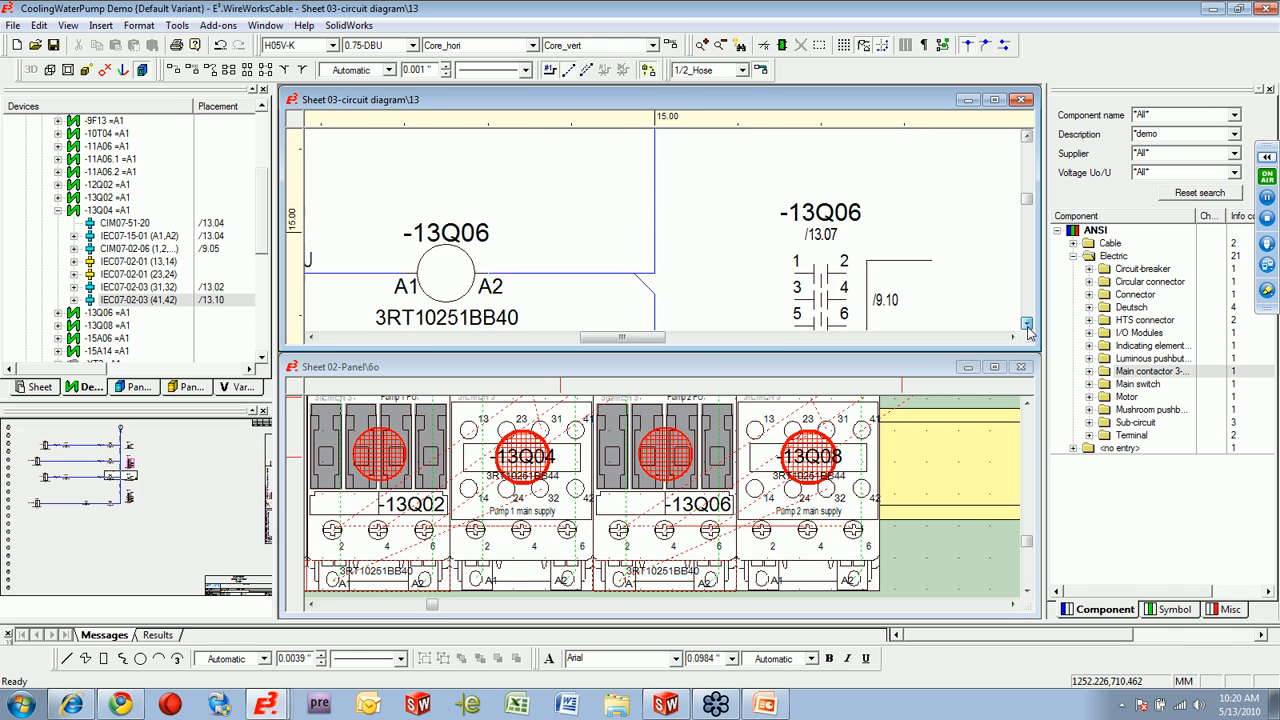
pyautogui.moveTo(1026, 324); pyautogui.dragTo(1026, 324)
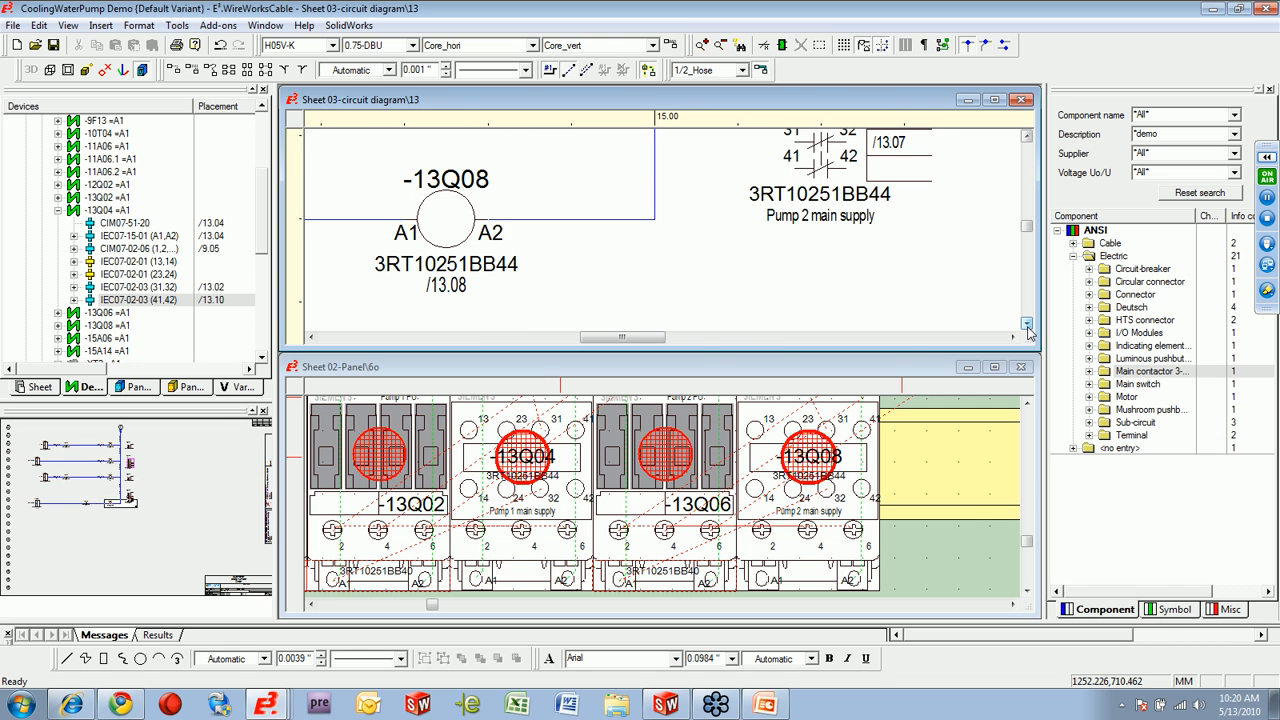
pyautogui.moveTo(652, 345); pyautogui.dragTo(594, 346)
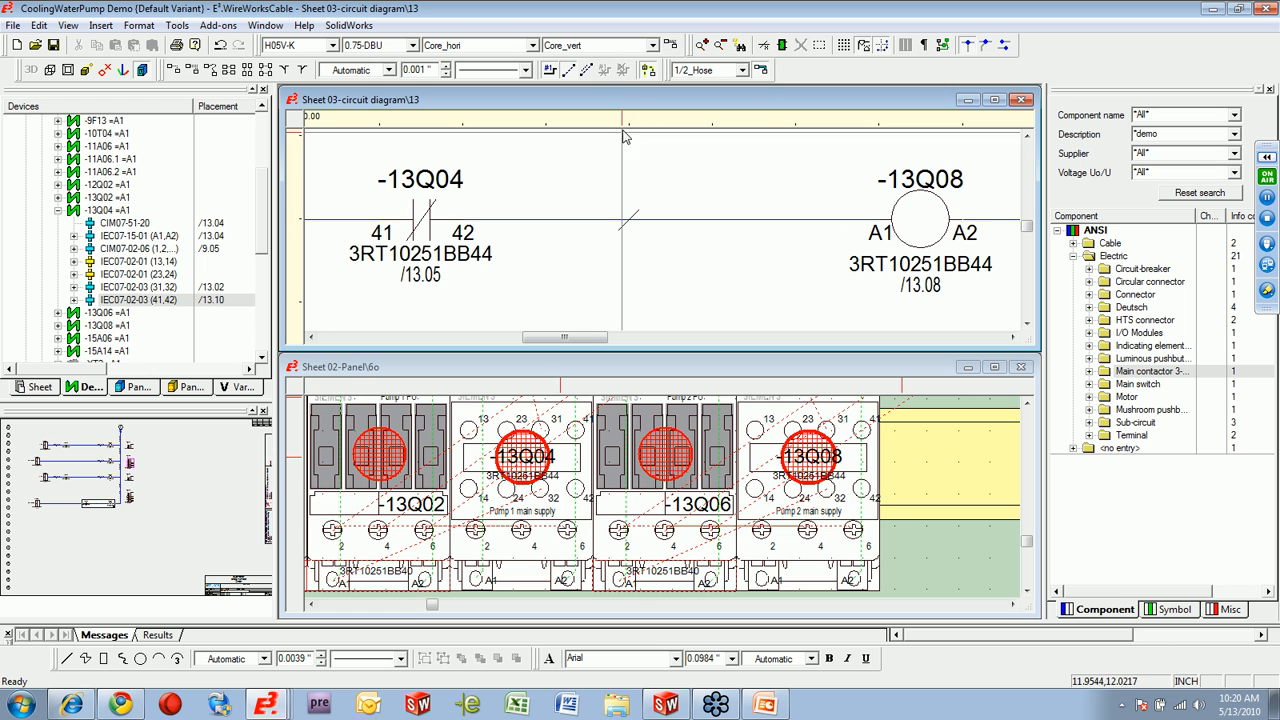
# Delete the normally closed contact 41/42 of -13Q04 from the coil -13Q08 line on circuit diagram sheet 13.
pyautogui.click(603, 372)
pyautogui.click(574, 74)
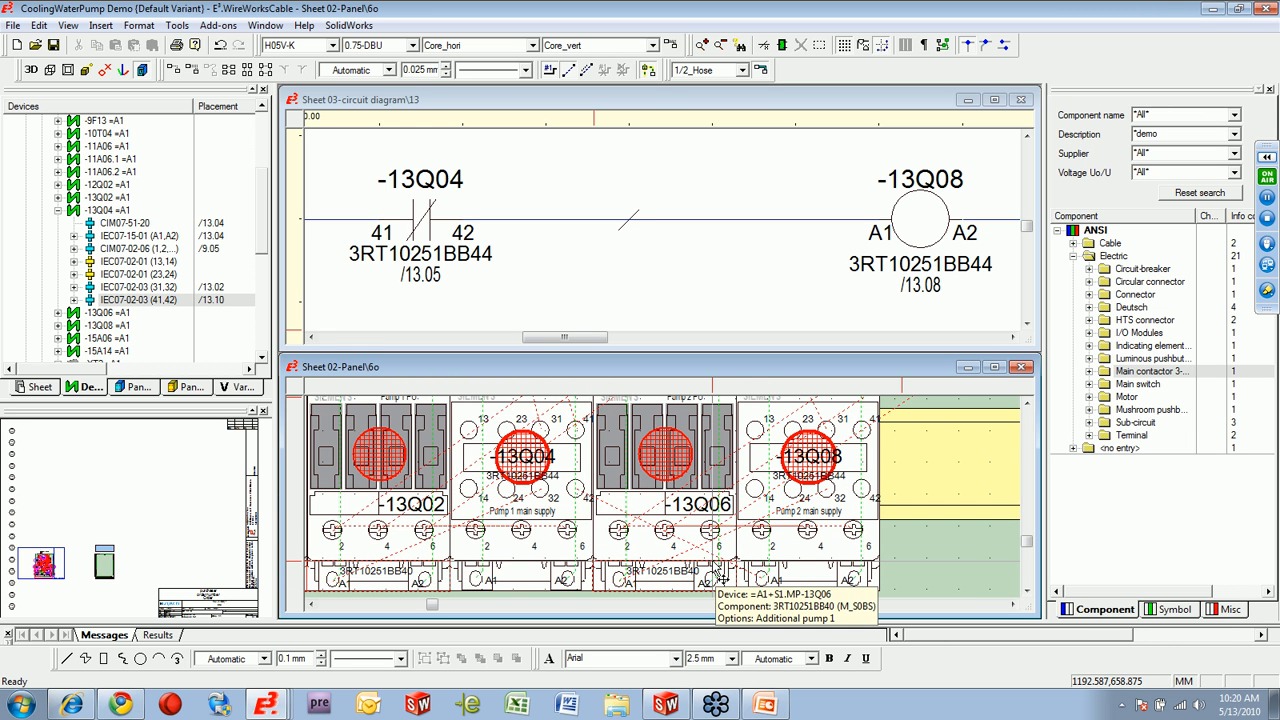
pyautogui.click(427, 230)
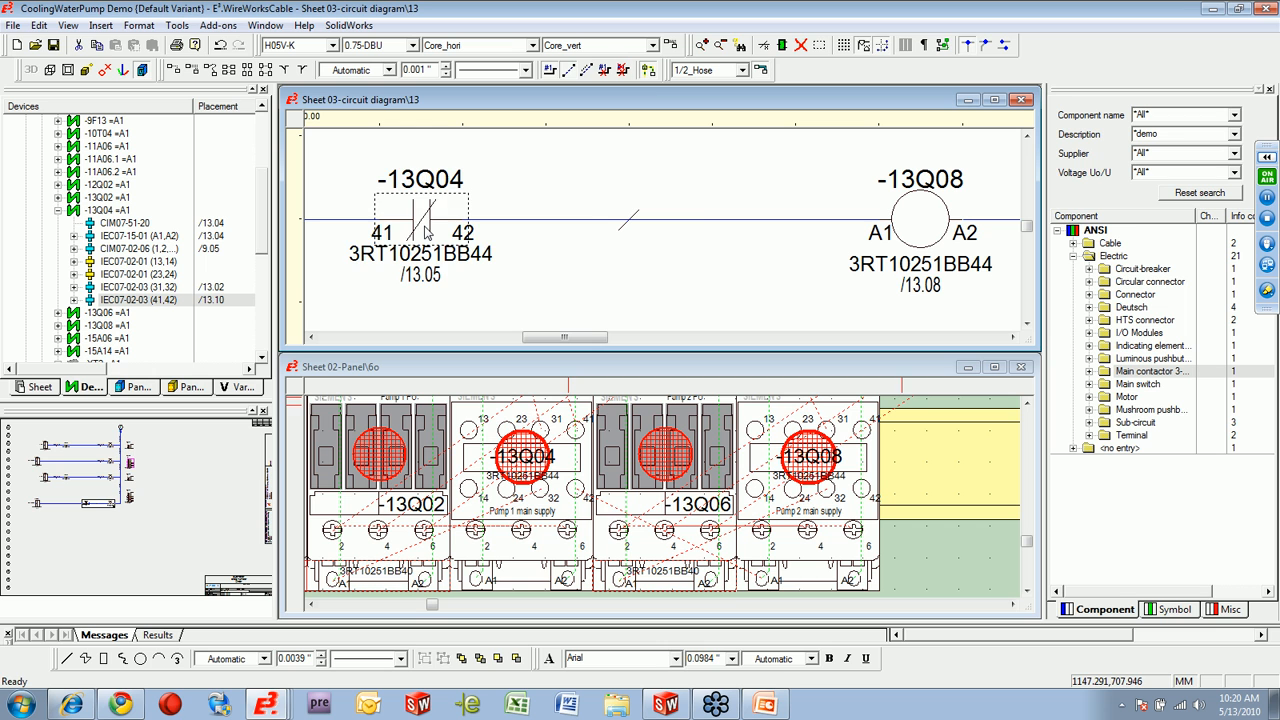
pyautogui.press('Delete')
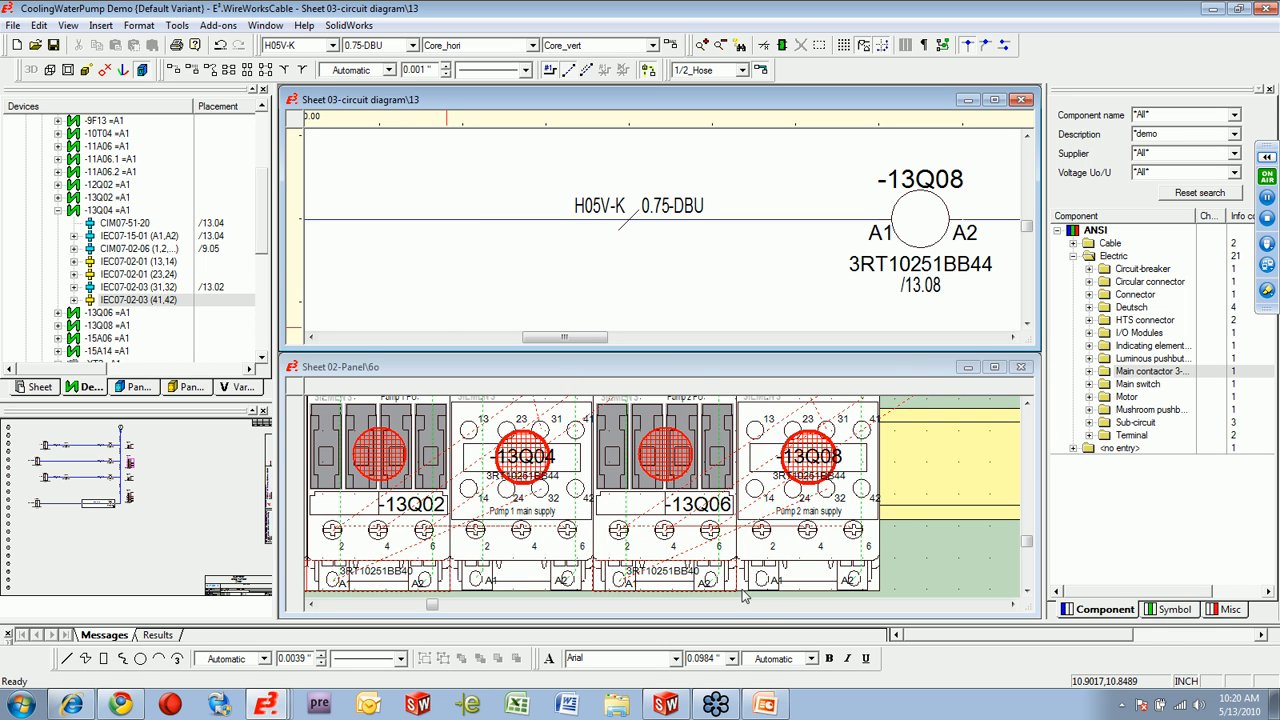
# Maximize the panel sheet and run Panel Autoconnect on contactor -13Q04 to route its wires.
pyautogui.doubleClick(699, 379)
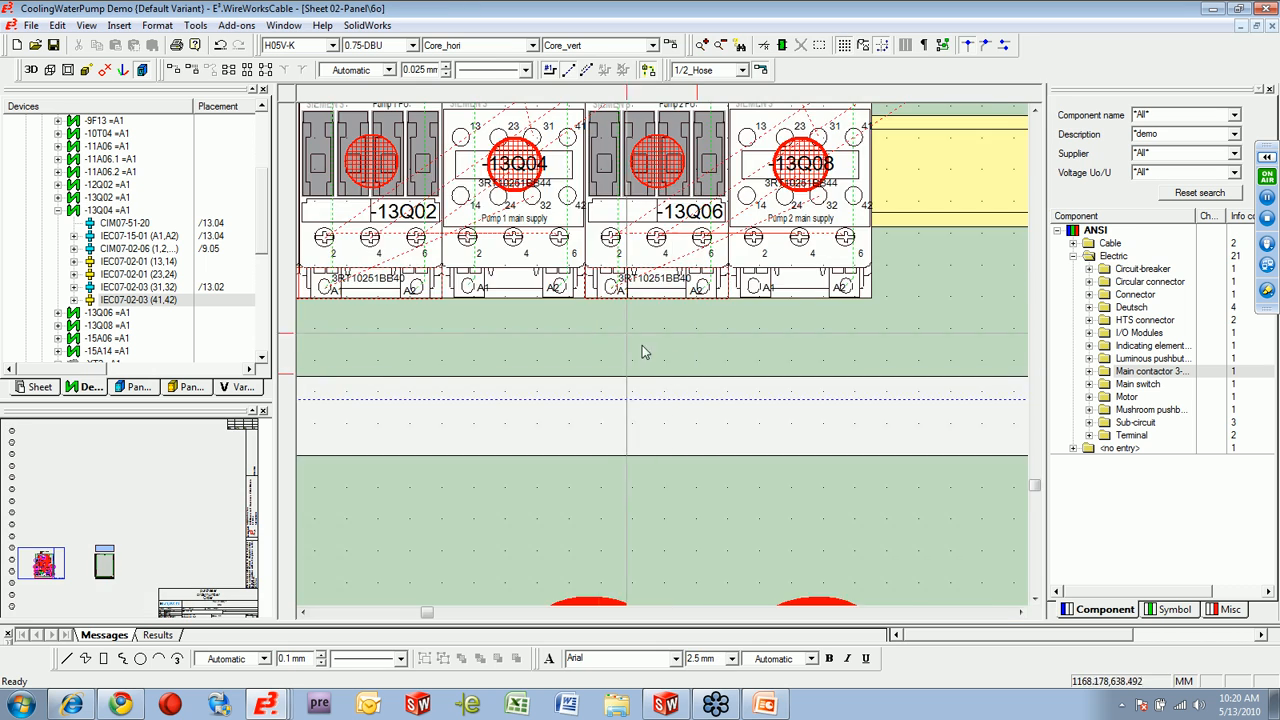
pyautogui.scroll(-4, 575, 338)
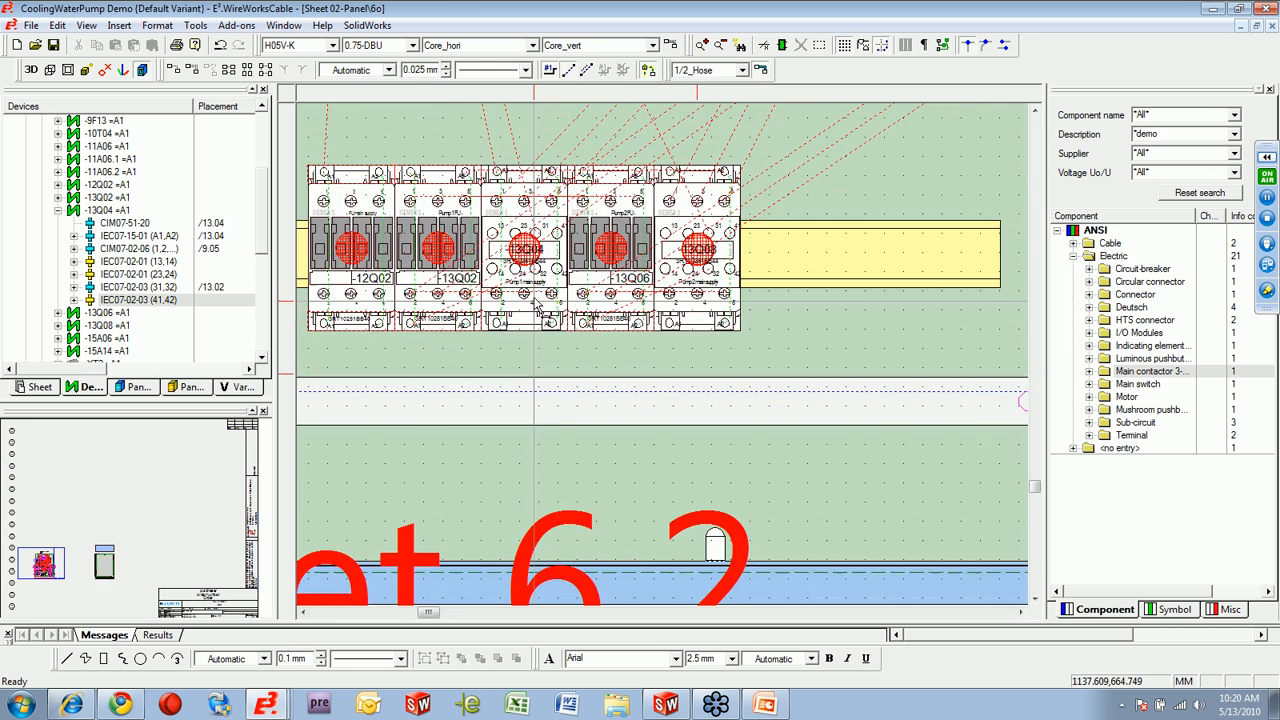
pyautogui.rightClick(521, 362)
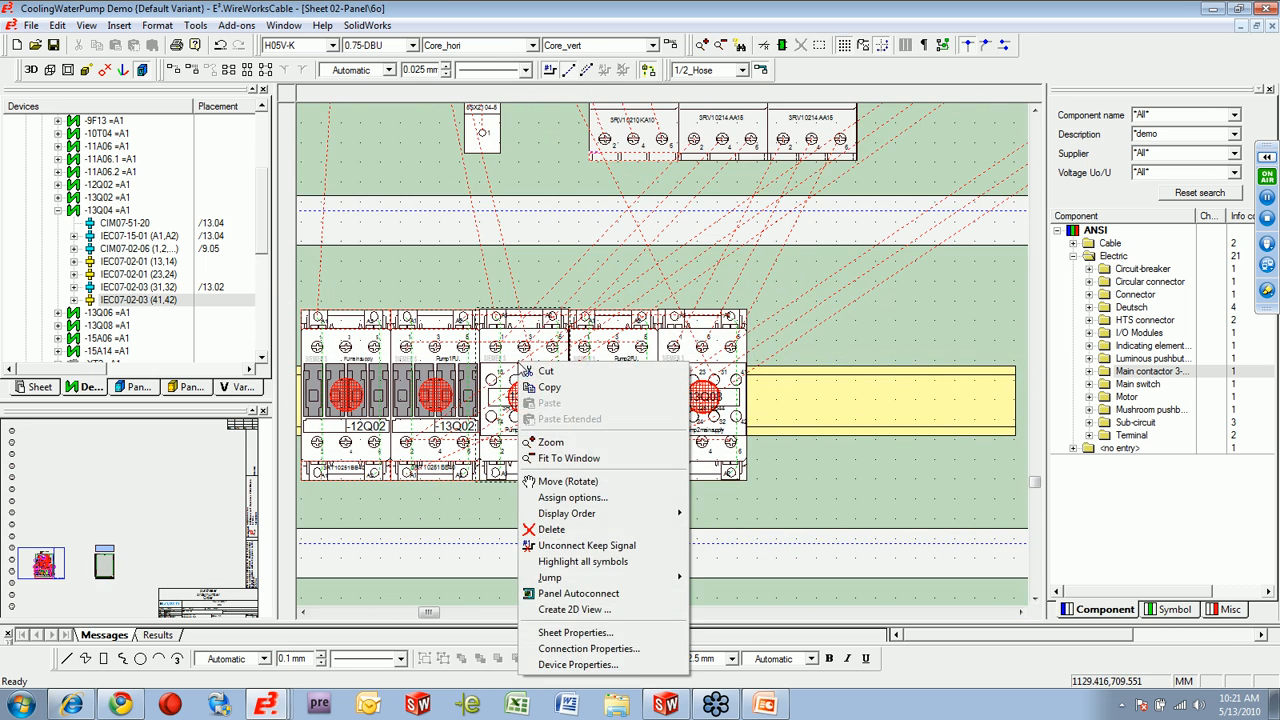
pyautogui.click(585, 596)
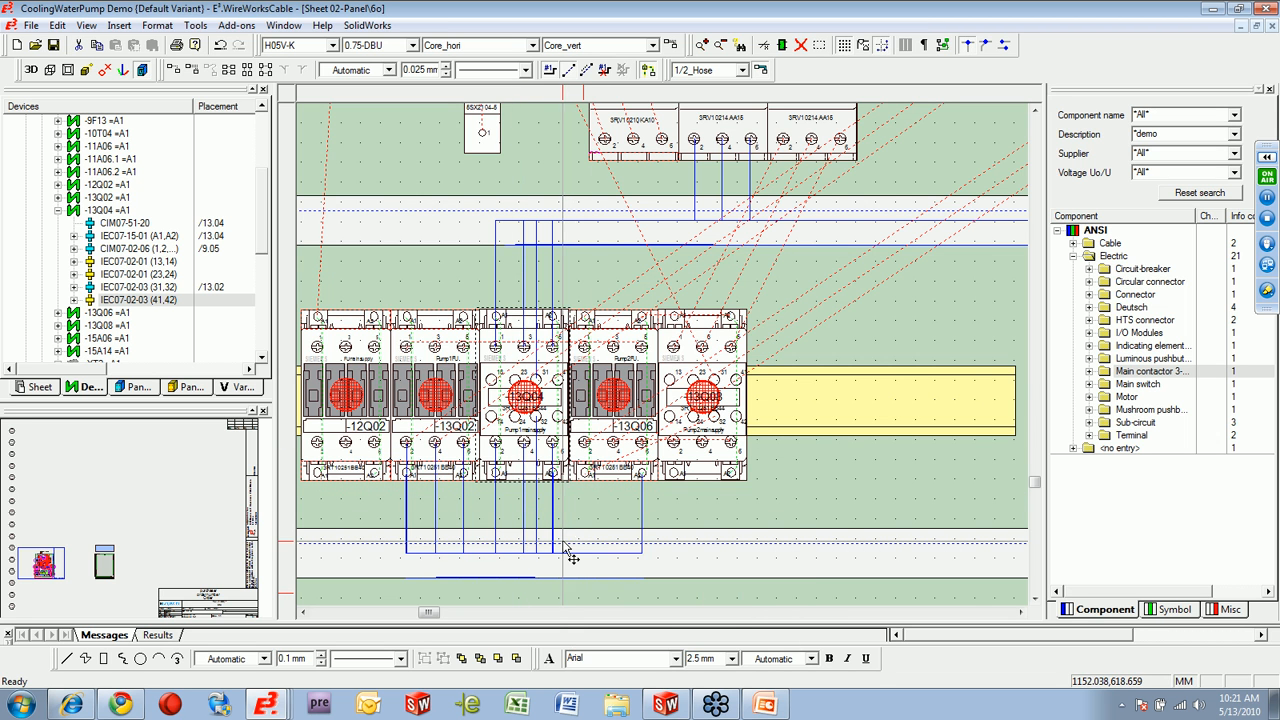
pyautogui.moveTo(436, 617); pyautogui.dragTo(431, 617)
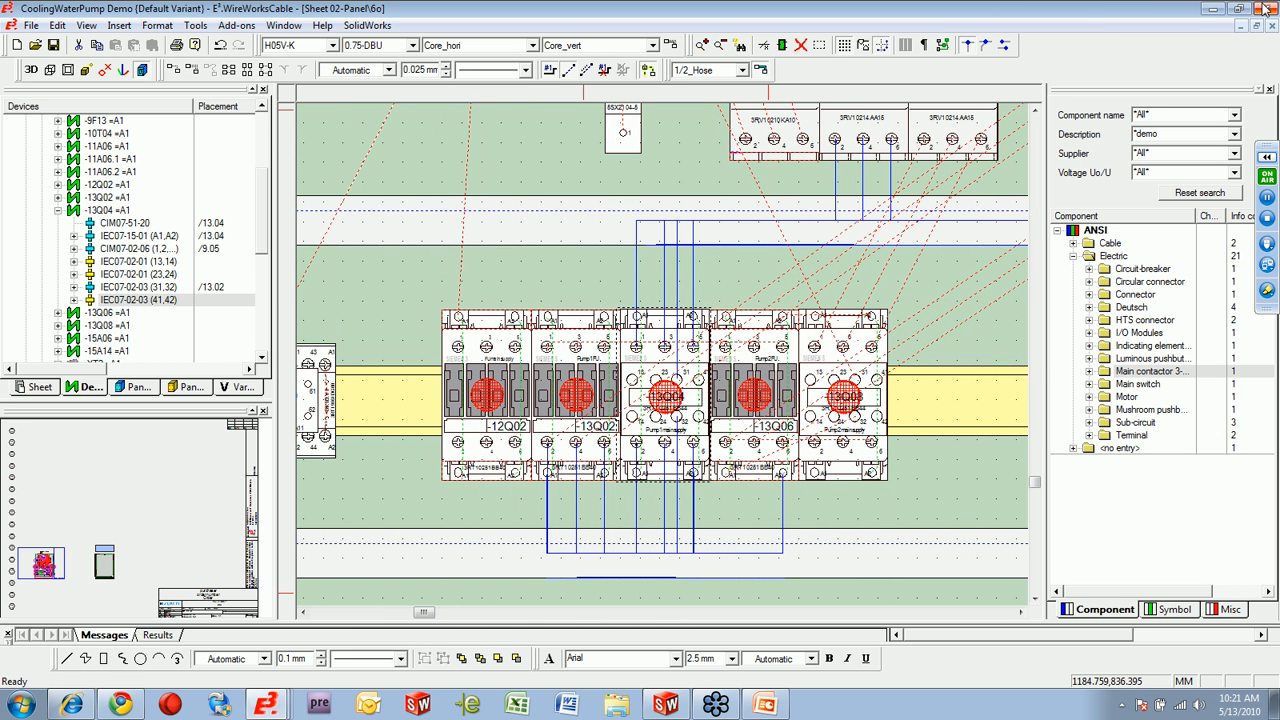
# Switch to the Untitled 1 project and show the sub-circuits in the component library.
pyautogui.click(265, 705)
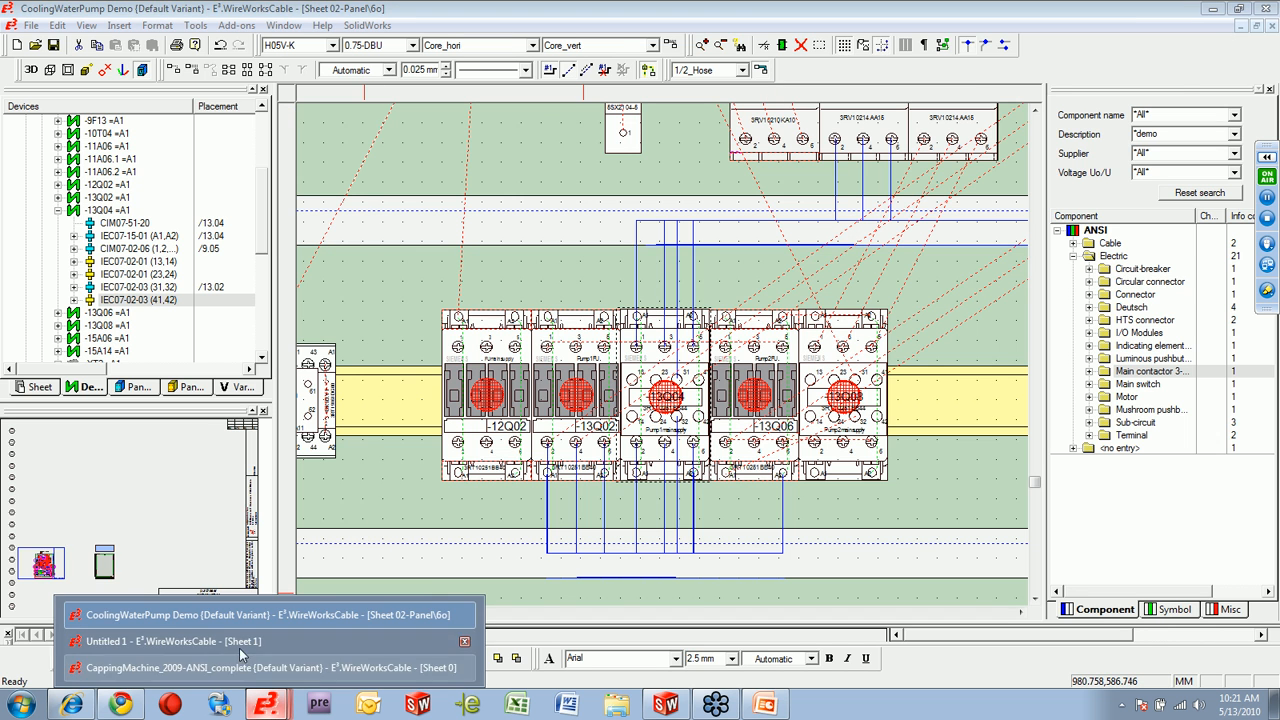
pyautogui.click(239, 648)
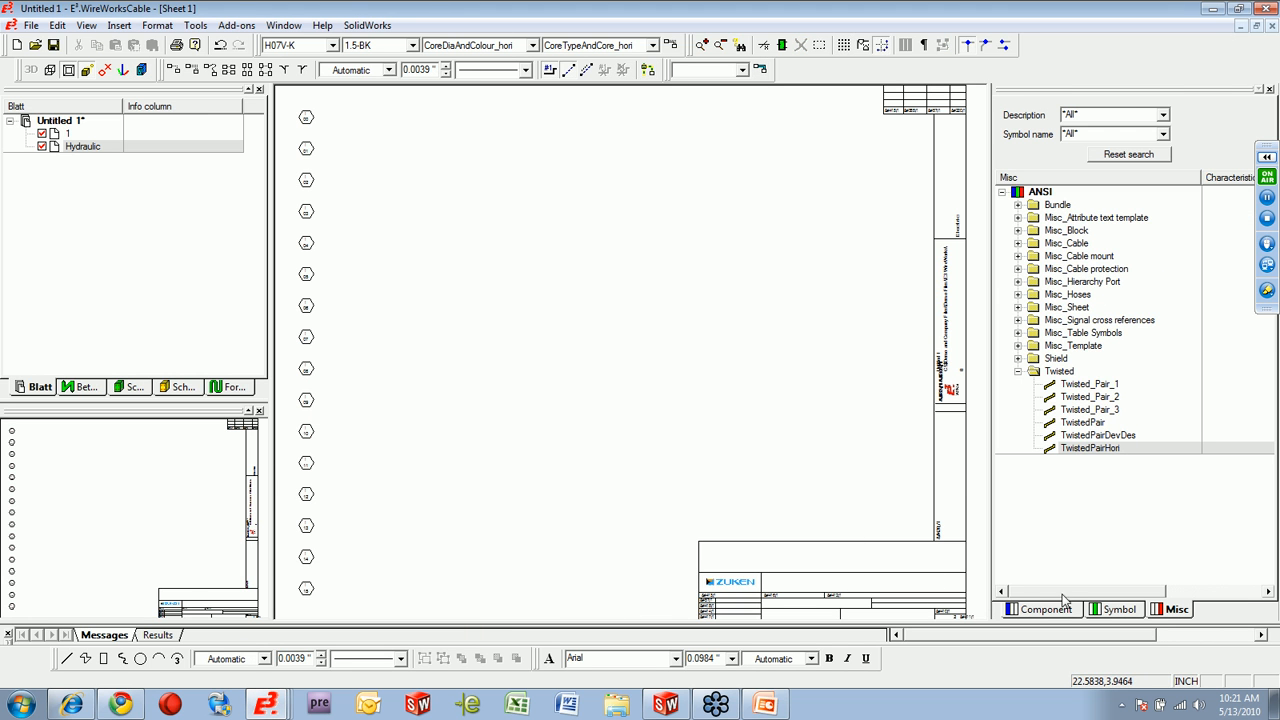
pyautogui.click(1045, 609)
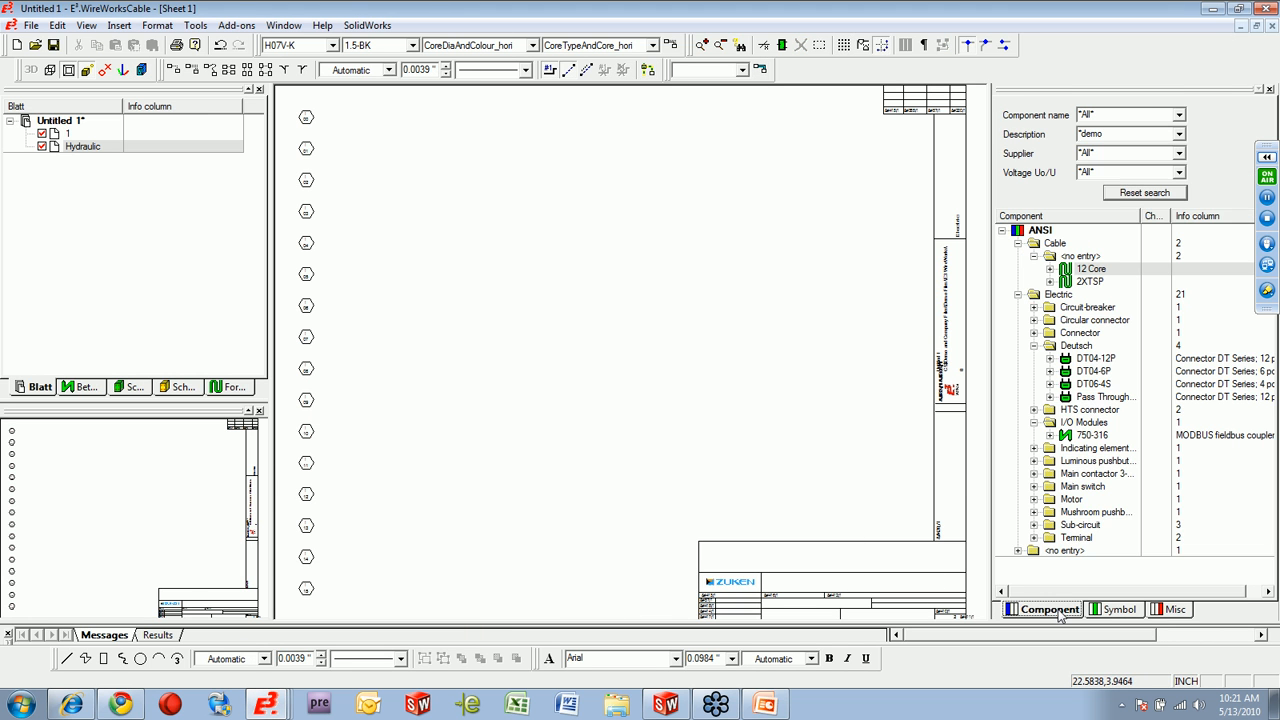
pyautogui.click(1035, 525)
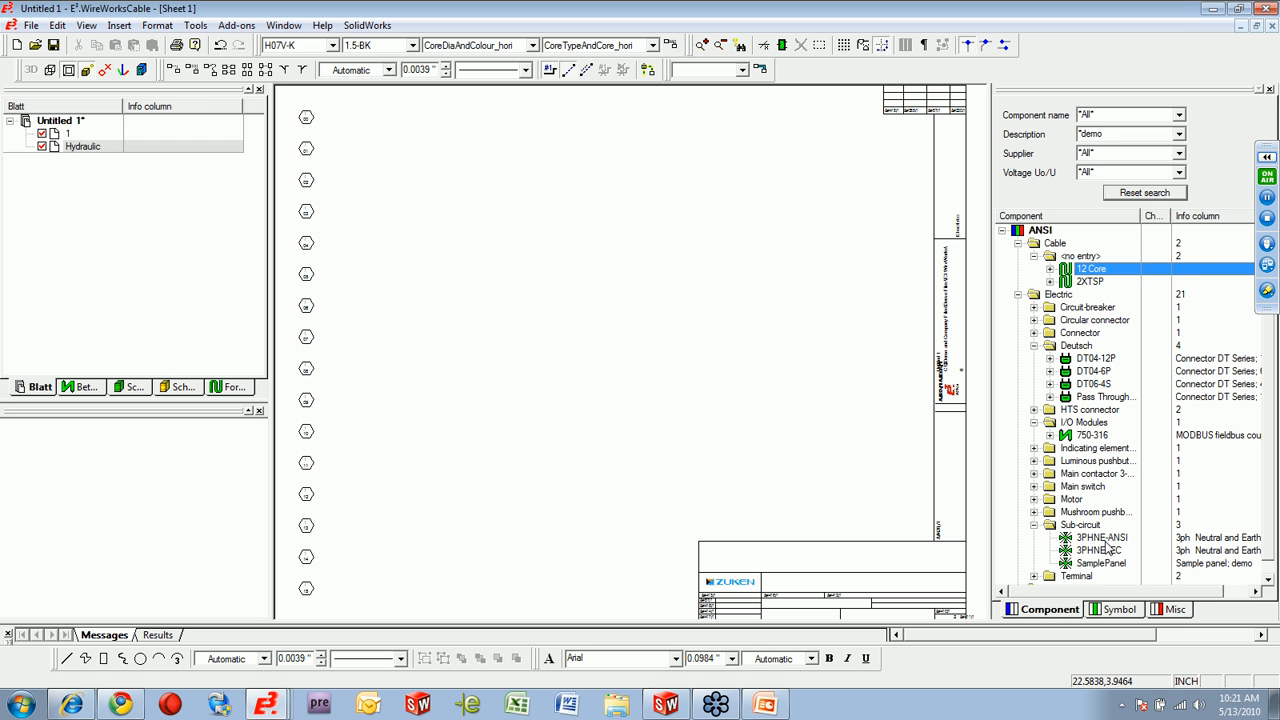
# Clear the component search and filter the library by supplier ABB.
pyautogui.click(1148, 194)
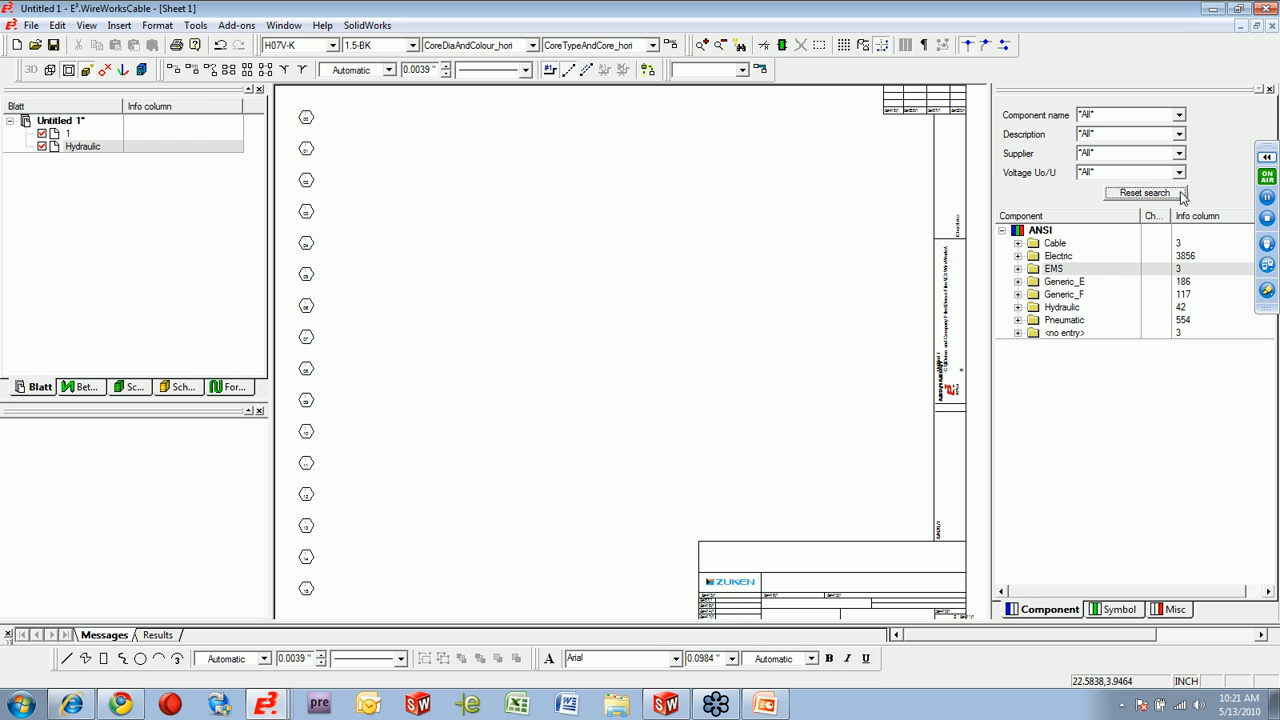
pyautogui.click(1179, 155)
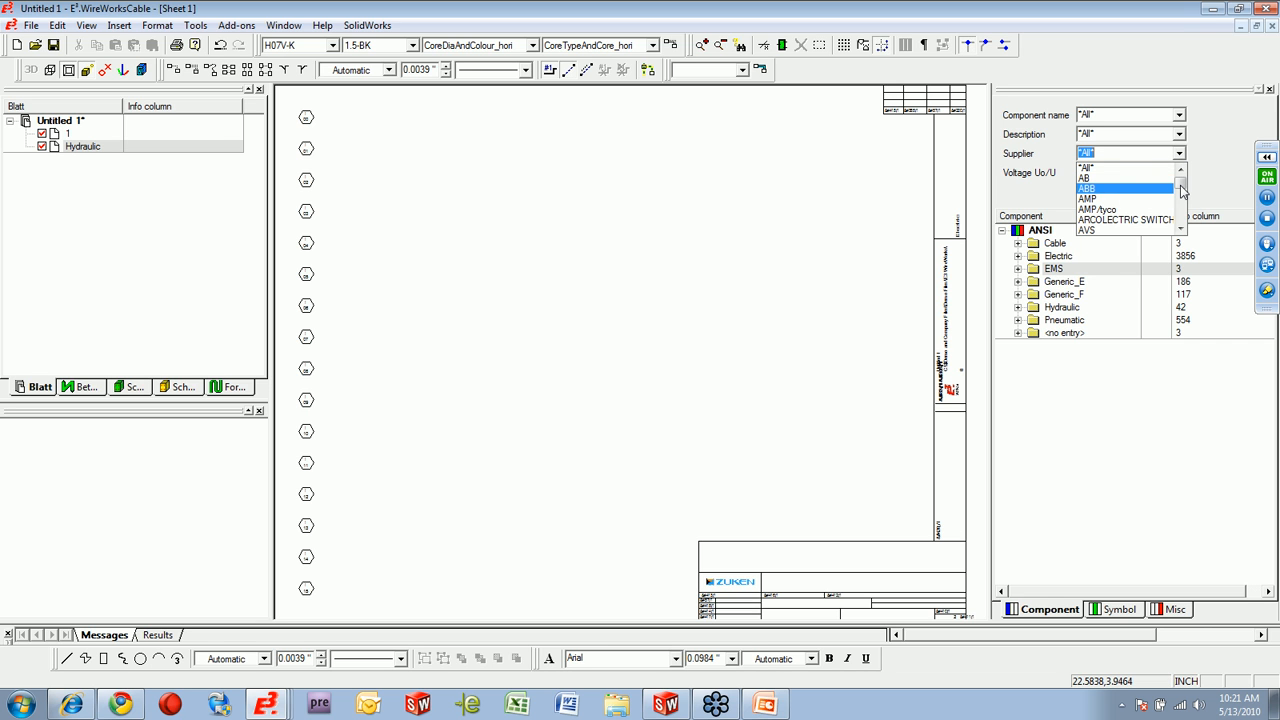
pyautogui.click(1135, 189)
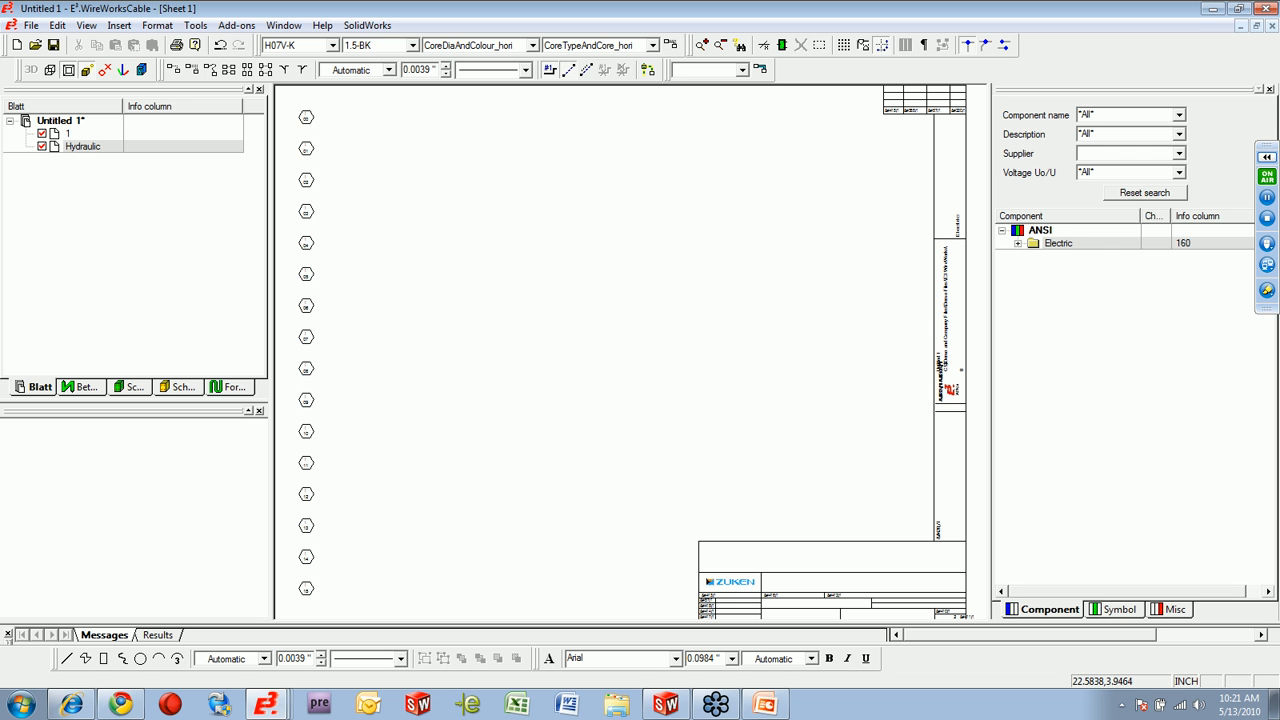
# Filter the component library by supplier Siemens AG instead and list its electric component categories.
pyautogui.click(1150, 193)
pyautogui.moveTo(1181, 172); pyautogui.dragTo(1184, 222)
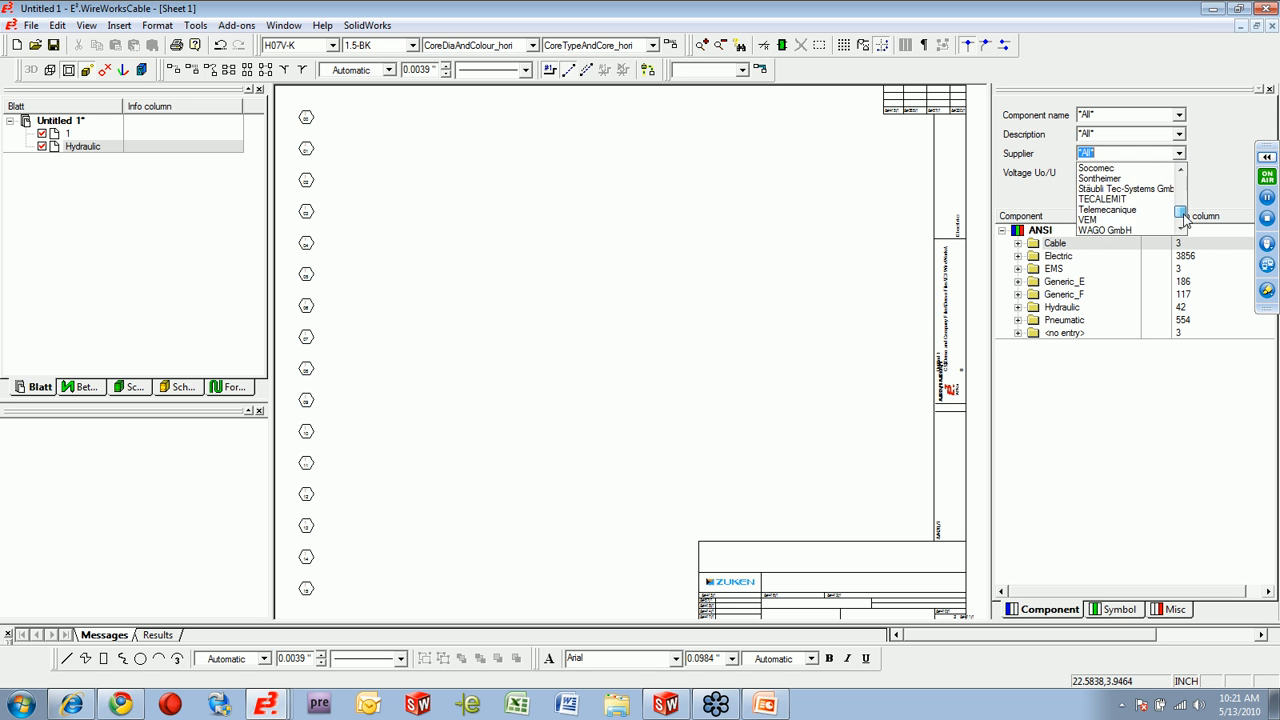
pyautogui.click(1181, 168)
pyautogui.click(1181, 168)
pyautogui.click(1181, 168)
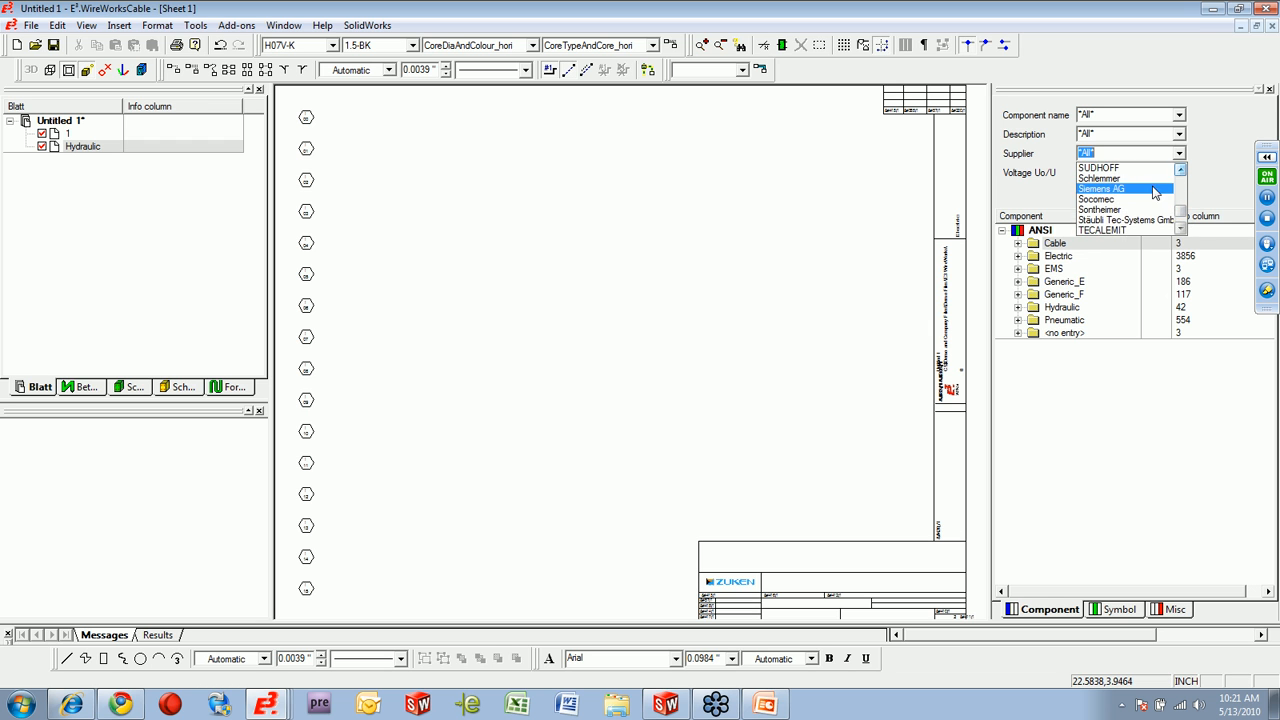
pyautogui.click(1150, 190)
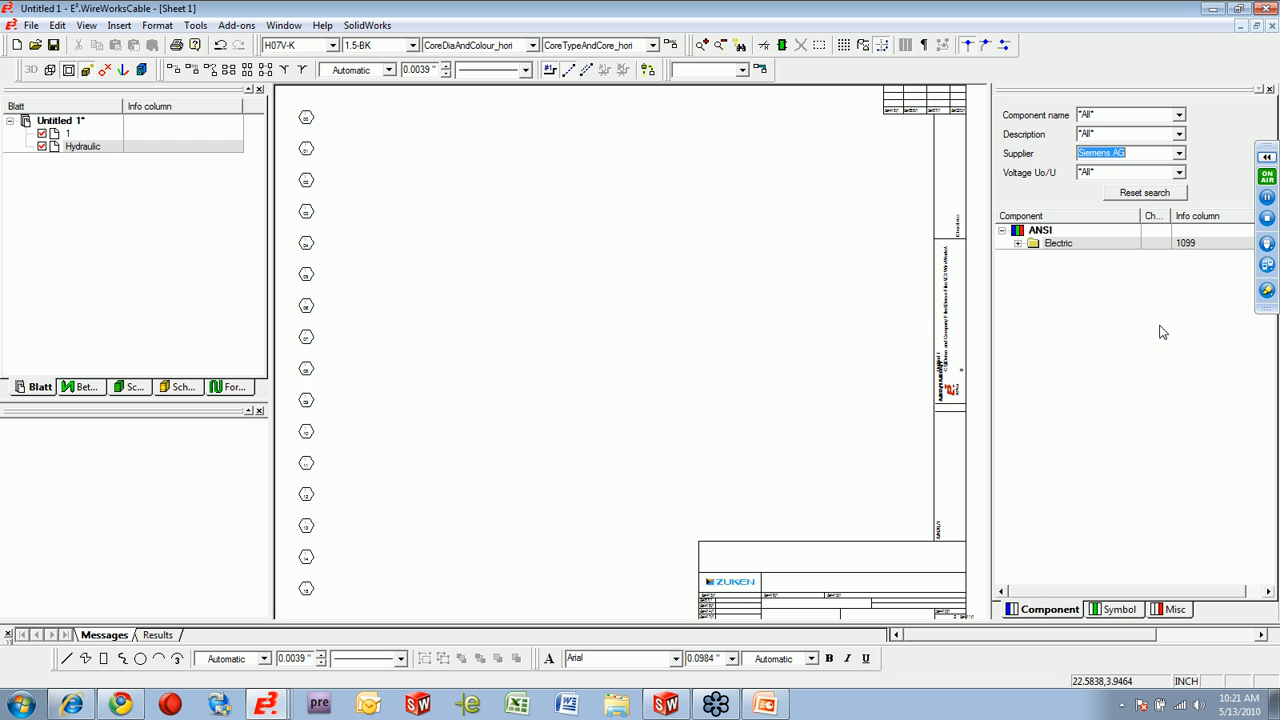
pyautogui.click(1018, 244)
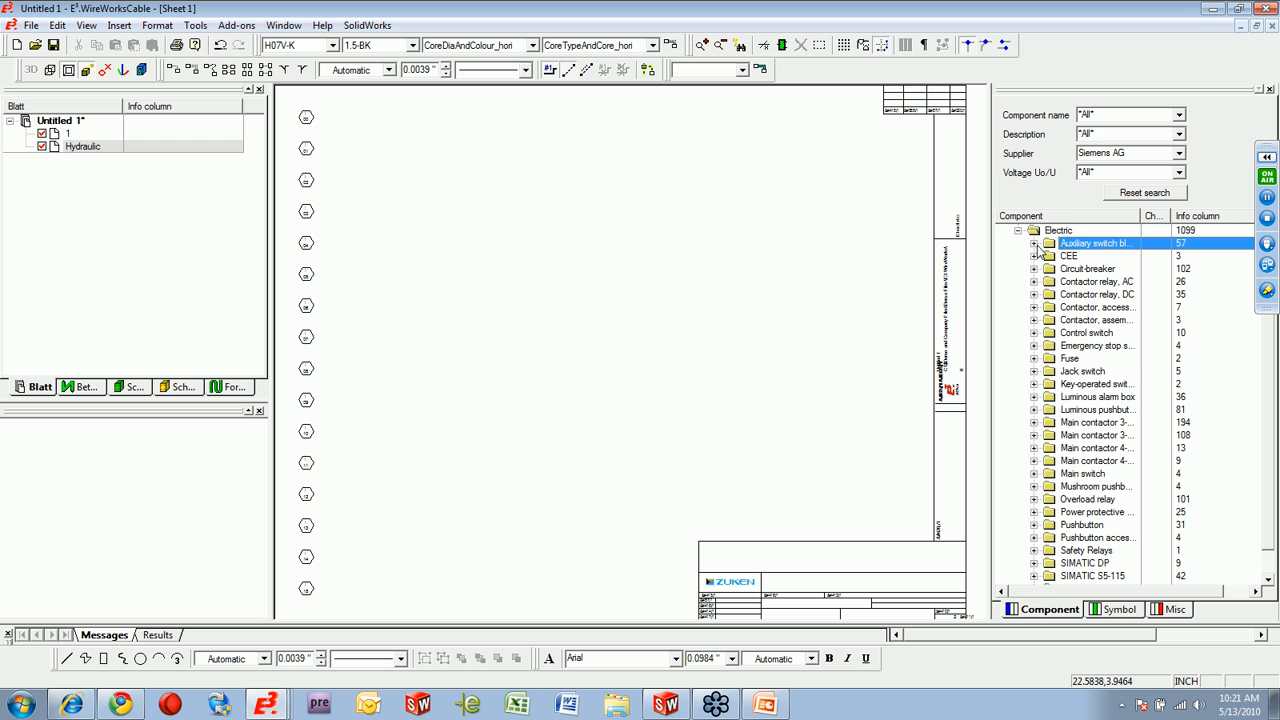
# Reset the search, filter components by the description *demo, and list the Electric categories.
pyautogui.click(1124, 193)
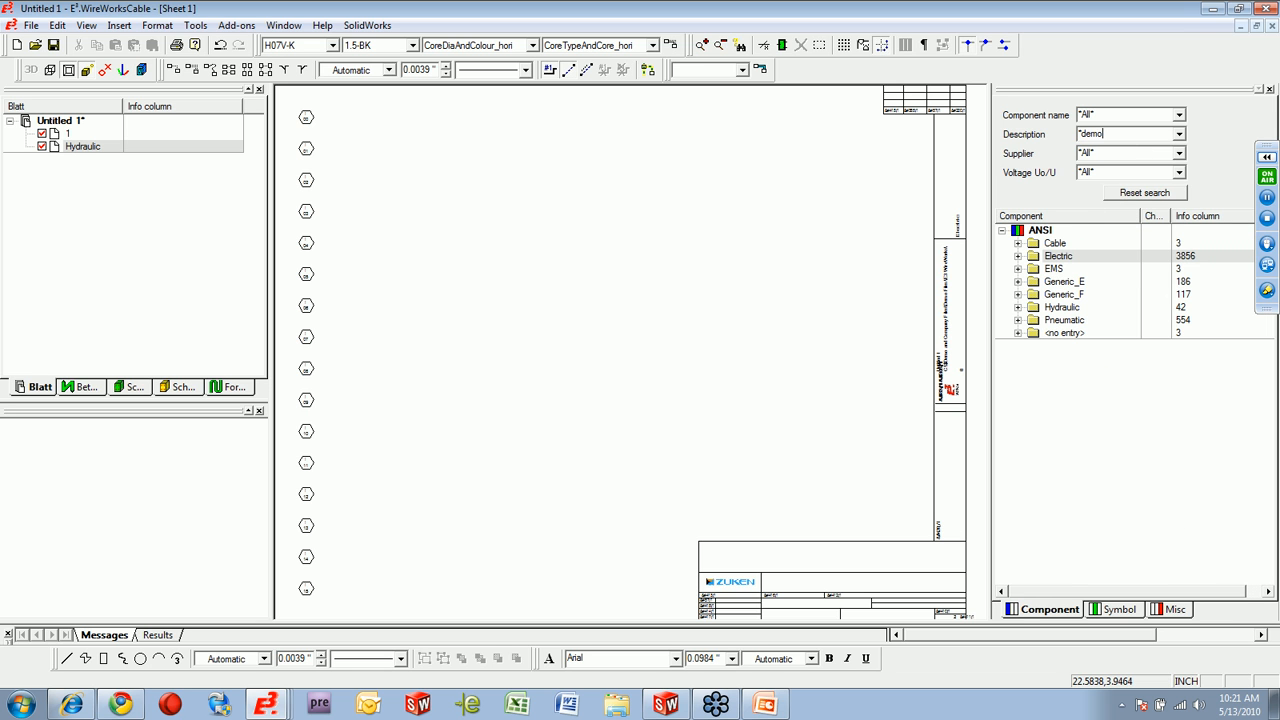
pyautogui.press('Return')
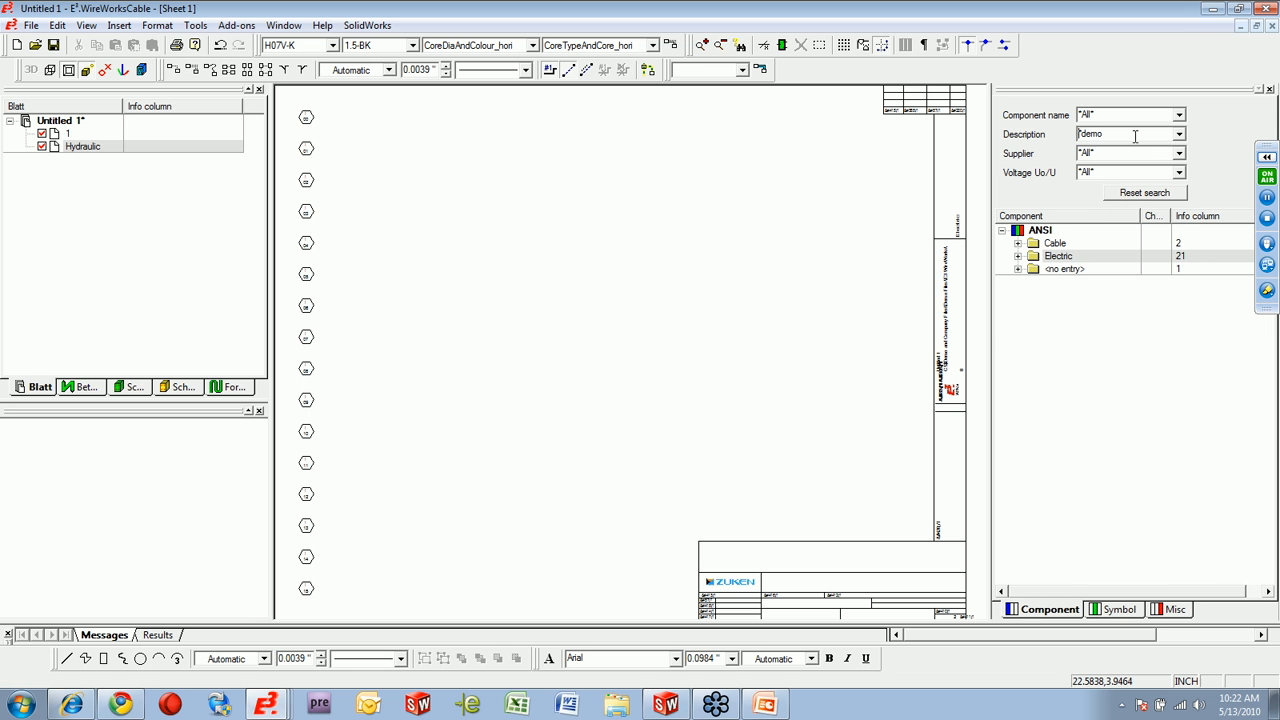
pyautogui.click(1017, 257)
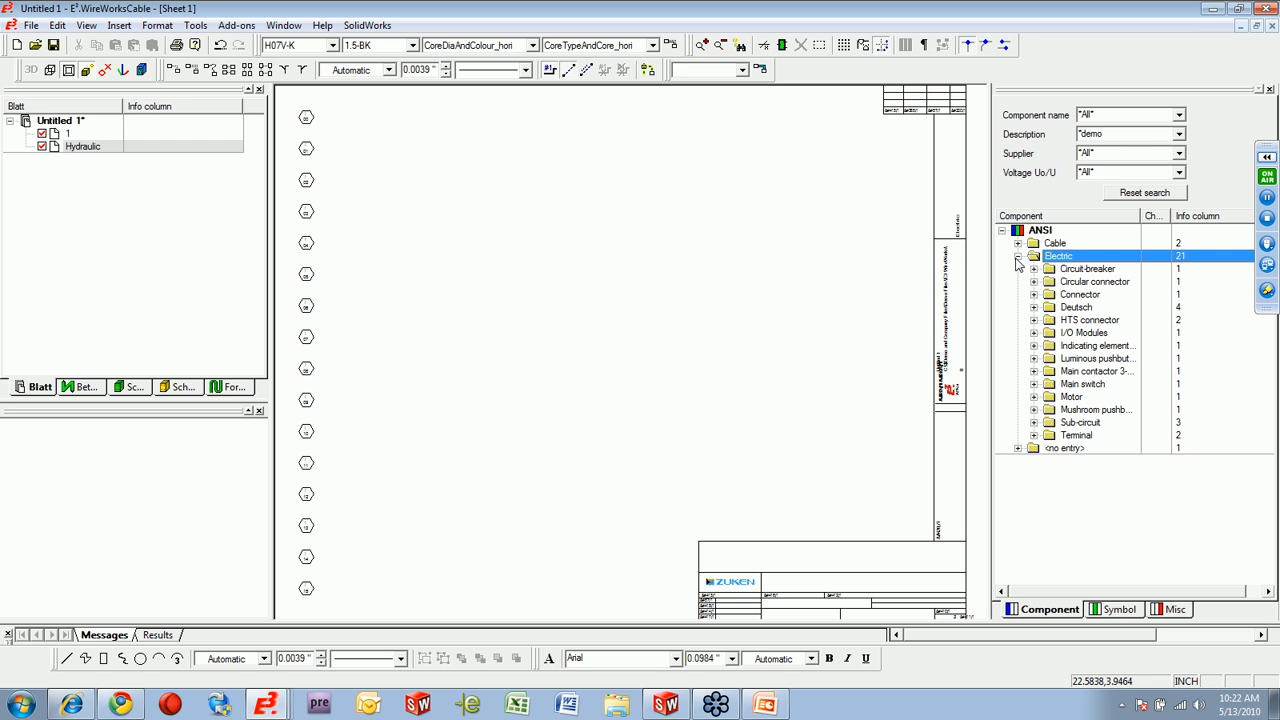
# Place the 3PHNE-ANSI sub-circuit with its three-phase, neutral and earth lines on the upper part of Sheet 1.
pyautogui.click(1034, 423)
pyautogui.click(1097, 436)
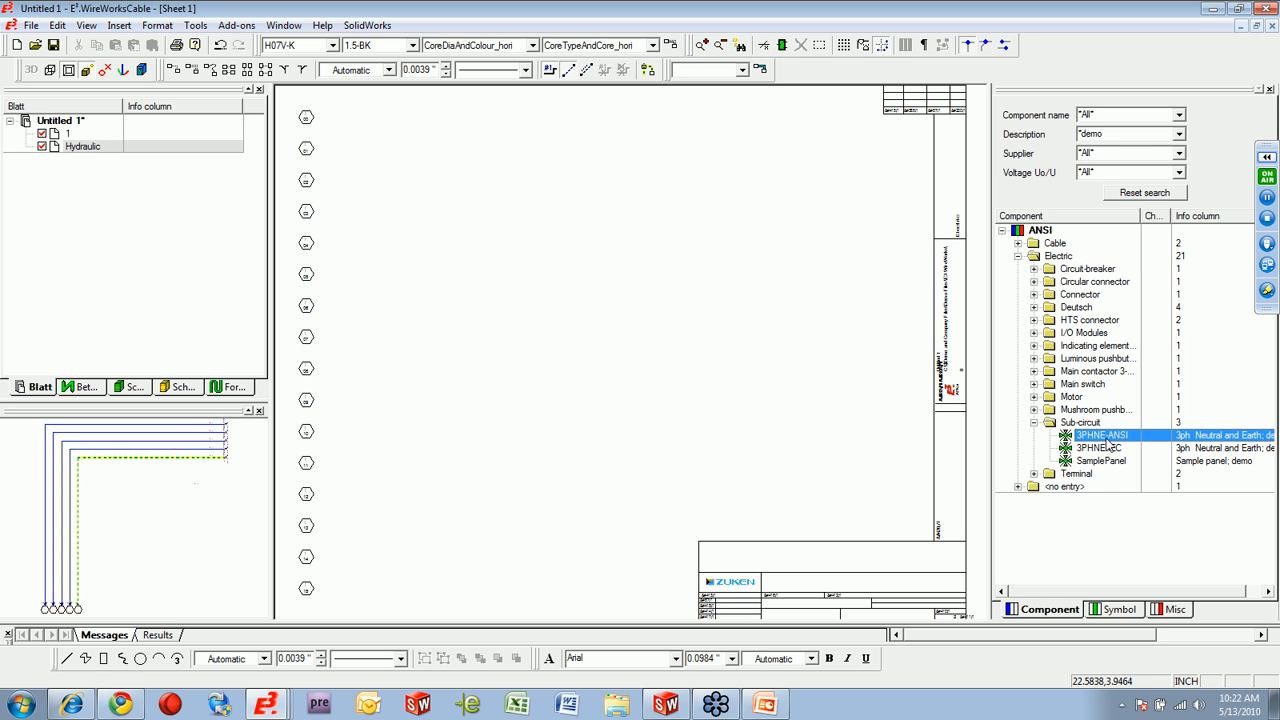
pyautogui.moveTo(1100, 436); pyautogui.dragTo(750, 163)
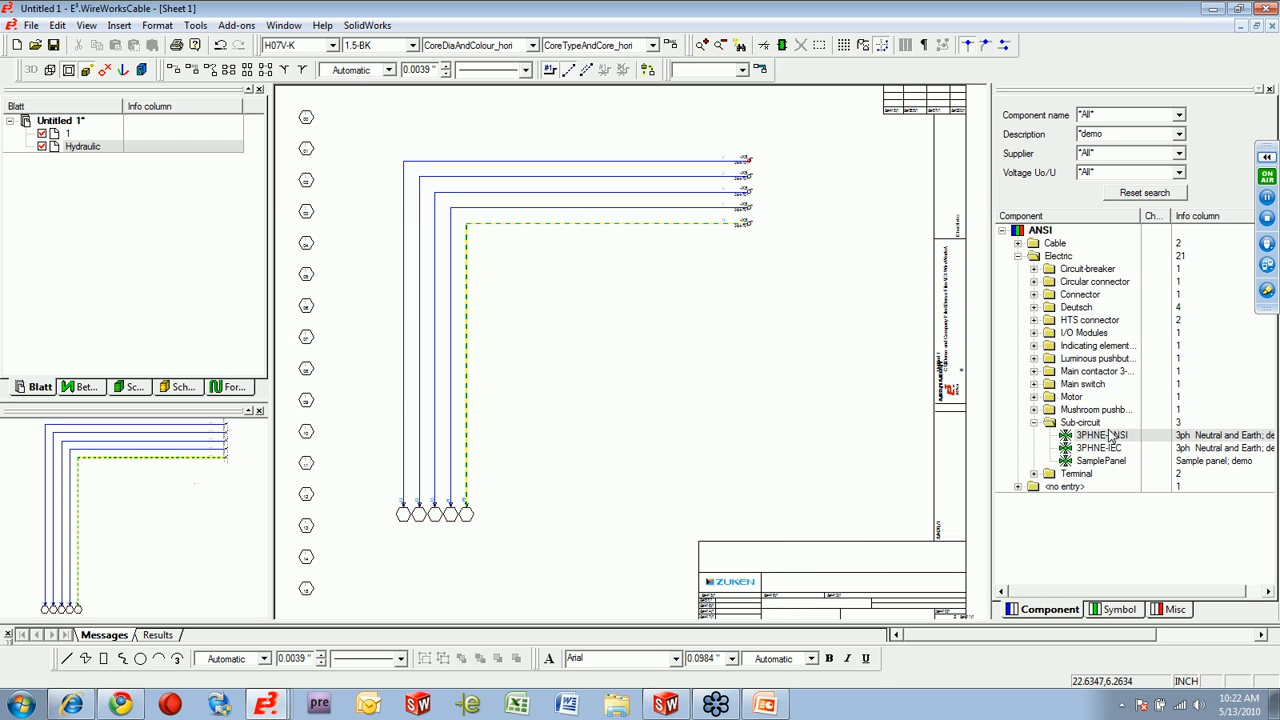
# Tile Sheet 1 above the Hydraulic sheet and place motor K21R-132-M4 on Sheet 1 beneath the supply lines.
pyautogui.click(1034, 398)
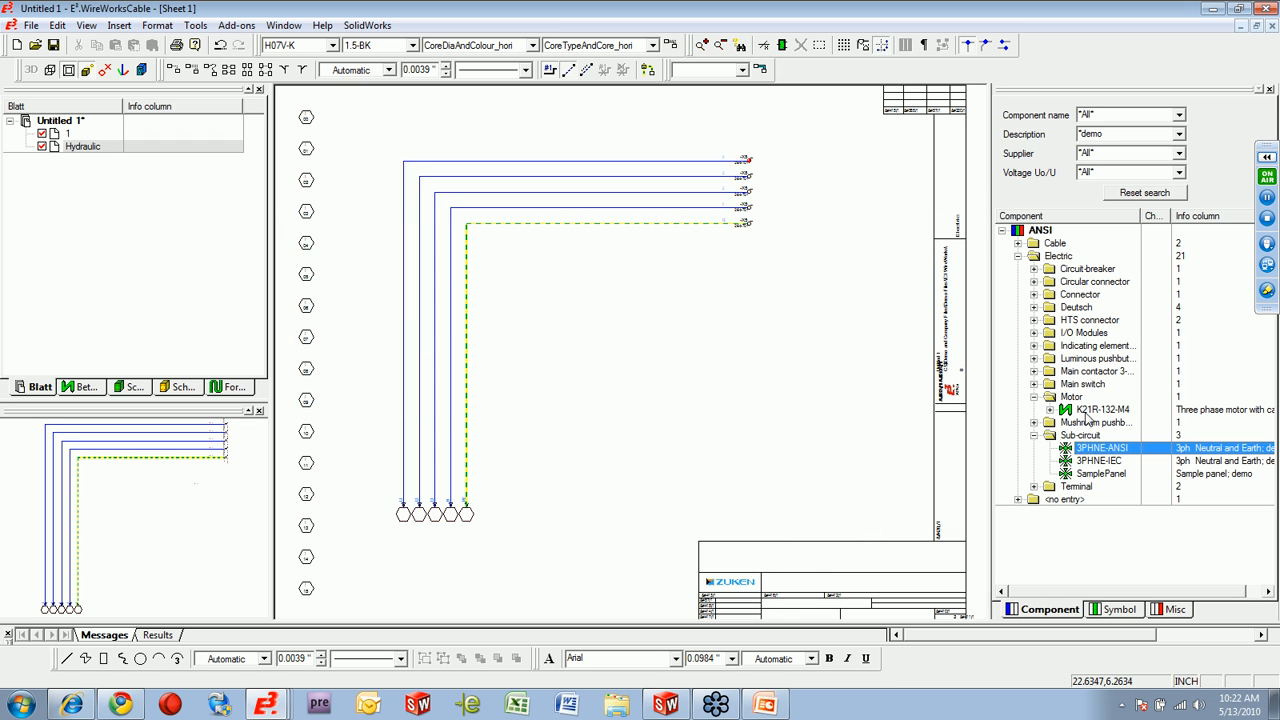
pyautogui.moveTo(1095, 421); pyautogui.dragTo(681, 374)
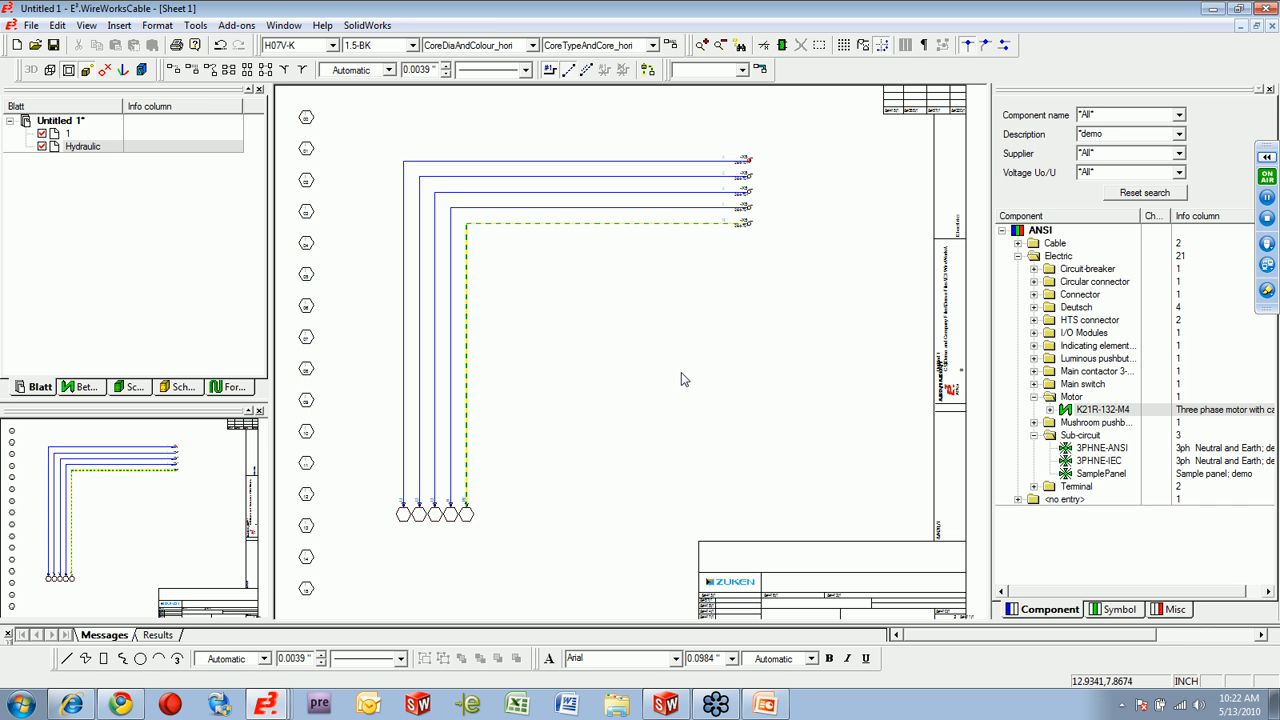
pyautogui.hotkey('shift', 'F4')
pyautogui.moveTo(506, 270); pyautogui.dragTo(352, 147, button='middle')
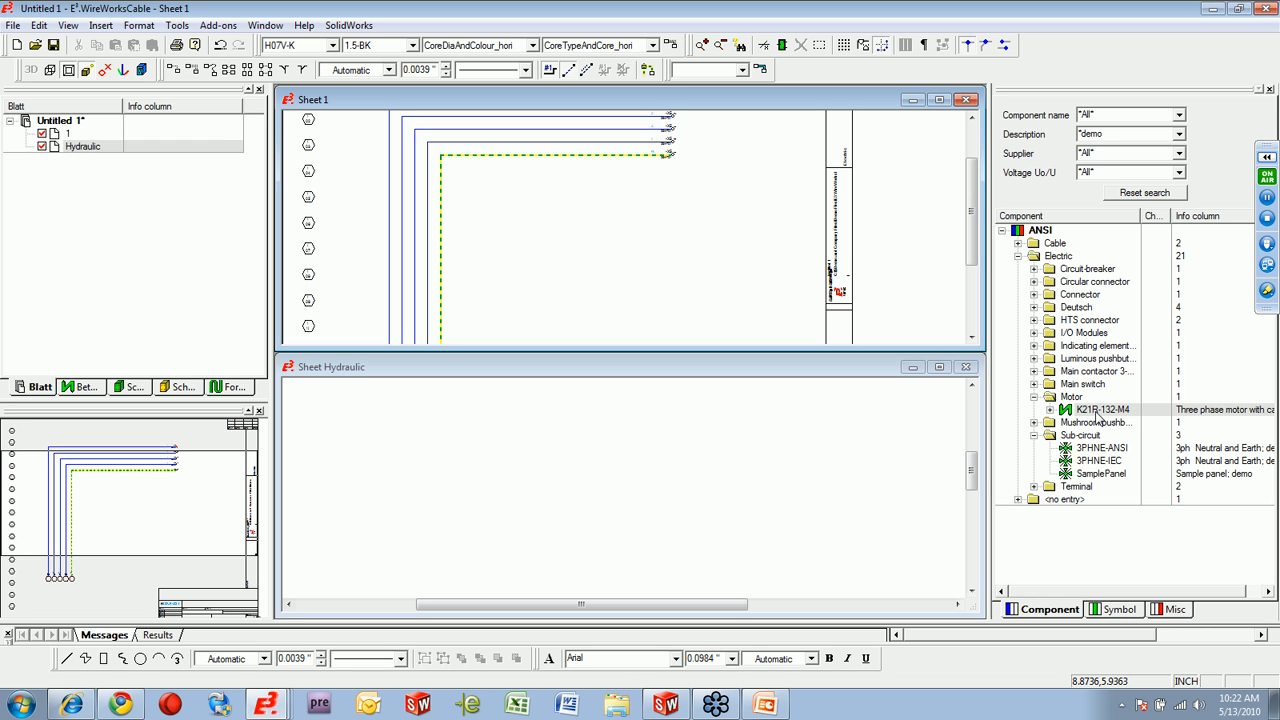
pyautogui.moveTo(1100, 418); pyautogui.dragTo(640, 258)
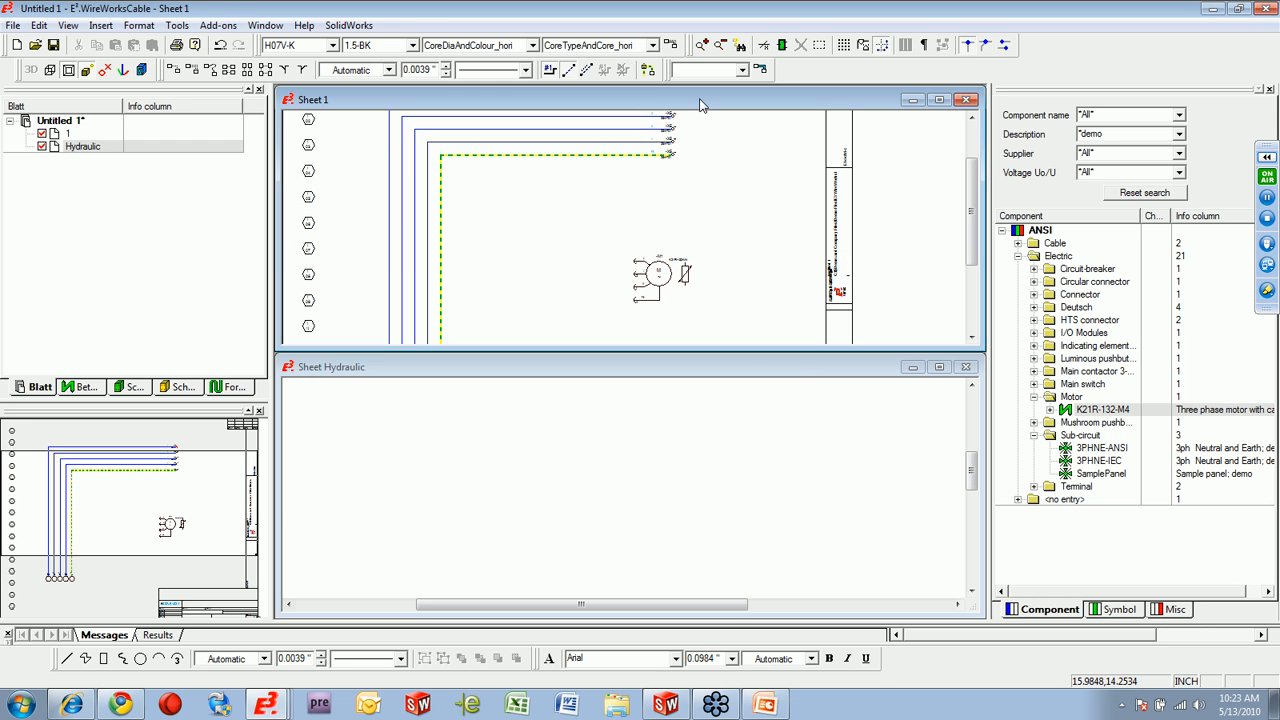
# Maximize Sheet 1 and place circuit breaker 3RV10110AA10 to the left of the motor, aligned with its phase terminals.
pyautogui.doubleClick(700, 104)
pyautogui.moveTo(412, 275); pyautogui.dragTo(711, 399, button='middle')
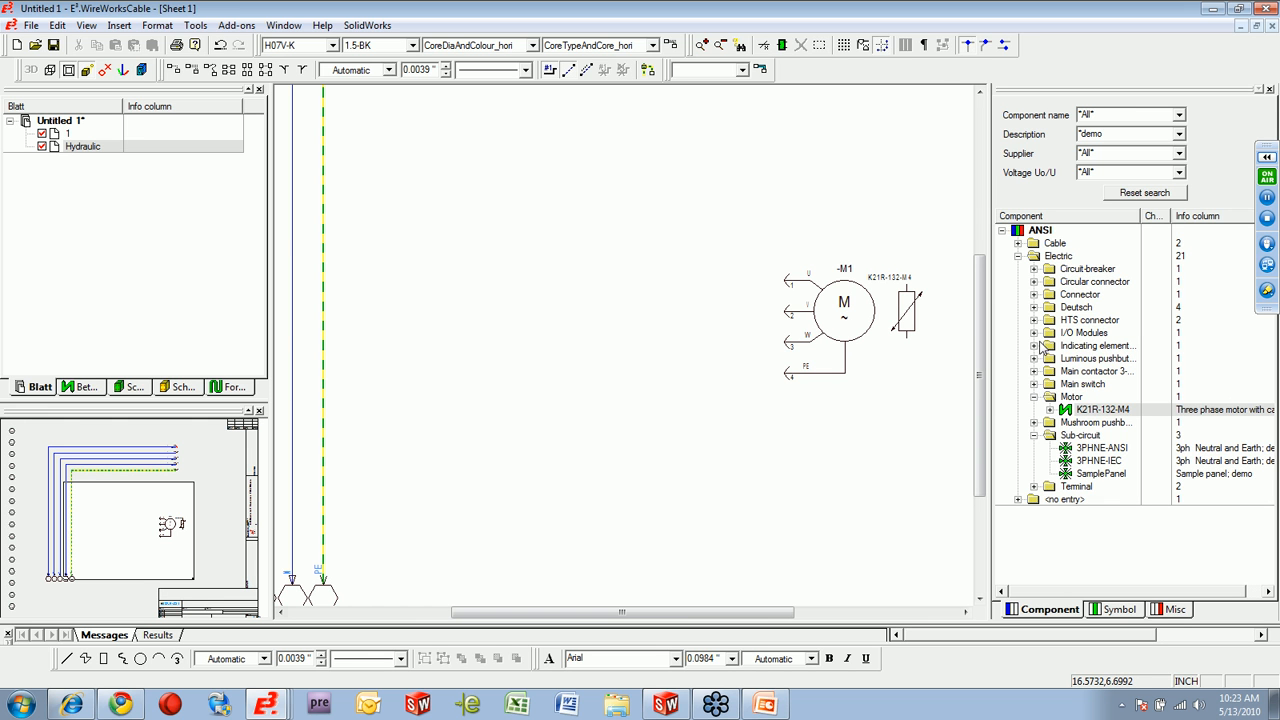
pyautogui.click(1033, 269)
pyautogui.moveTo(1100, 281); pyautogui.dragTo(521, 287)
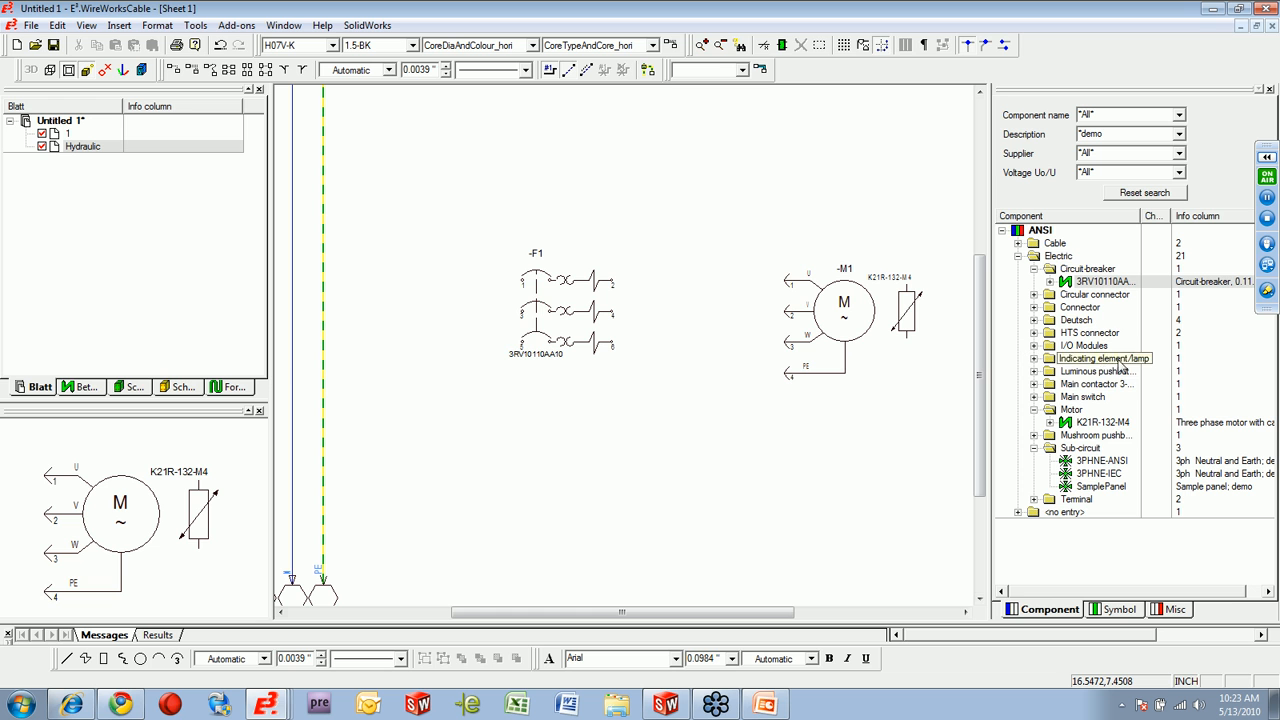
# Add the main contactor 3RT10151AB01 to the project's device tree without placing it on a sheet.
pyautogui.doubleClick(1085, 385)
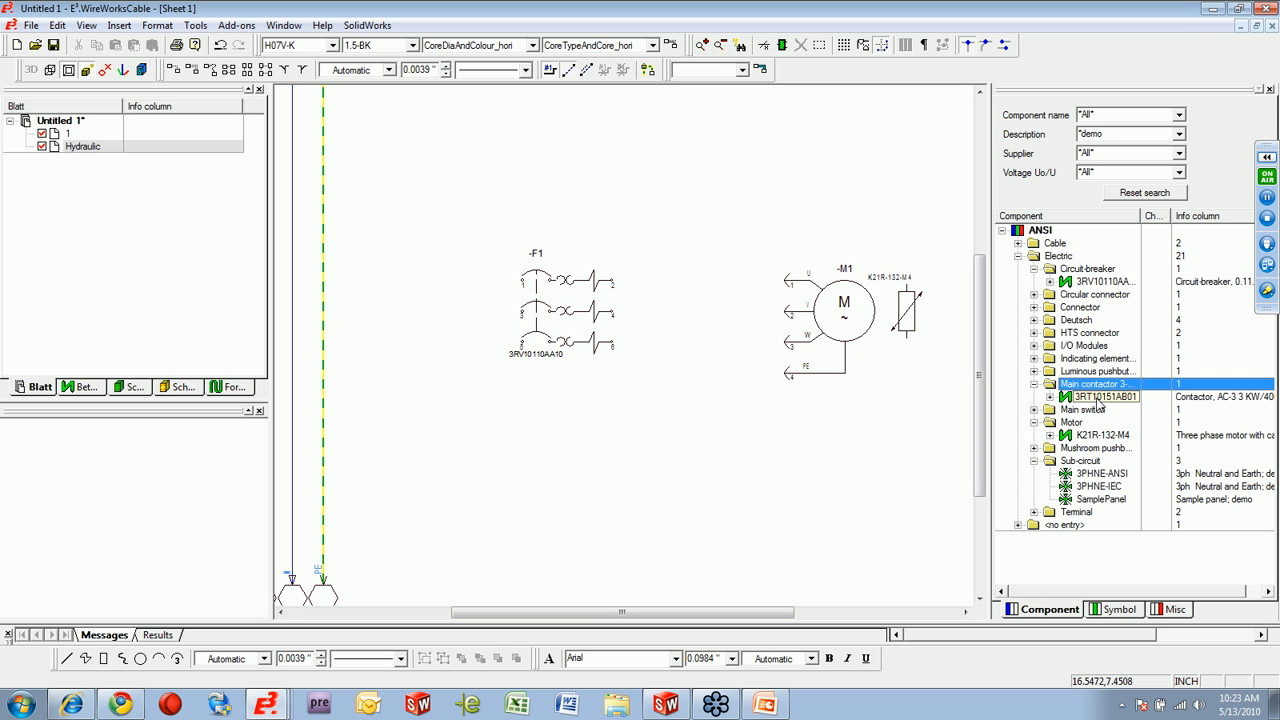
pyautogui.click(90, 388)
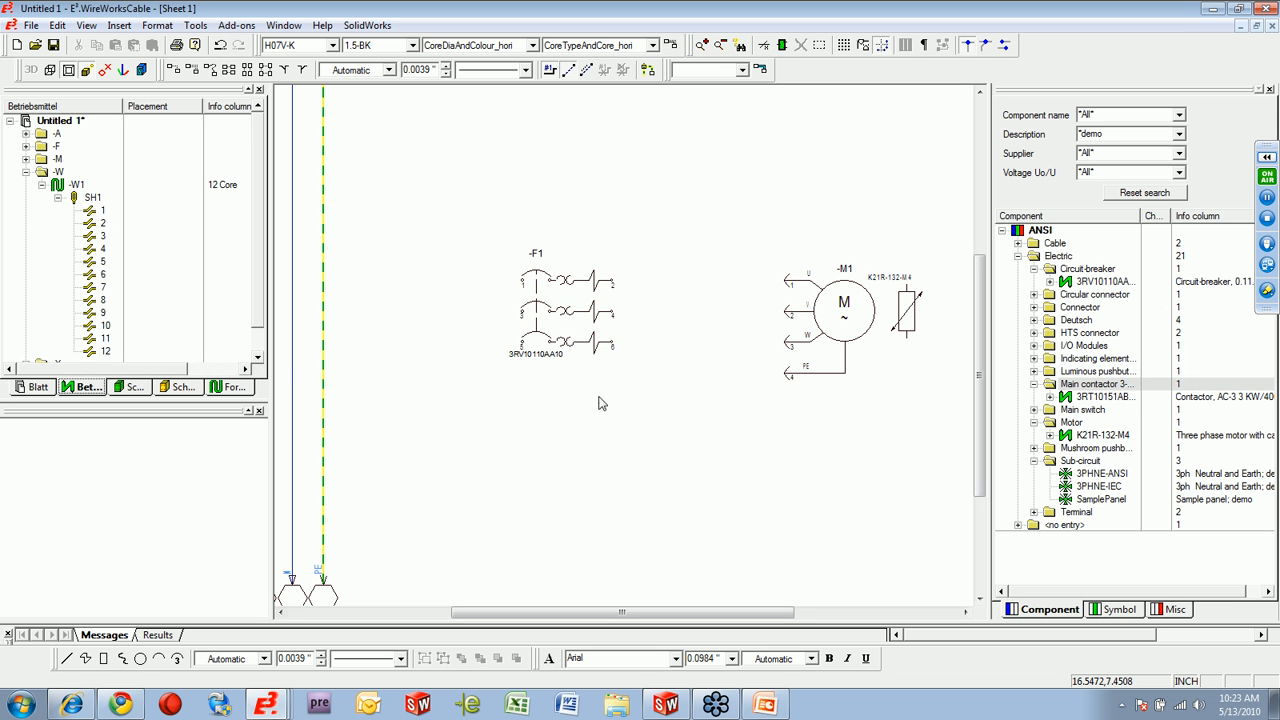
pyautogui.moveTo(1103, 400); pyautogui.dragTo(62, 130)
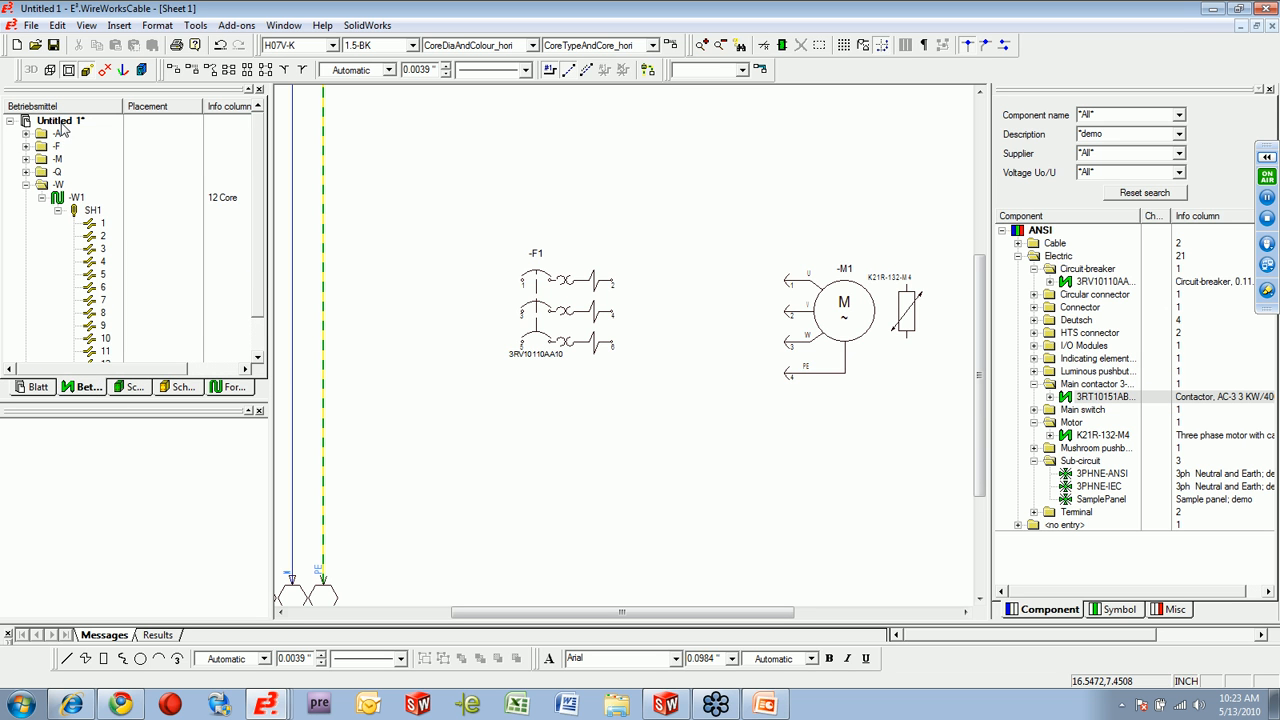
# Place contactor -Q1's three-pole main contact symbol CIM07-02-06 between circuit breaker -F1 and motor -M1.
pyautogui.click(26, 173)
pyautogui.click(41, 186)
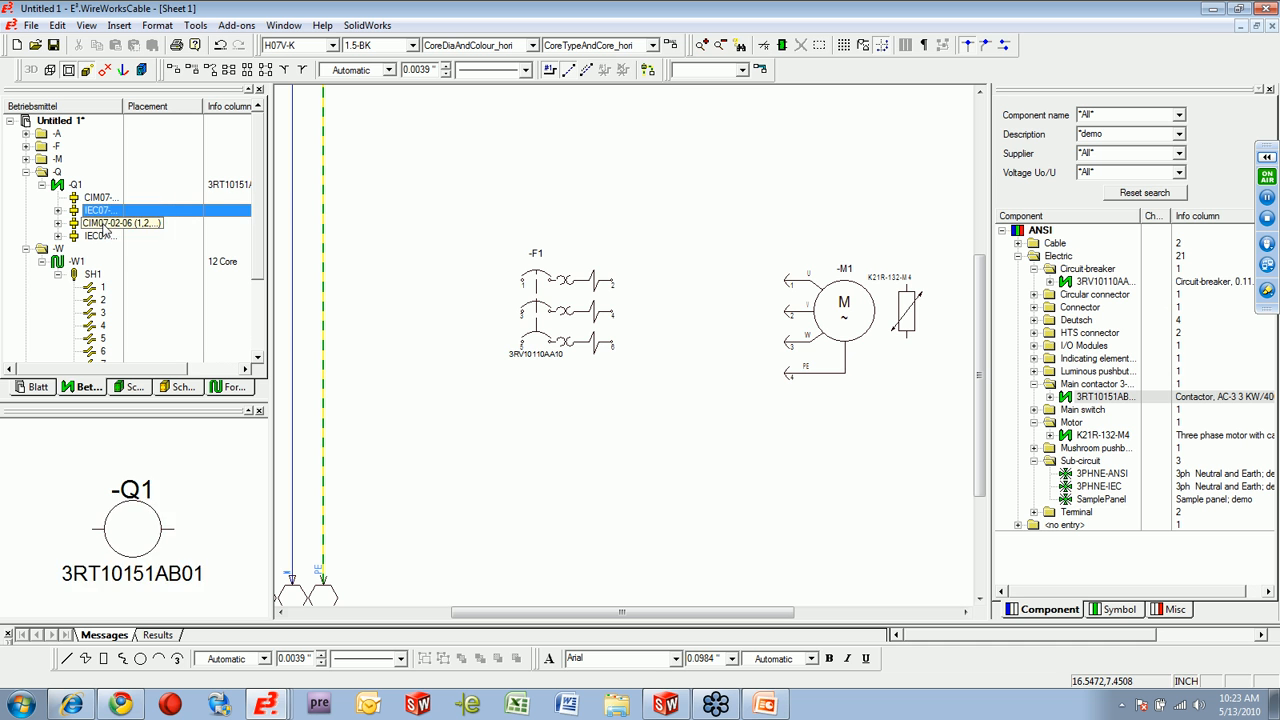
pyautogui.click(104, 223)
pyautogui.moveTo(104, 229); pyautogui.dragTo(640, 285)
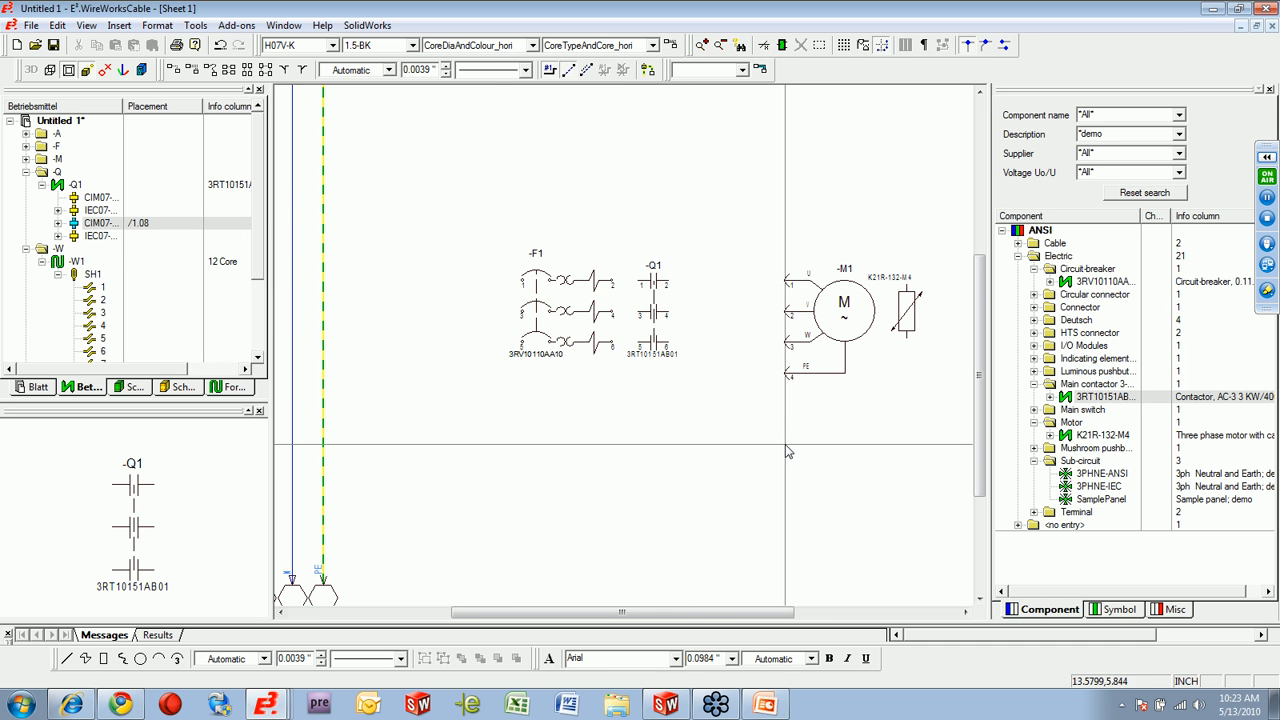
# Place terminal 280-601 from the component library beside contactor -Q1's first pole and locate it in the device tree.
pyautogui.click(1034, 512)
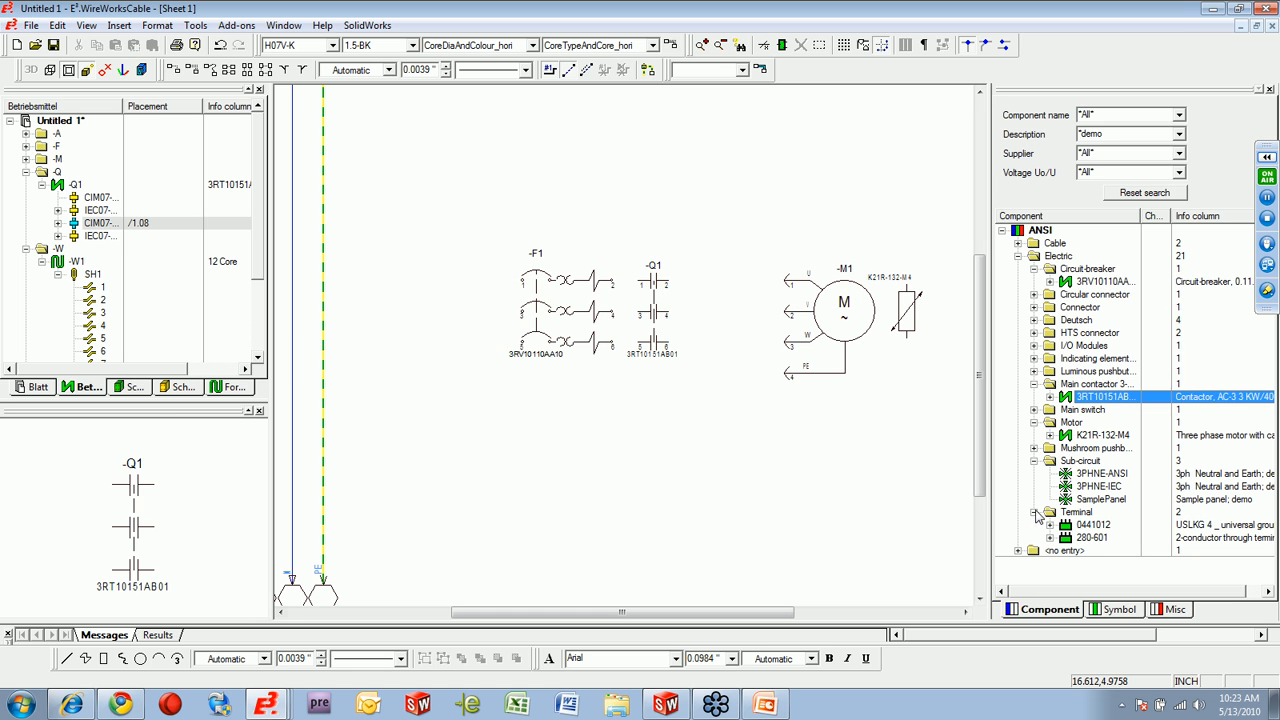
pyautogui.moveTo(1092, 541); pyautogui.dragTo(757, 374)
pyautogui.rightClick(637, 230)
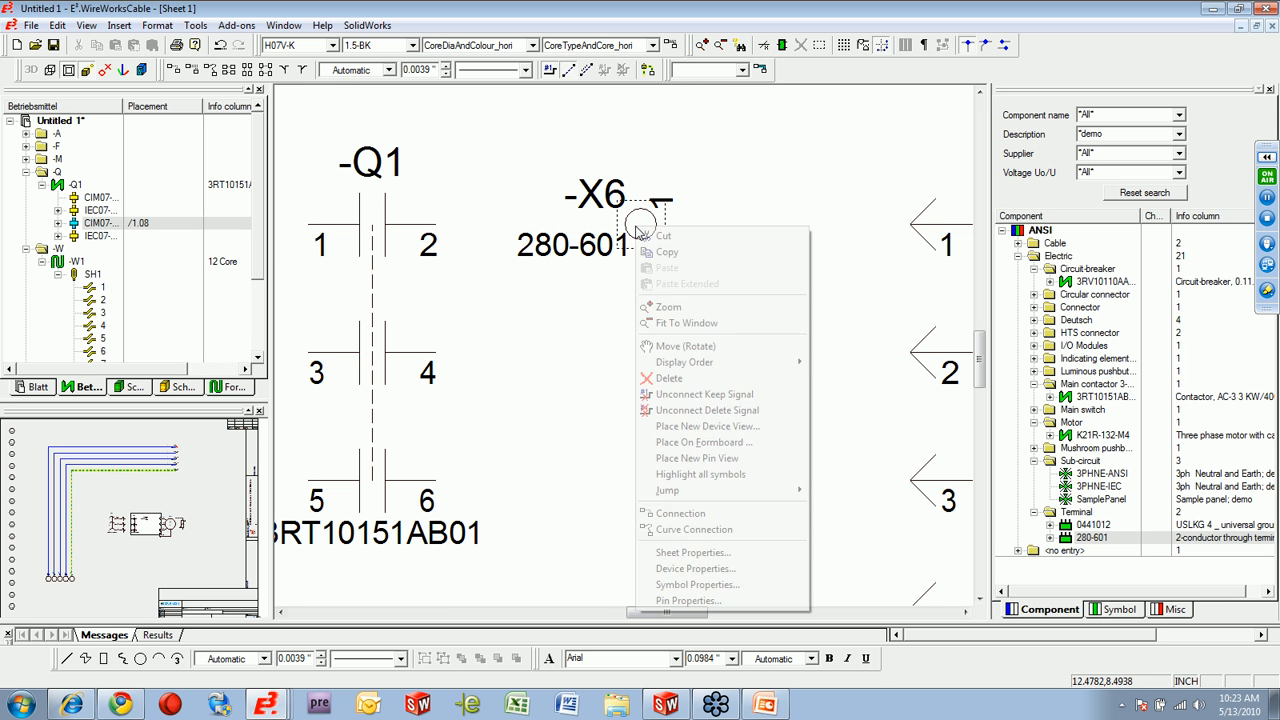
pyautogui.moveTo(750, 492)
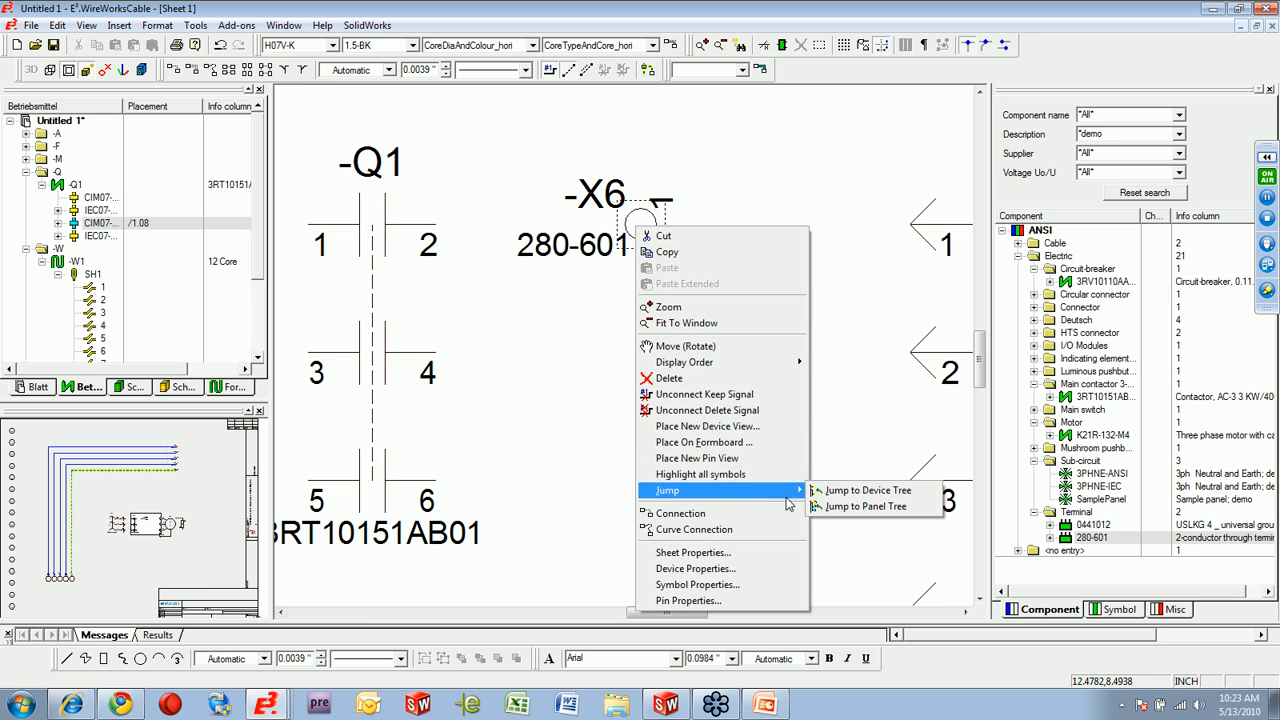
pyautogui.click(866, 490)
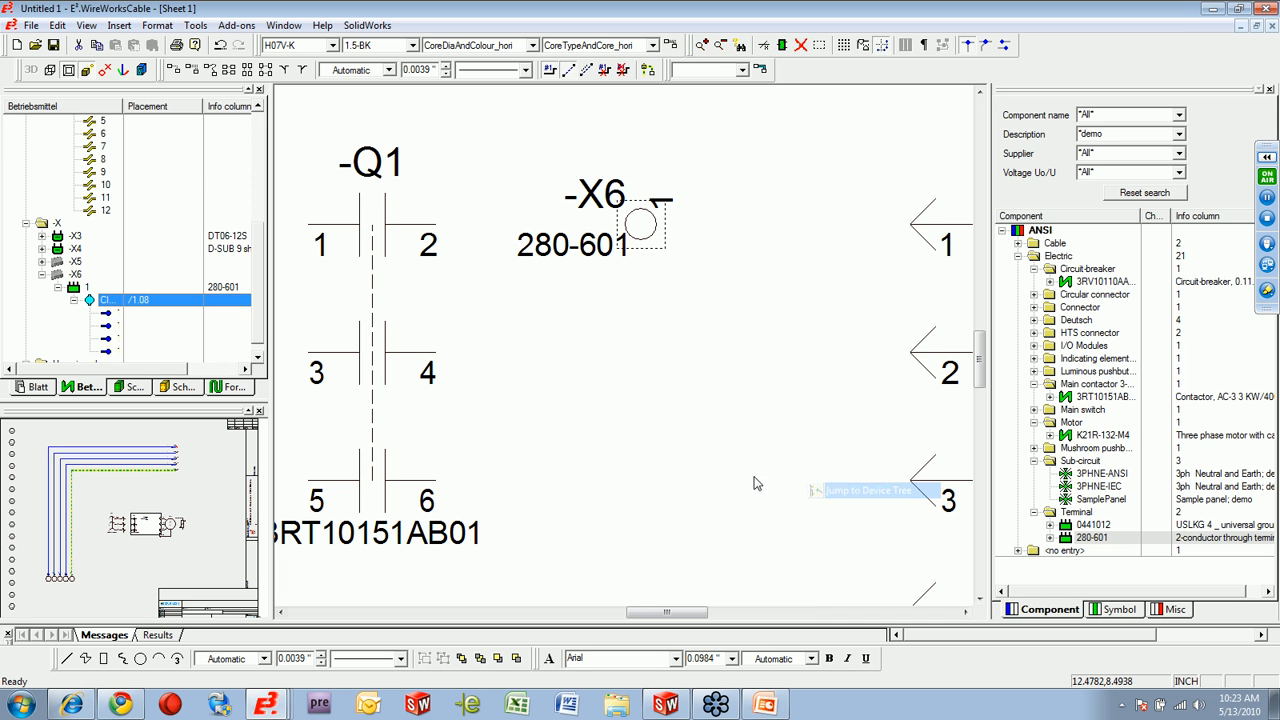
# Place -X6 terminals 2 and 3 beneath terminal 1, in line with -Q1's other poles, and hide their device-name and part-number texts.
pyautogui.moveTo(97, 305); pyautogui.dragTo(666, 352)
pyautogui.moveTo(113, 316); pyautogui.dragTo(640, 480)
pyautogui.moveTo(664, 353); pyautogui.dragTo(636, 360)
pyautogui.moveTo(720, 559); pyautogui.dragTo(491, 288)
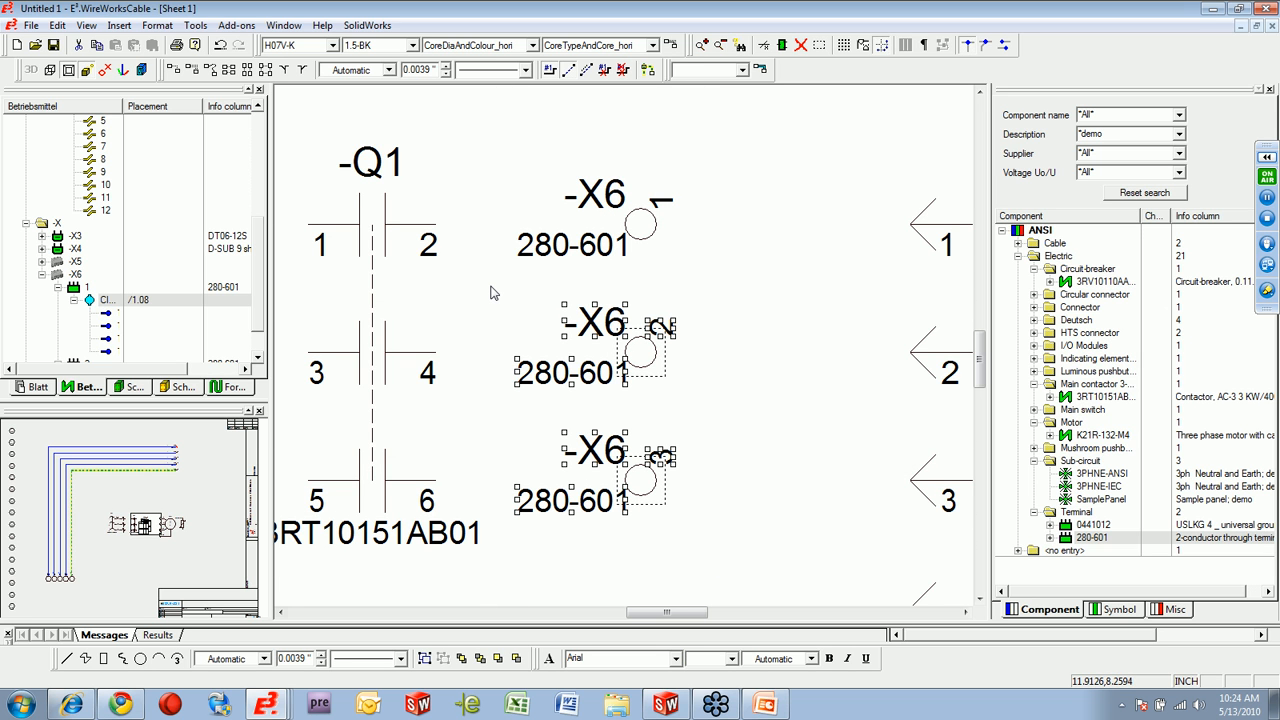
pyautogui.hotkey('ctrl', 'h')
pyautogui.click(749, 377)
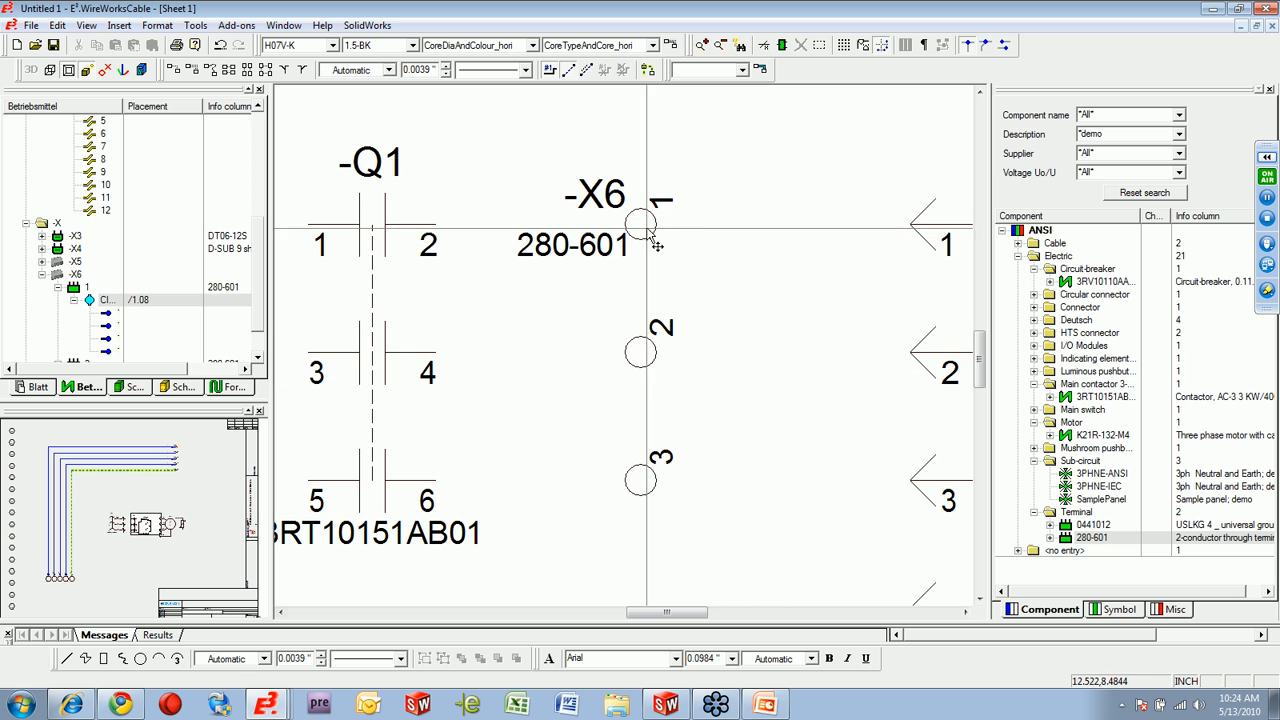
# Place -X6 terminal 4 to the right of terminal 3 and hide the device-name and part-number texts of both.
pyautogui.moveTo(110, 303); pyautogui.dragTo(742, 480)
pyautogui.moveTo(791, 548); pyautogui.dragTo(620, 410)
pyautogui.hotkey('ctrl', 'h')
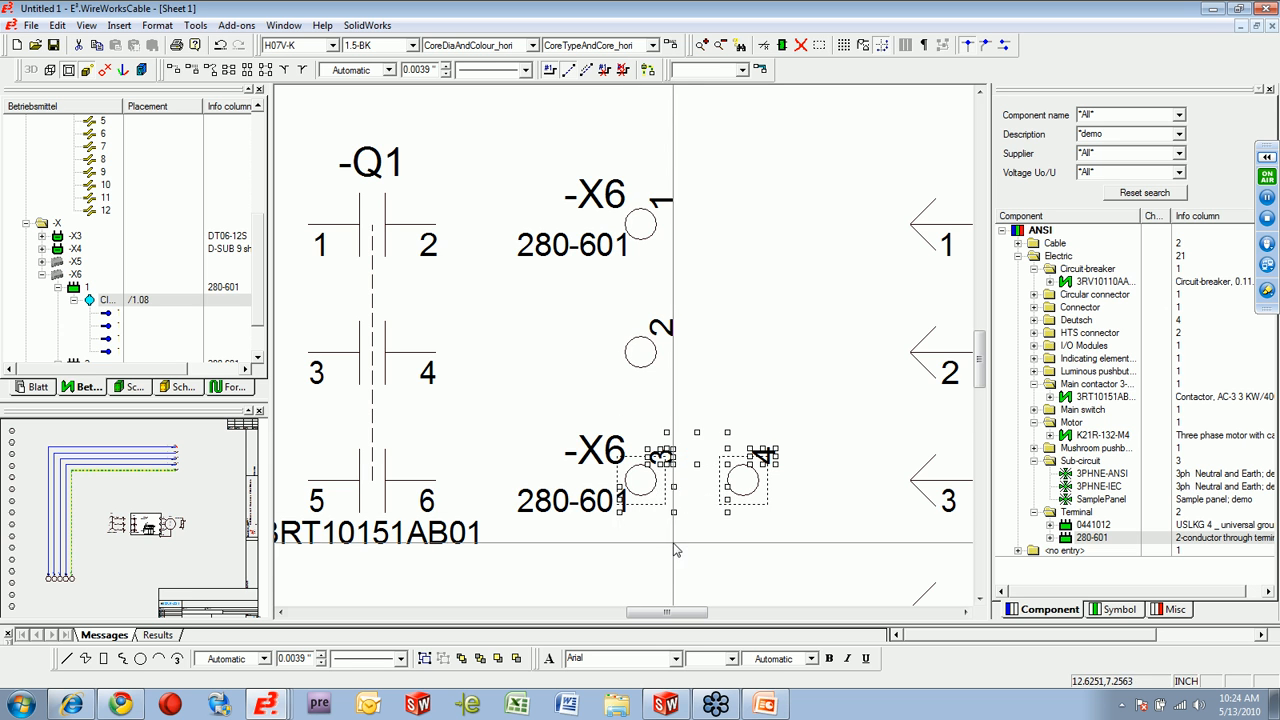
pyautogui.moveTo(670, 573); pyautogui.dragTo(502, 412)
pyautogui.hotkey('ctrl', 'h')
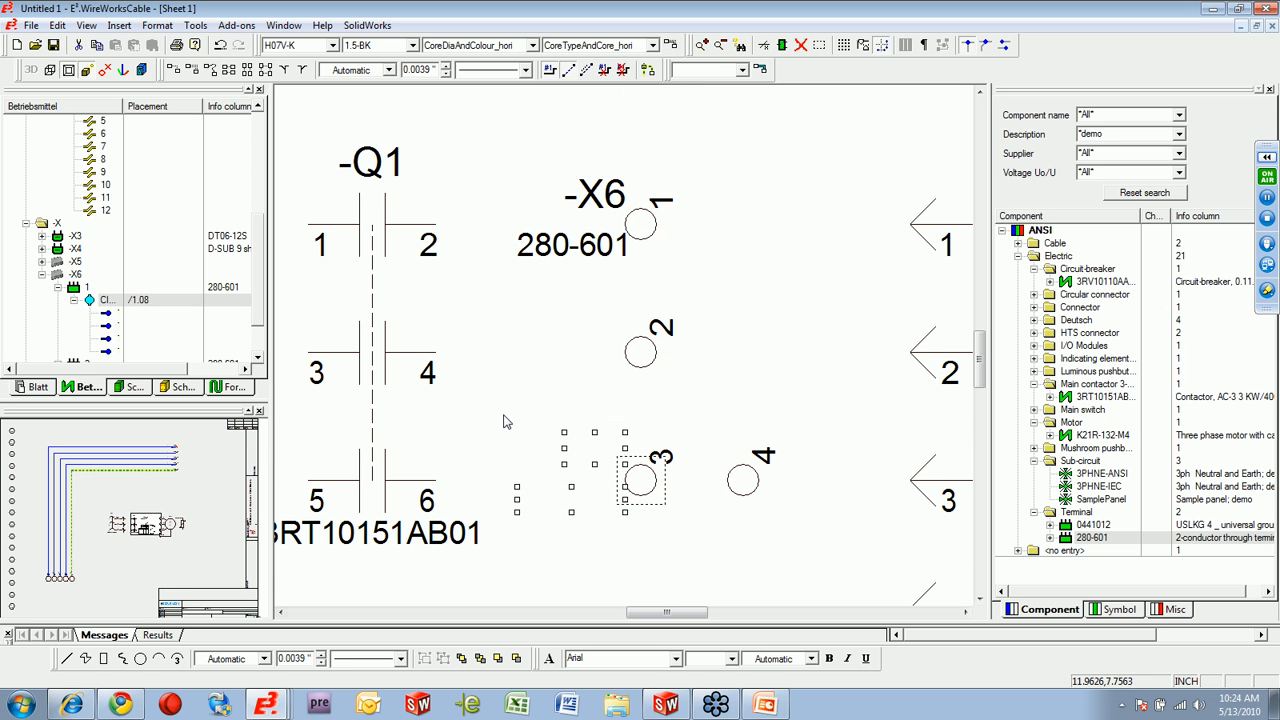
pyautogui.press('Escape')
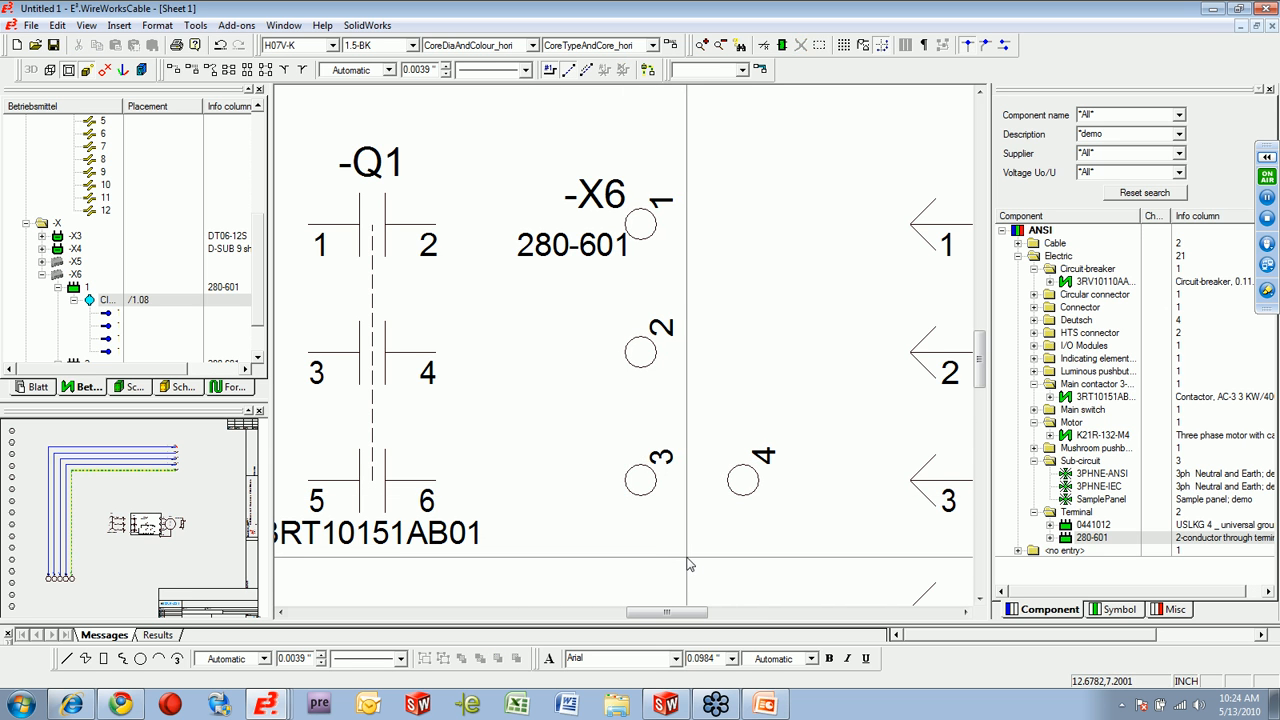
# Connect the three phases from breaker -F1 through contactor -Q1 and terminals -X6 to motor -M1 in one multiple connection.
pyautogui.scroll(-2, 668, 560)
pyautogui.scroll(-3, 665, 552)
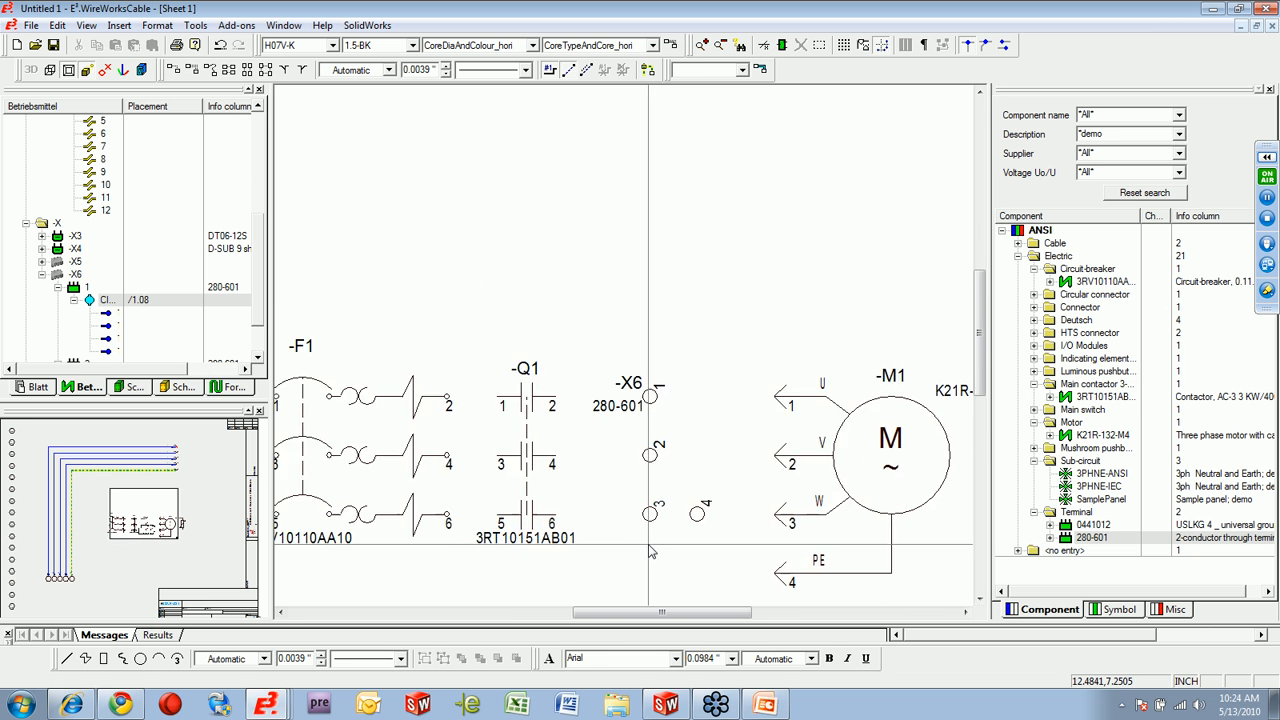
pyautogui.moveTo(981, 378); pyautogui.dragTo(982, 423)
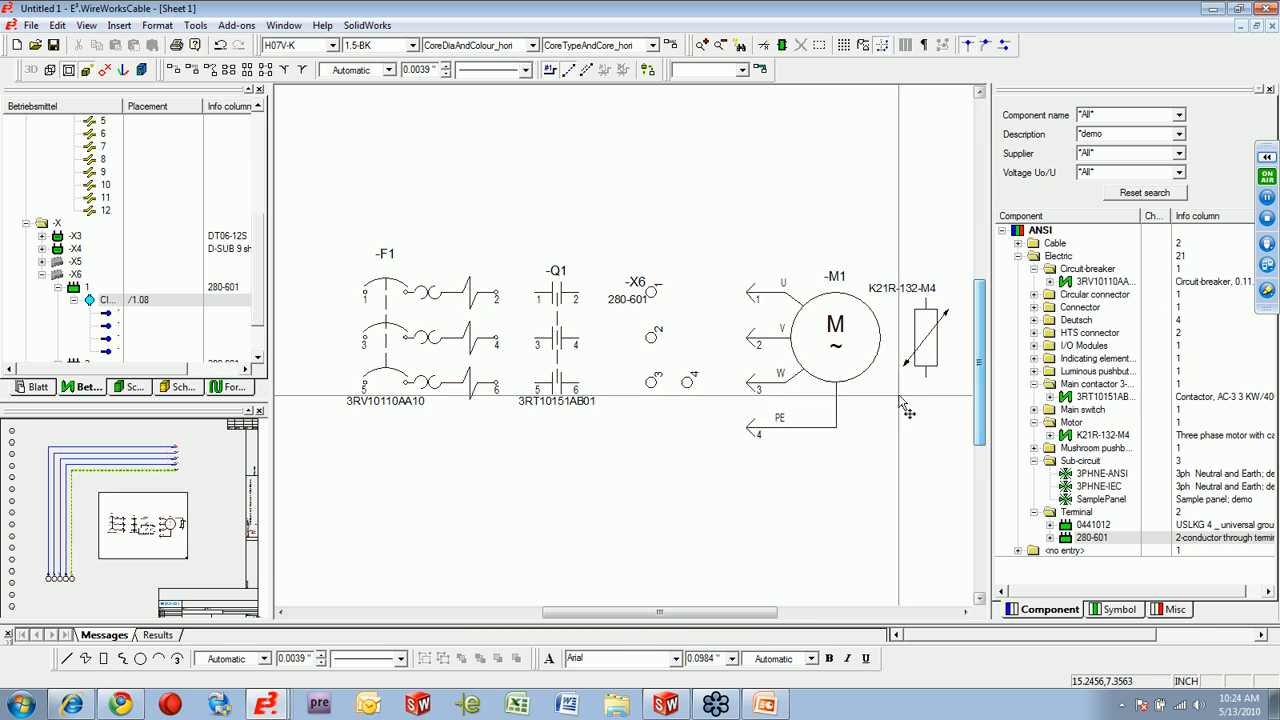
pyautogui.click(233, 73)
pyautogui.moveTo(411, 178); pyautogui.dragTo(792, 470)
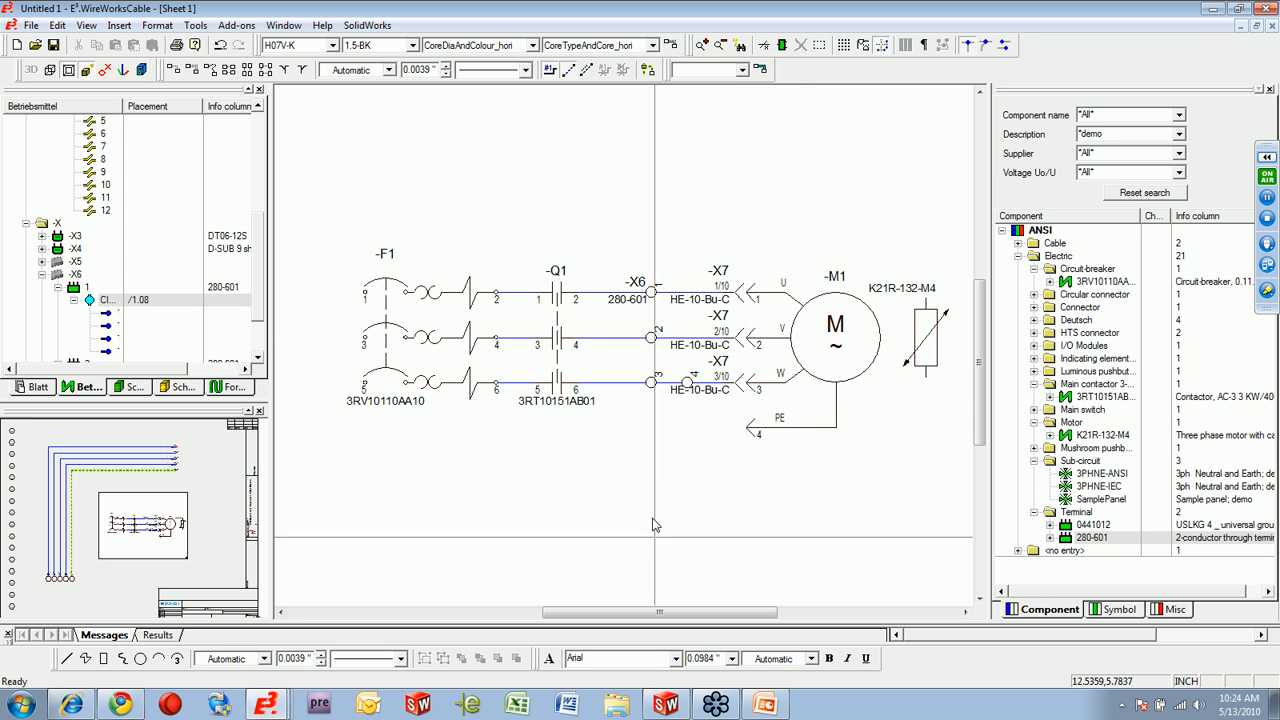
# Connect pins 1, 3 and 5 of breaker -F1 to the first three vertical supply lines, ending on L3.
pyautogui.moveTo(656, 614); pyautogui.dragTo(489, 590)
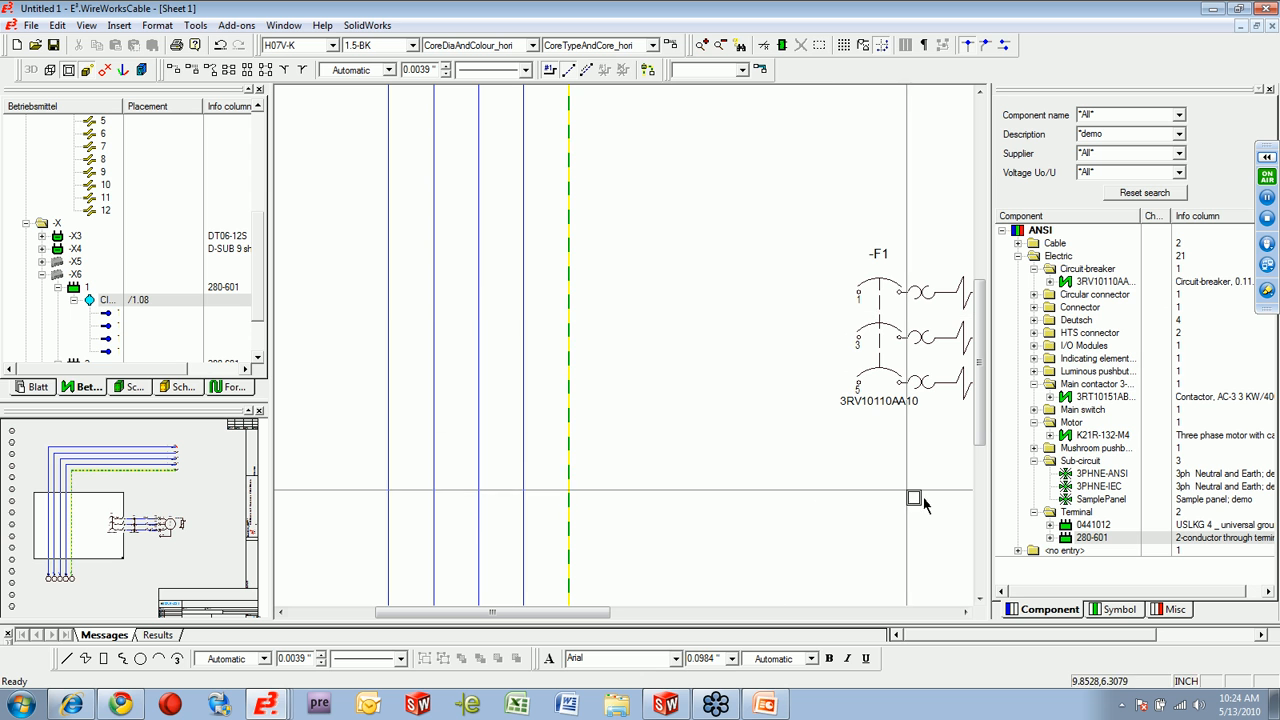
pyautogui.moveTo(855, 327); pyautogui.dragTo(807, 233)
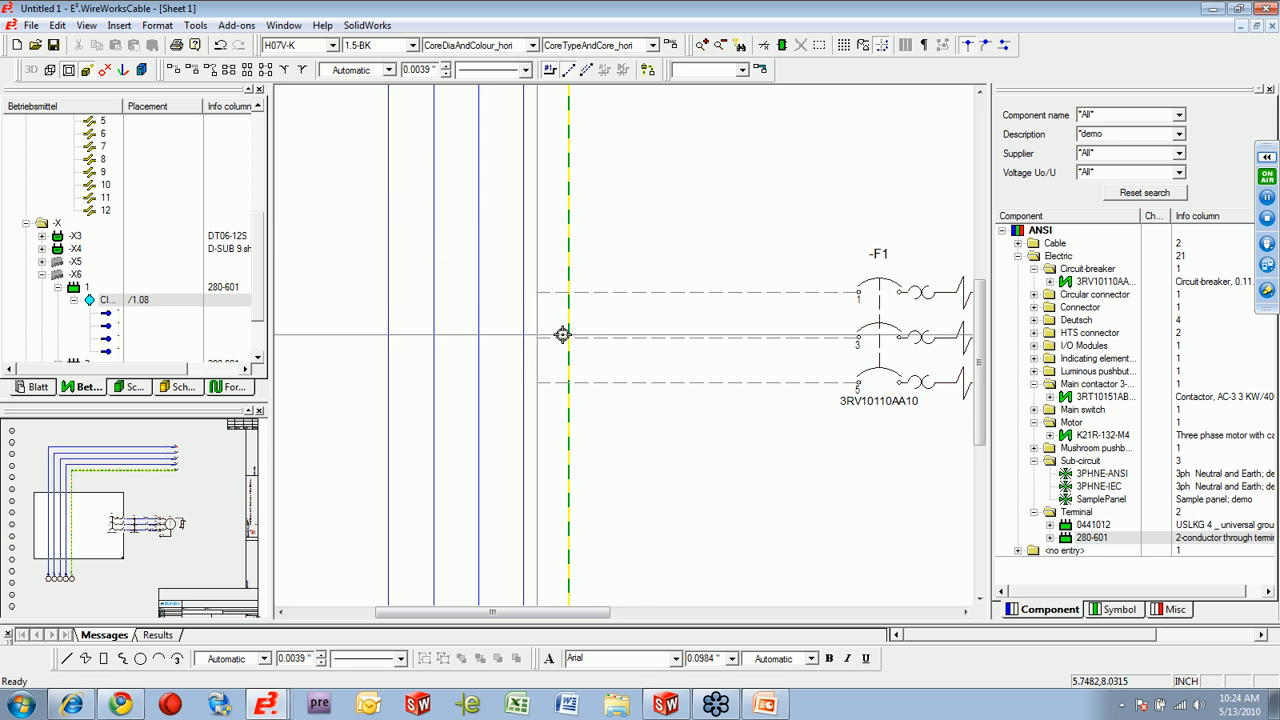
pyautogui.click(479, 301)
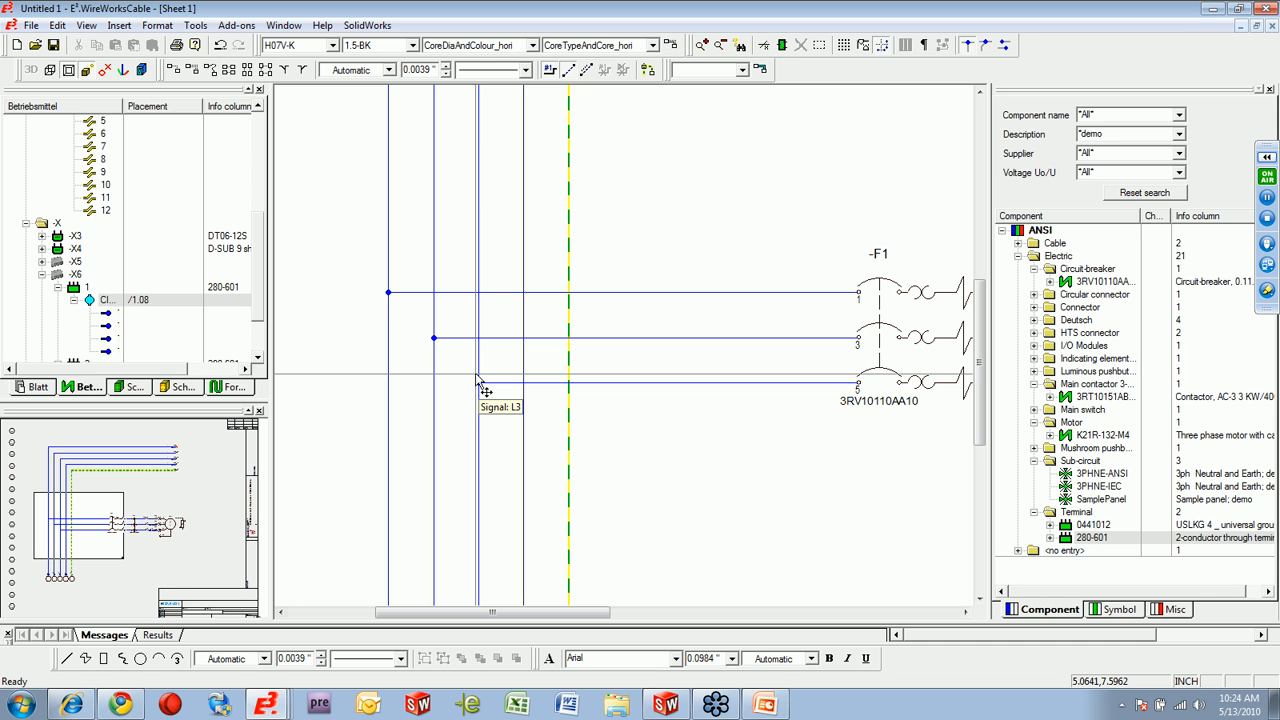
pyautogui.moveTo(550, 614); pyautogui.dragTo(594, 613)
pyautogui.scroll(-3, 652, 557)
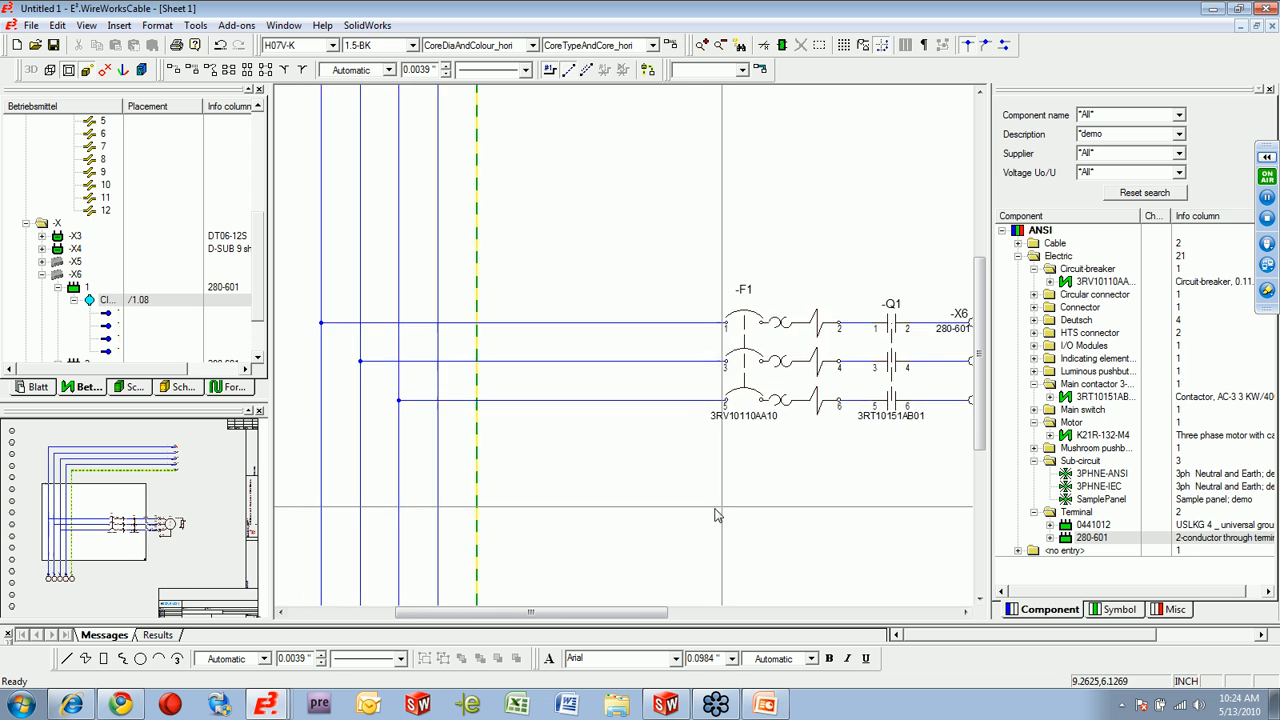
pyautogui.moveTo(673, 617); pyautogui.dragTo(740, 616)
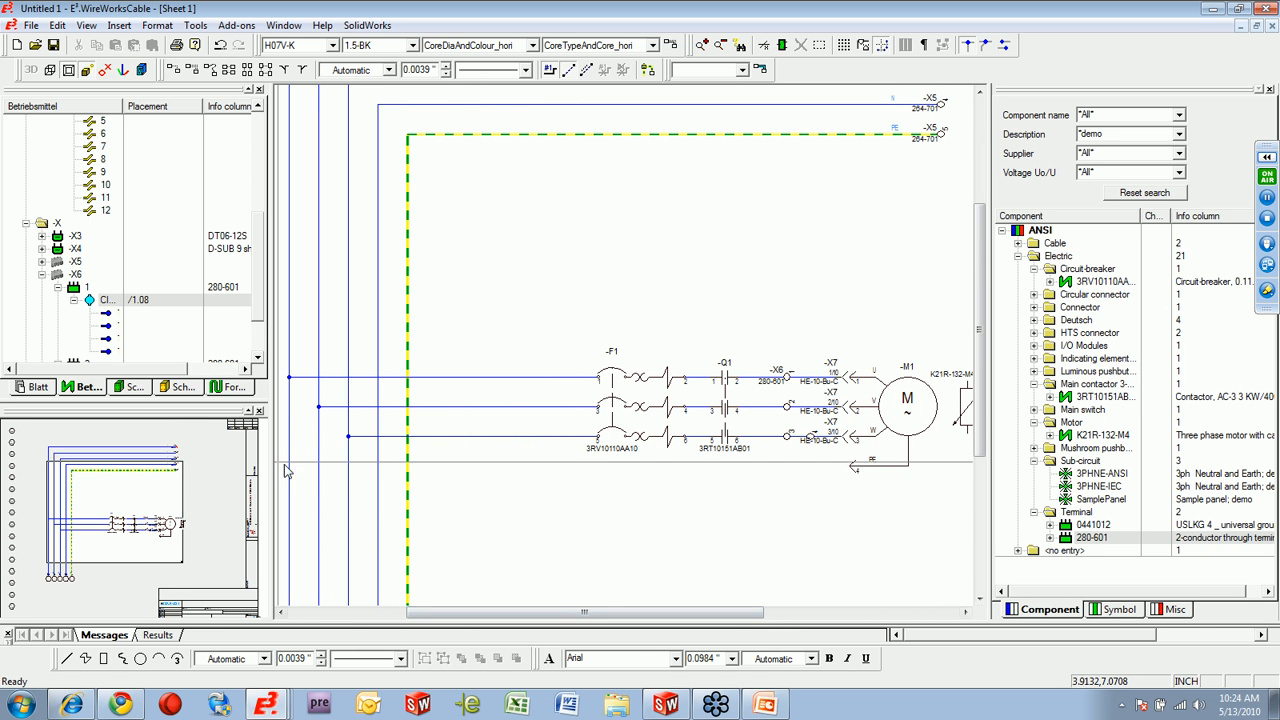
# Insert sheet 2 at the end of the project as an ANSI_C panel sheet at scale 1:10 and place the SamplePanel sub-circuit on it.
pyautogui.click(42, 389)
pyautogui.rightClick(64, 121)
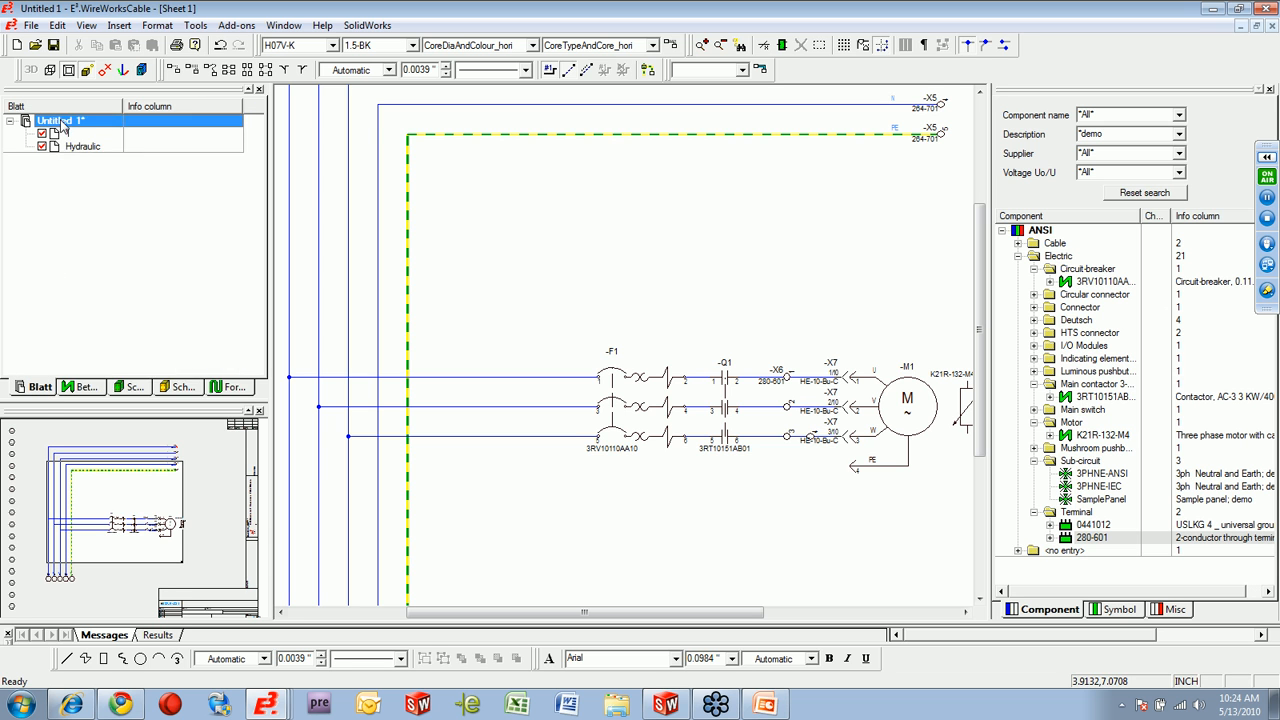
pyautogui.click(106, 130)
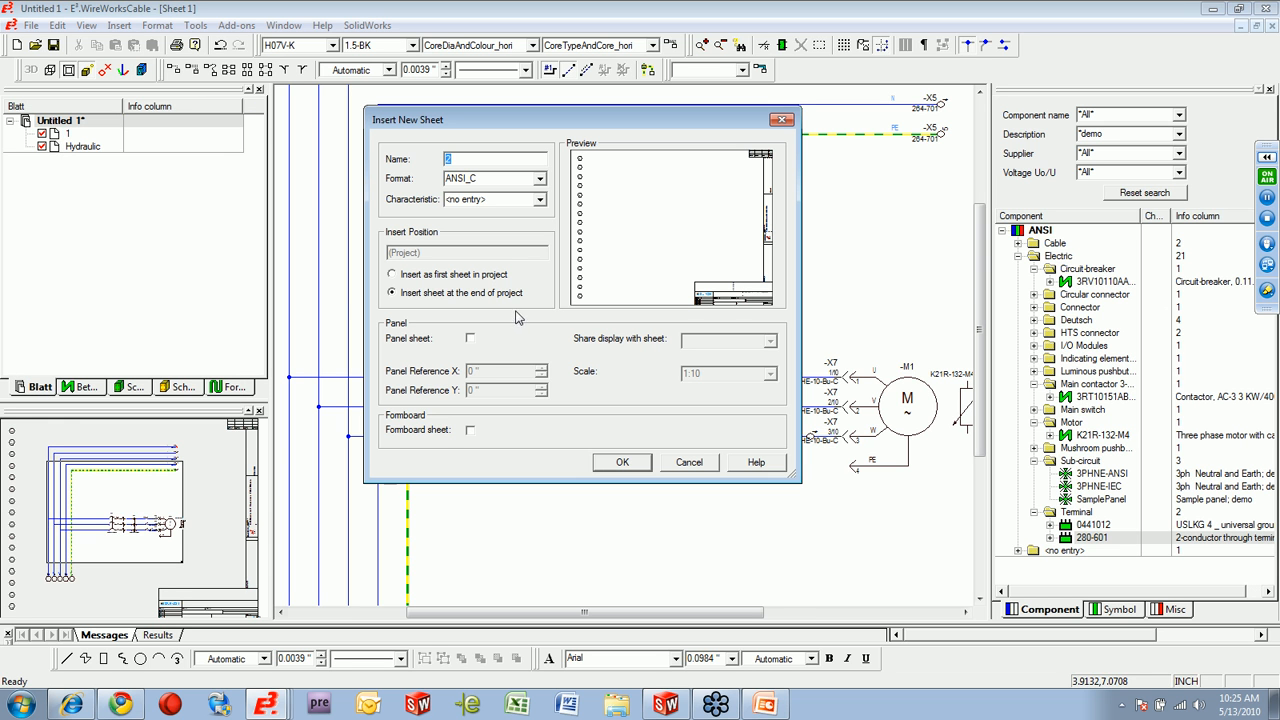
pyautogui.click(471, 341)
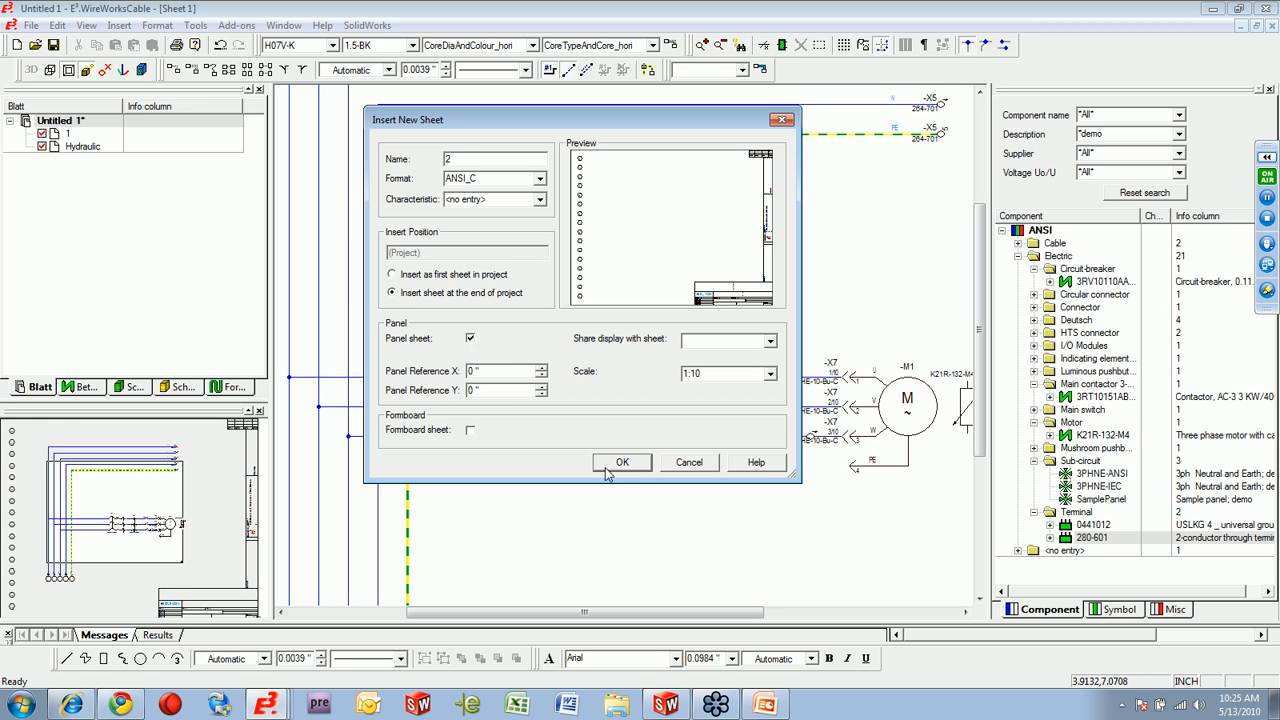
pyautogui.click(622, 462)
pyautogui.moveTo(1094, 500); pyautogui.dragTo(584, 403)
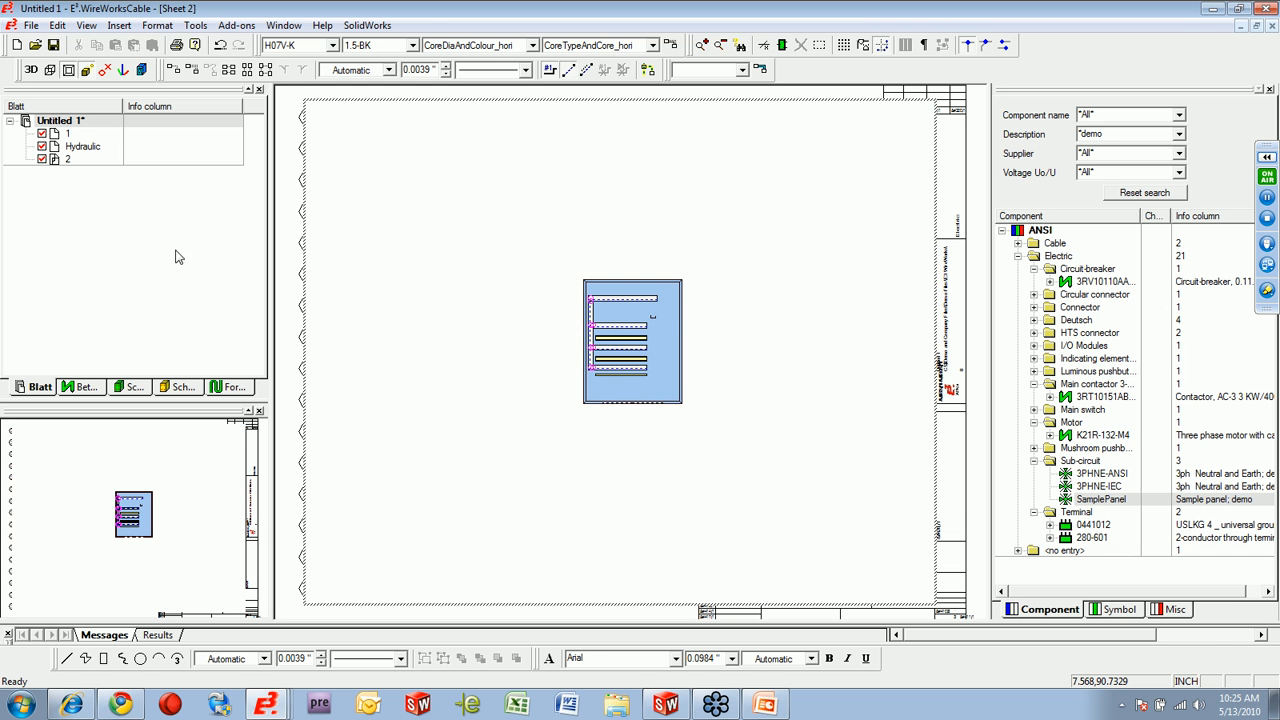
# Place the unplaced breaker -F1 on the panel's middle mounting rail and contactor -Q1 on the upper rail.
pyautogui.click(168, 391)
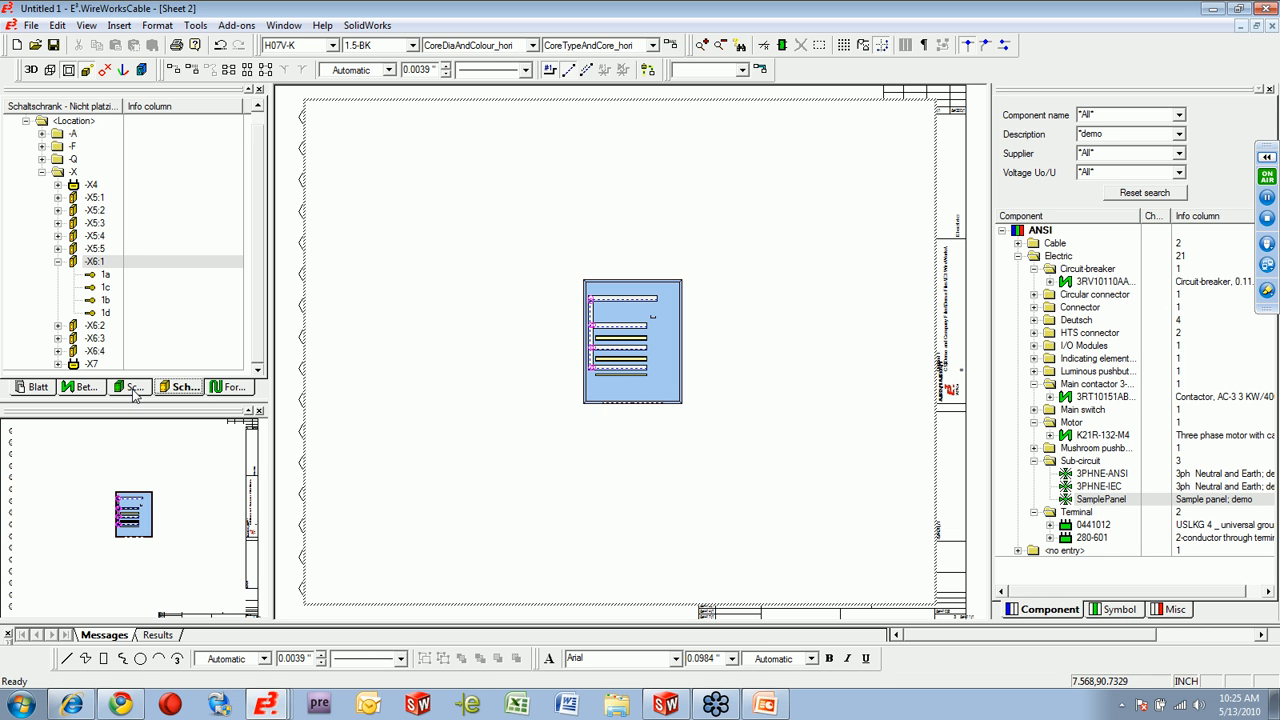
pyautogui.click(137, 394)
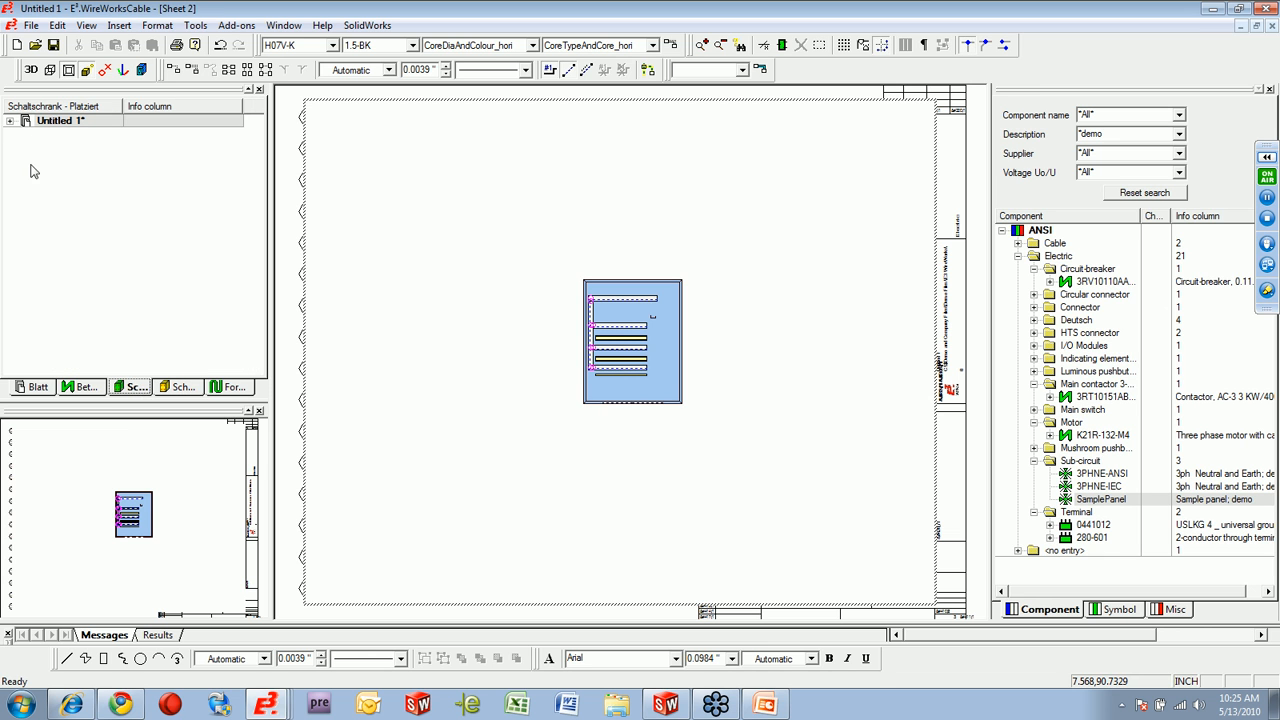
pyautogui.click(11, 121)
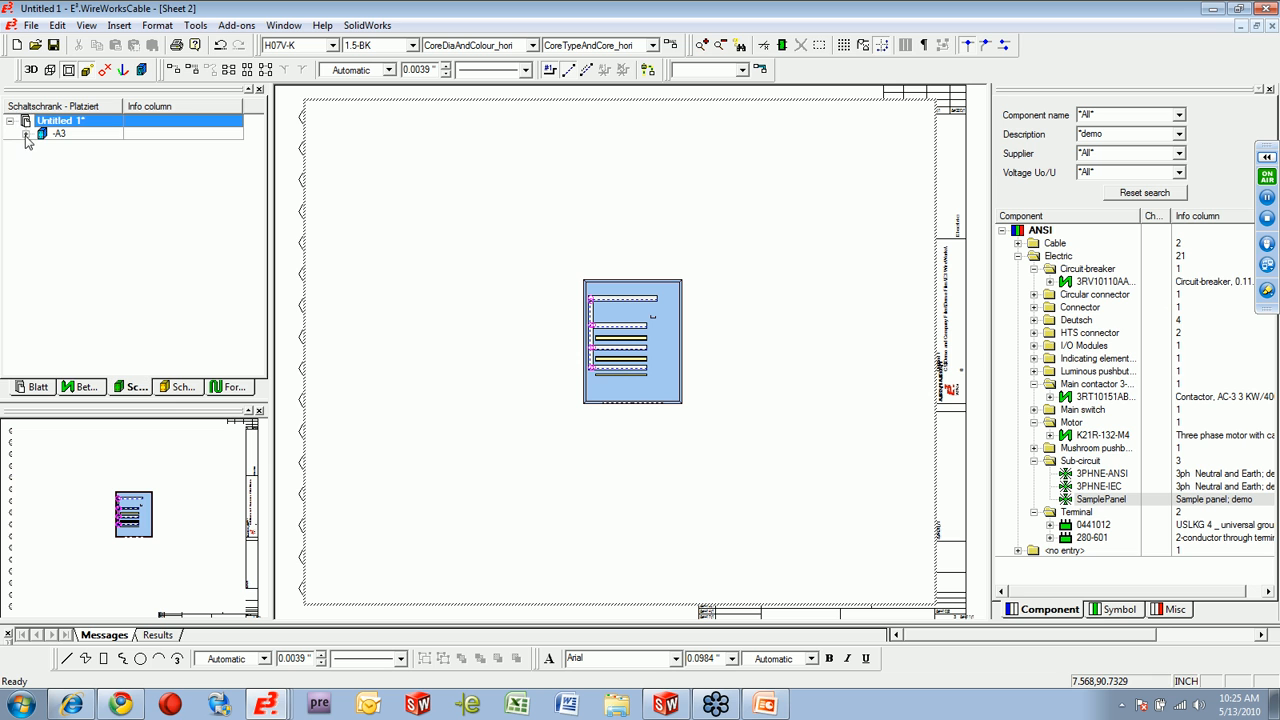
pyautogui.click(172, 394)
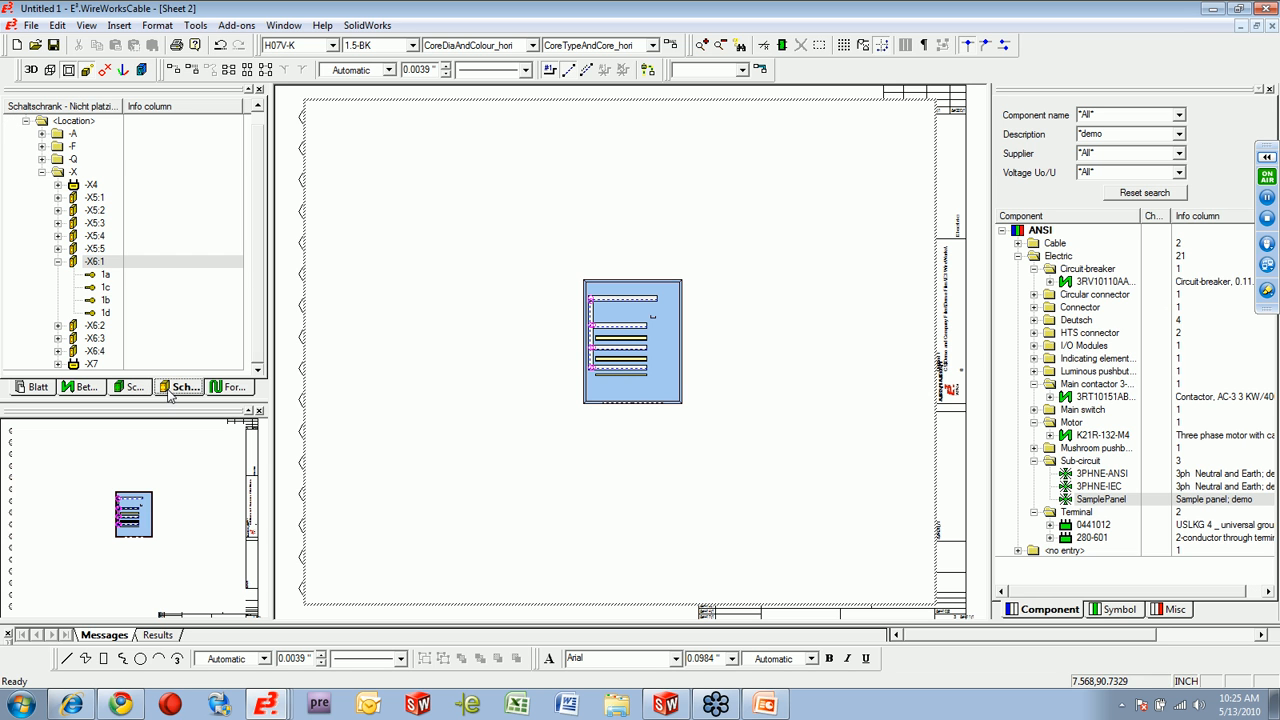
pyautogui.click(42, 159)
pyautogui.click(42, 146)
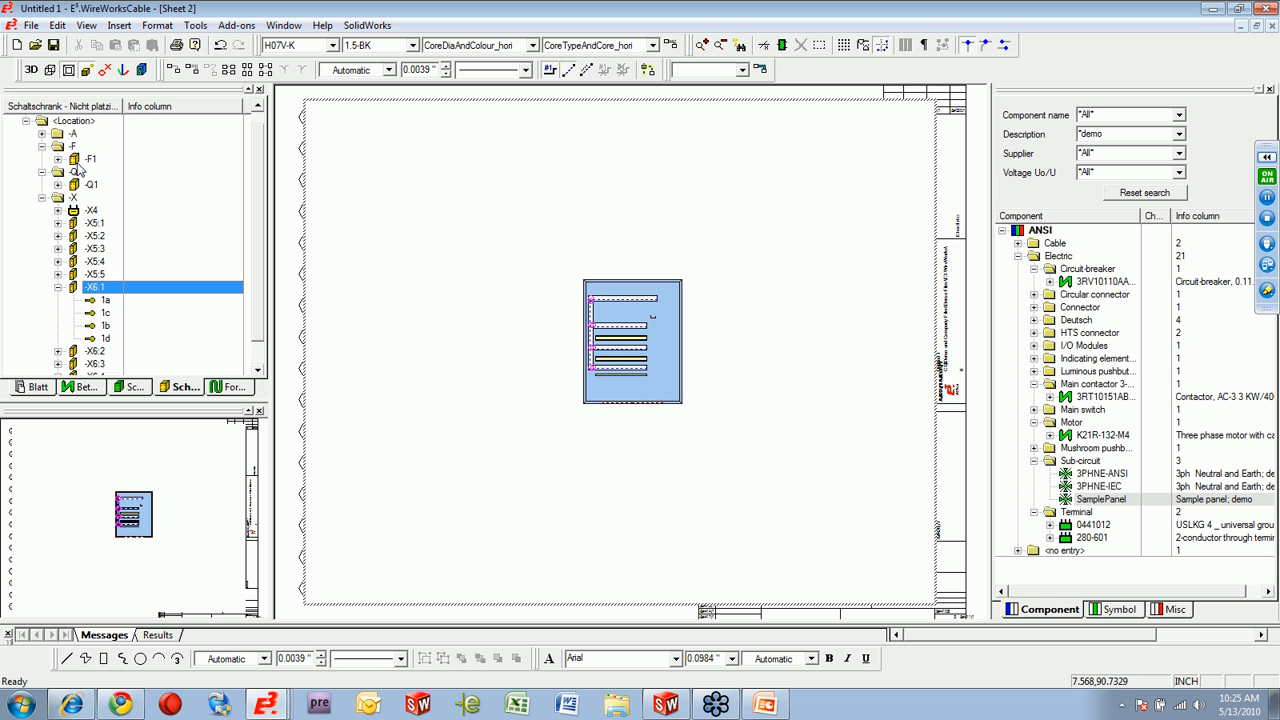
pyautogui.moveTo(560, 279); pyautogui.dragTo(720, 437)
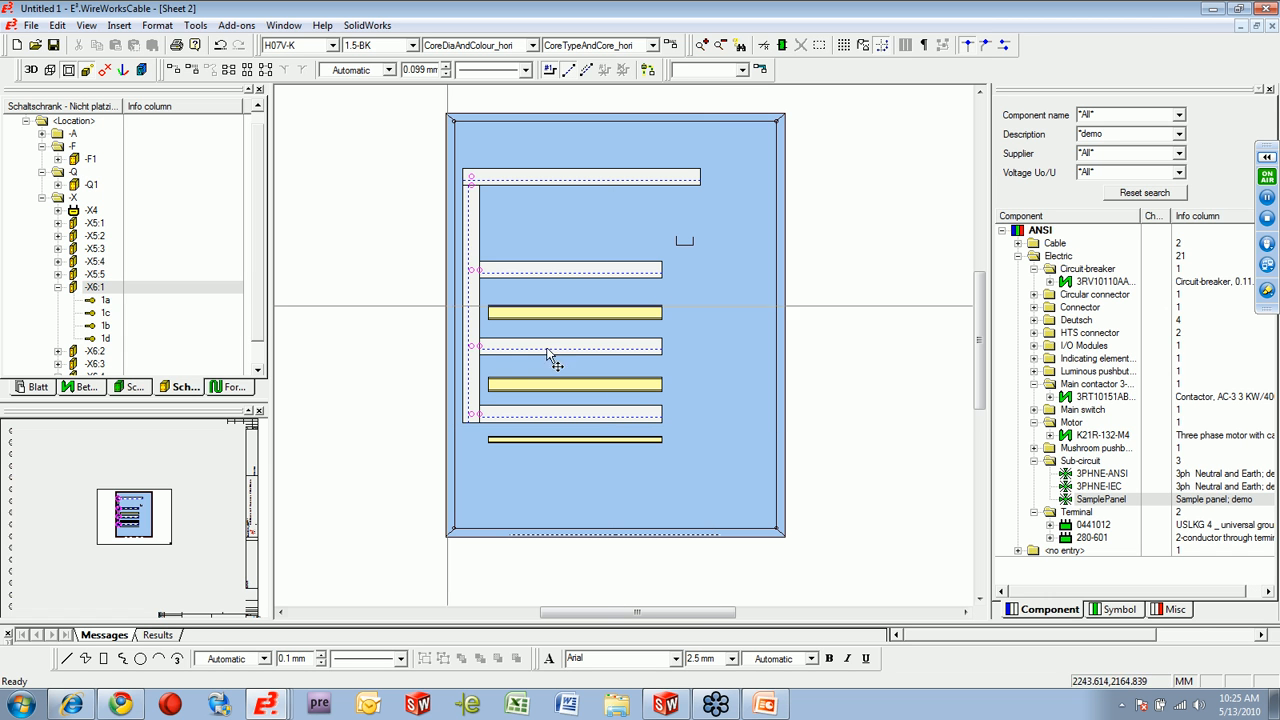
pyautogui.click(88, 160)
pyautogui.moveTo(88, 160); pyautogui.dragTo(525, 385)
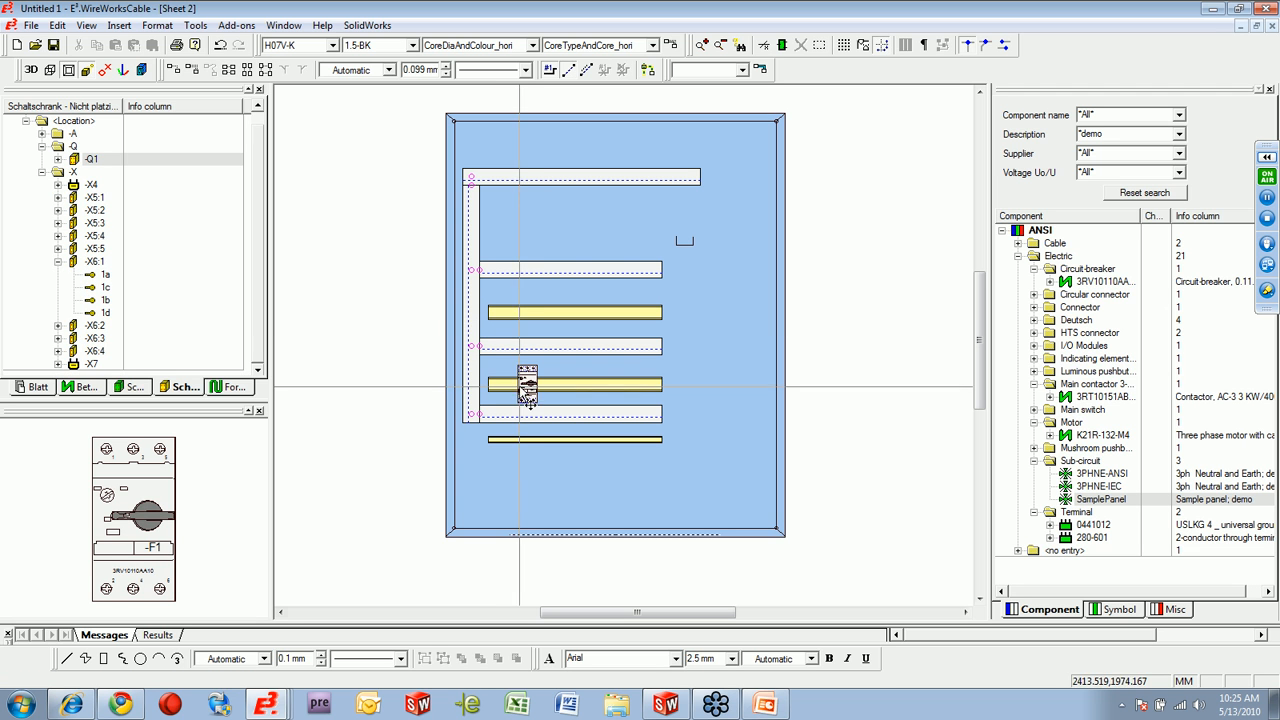
pyautogui.moveTo(90, 160); pyautogui.dragTo(548, 315)
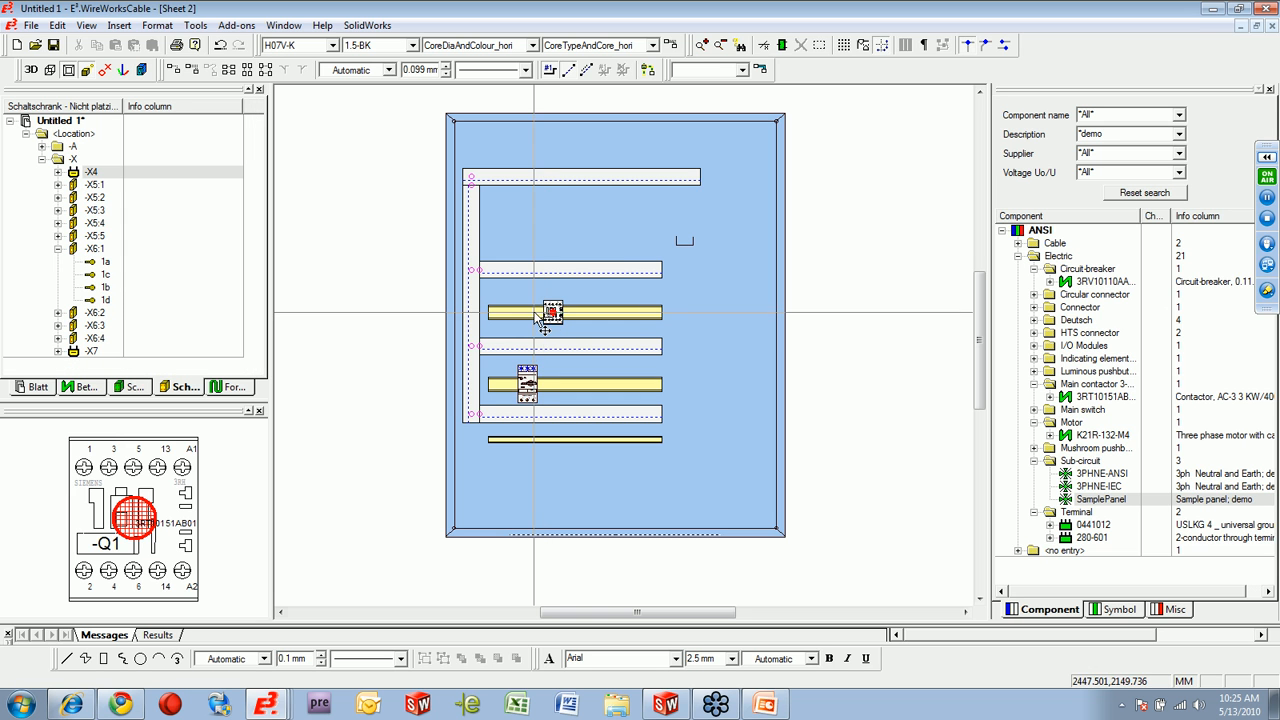
# Place terminals -X6:1 to -X6:4 together on the left part of the panel's lowest mounting rail.
pyautogui.click(95, 313)
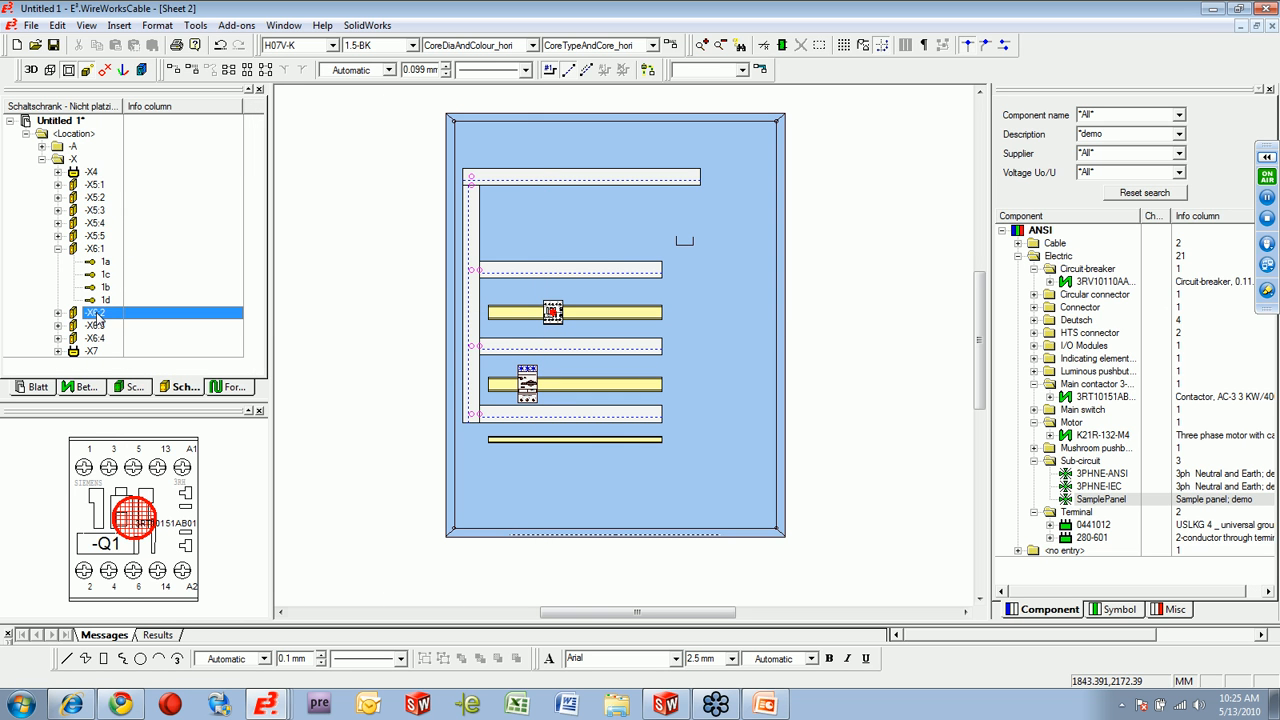
pyautogui.click(97, 249)
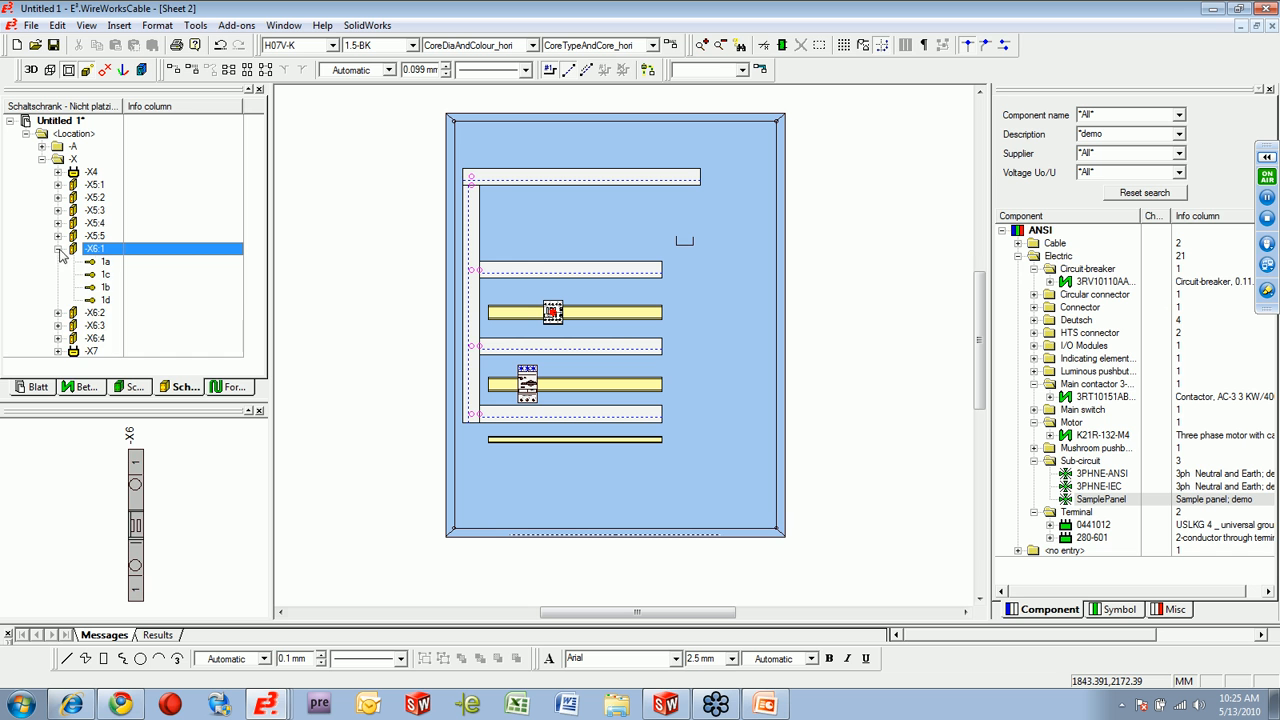
pyautogui.click(58, 248)
pyautogui.keyDown('shift'); pyautogui.click(93, 288); pyautogui.keyUp('shift')
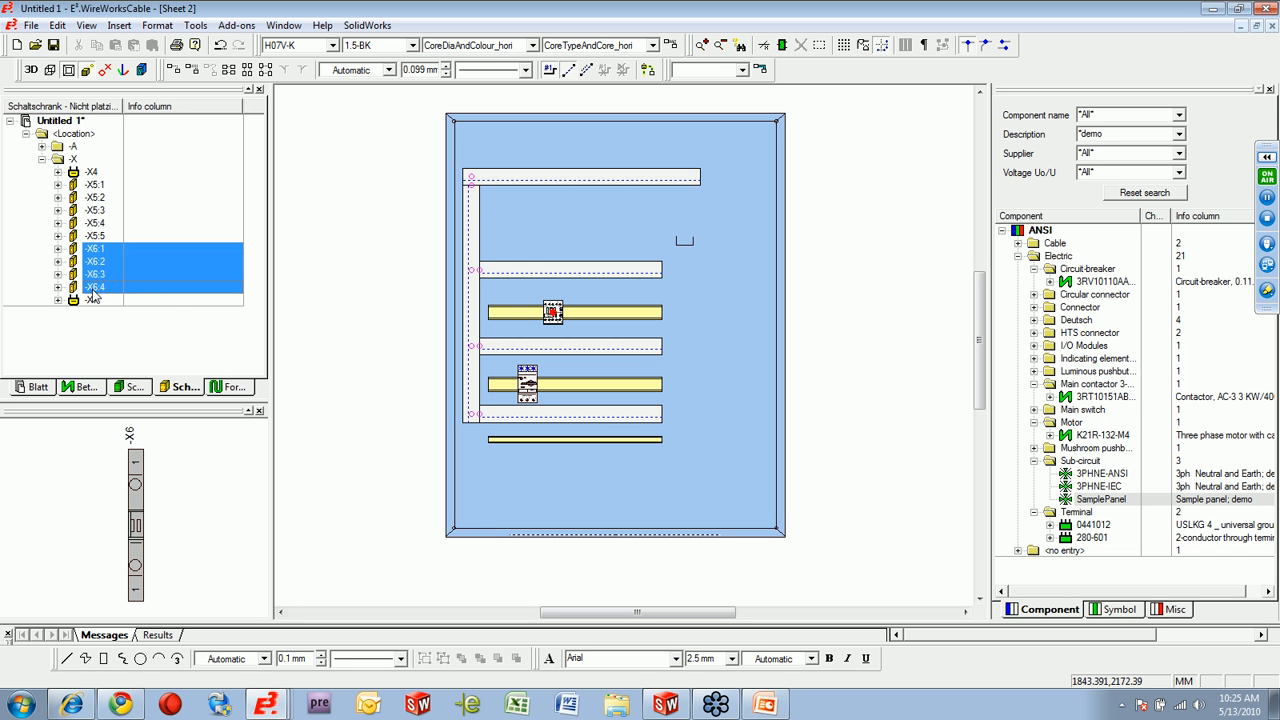
pyautogui.moveTo(90, 254); pyautogui.dragTo(500, 442)
# Route the wires between -Q1, -F1 and the -X6 terminals through the cable ducts with Panel Autoconnect.
pyautogui.moveTo(412, 268); pyautogui.dragTo(614, 471, button='middle')
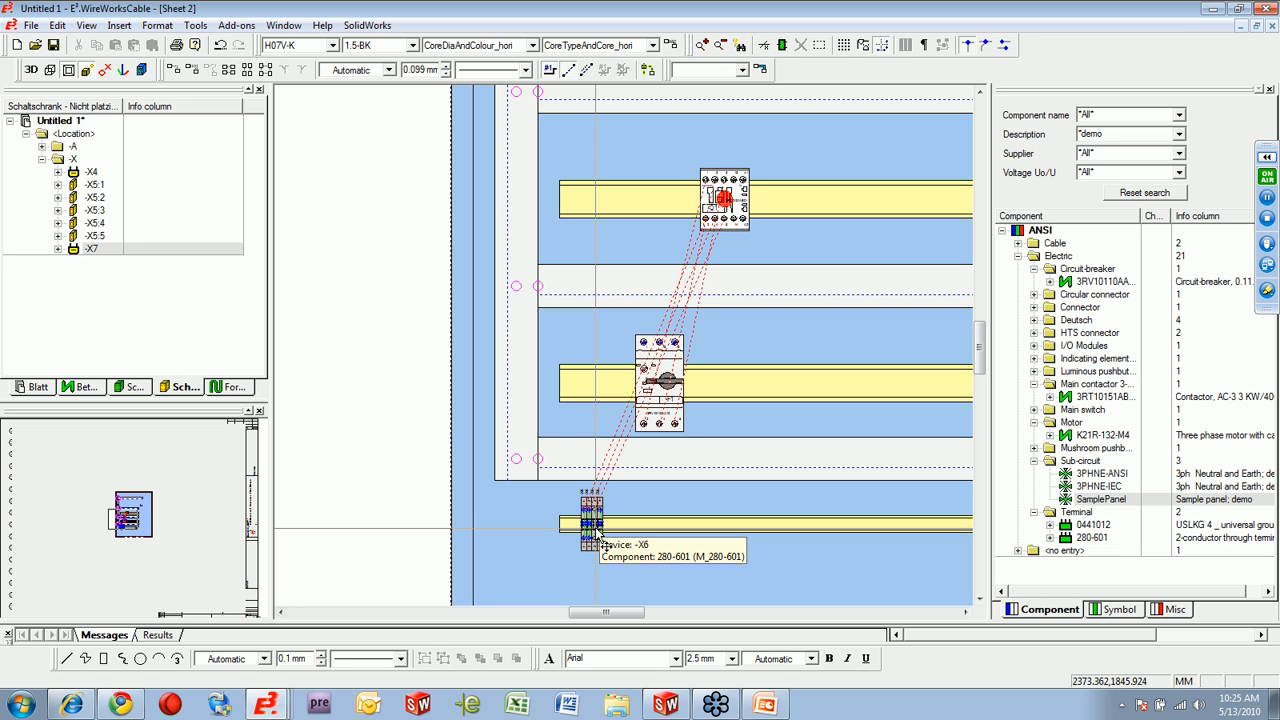
pyautogui.moveTo(376, 143); pyautogui.dragTo(849, 596)
pyautogui.rightClick(668, 368)
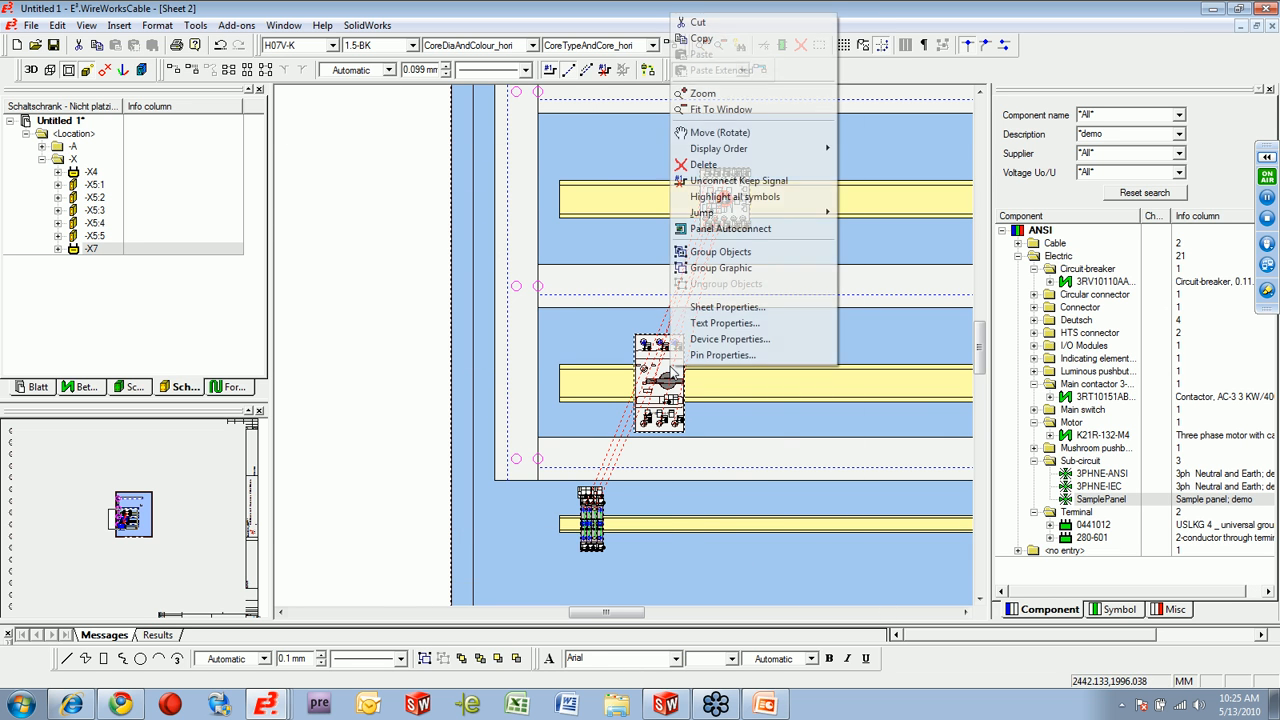
pyautogui.click(730, 229)
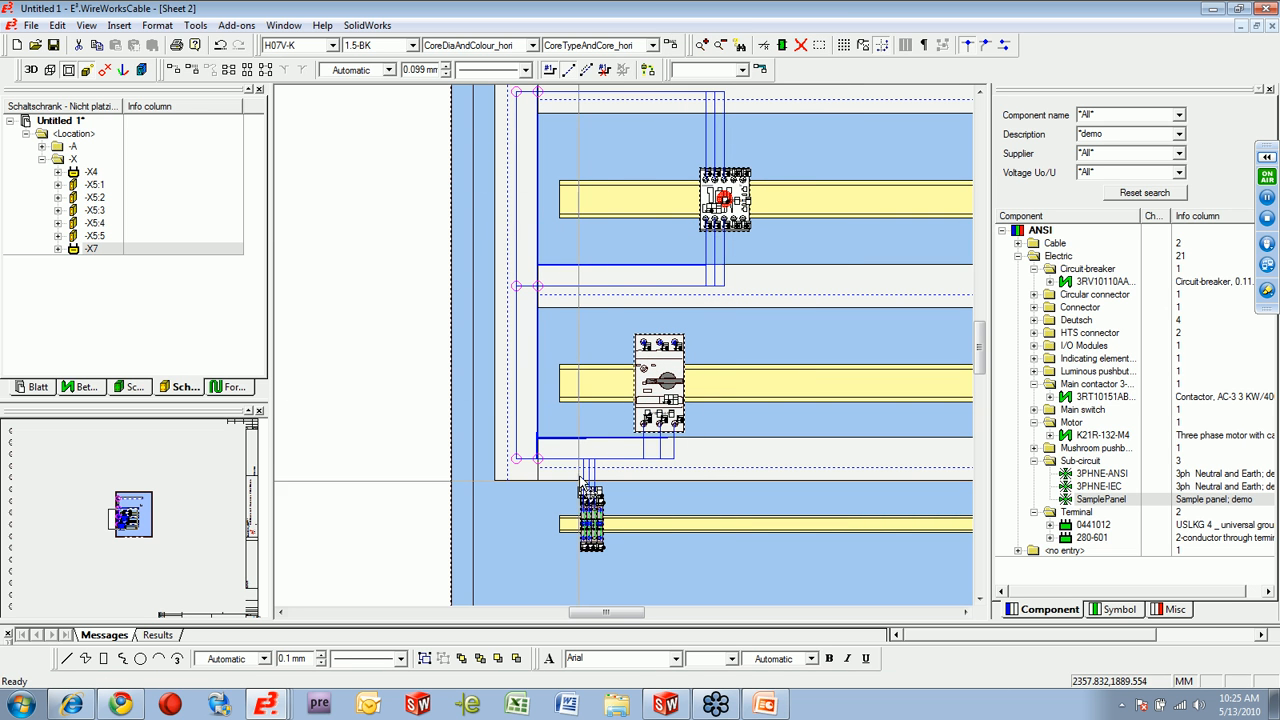
# Generate the Excel wiring list for the project, review its From/To connections and total wire length, and close the workbook.
pyautogui.click(238, 26)
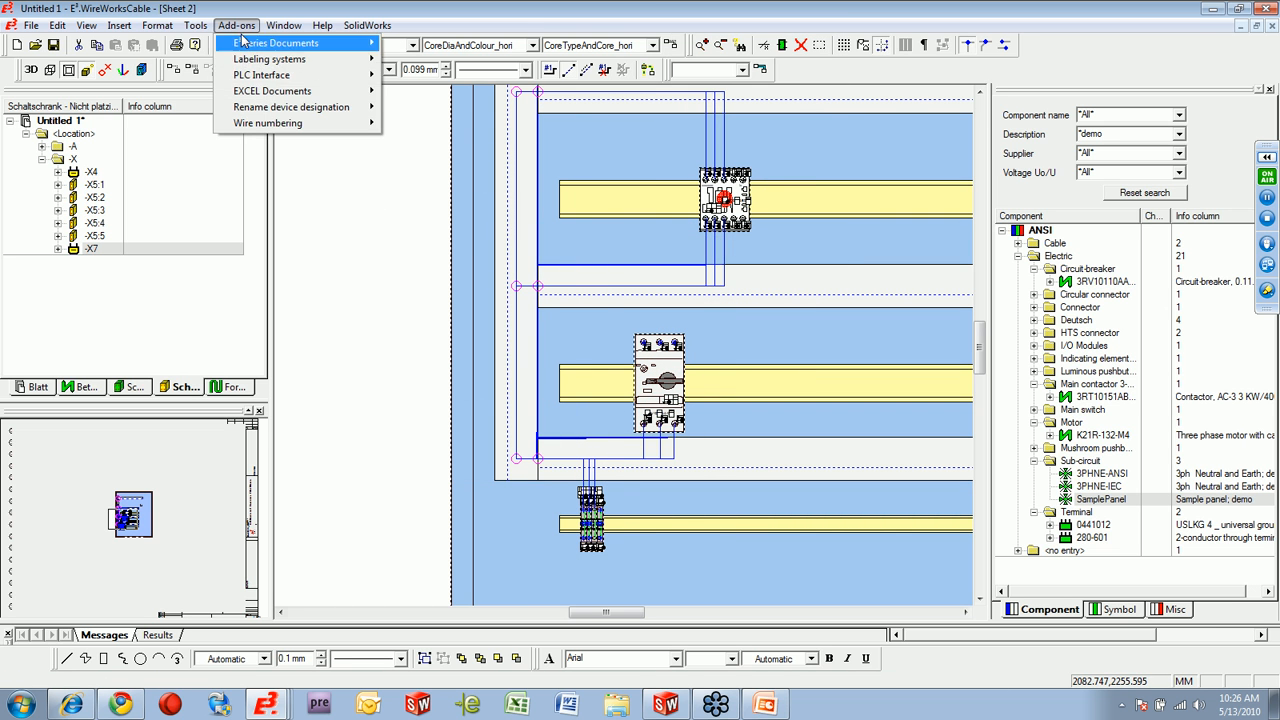
pyautogui.moveTo(303, 95)
pyautogui.click(411, 92)
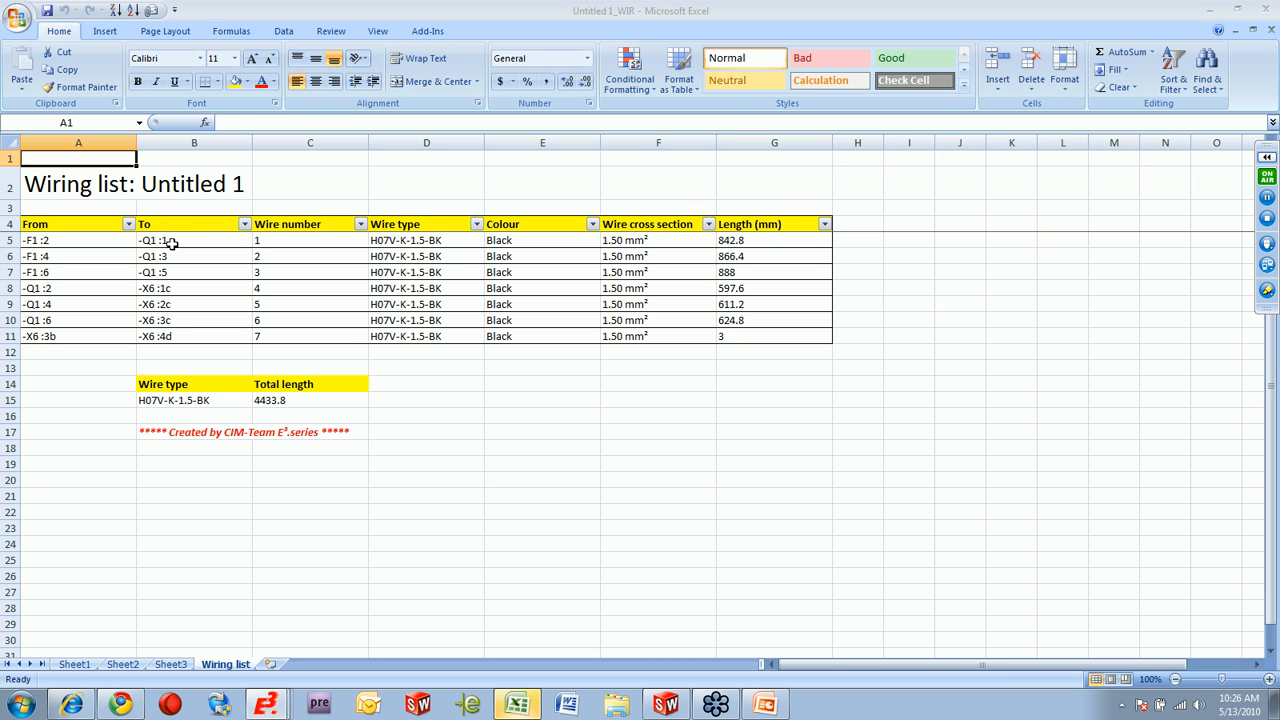
pyautogui.moveTo(89, 240); pyautogui.dragTo(172, 336)
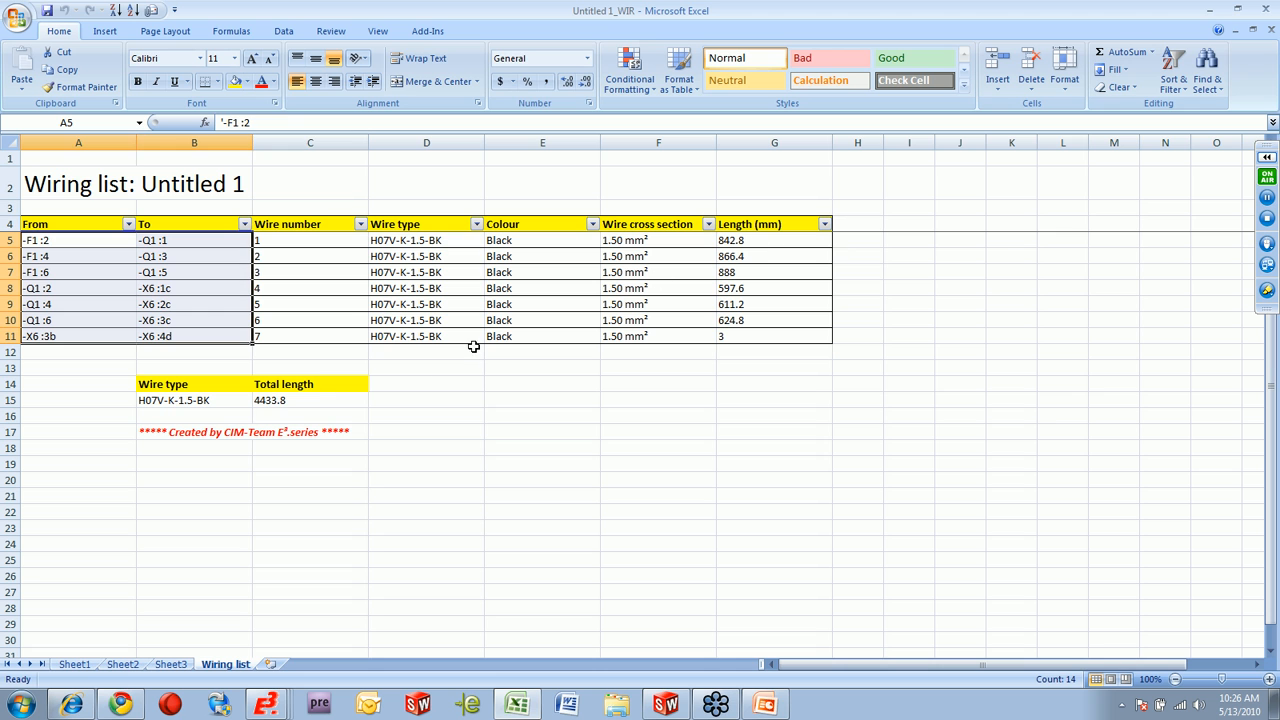
pyautogui.click(290, 400)
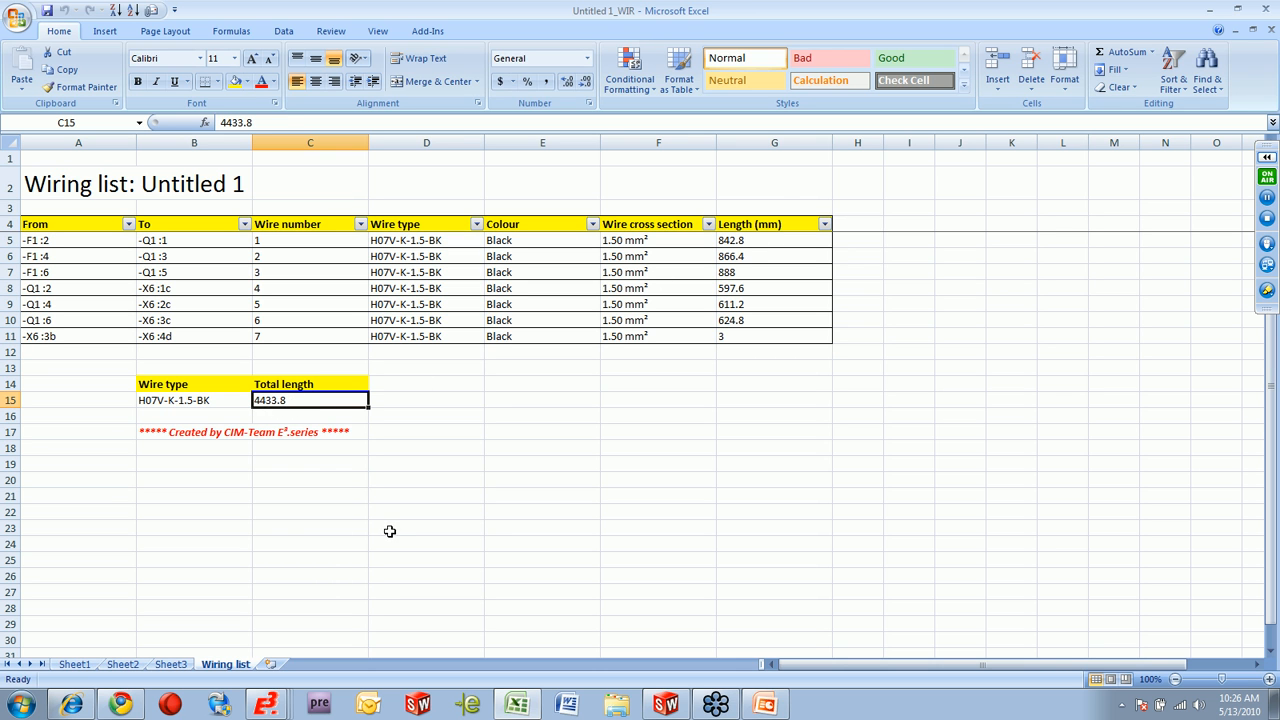
pyautogui.click(1266, 10)
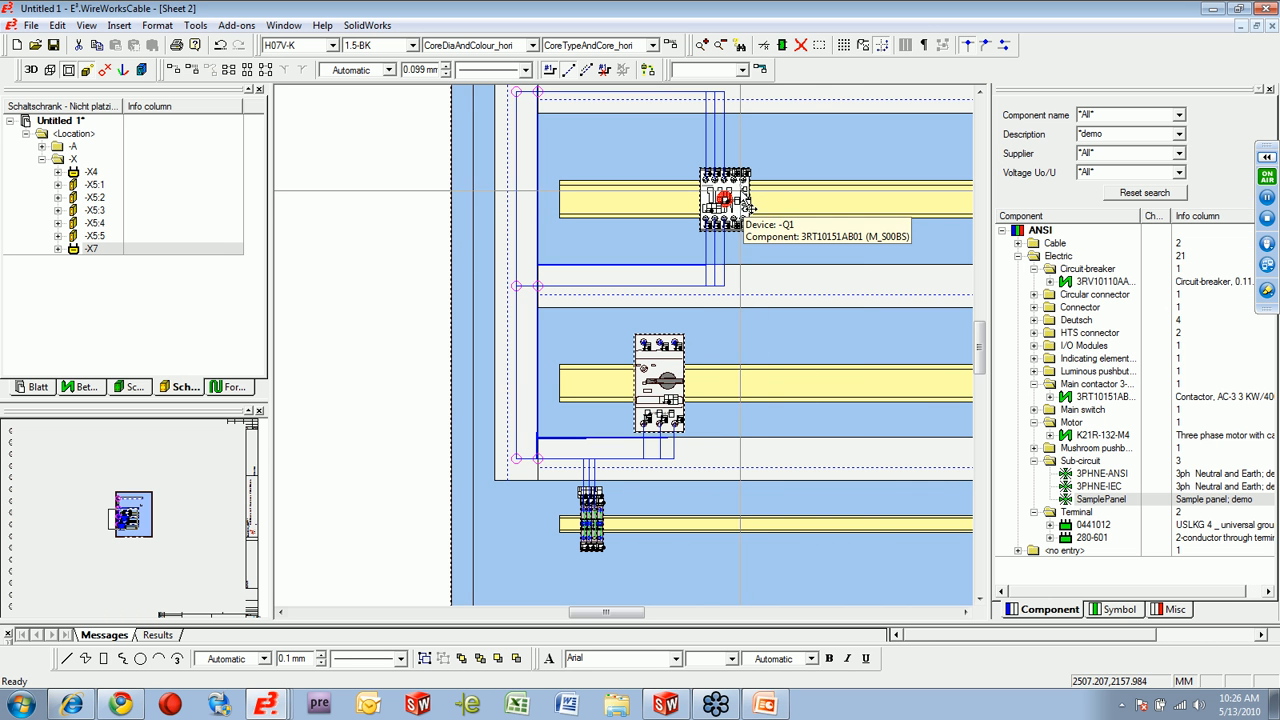
# Rearrange the panel with breaker -F1 on the upper rail and contactor -Q1 below it, and check total wire length in a new Excel wiring list.
pyautogui.moveTo(740, 200); pyautogui.dragTo(613, 199)
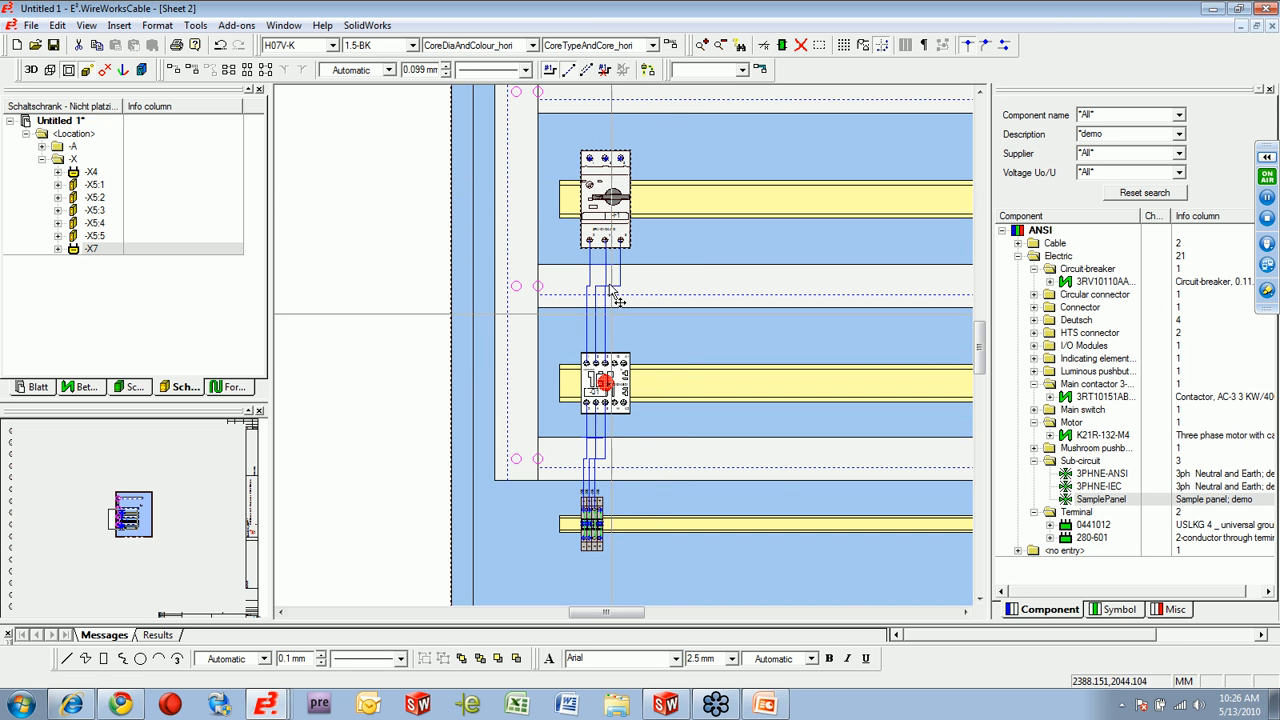
pyautogui.click(237, 25)
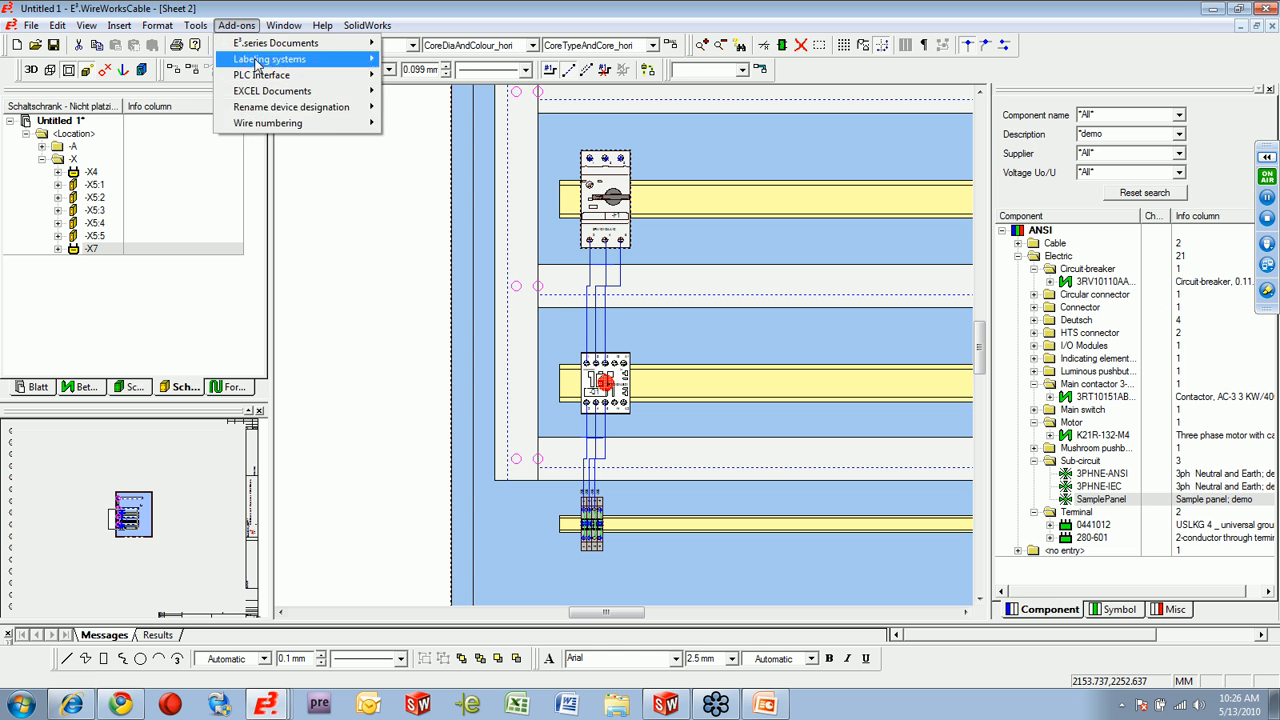
pyautogui.moveTo(300, 91)
pyautogui.click(430, 90)
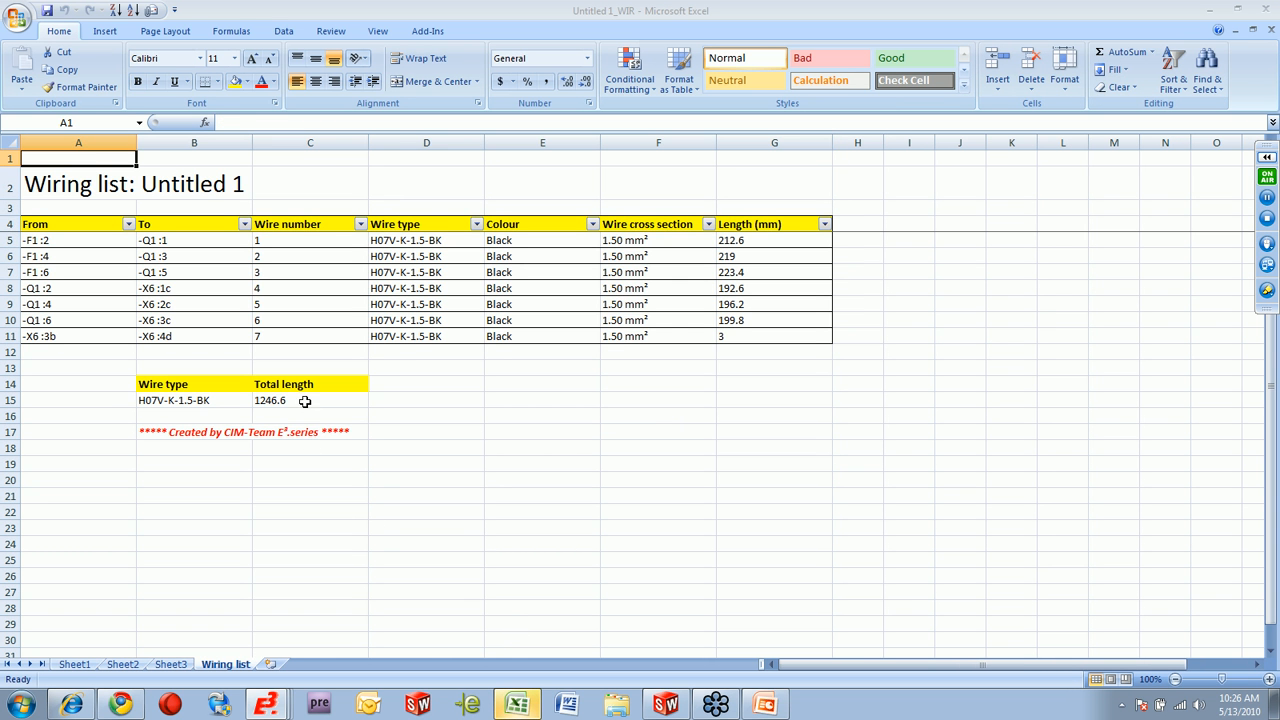
pyautogui.click(304, 400)
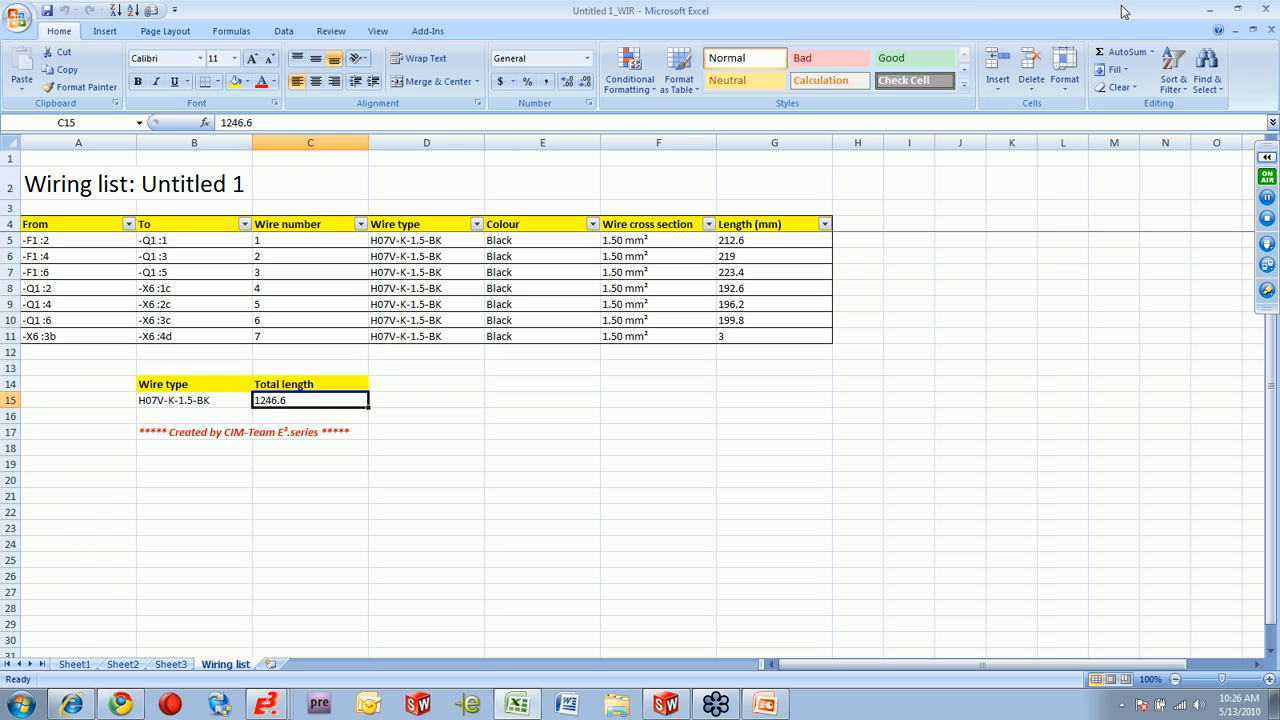
pyautogui.click(1268, 9)
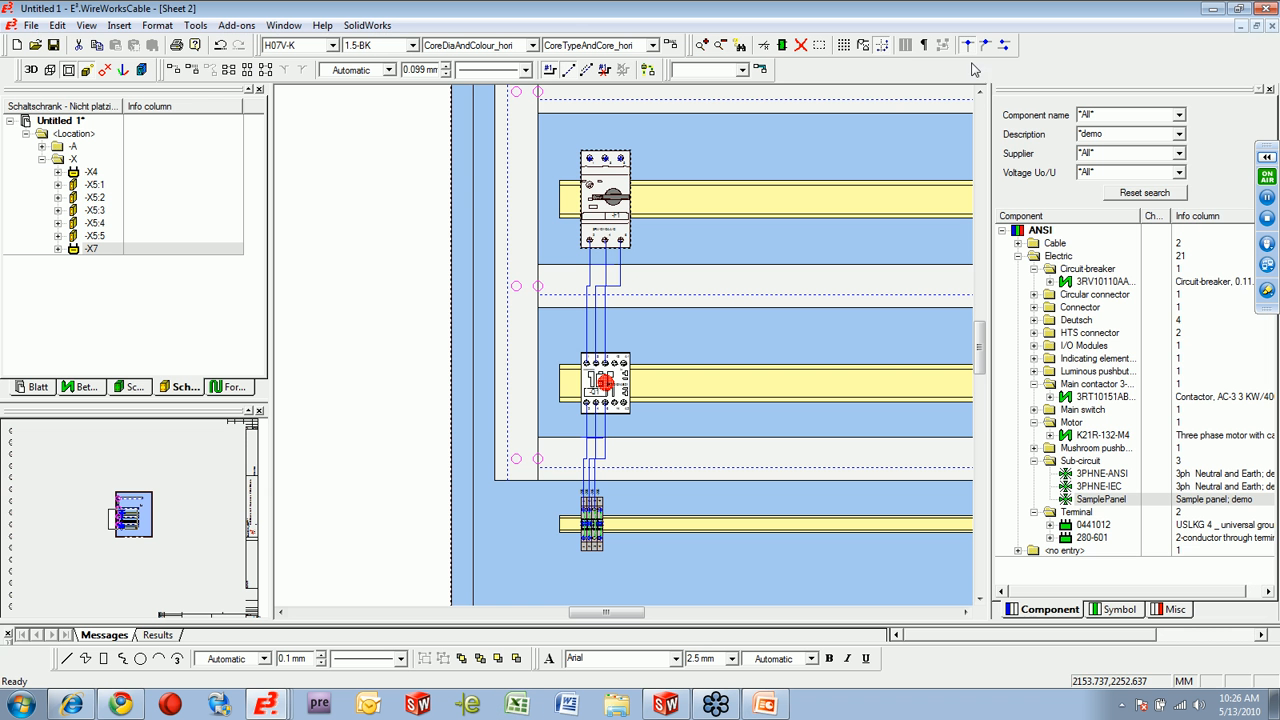
# Insert sheet 3 in ANSI_C format at the end of the project as a regular, non-panel sheet.
pyautogui.scroll(-2, 418, 289)
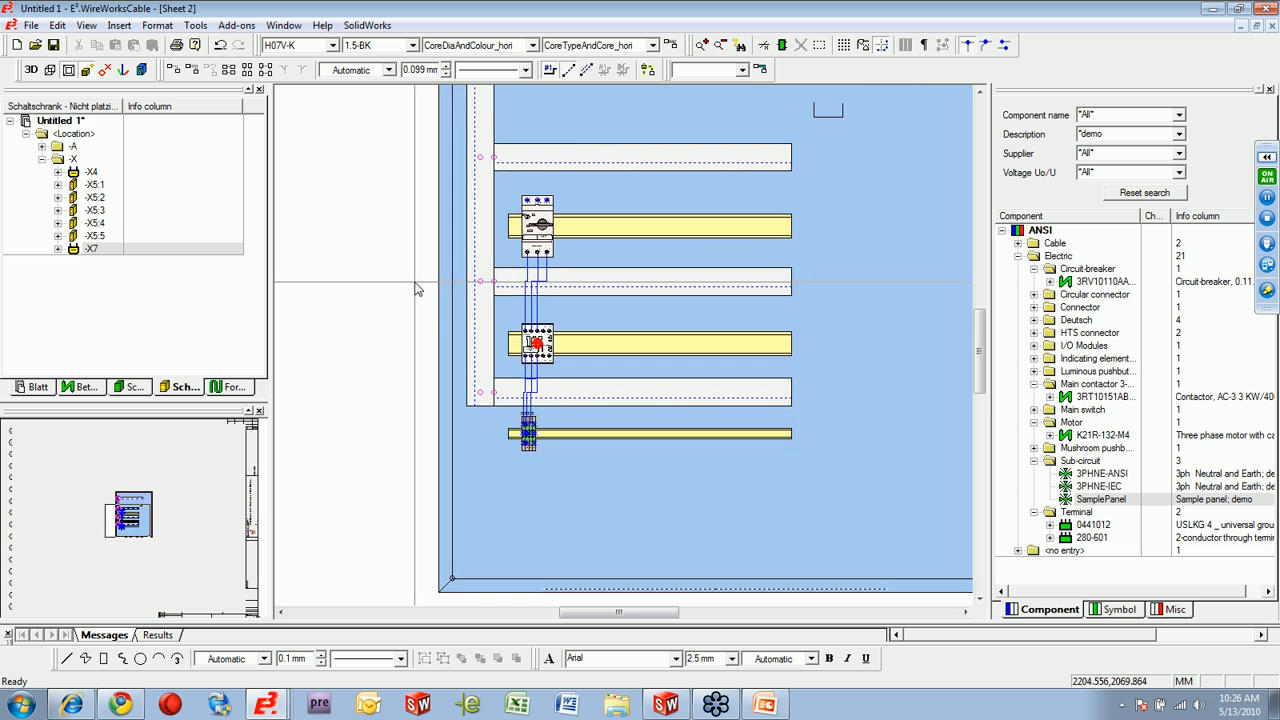
pyautogui.scroll(-2, 418, 289)
pyautogui.scroll(3, 415, 289)
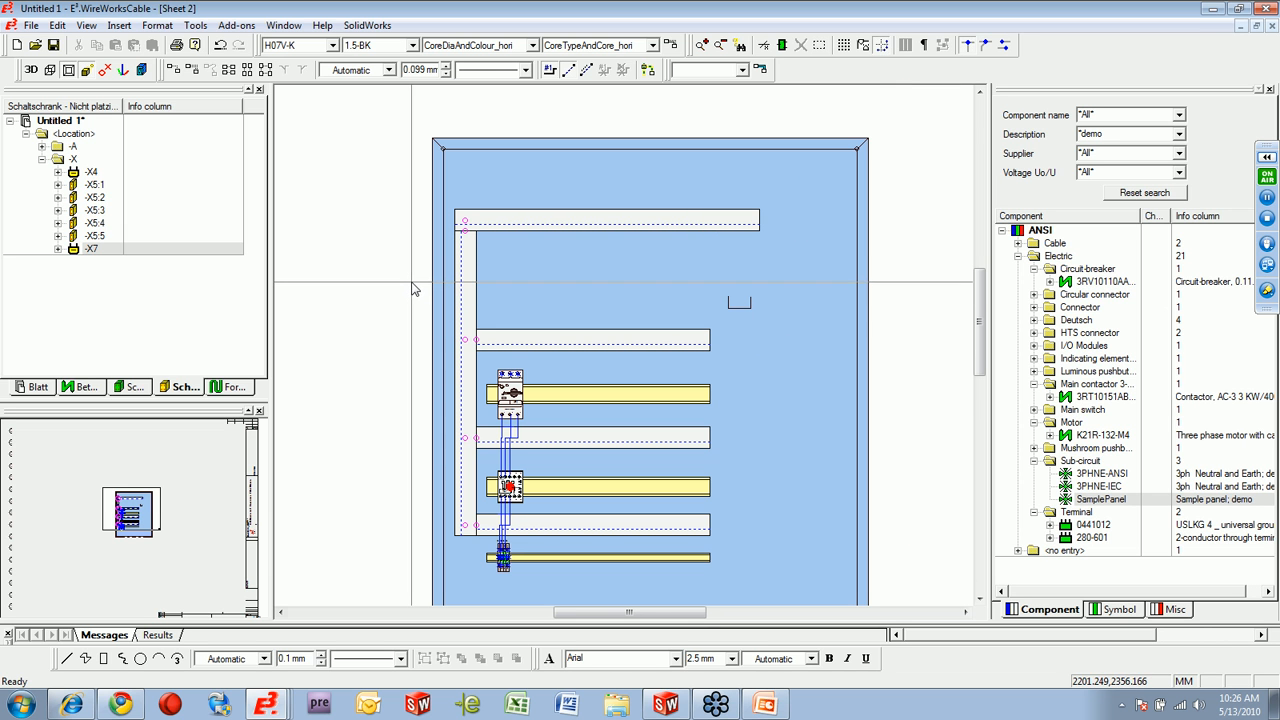
pyautogui.click(38, 386)
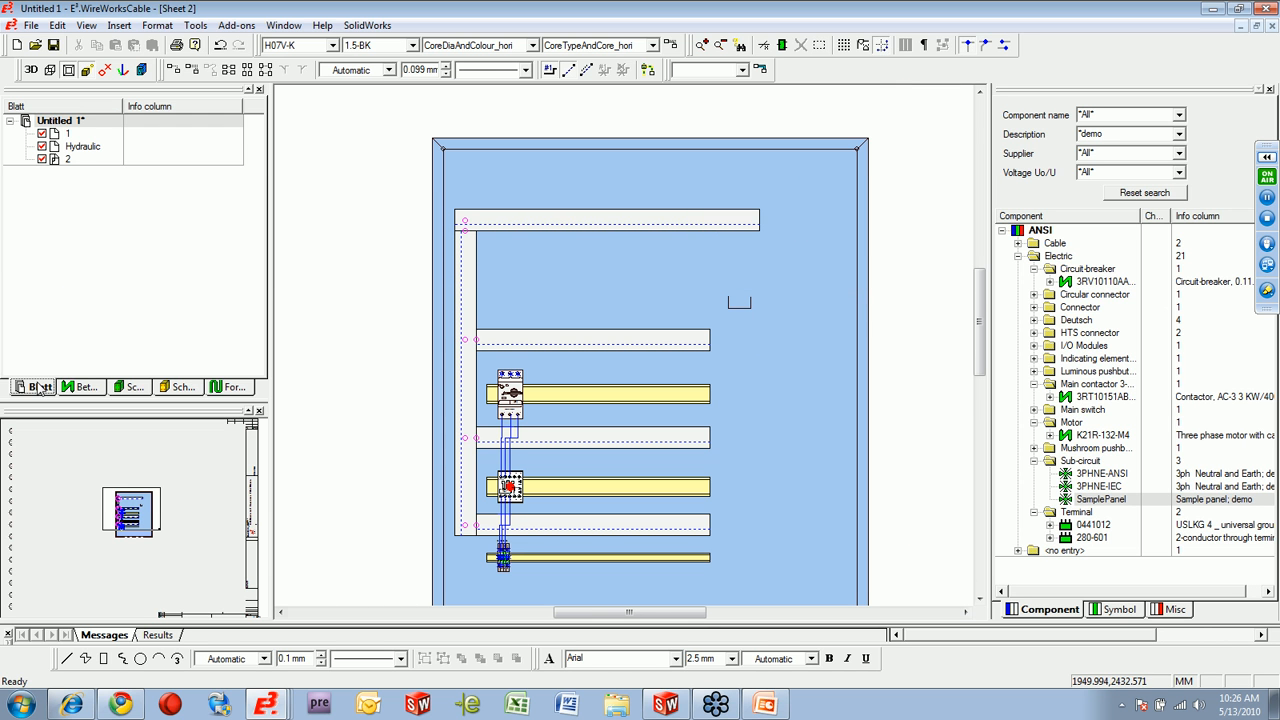
pyautogui.rightClick(68, 122)
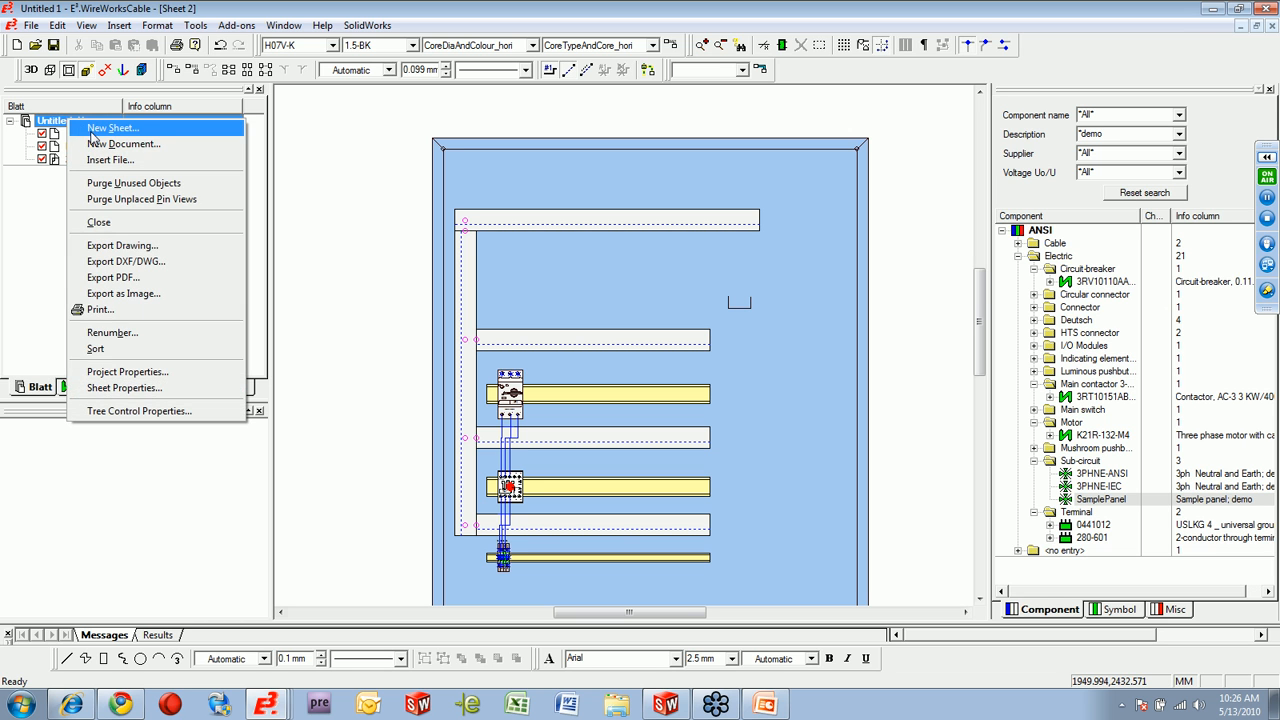
pyautogui.click(100, 129)
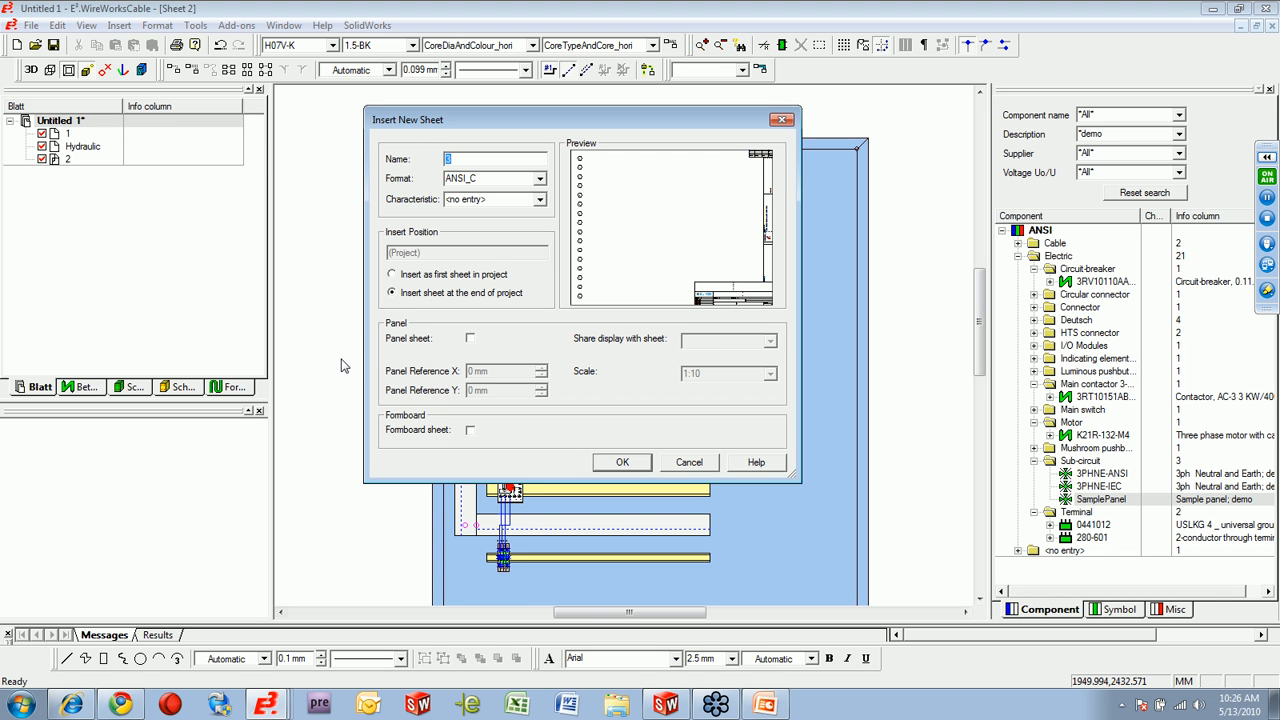
pyautogui.click(624, 462)
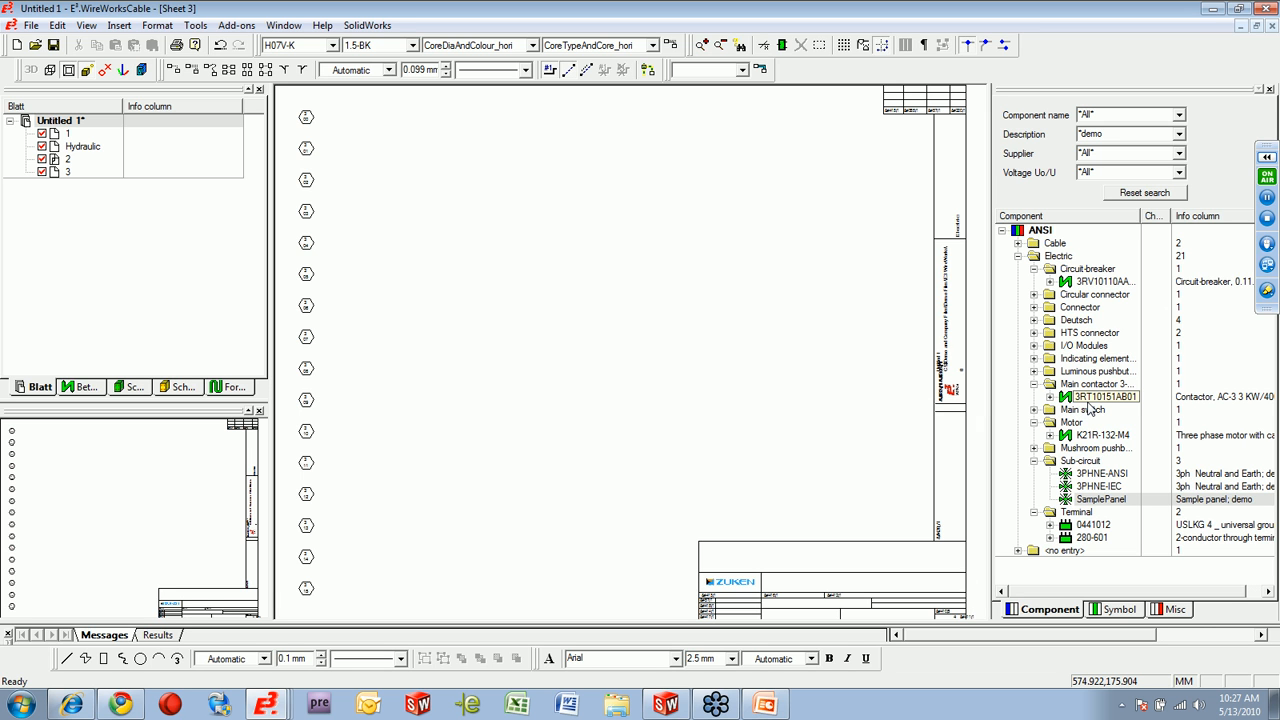
# Place the I/O module 750-316 from the component library on sheet 3 and preview the component's symbol and panel model.
pyautogui.click(1034, 345)
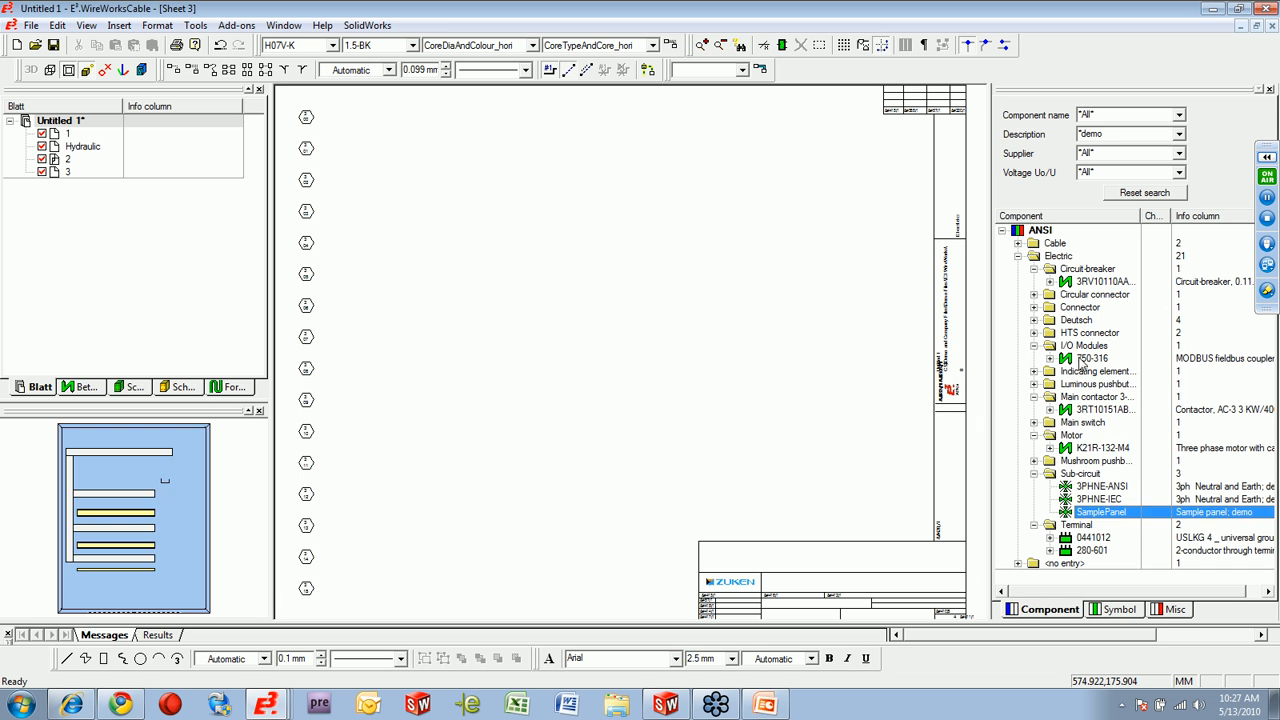
pyautogui.click(1090, 360)
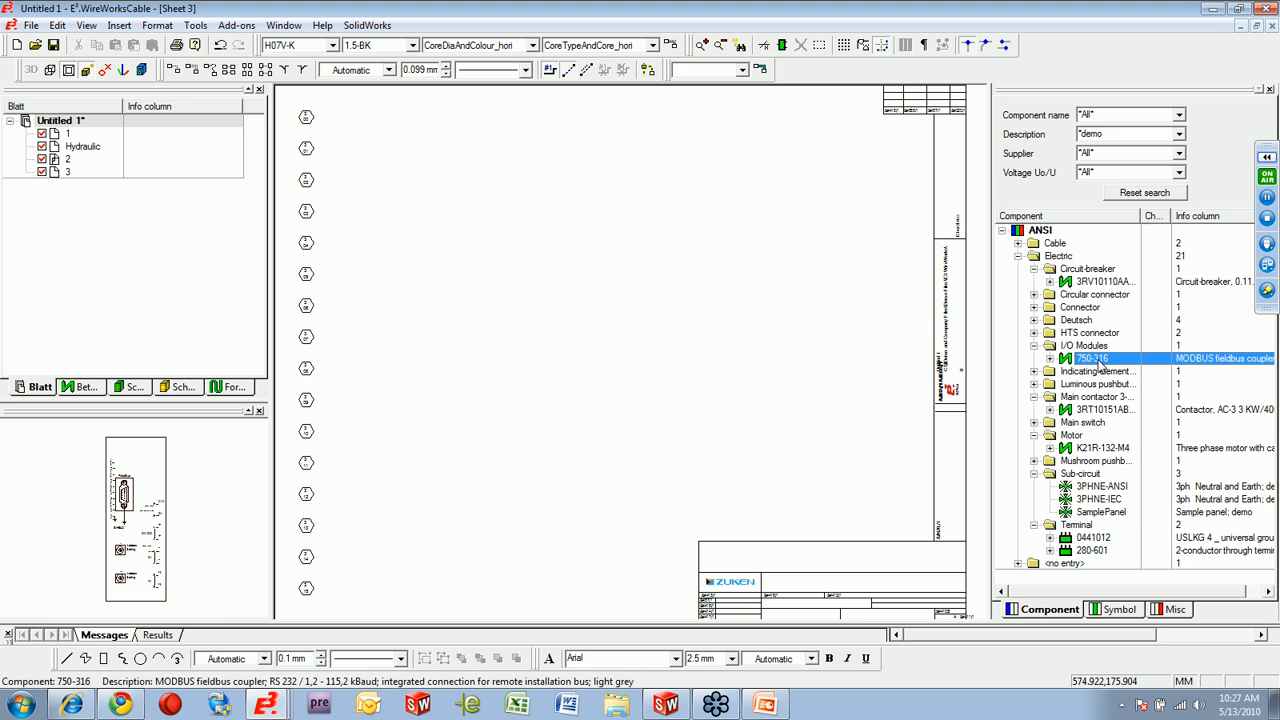
pyautogui.moveTo(1097, 365); pyautogui.dragTo(812, 510)
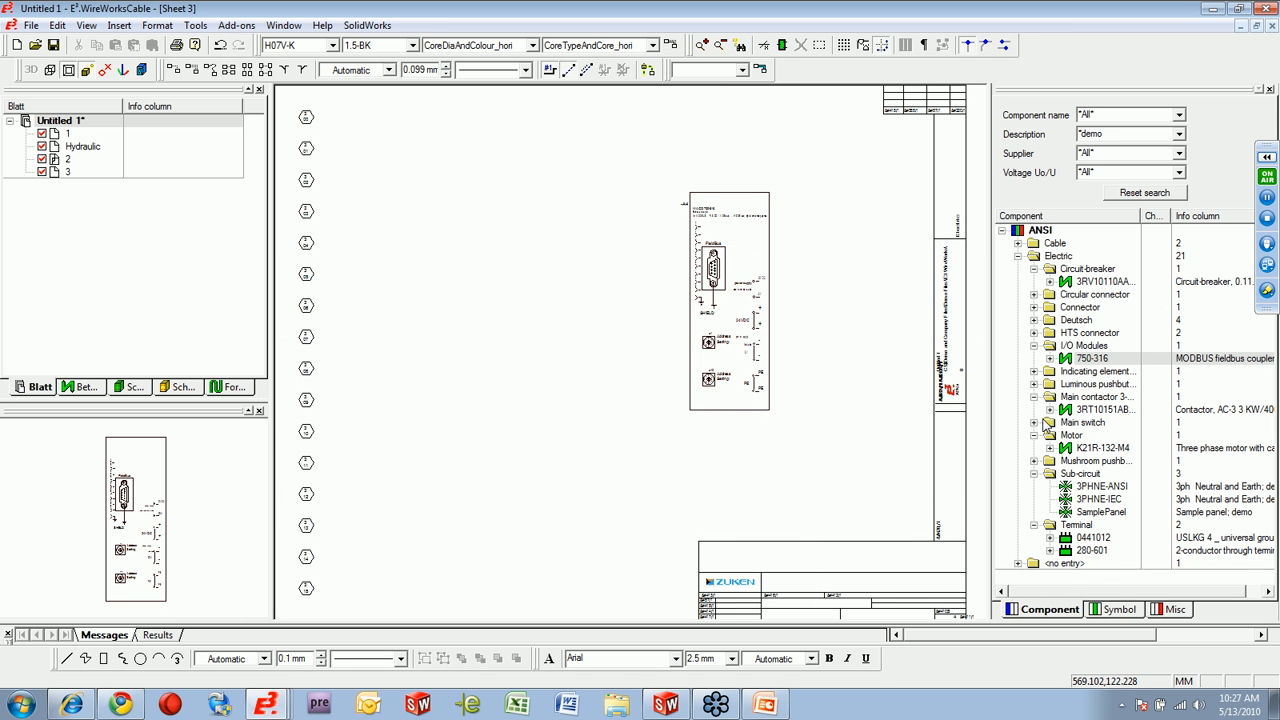
pyautogui.click(1050, 359)
pyautogui.click(1108, 371)
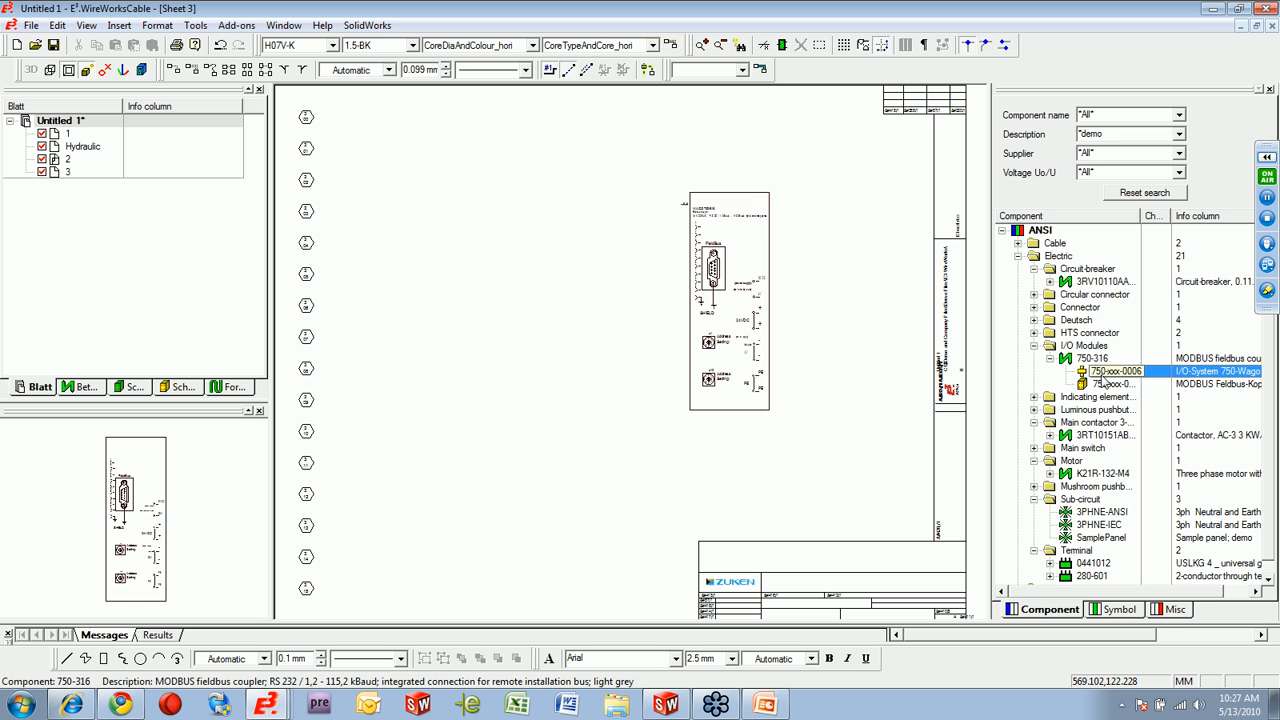
pyautogui.click(1108, 385)
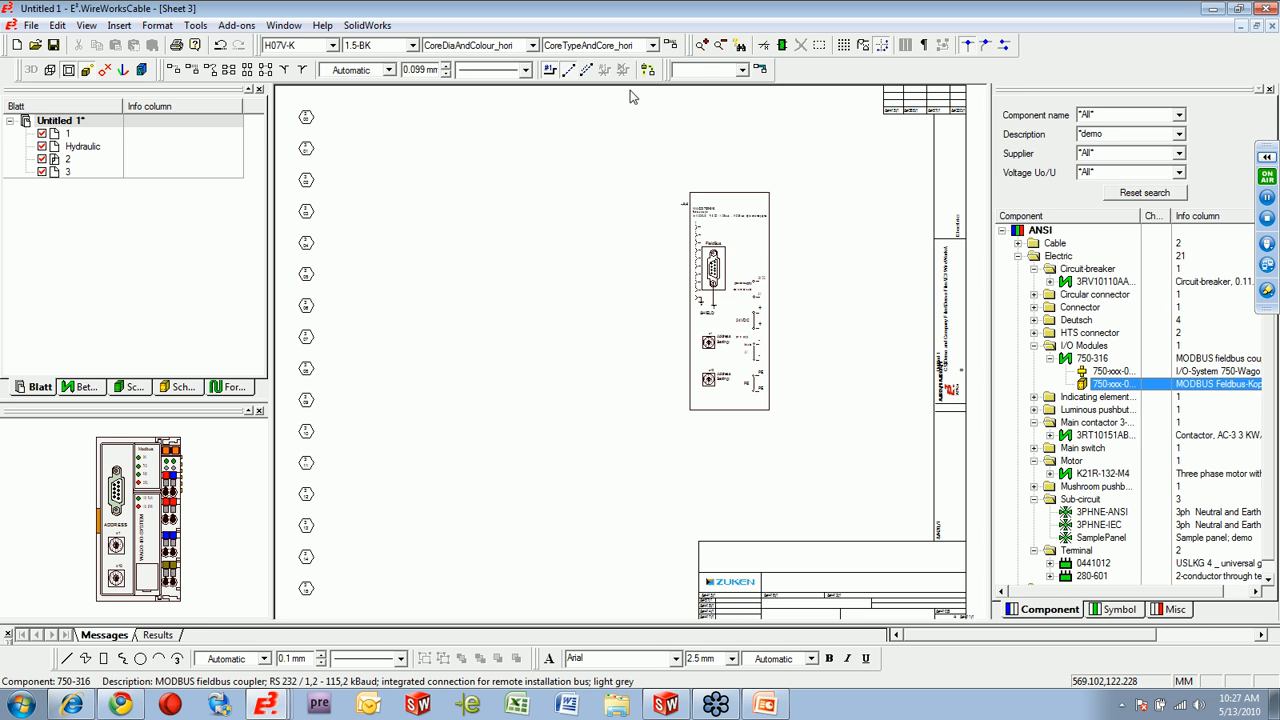
# Place two blocks to the left of the 750-316 module, stretching one into a tall rectangle and widening the smaller one.
pyautogui.click(782, 45)
pyautogui.click(434, 237)
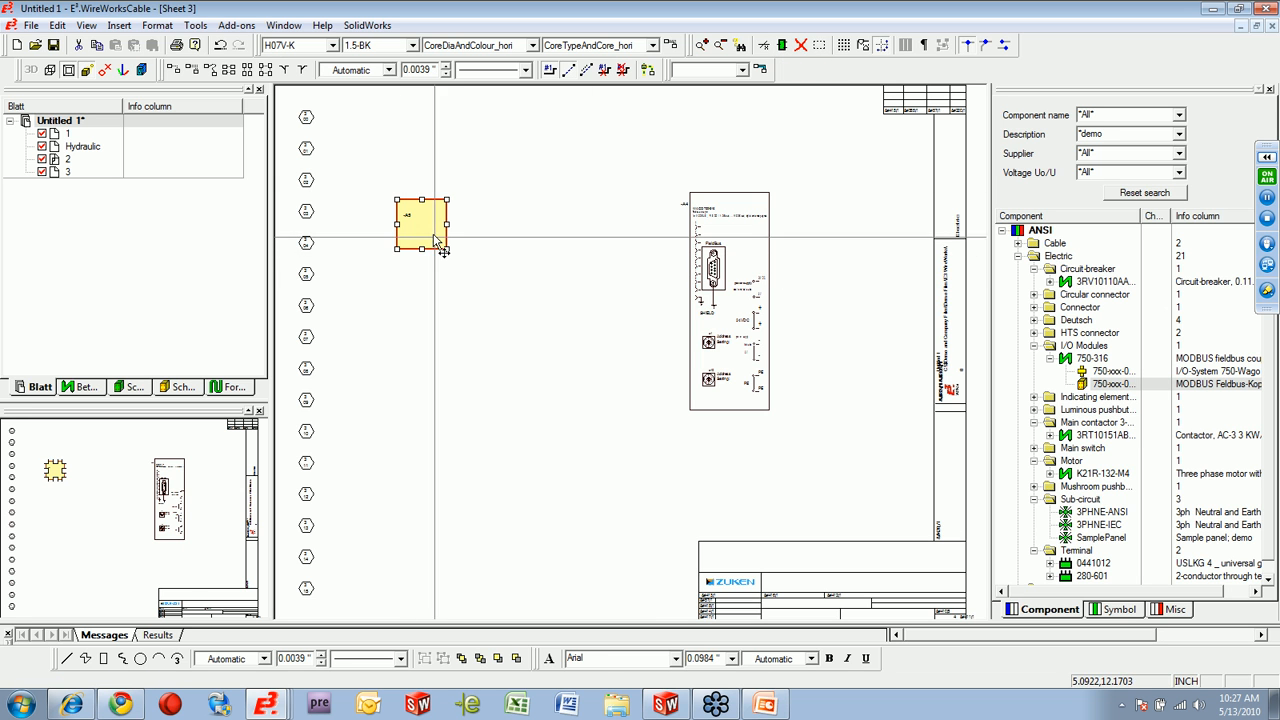
pyautogui.moveTo(447, 249); pyautogui.dragTo(467, 337)
pyautogui.click(782, 45)
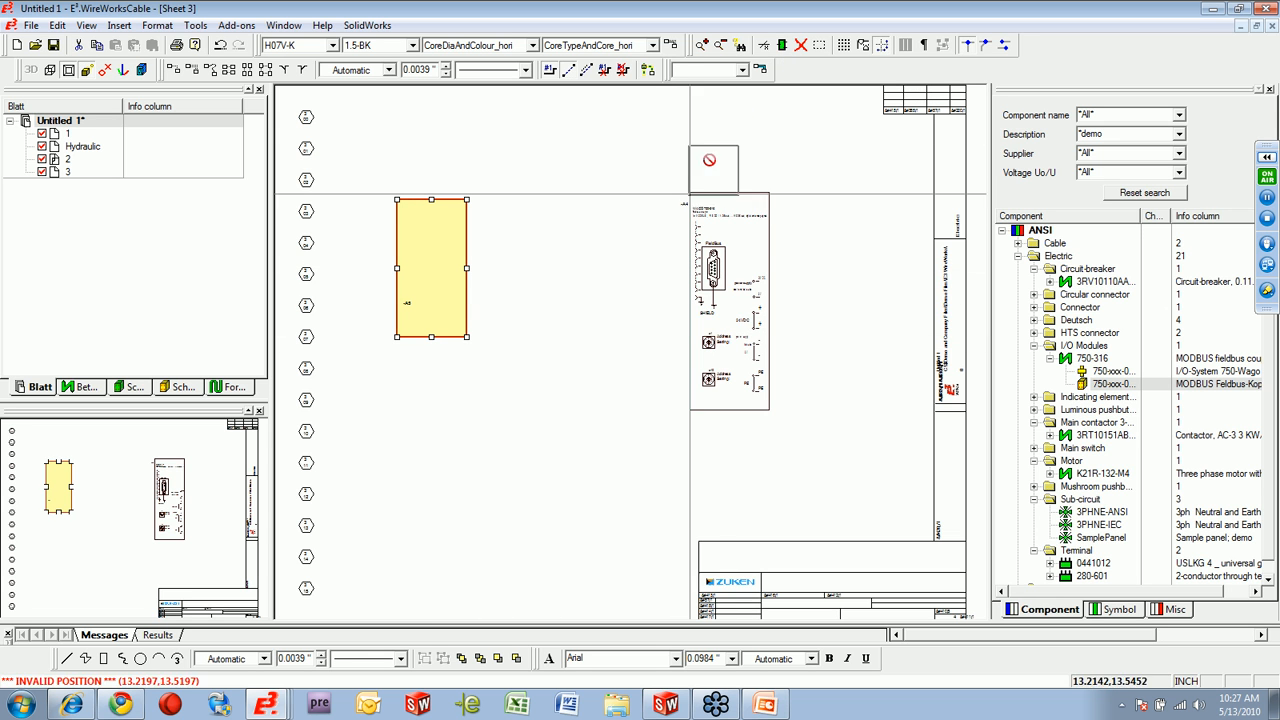
pyautogui.click(598, 409)
pyautogui.moveTo(648, 409); pyautogui.dragTo(672, 411)
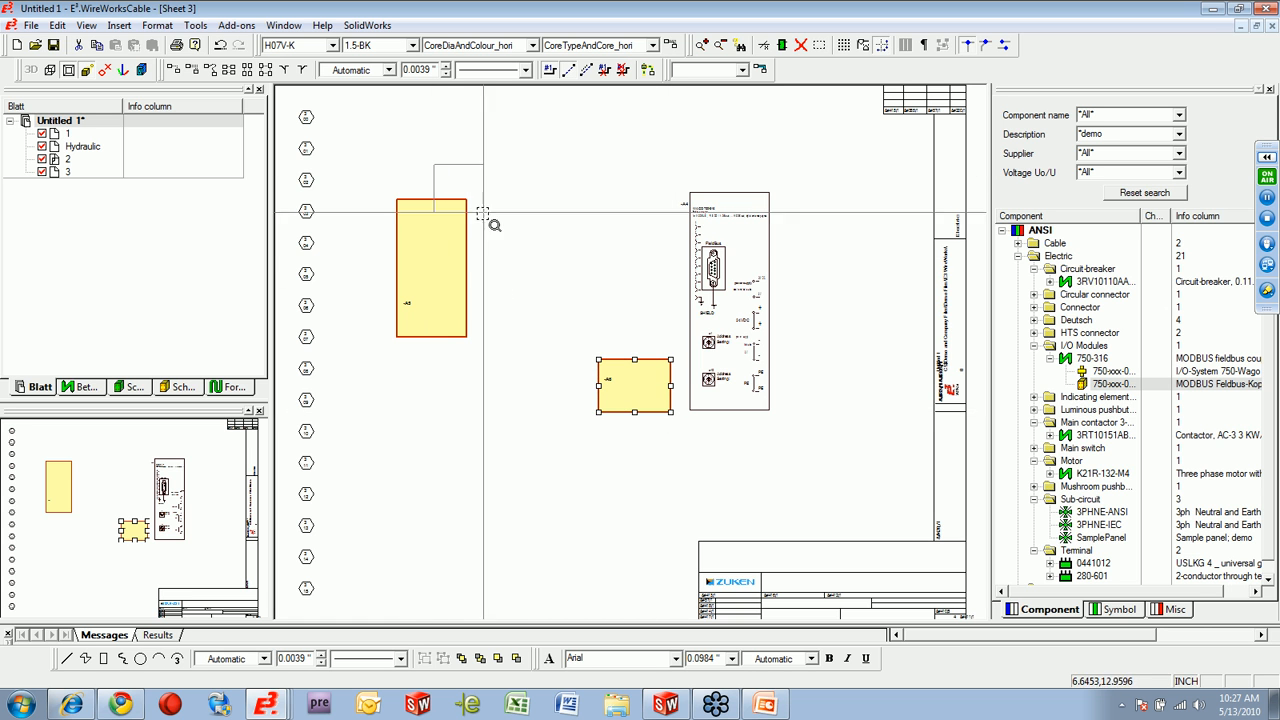
# Try the Deutsch connector DT04-12P as a single symbol on the tall block's right edge, and delete it again.
pyautogui.scroll(2, 735, 432)
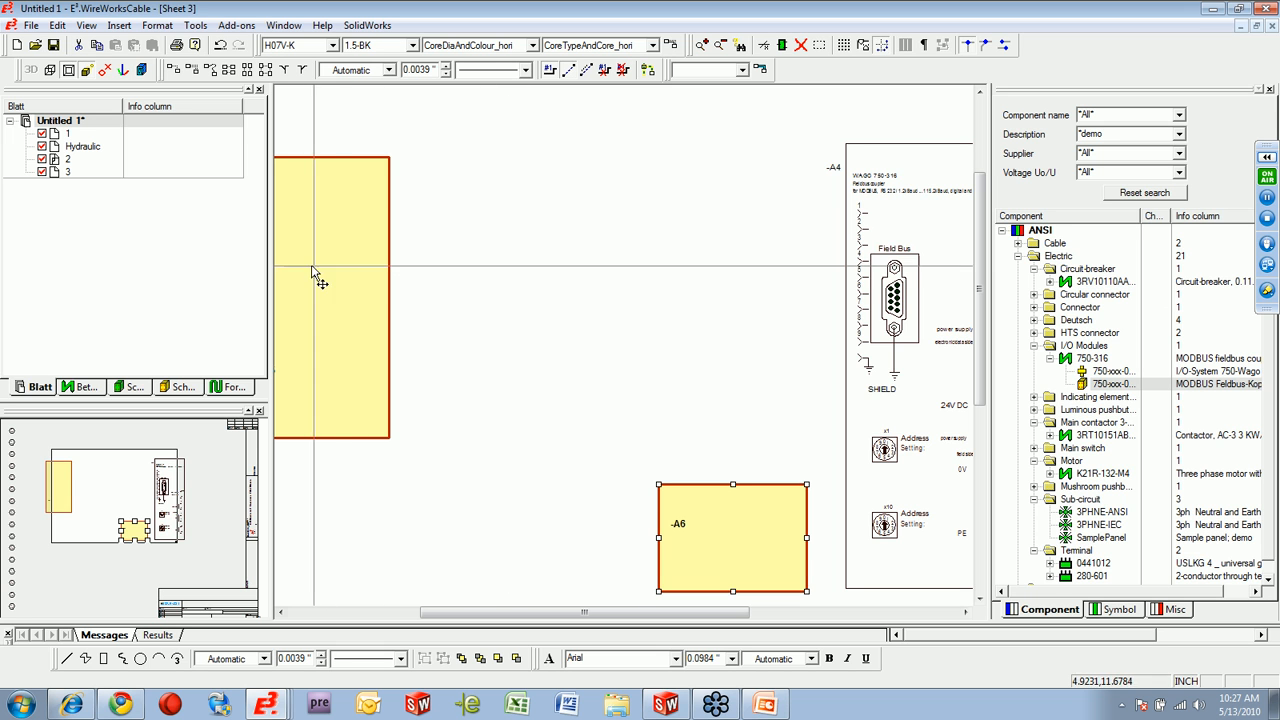
pyautogui.click(1018, 244)
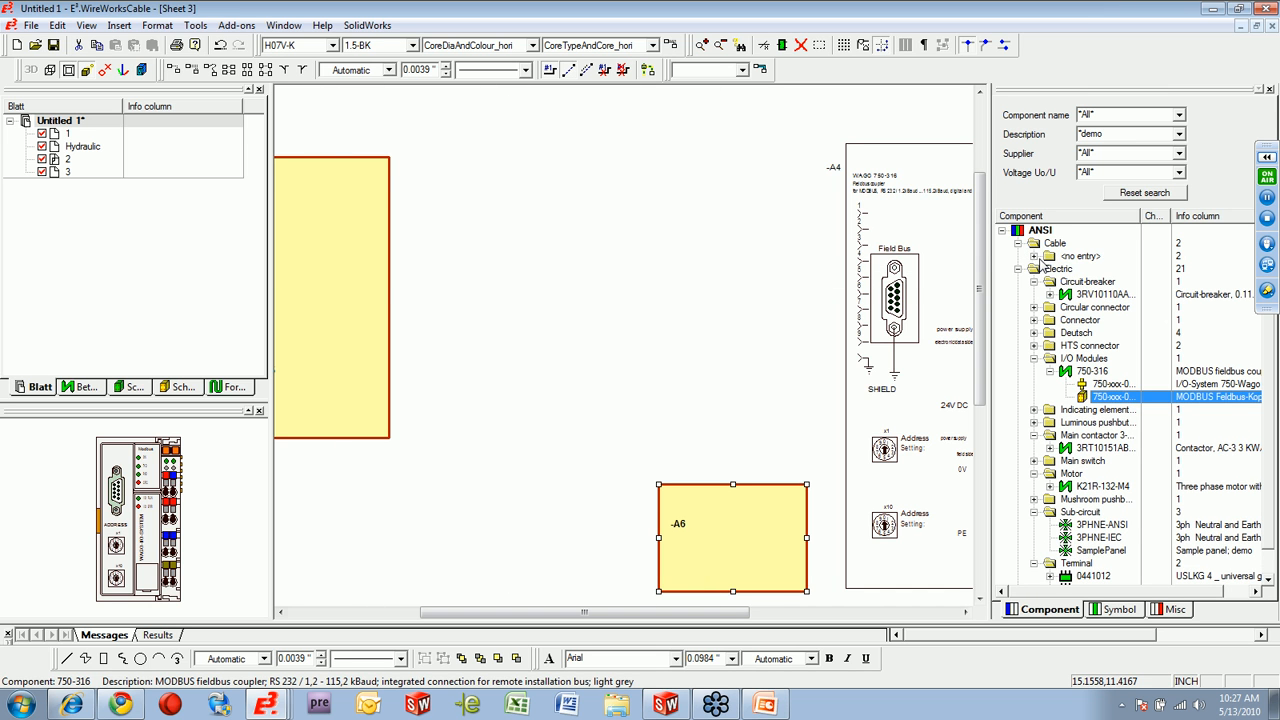
pyautogui.click(1035, 257)
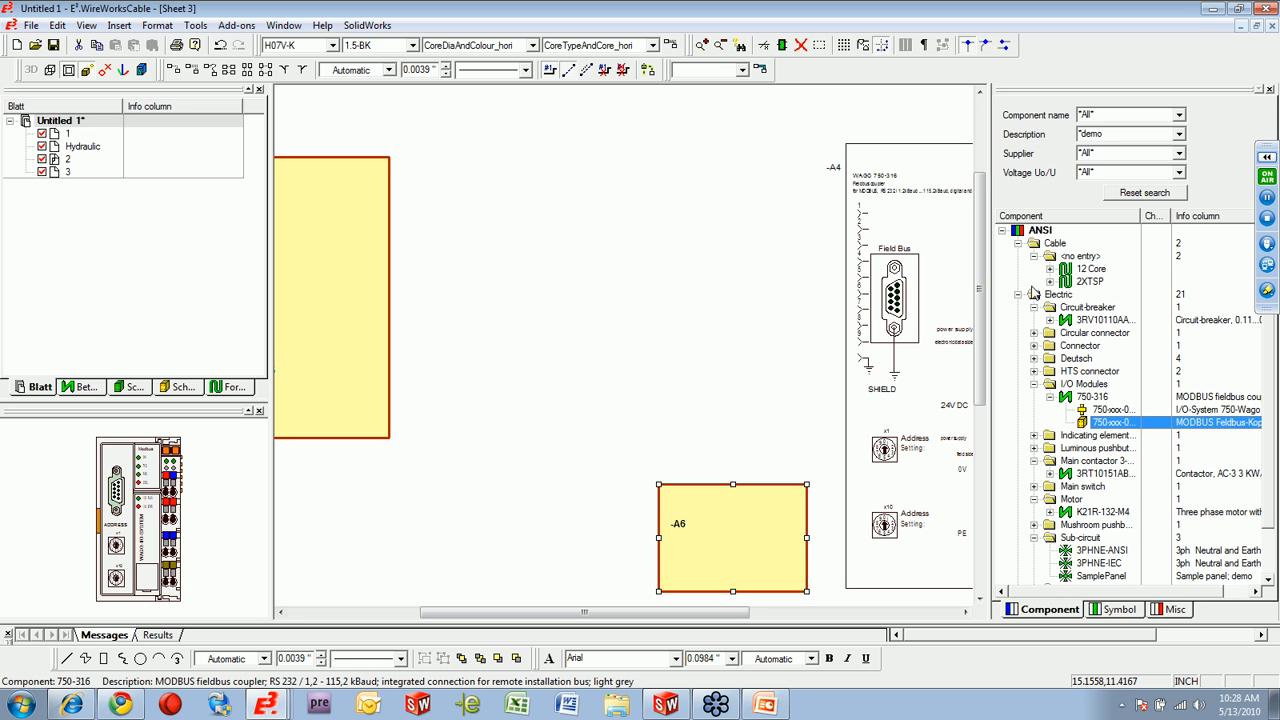
pyautogui.click(1034, 358)
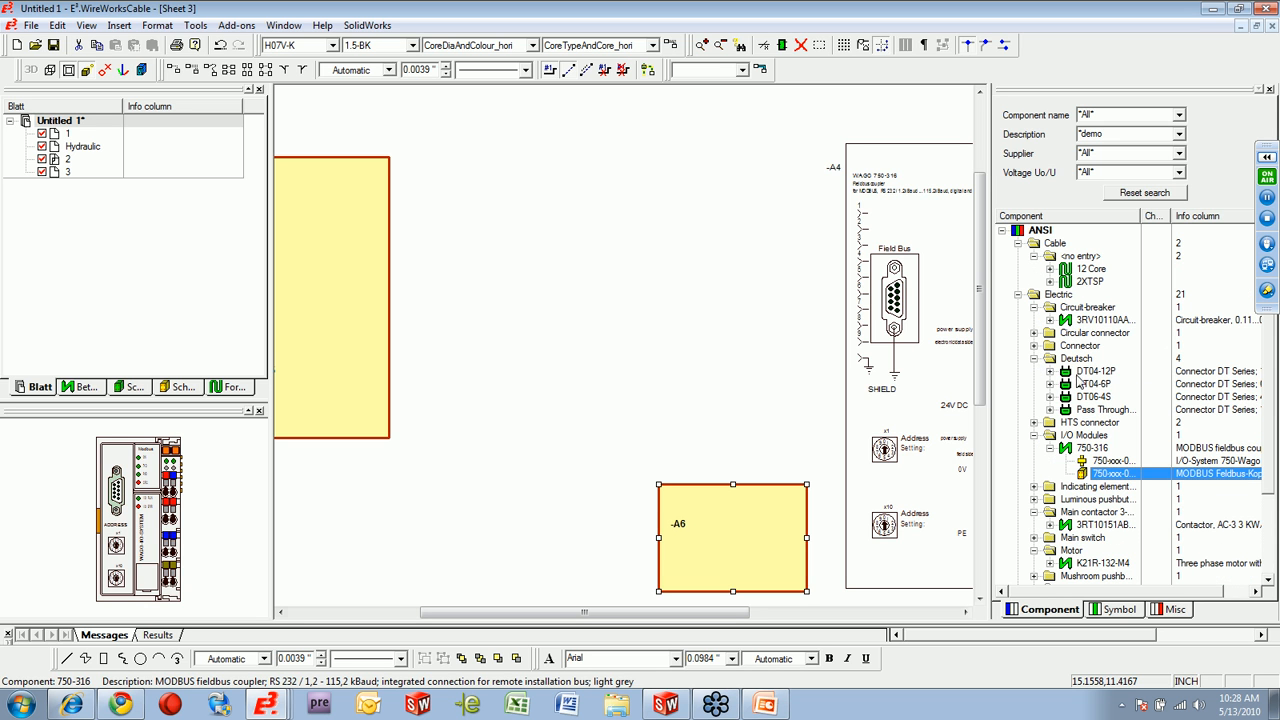
pyautogui.click(1094, 371)
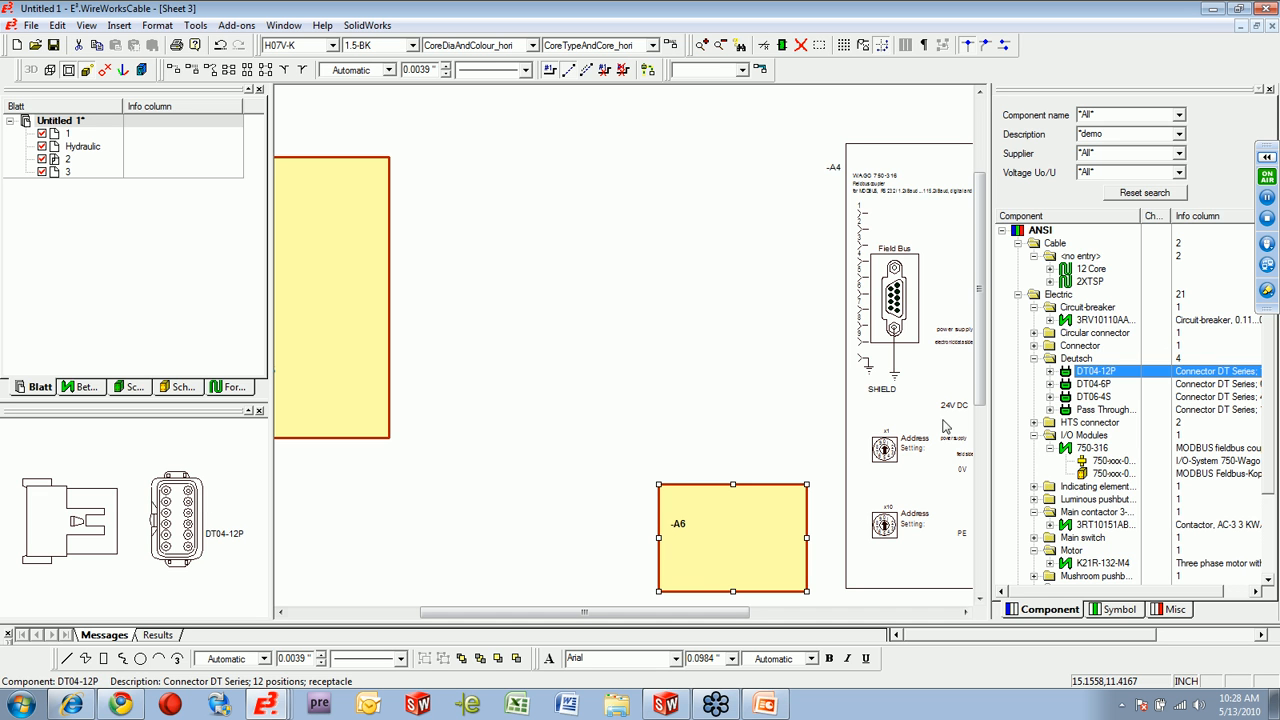
pyautogui.moveTo(1098, 375); pyautogui.dragTo(372, 278)
pyautogui.moveTo(458, 325); pyautogui.dragTo(459, 326)
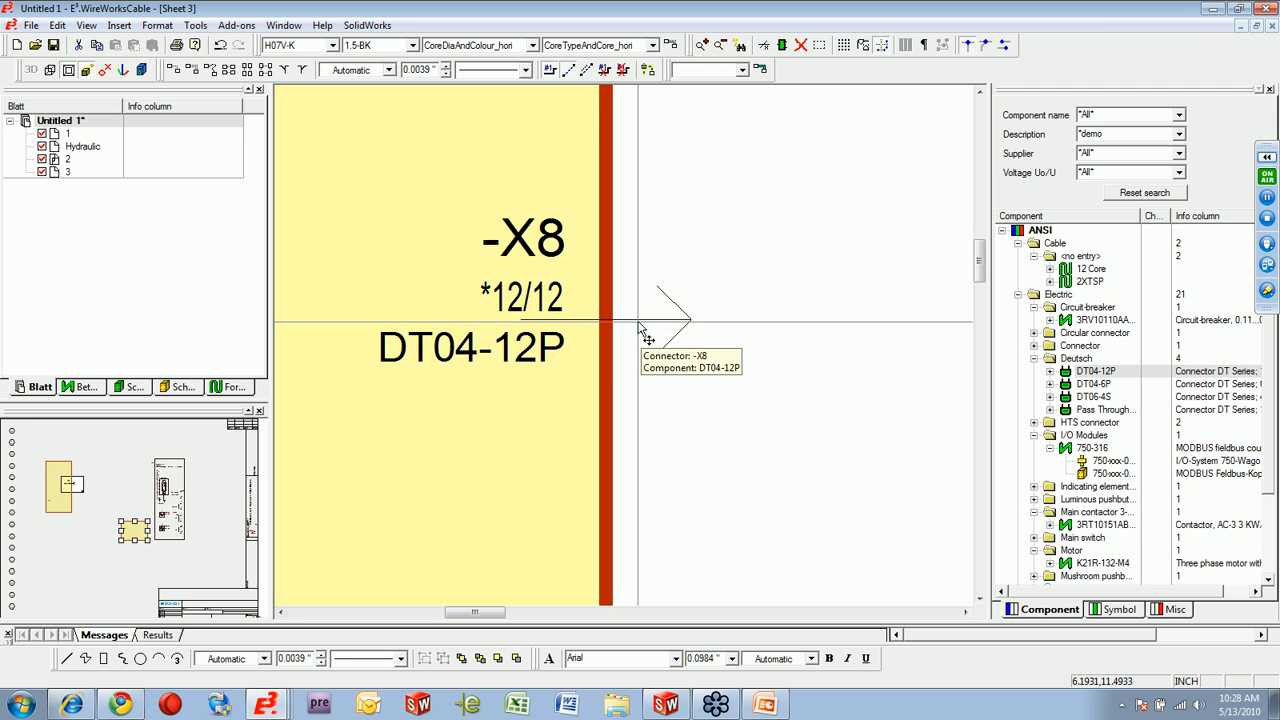
pyautogui.moveTo(789, 465); pyautogui.dragTo(334, 163)
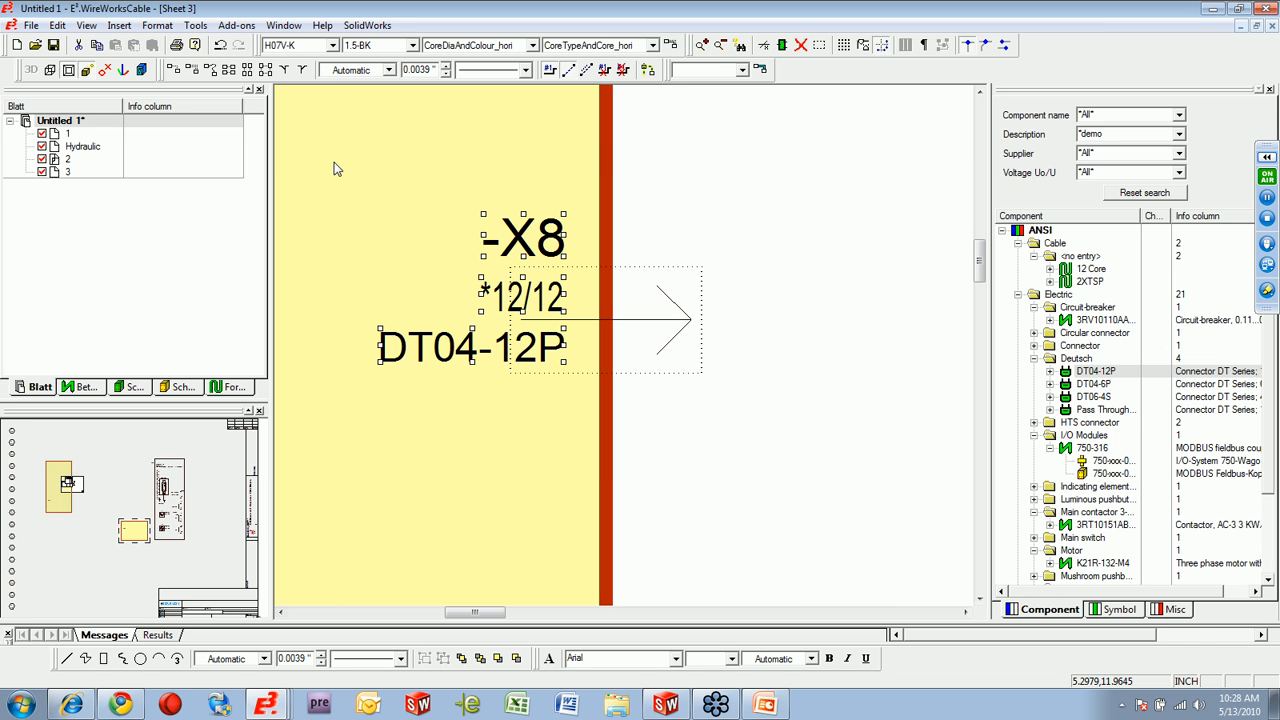
pyautogui.press('Delete')
# Place the Deutsch connector DT04-12P as single pins along the tall block's right edge.
pyautogui.scroll(-5, 772, 412)
pyautogui.moveTo(516, 612); pyautogui.dragTo(565, 613)
pyautogui.scroll(-3, 722, 495)
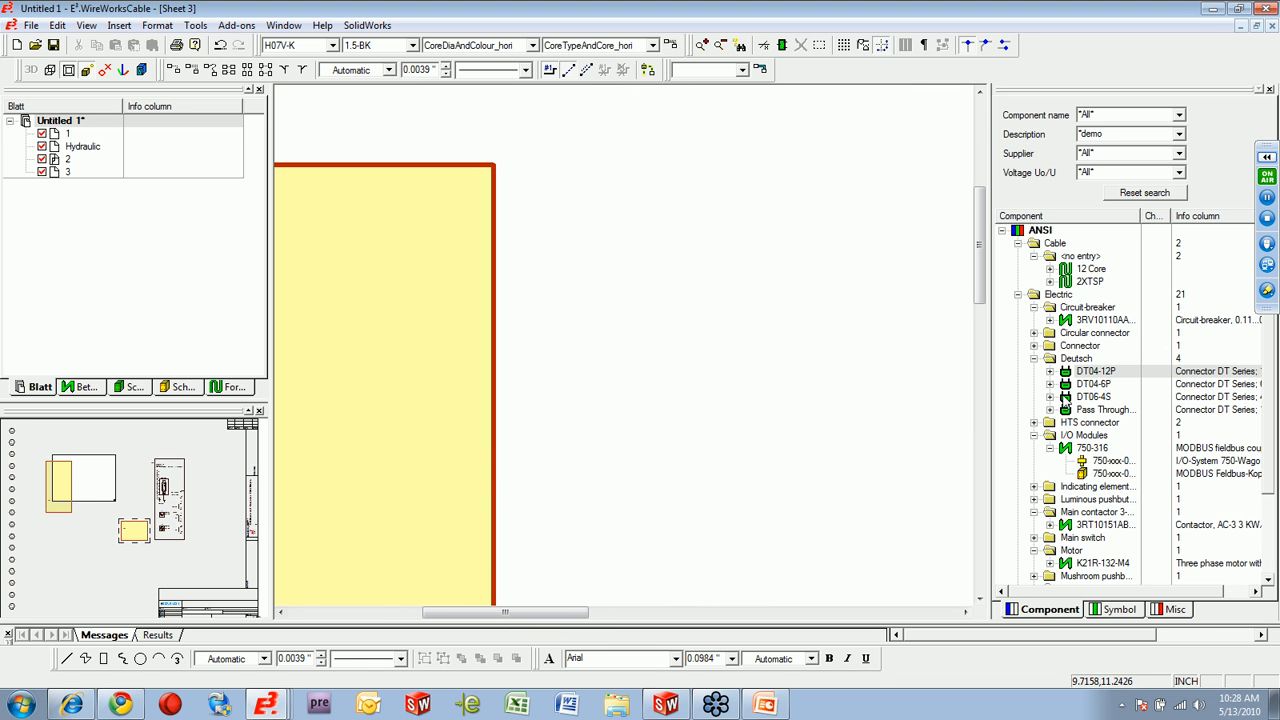
pyautogui.scroll(-2, 838, 485)
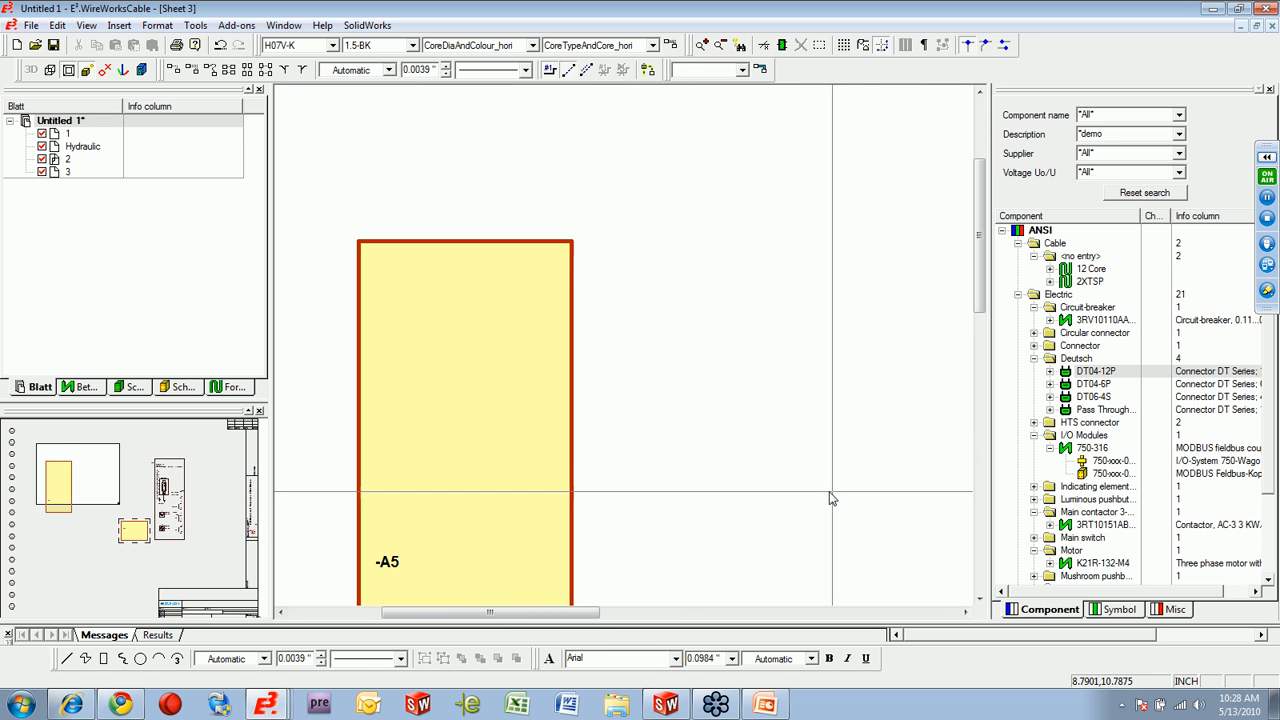
pyautogui.rightClick(1092, 371)
pyautogui.click(1125, 405)
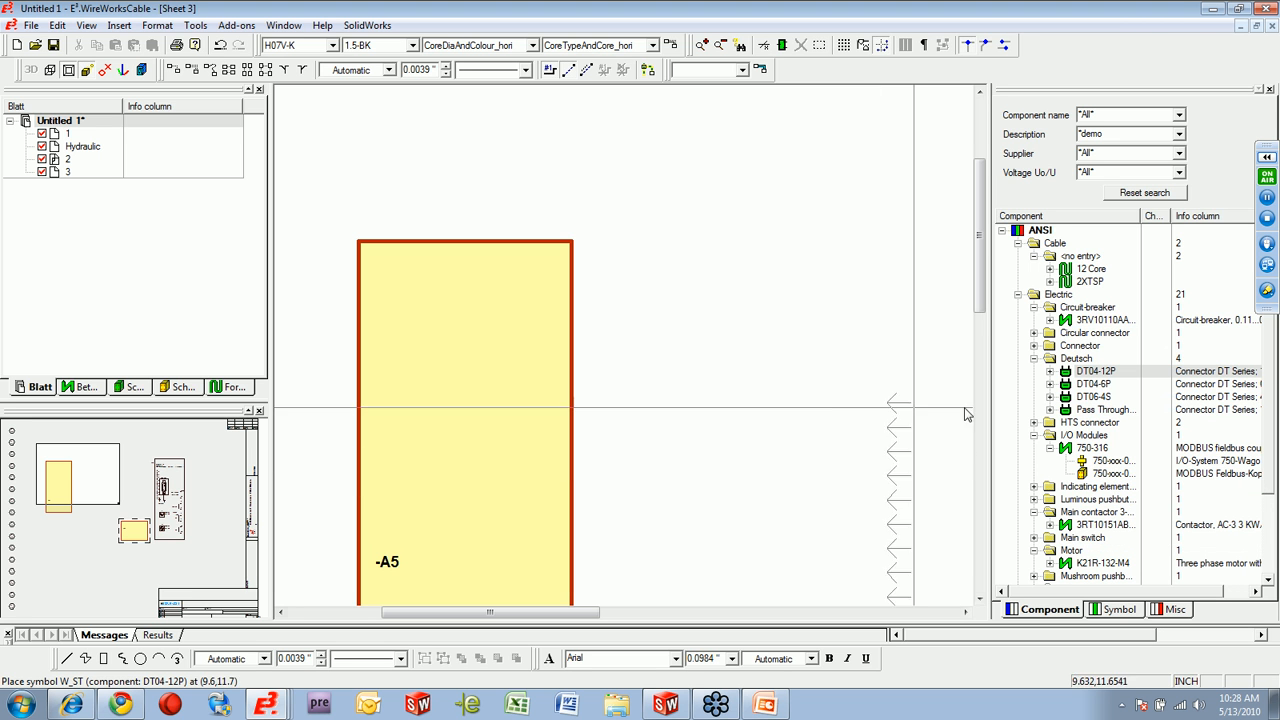
pyautogui.scroll(-2, 708, 434)
pyautogui.moveTo(613, 613); pyautogui.dragTo(711, 620)
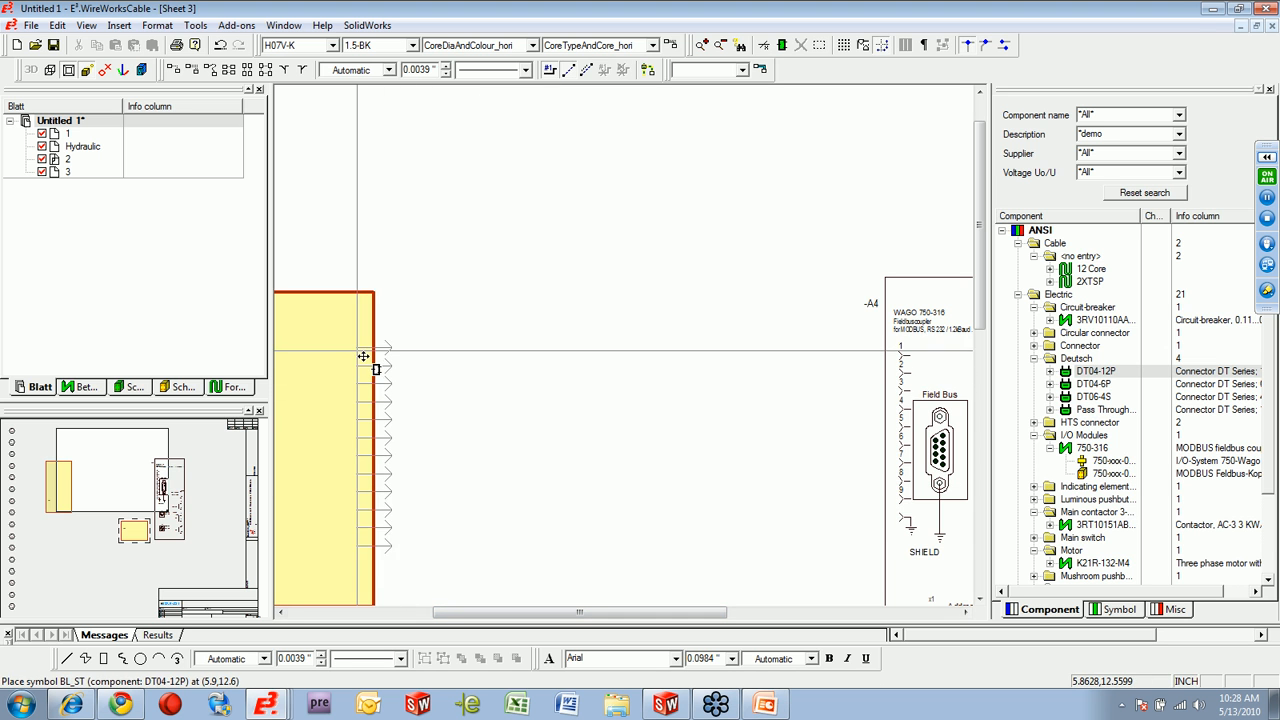
pyautogui.click(376, 360)
# Place the Deutsch connector DT06-4S as single pins on the smaller block's top edge.
pyautogui.scroll(-3, 610, 533)
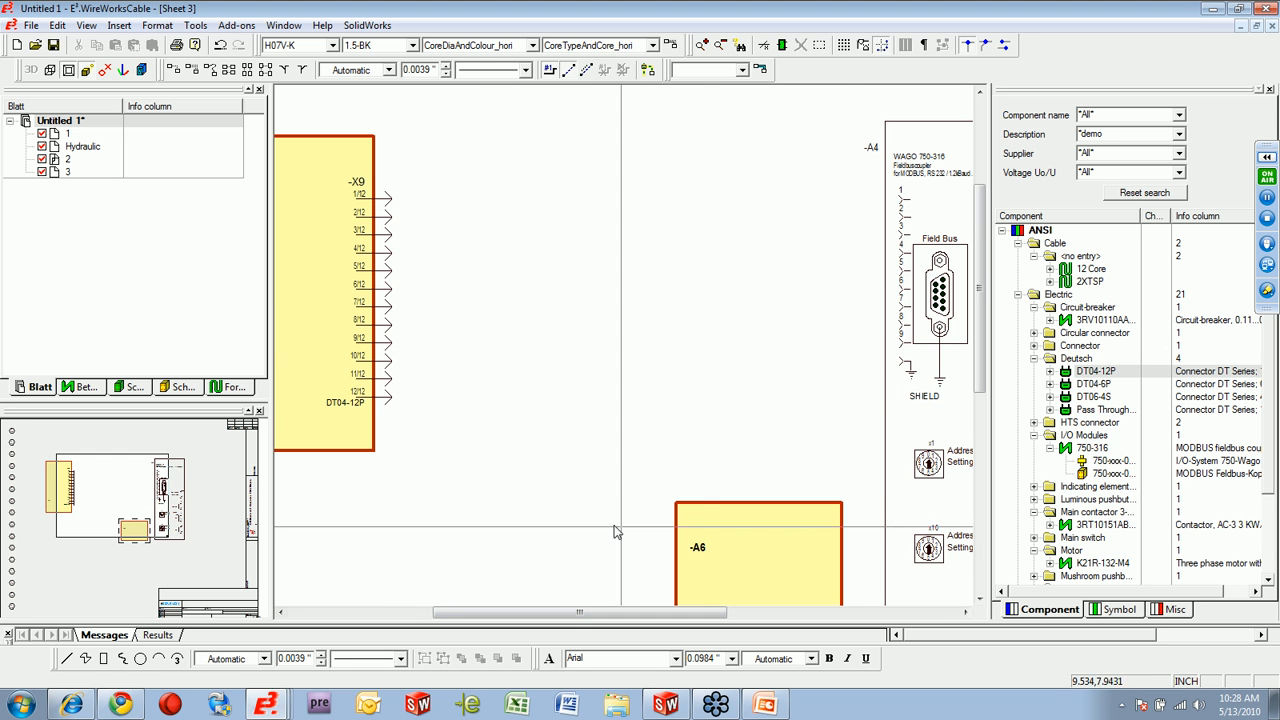
pyautogui.rightClick(1087, 400)
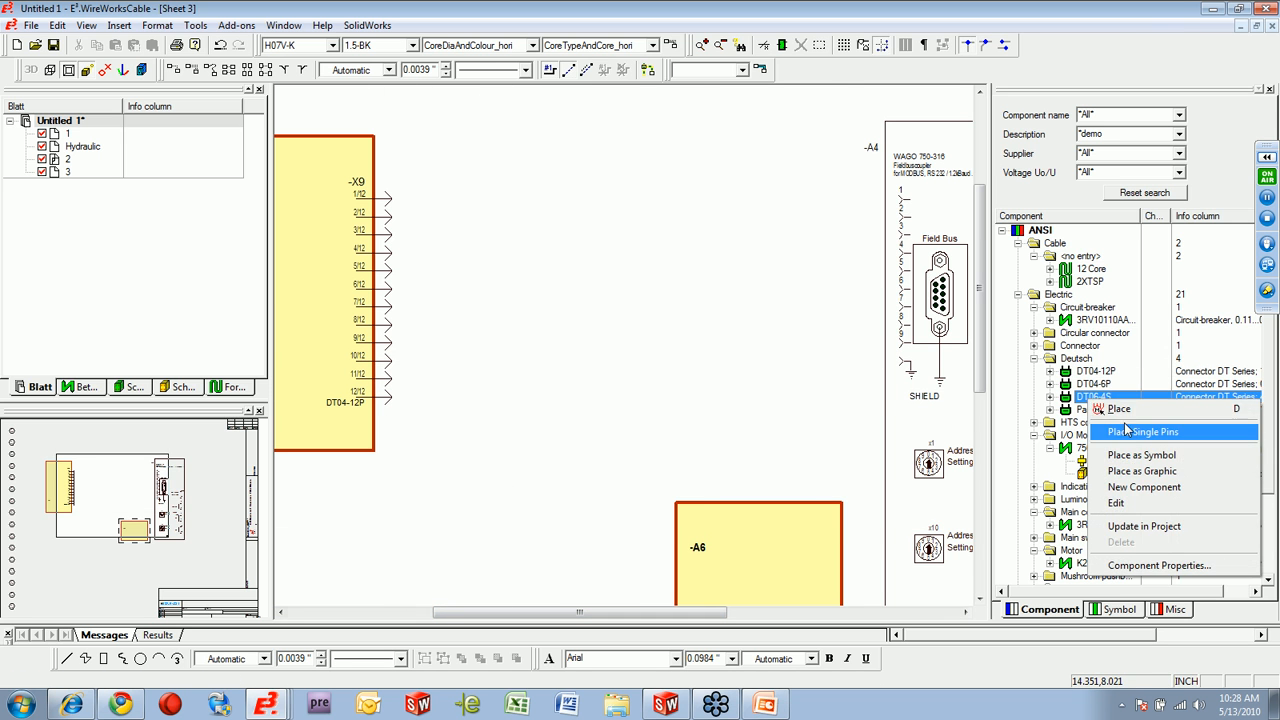
pyautogui.click(1128, 431)
pyautogui.click(728, 540)
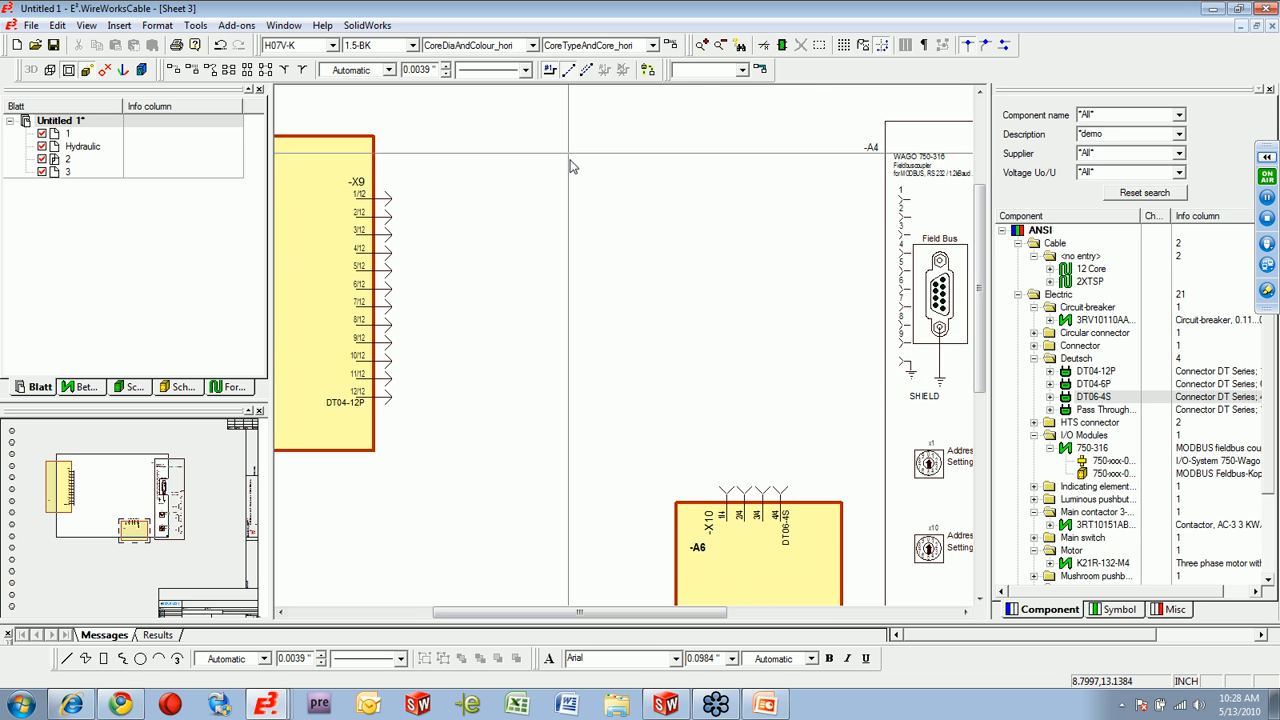
# Wire DT04-12P pins 1–9 to the module's nine Field Bus pins with mating connectors, and move the D-SUB label clear above the wires.
pyautogui.click(230, 73)
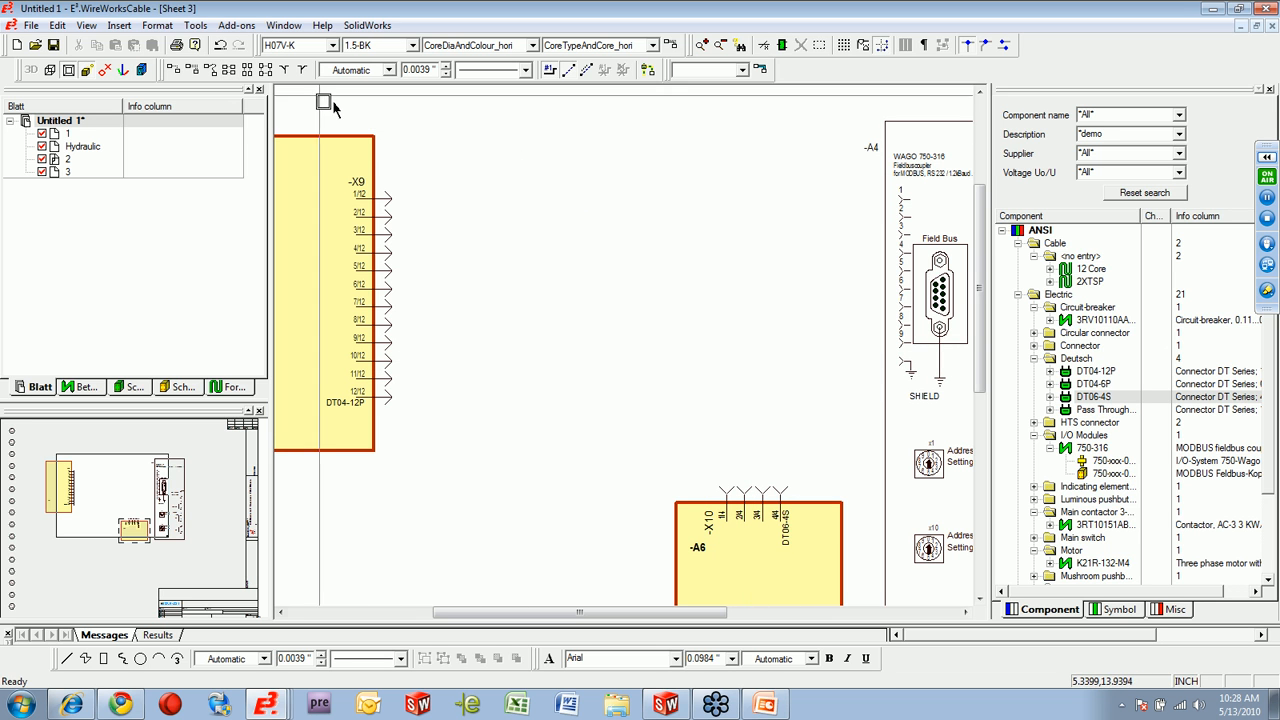
pyautogui.moveTo(374, 108); pyautogui.dragTo(950, 368)
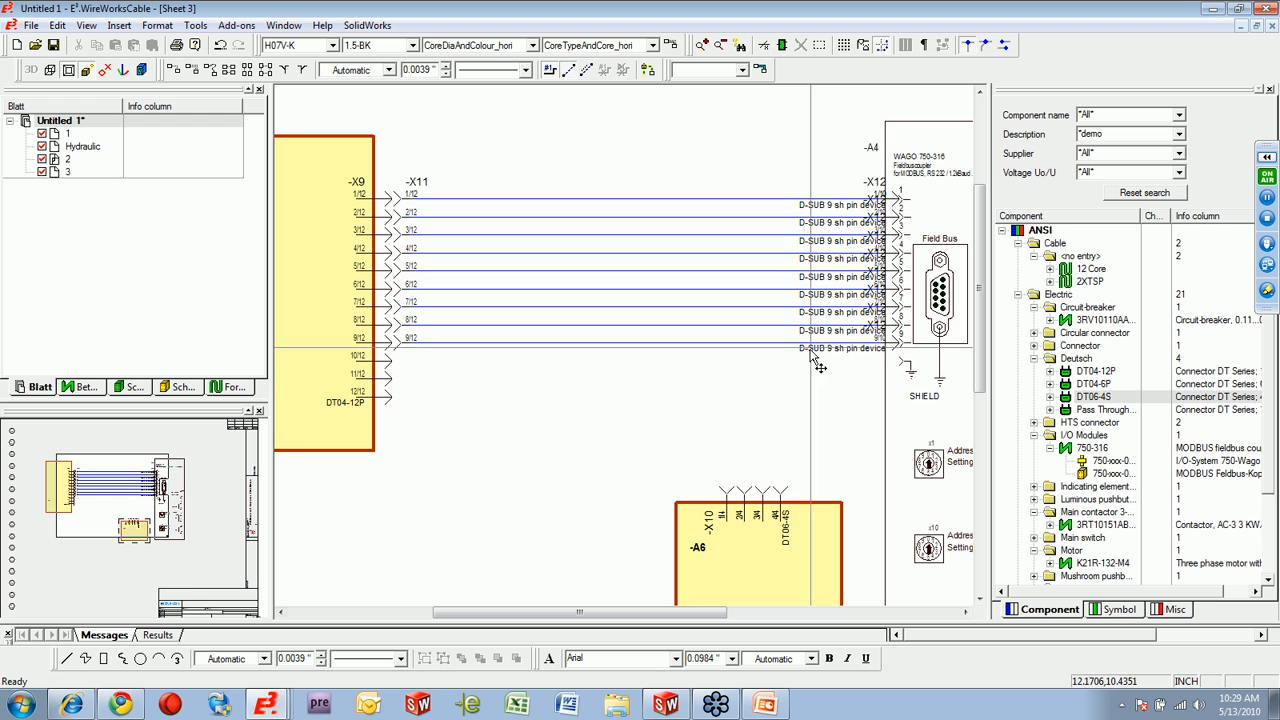
pyautogui.scroll(2, 952, 185)
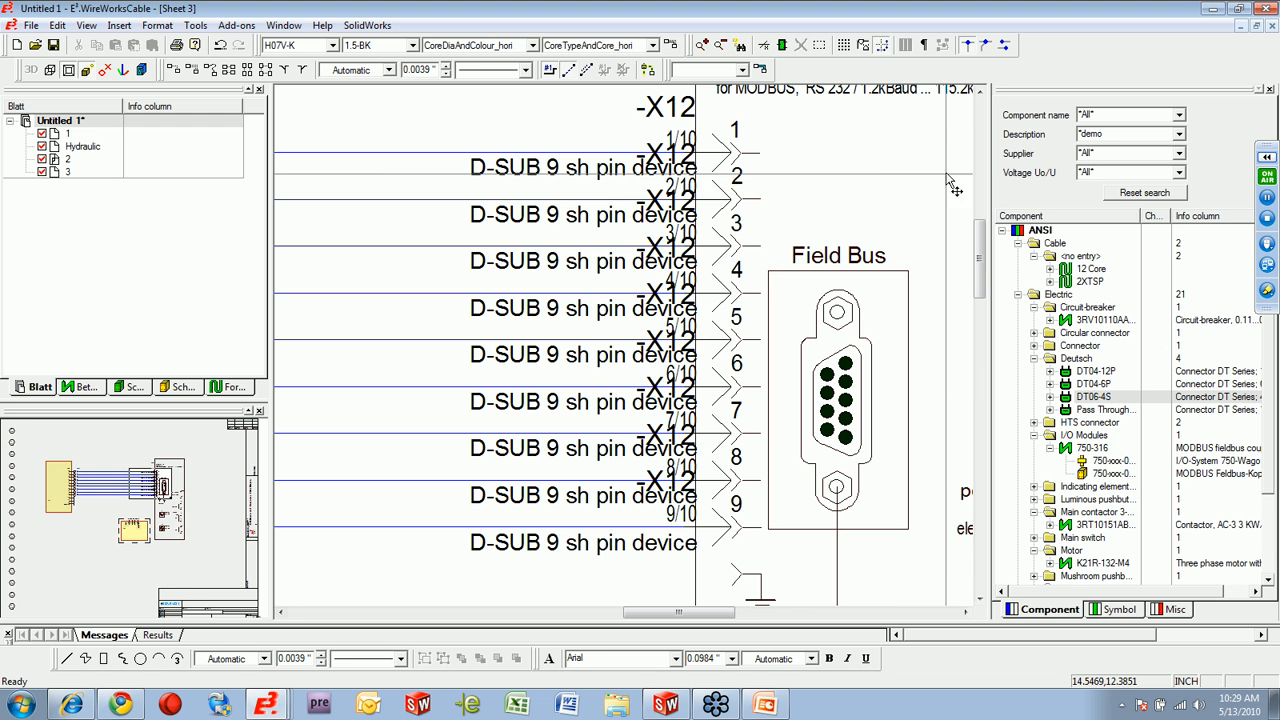
pyautogui.click(722, 187)
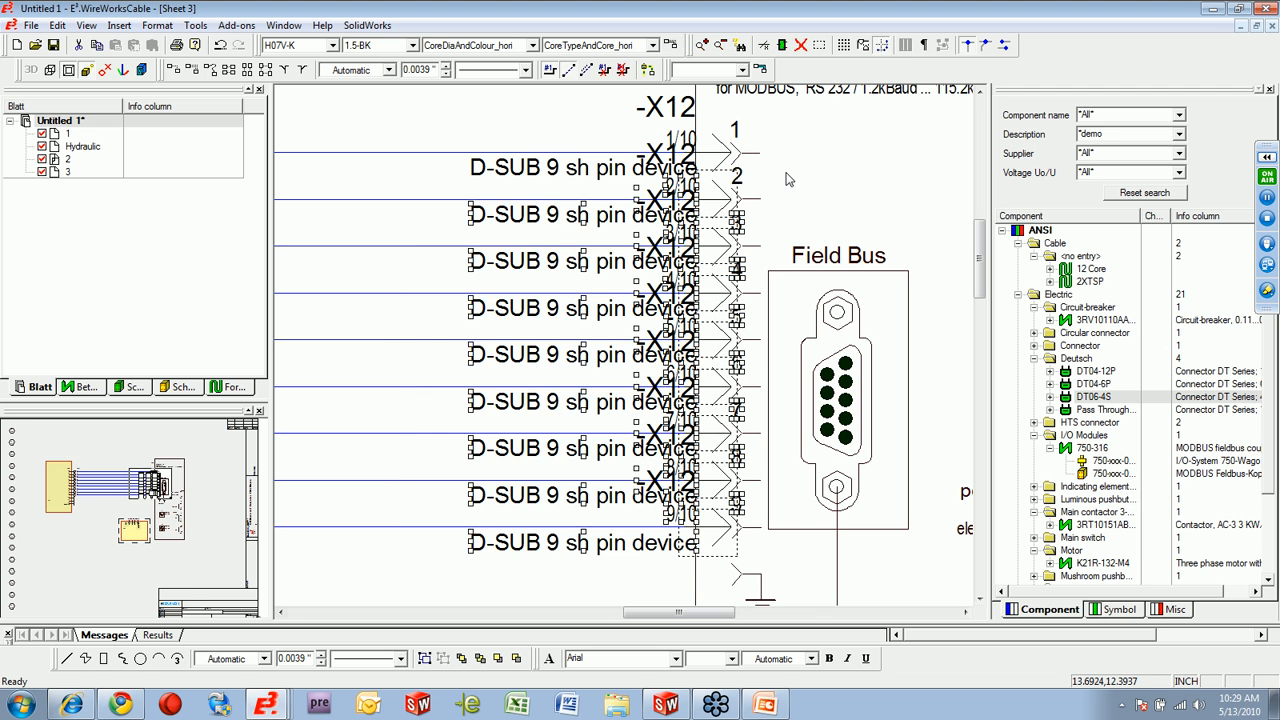
pyautogui.moveTo(613, 167); pyautogui.dragTo(537, 125)
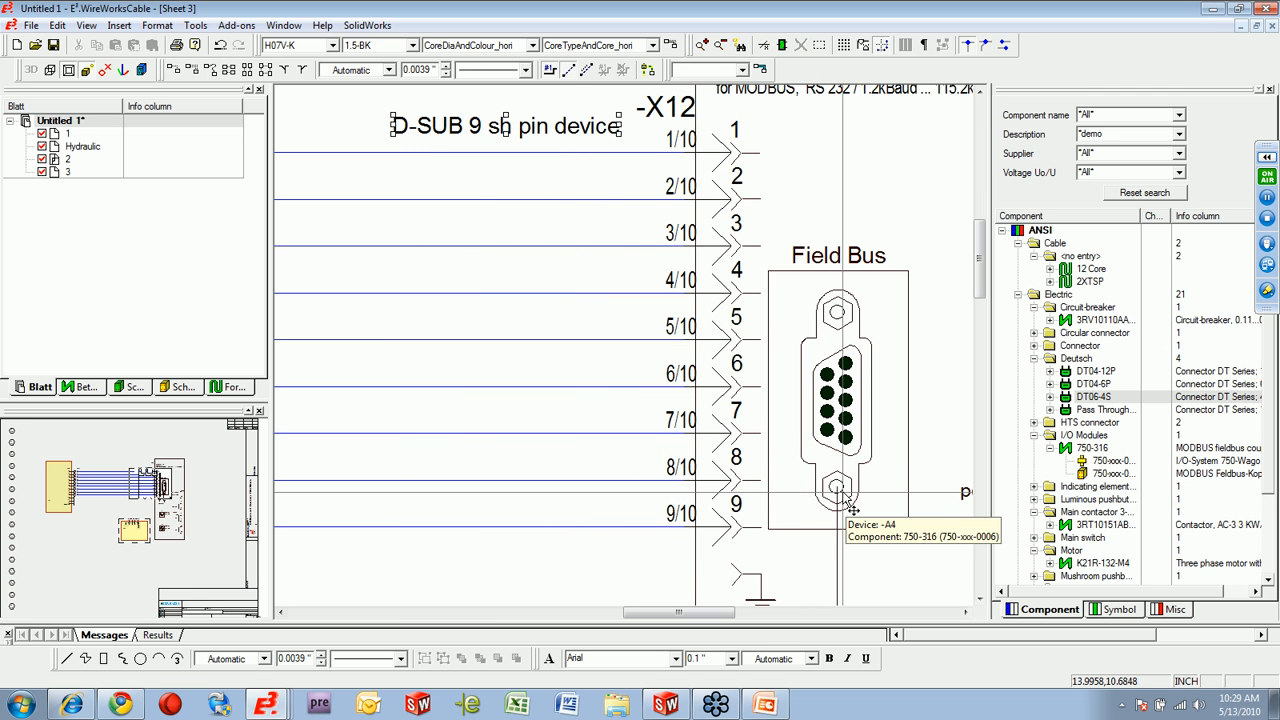
# Connect DT04-12P pins 10–12 to DT06-4S pins 2–4 on the smaller block, with mating connectors at both ends.
pyautogui.scroll(-3, 594, 532)
pyautogui.moveTo(664, 612); pyautogui.dragTo(518, 610)
pyautogui.scroll(-3, 538, 592)
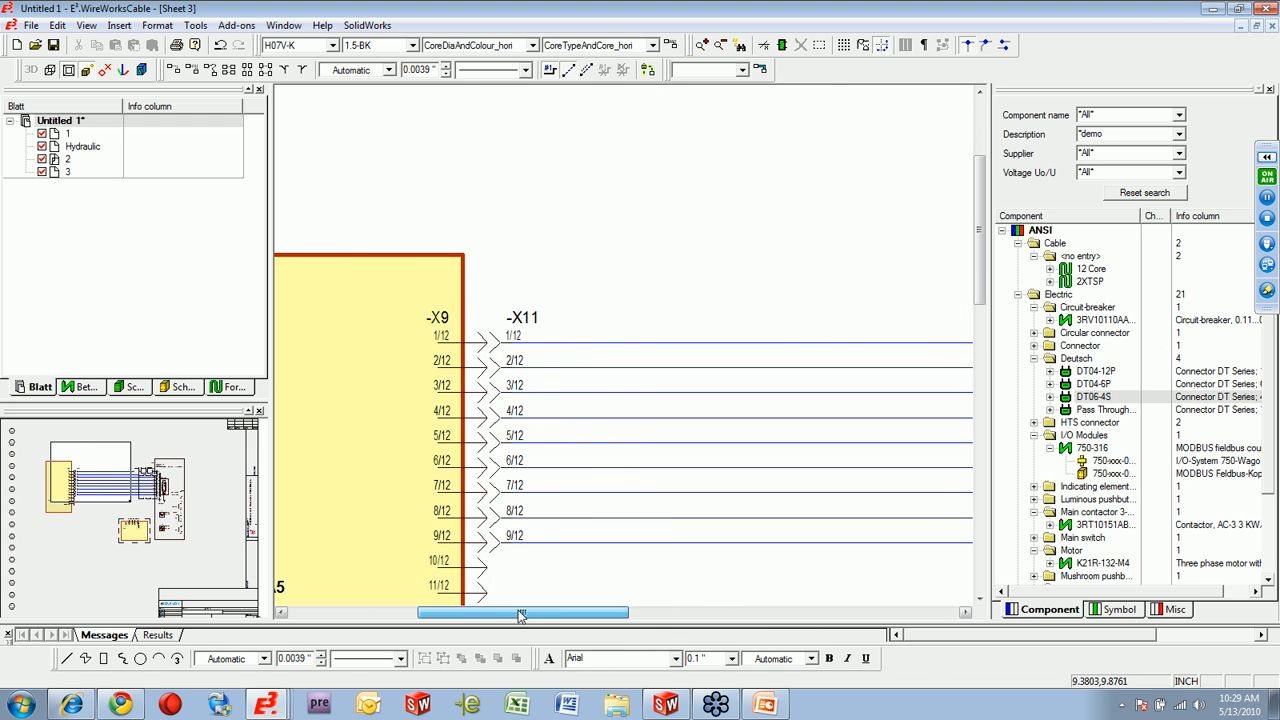
pyautogui.scroll(-3, 580, 590)
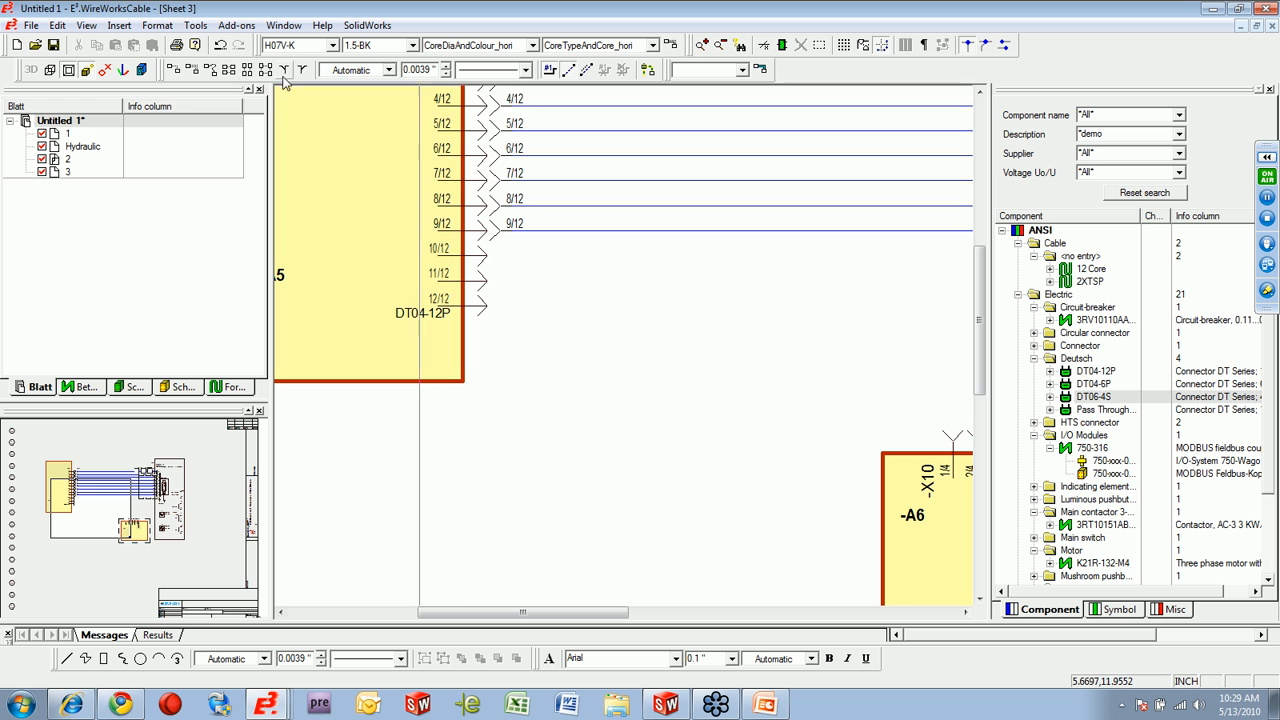
pyautogui.moveTo(559, 338); pyautogui.dragTo(455, 248)
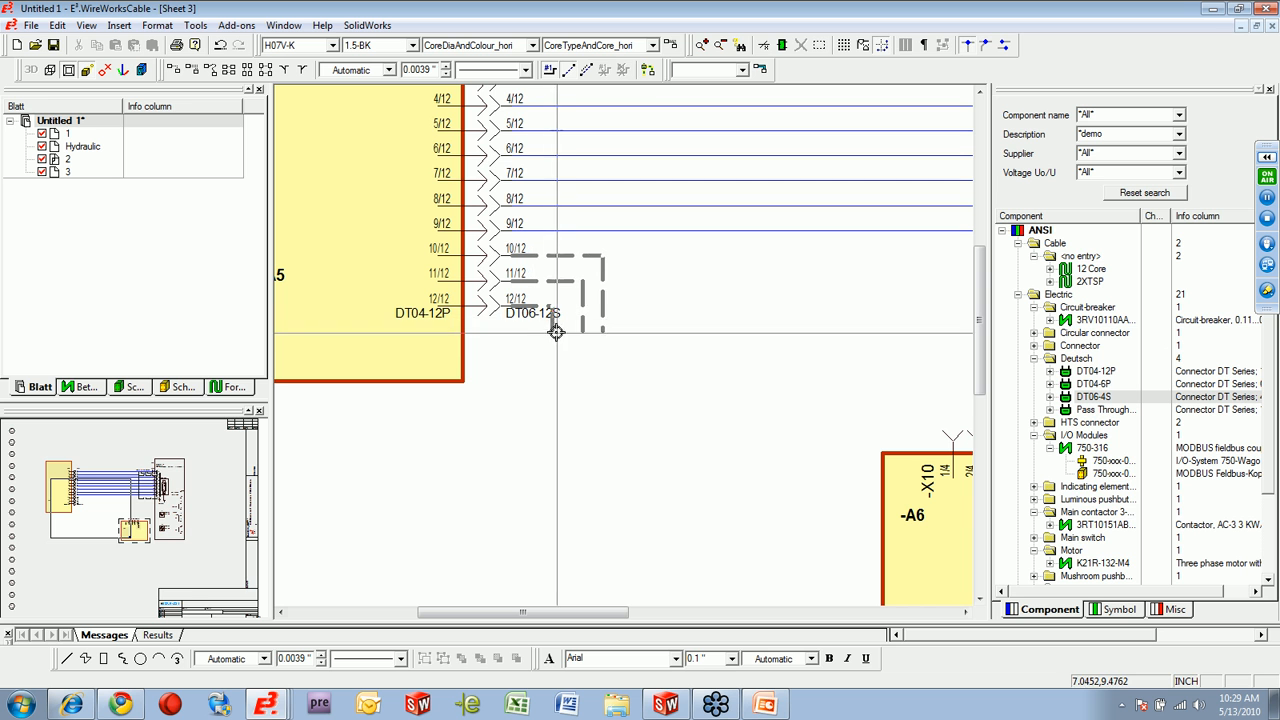
pyautogui.moveTo(567, 617); pyautogui.dragTo(620, 617)
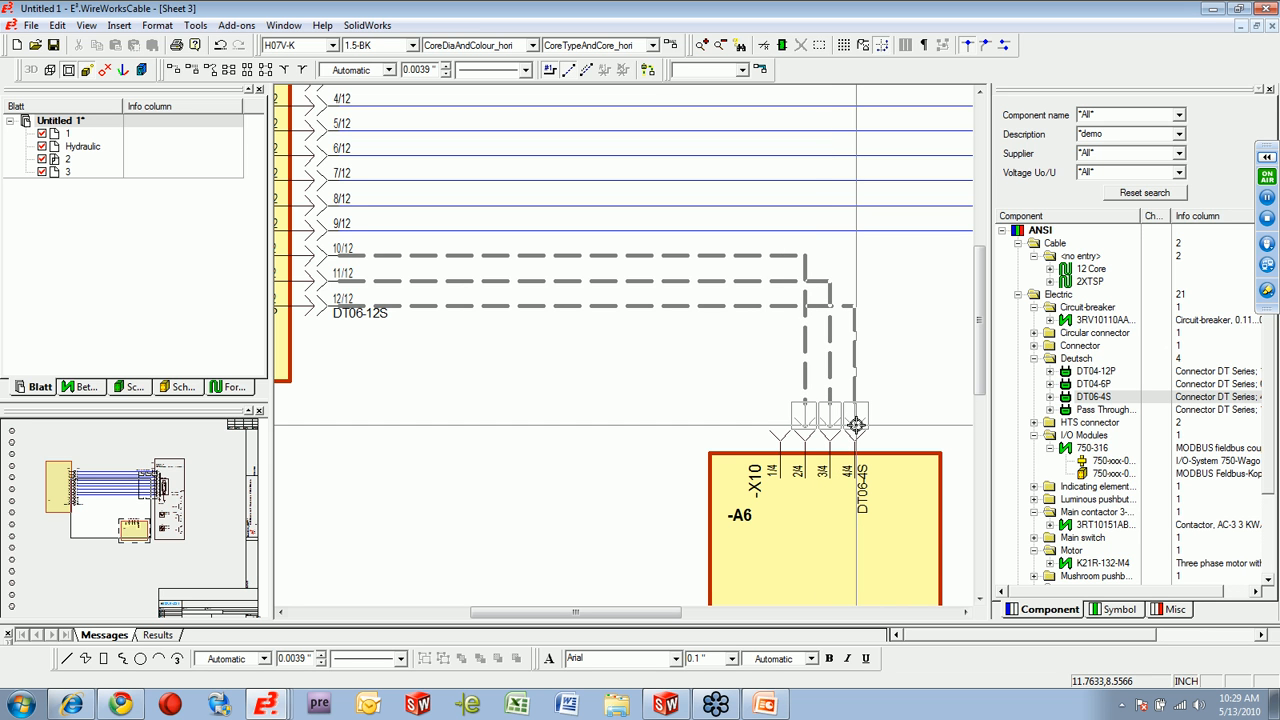
pyautogui.click(856, 424)
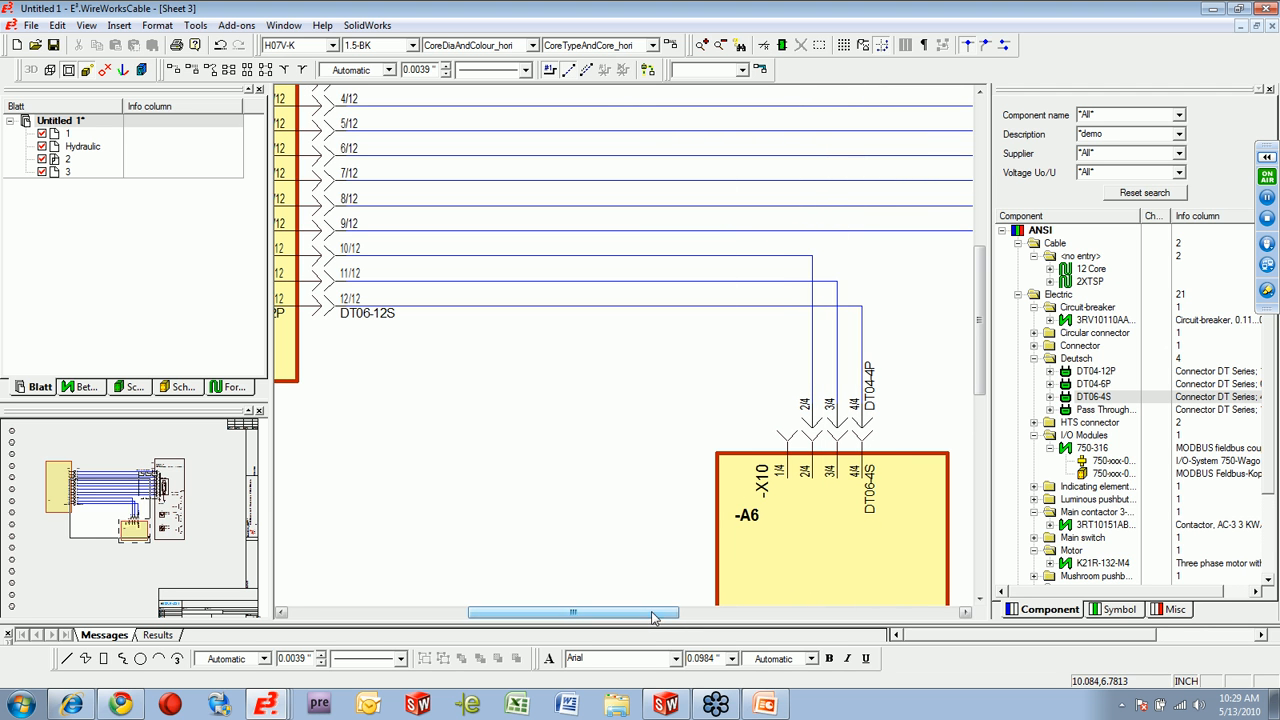
# Review the mated connectors on the sheet, and examine the 12 Core cable's SH1 conductors in the component library.
pyautogui.scroll(3, 628, 490)
pyautogui.scroll(-2, 628, 490)
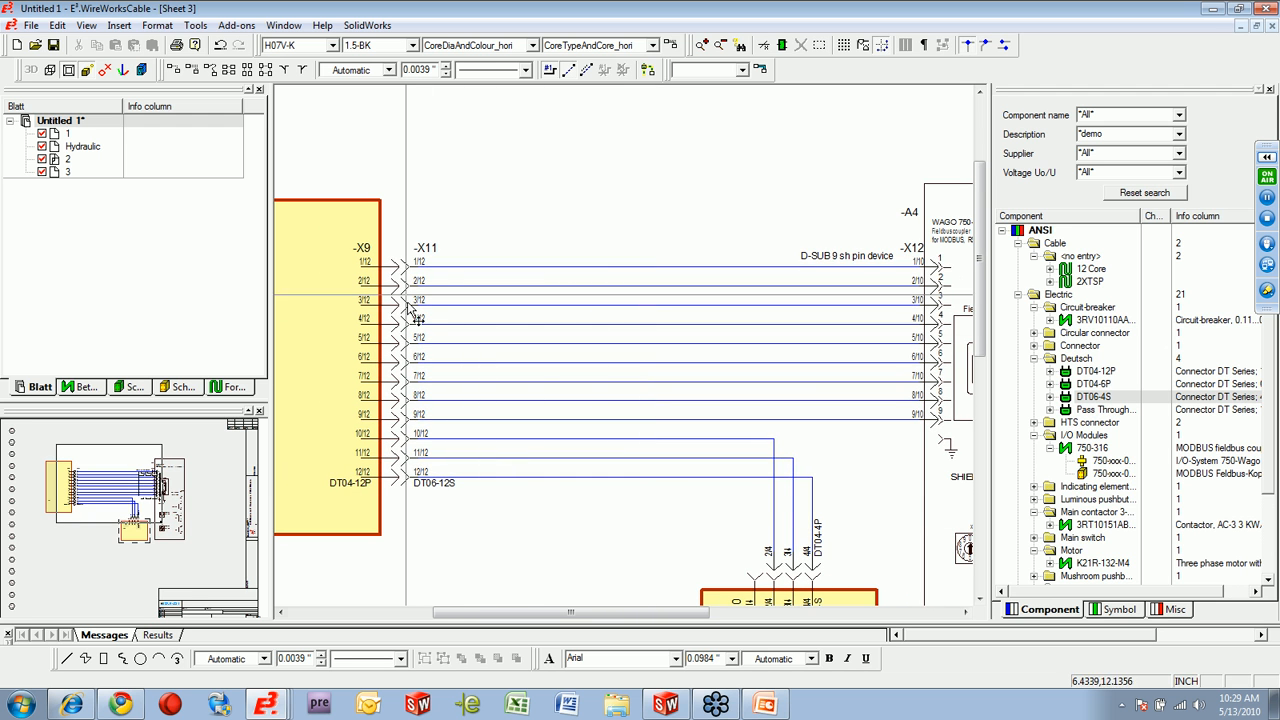
pyautogui.moveTo(422, 485)
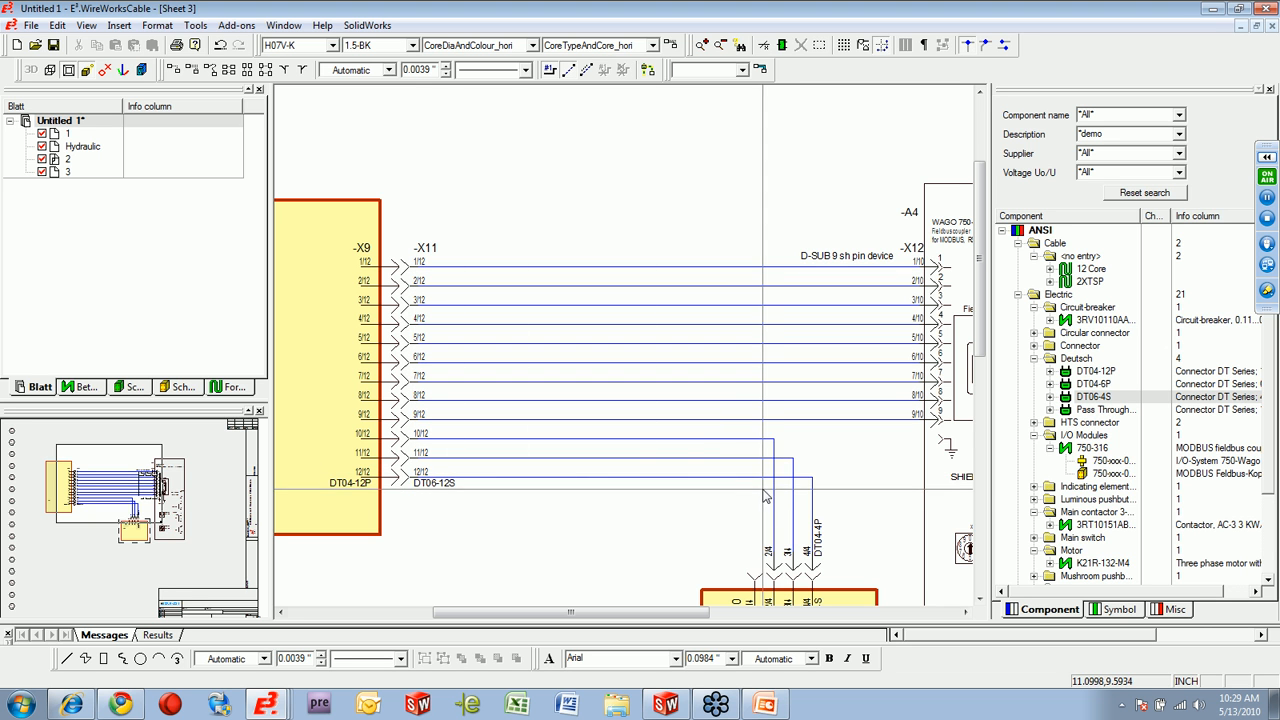
pyautogui.scroll(-3, 980, 360)
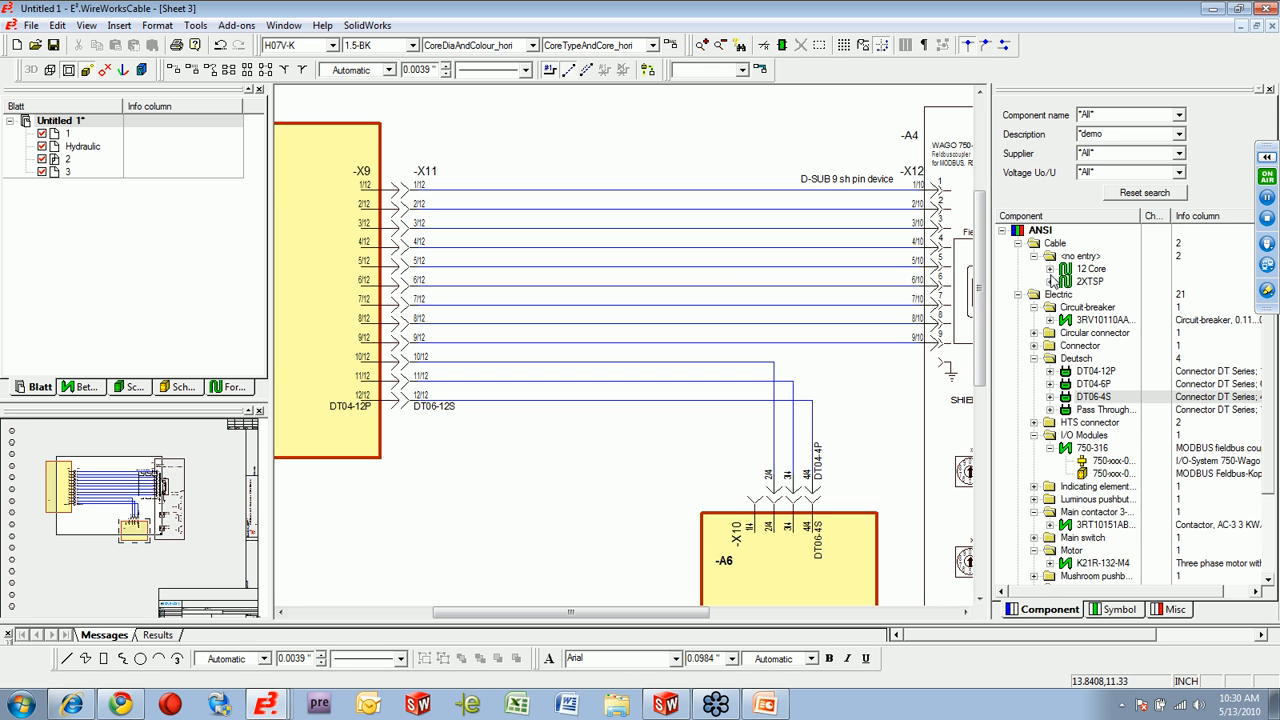
pyautogui.click(1050, 270)
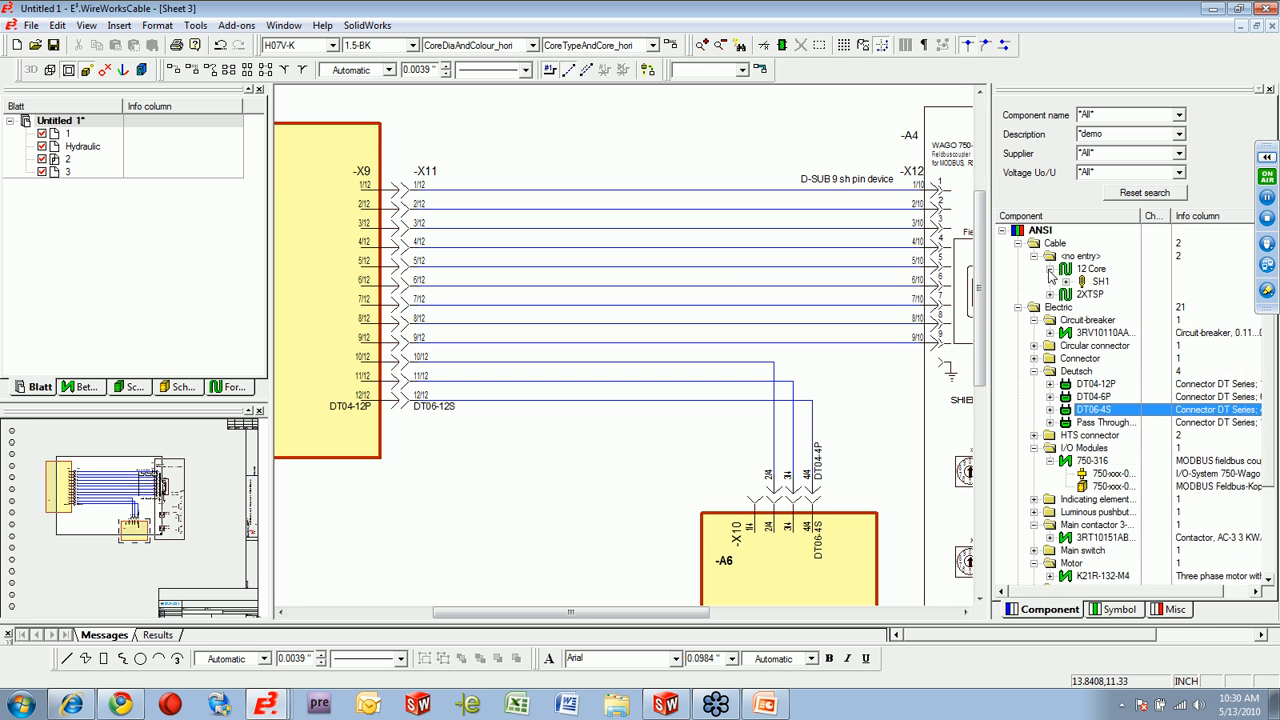
pyautogui.click(1066, 283)
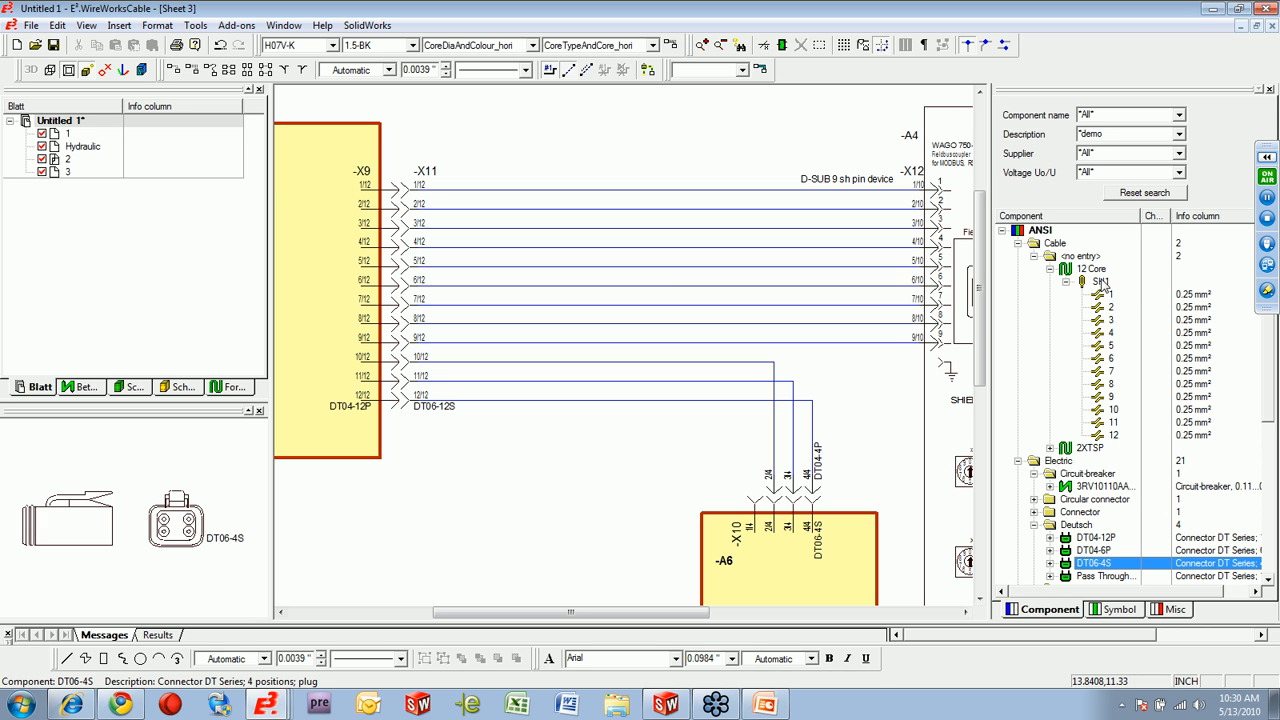
pyautogui.click(1098, 270)
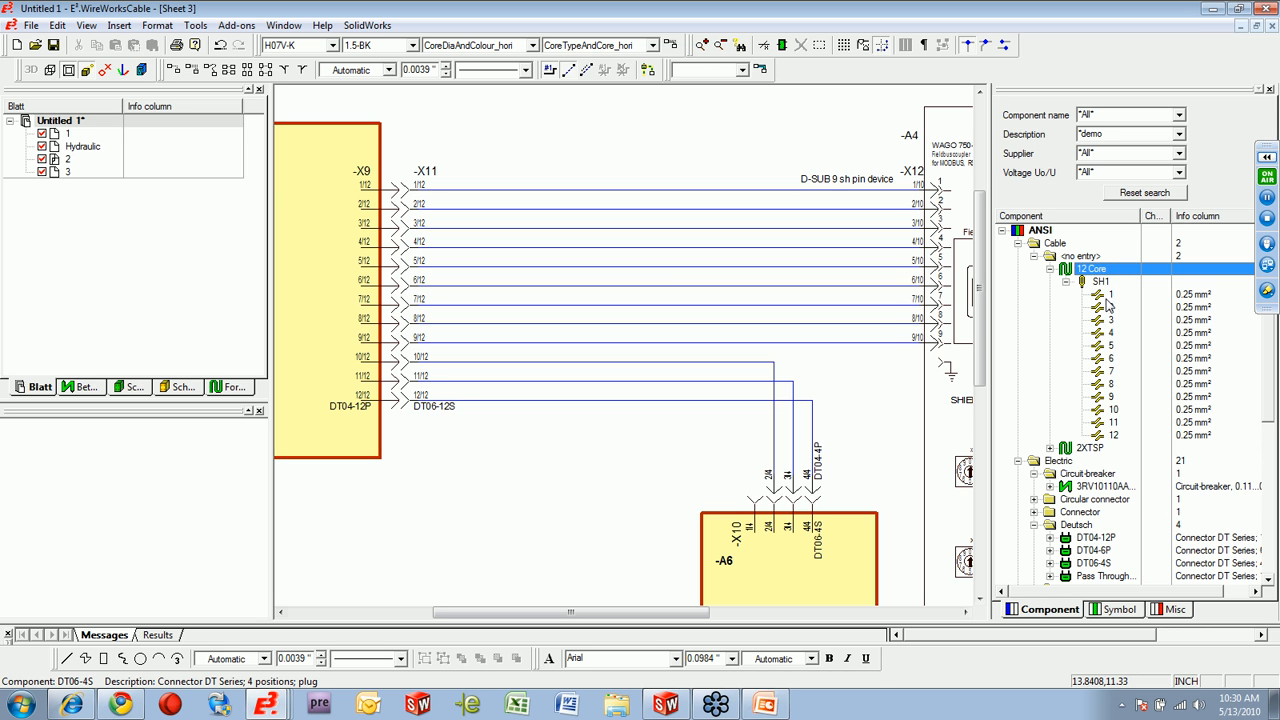
pyautogui.click(1109, 296)
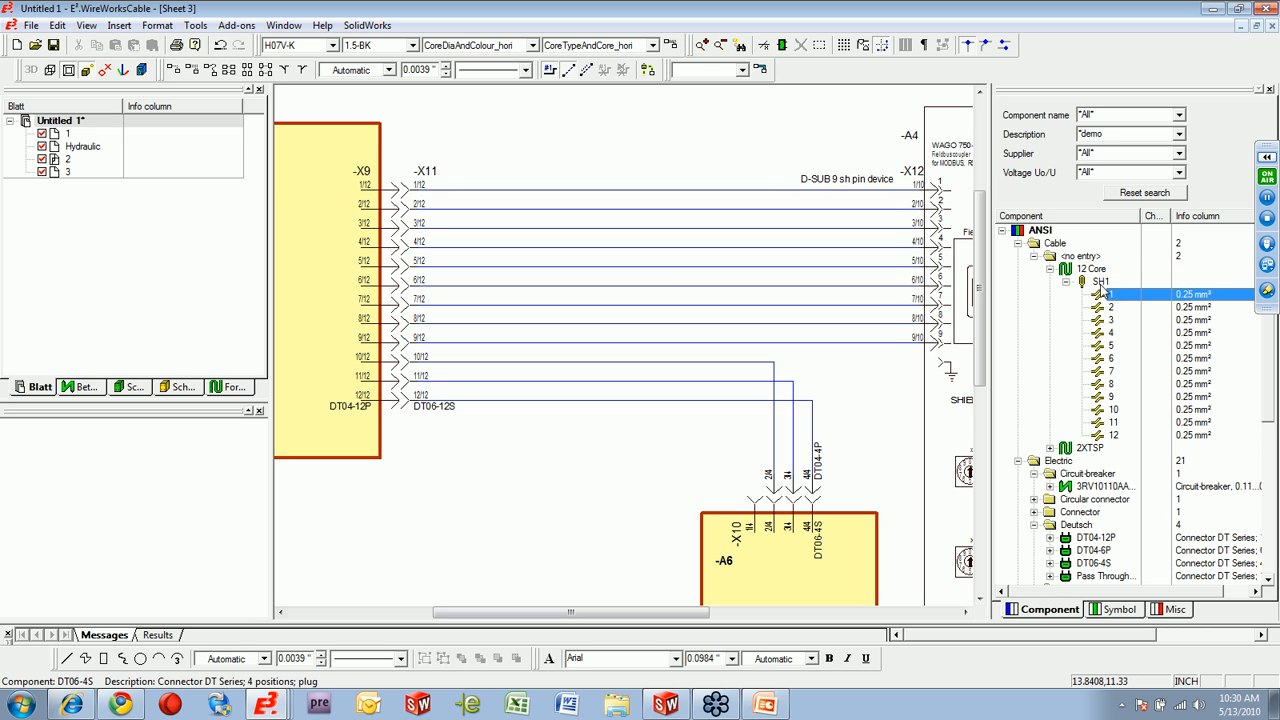
pyautogui.click(1100, 282)
# Connect the 12 Core cable continuously across all twelve wires, and check the conductor size and colour labels.
pyautogui.rightClick(1096, 271)
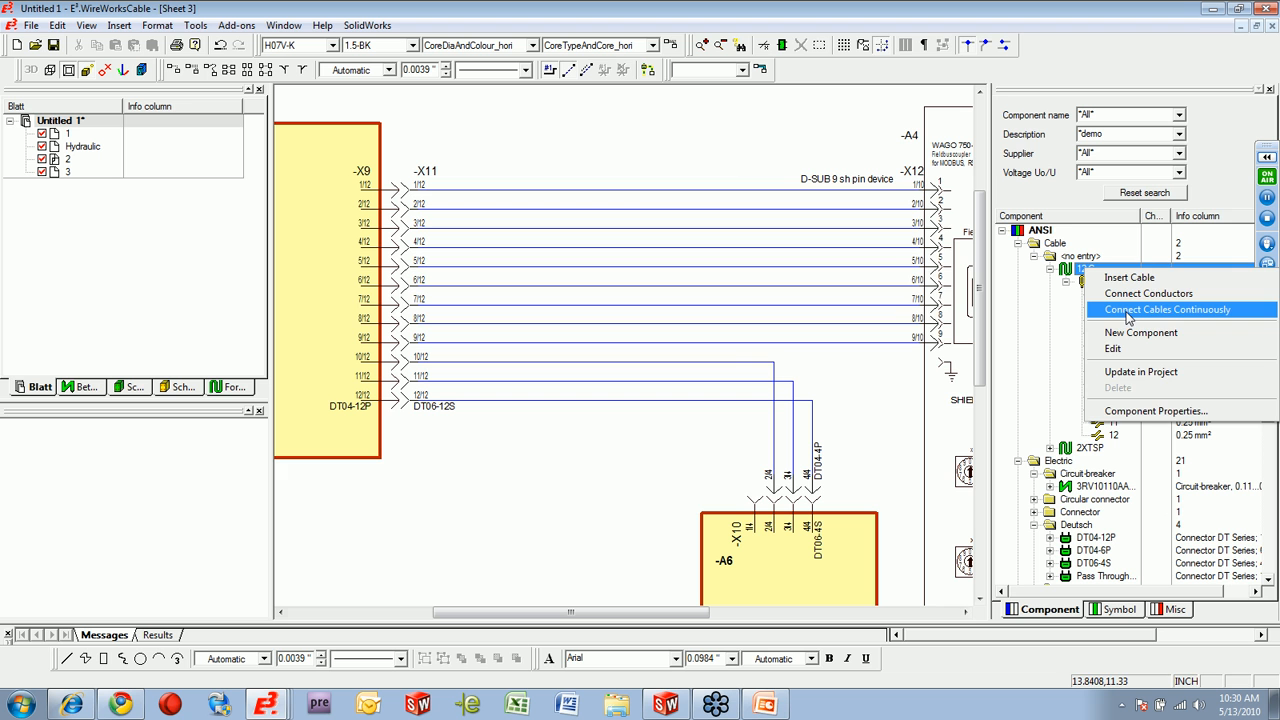
pyautogui.click(1128, 310)
pyautogui.click(603, 405)
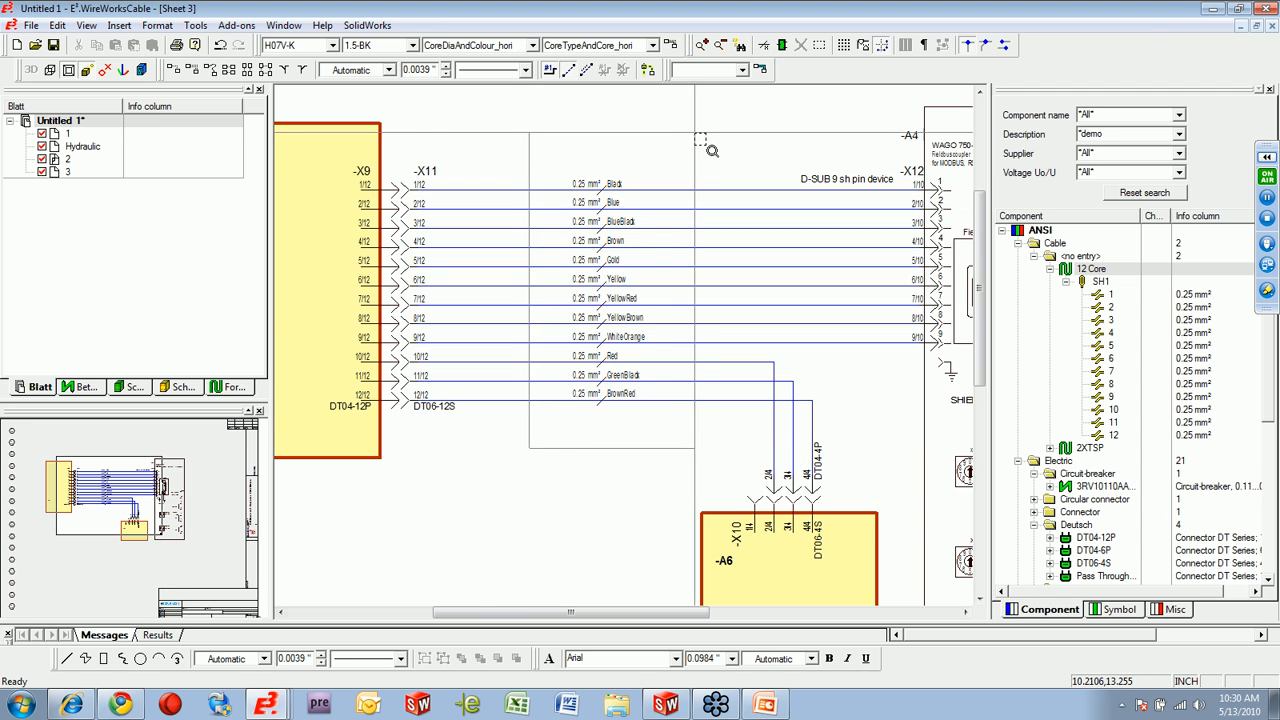
pyautogui.scroll(2, 590, 206)
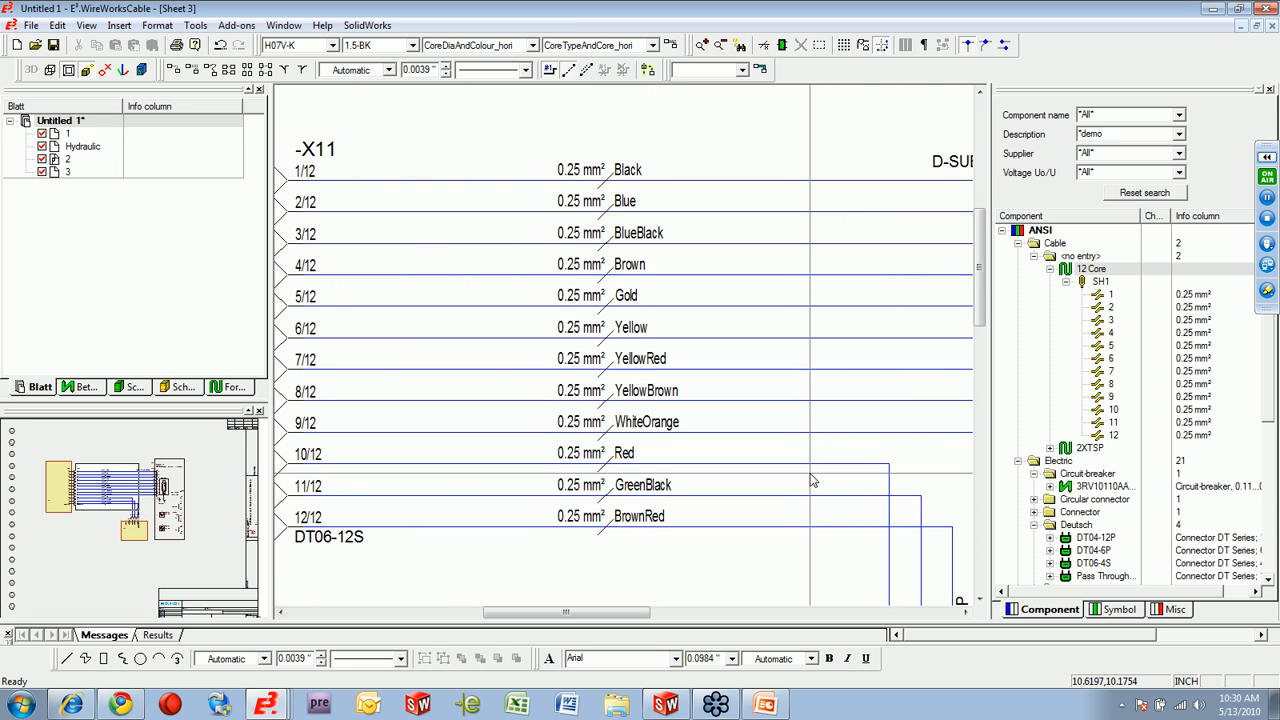
pyautogui.scroll(-1, 765, 545)
pyautogui.scroll(-2, 765, 545)
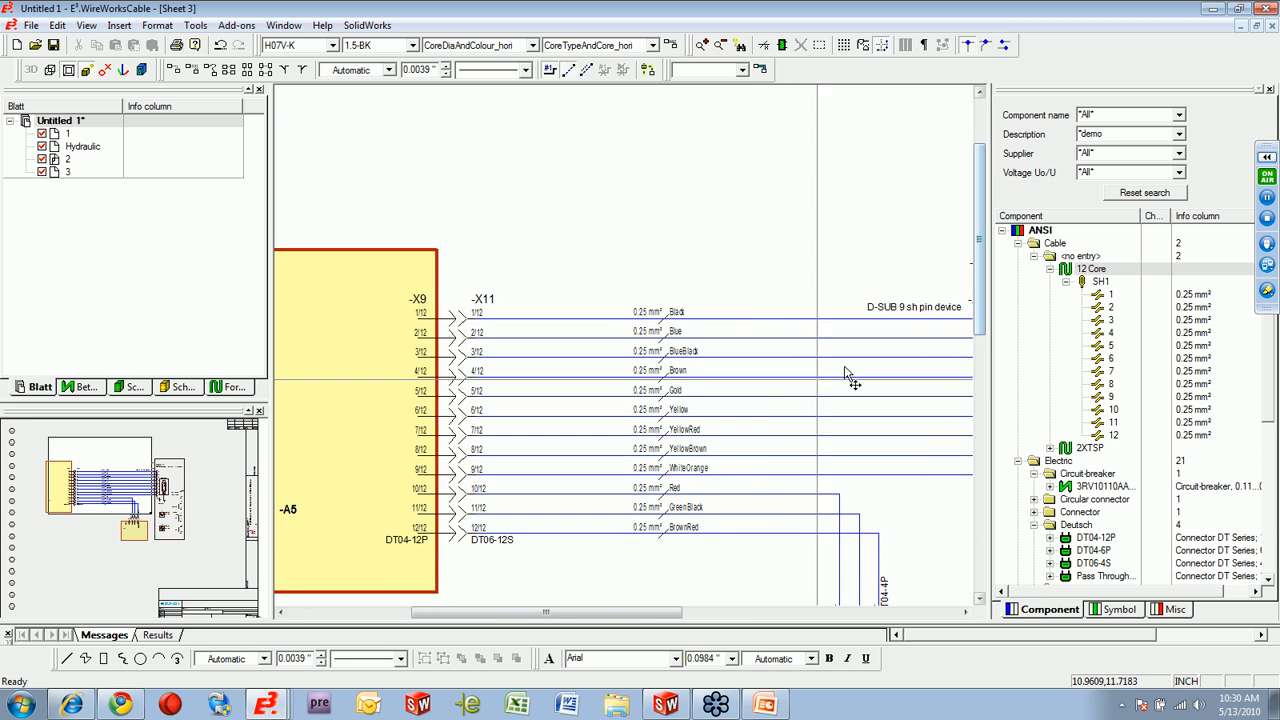
pyautogui.moveTo(979, 292); pyautogui.dragTo(981, 350)
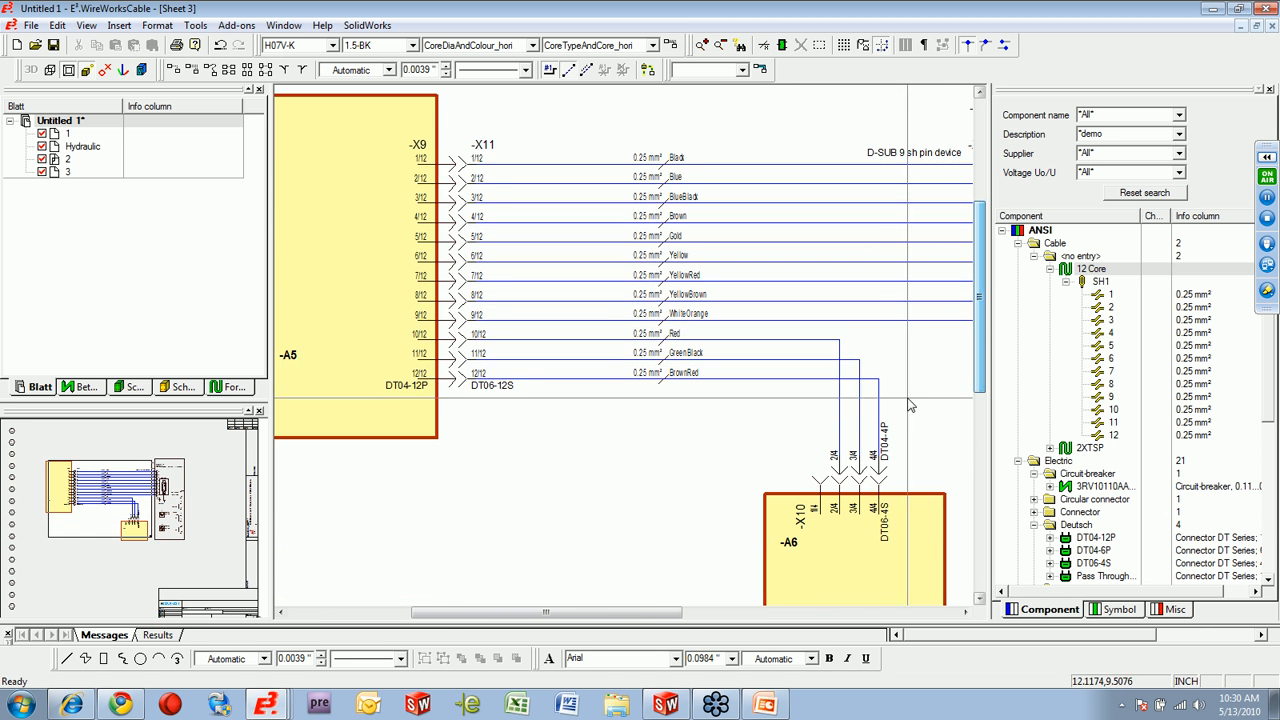
pyautogui.scroll(-3, 880, 430)
pyautogui.moveTo(683, 617); pyautogui.dragTo(766, 617)
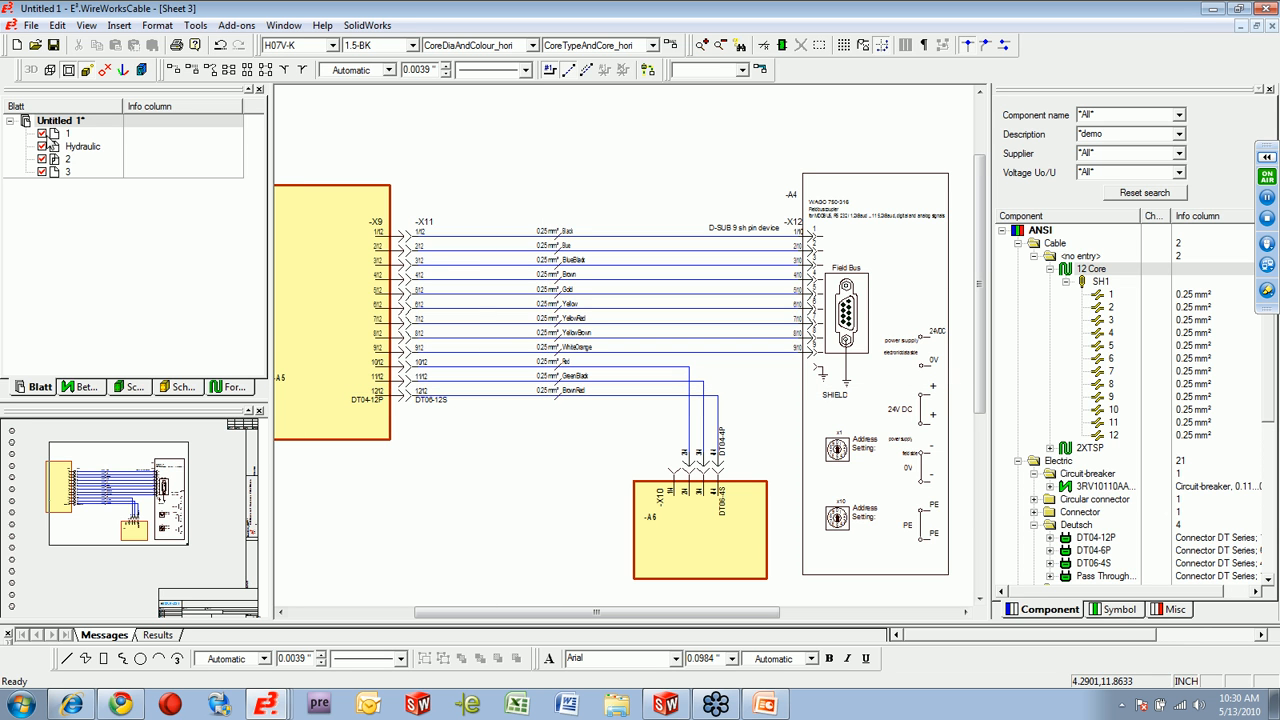
# Insert a new sheet 4 into the project with the offered sheet settings.
pyautogui.rightClick(63, 122)
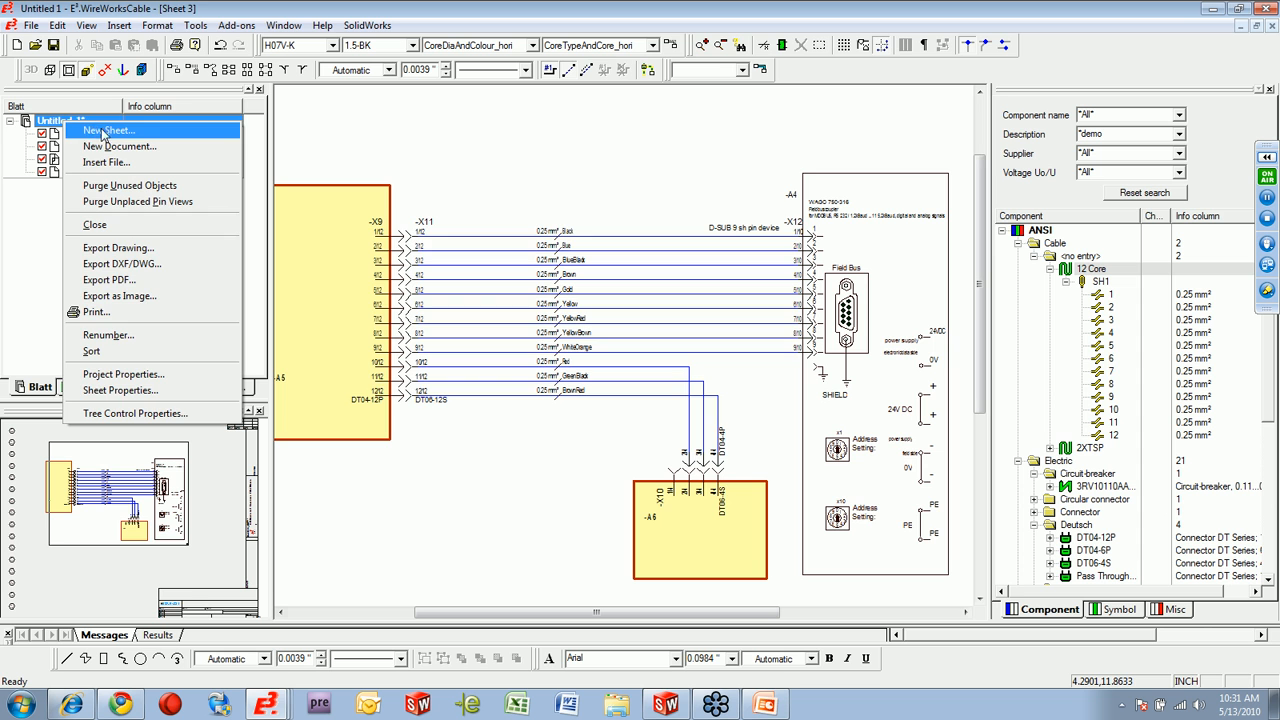
pyautogui.click(107, 131)
pyautogui.click(622, 463)
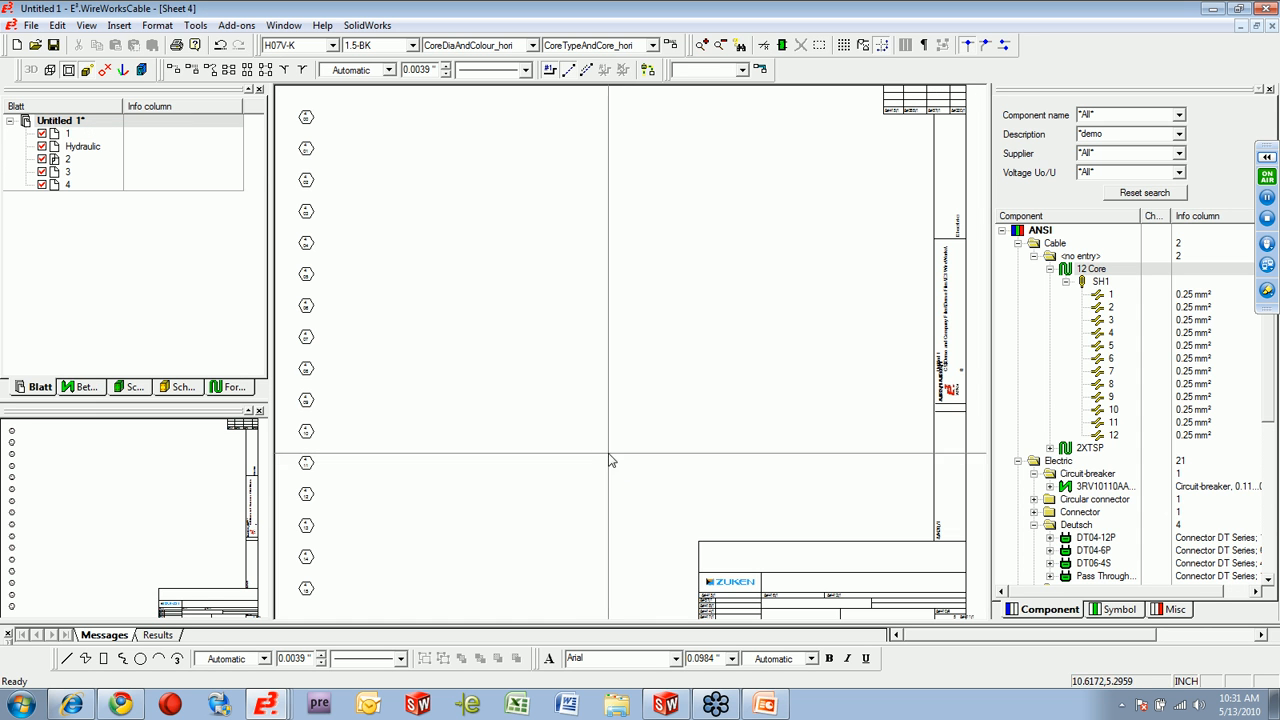
# Expand cable -W2 and its SH1 bundle in the device tree, and examine which connector pins each conductor joins.
pyautogui.click(86, 387)
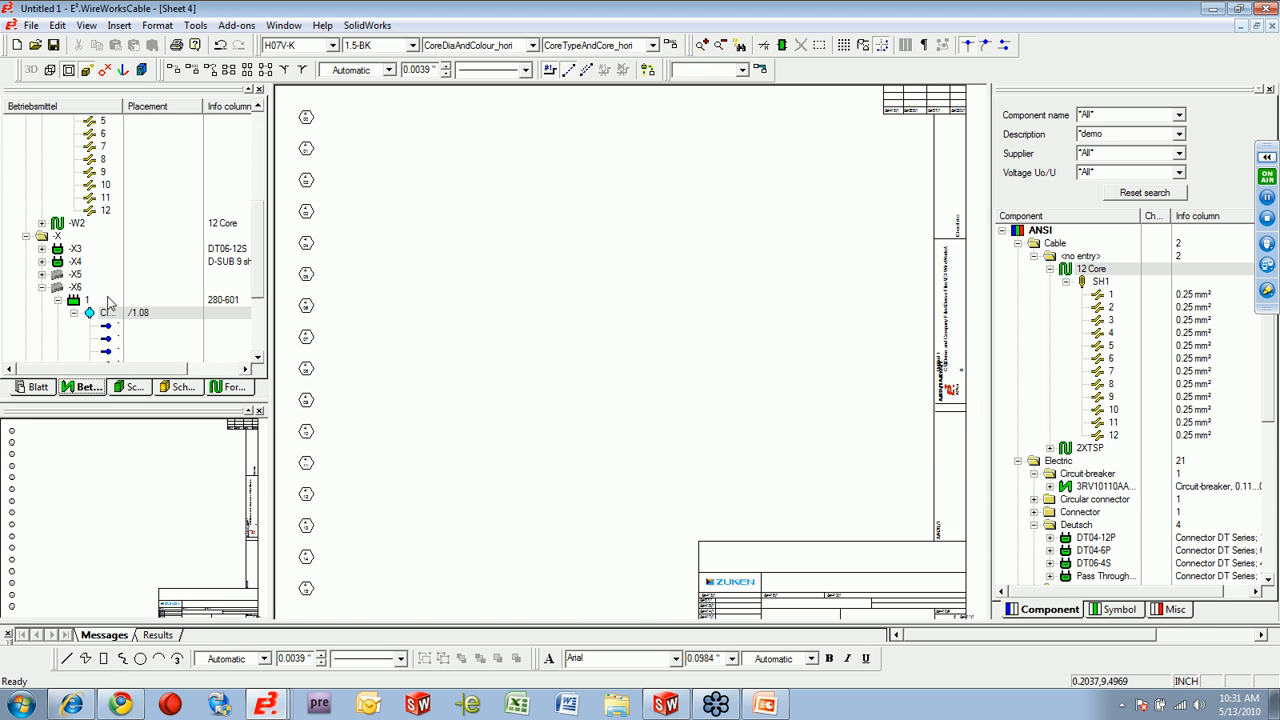
pyautogui.click(41, 223)
pyautogui.doubleClick(66, 234)
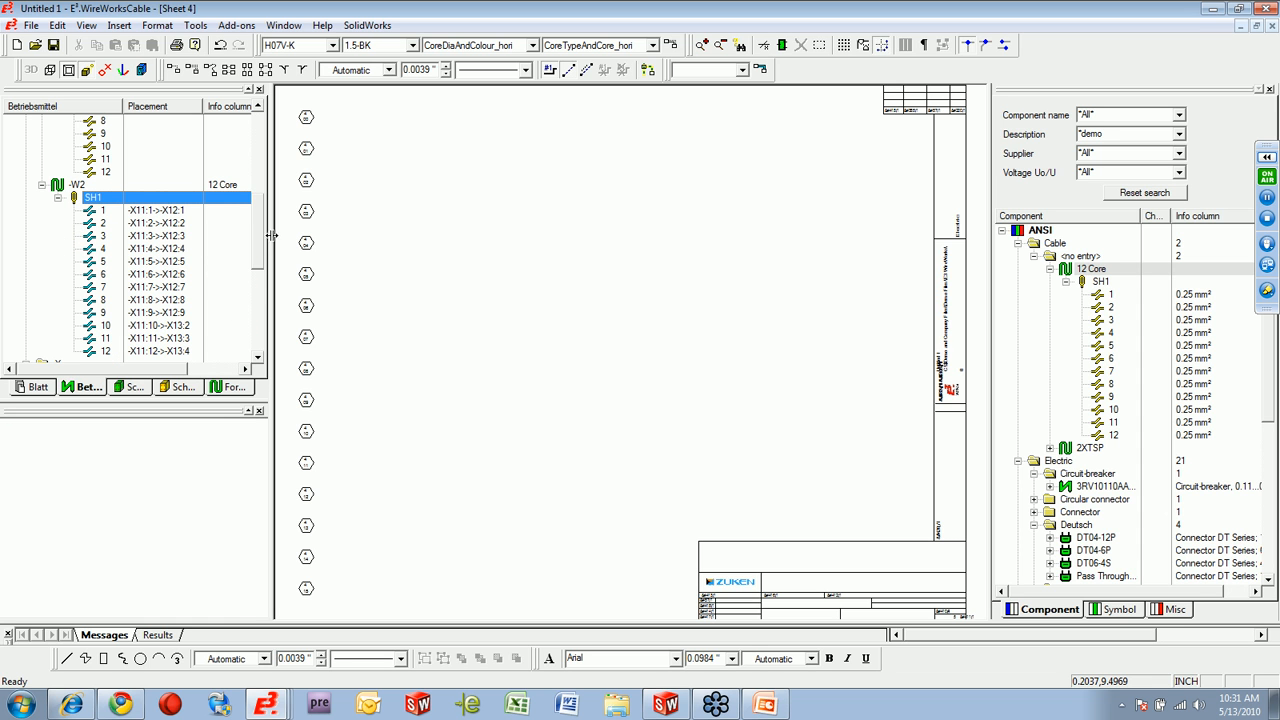
pyautogui.moveTo(263, 237); pyautogui.dragTo(257, 254)
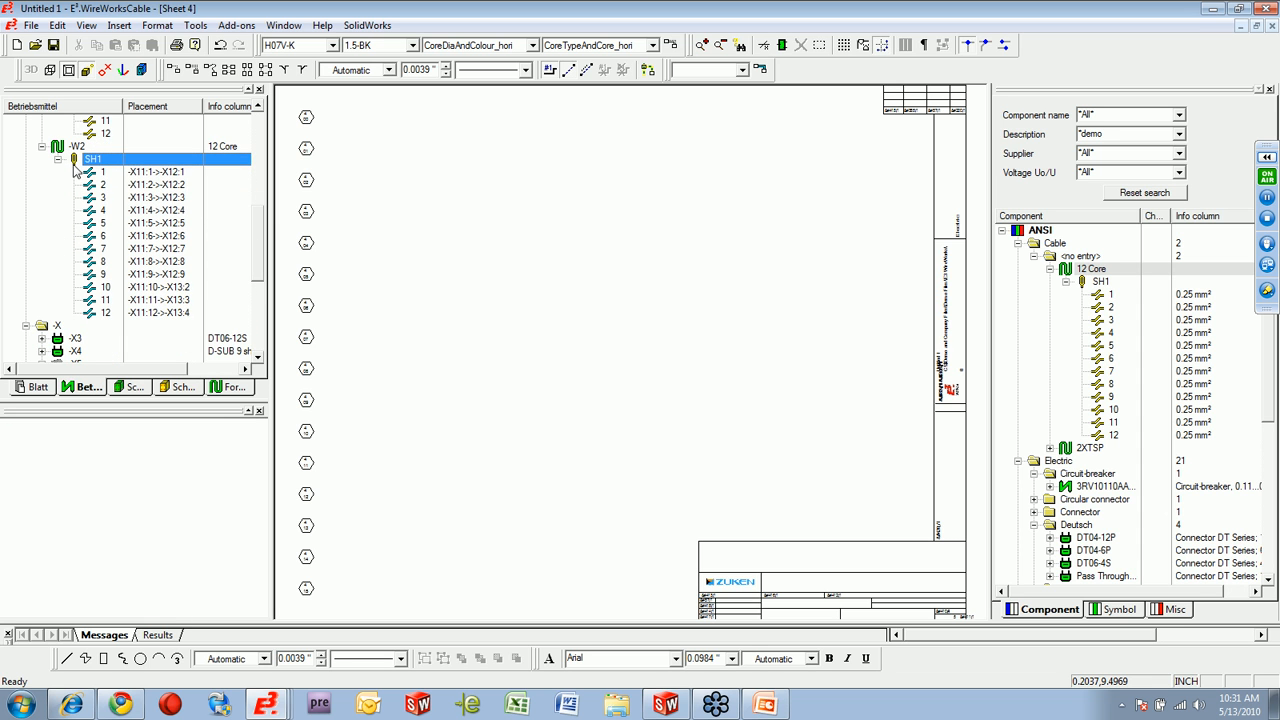
# From cable -W2 in the device tree, place a new device view of connector -X11 as single pins with symbol DT06-S012TP on sheet 4.
pyautogui.click(96, 174)
pyautogui.click(98, 186)
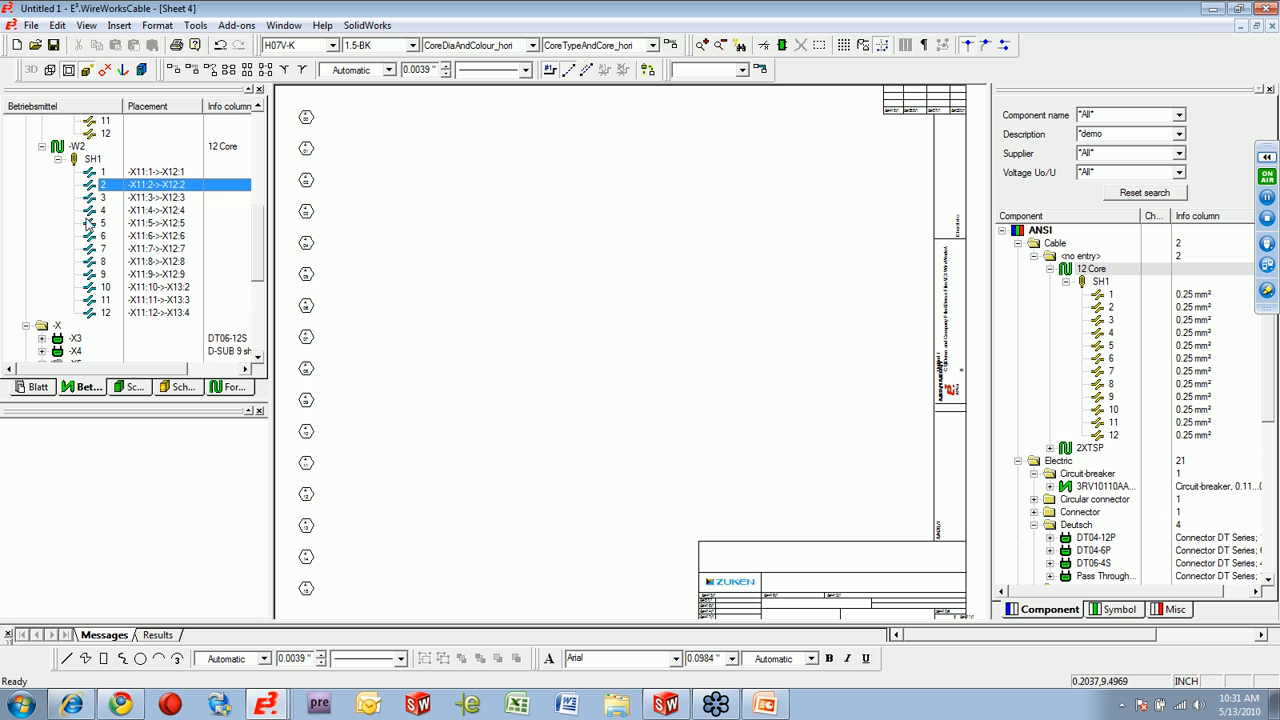
pyautogui.rightClick(77, 148)
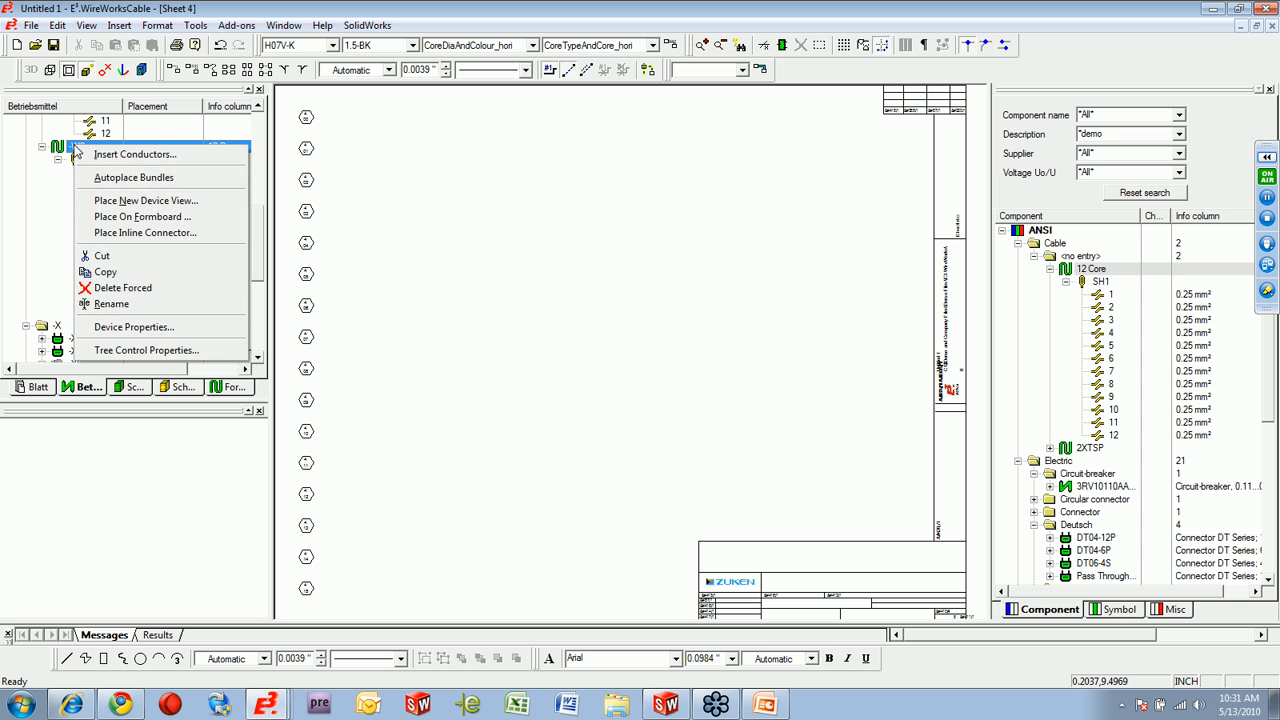
pyautogui.click(193, 204)
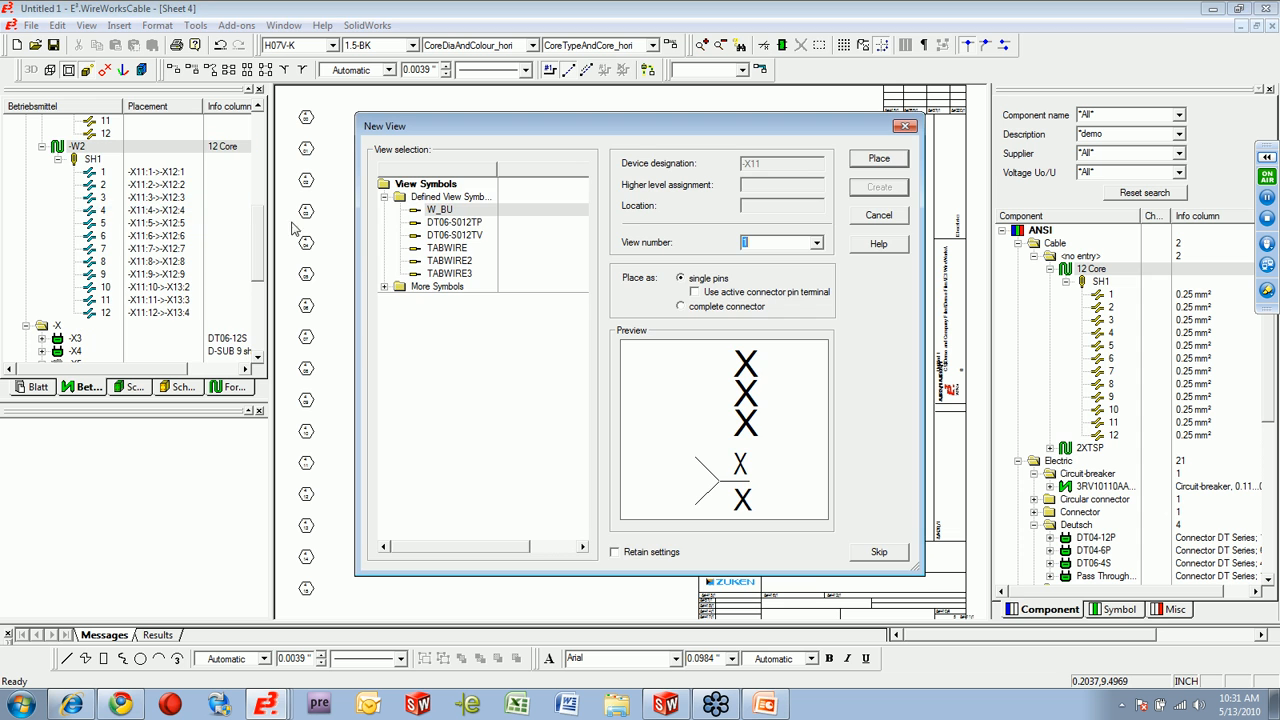
pyautogui.click(458, 222)
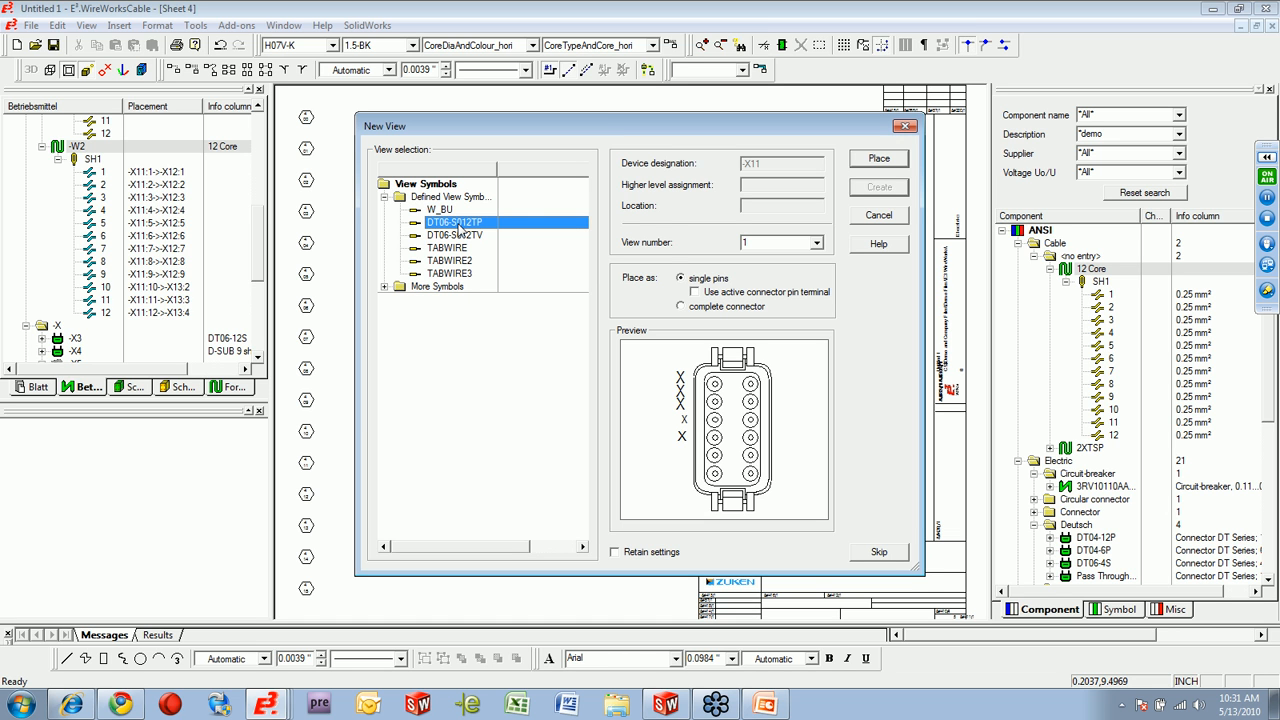
pyautogui.click(440, 210)
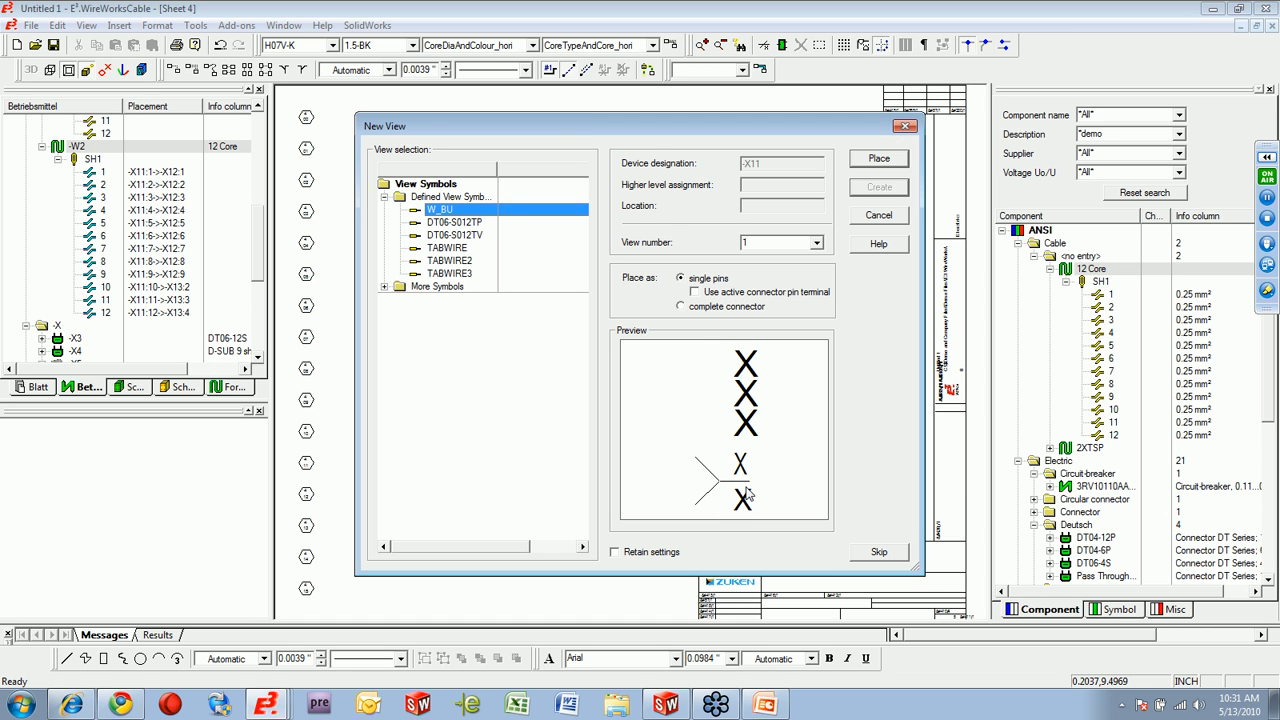
pyautogui.click(471, 224)
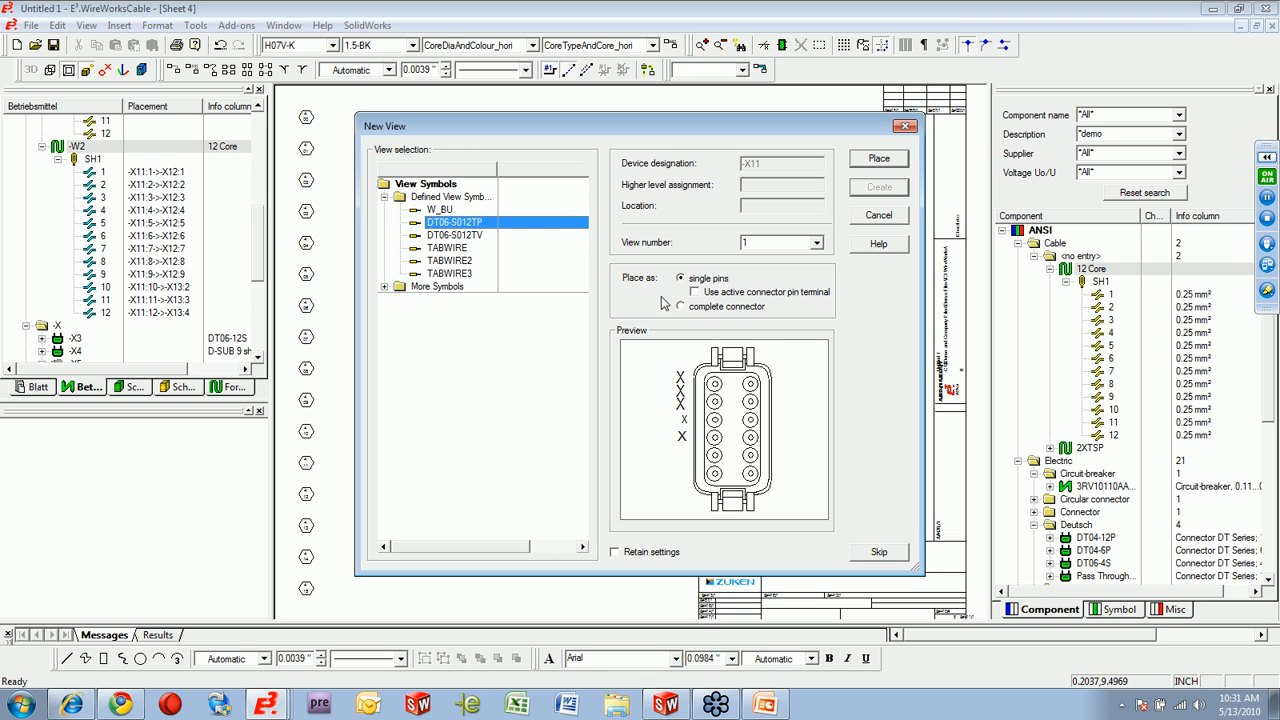
pyautogui.click(888, 158)
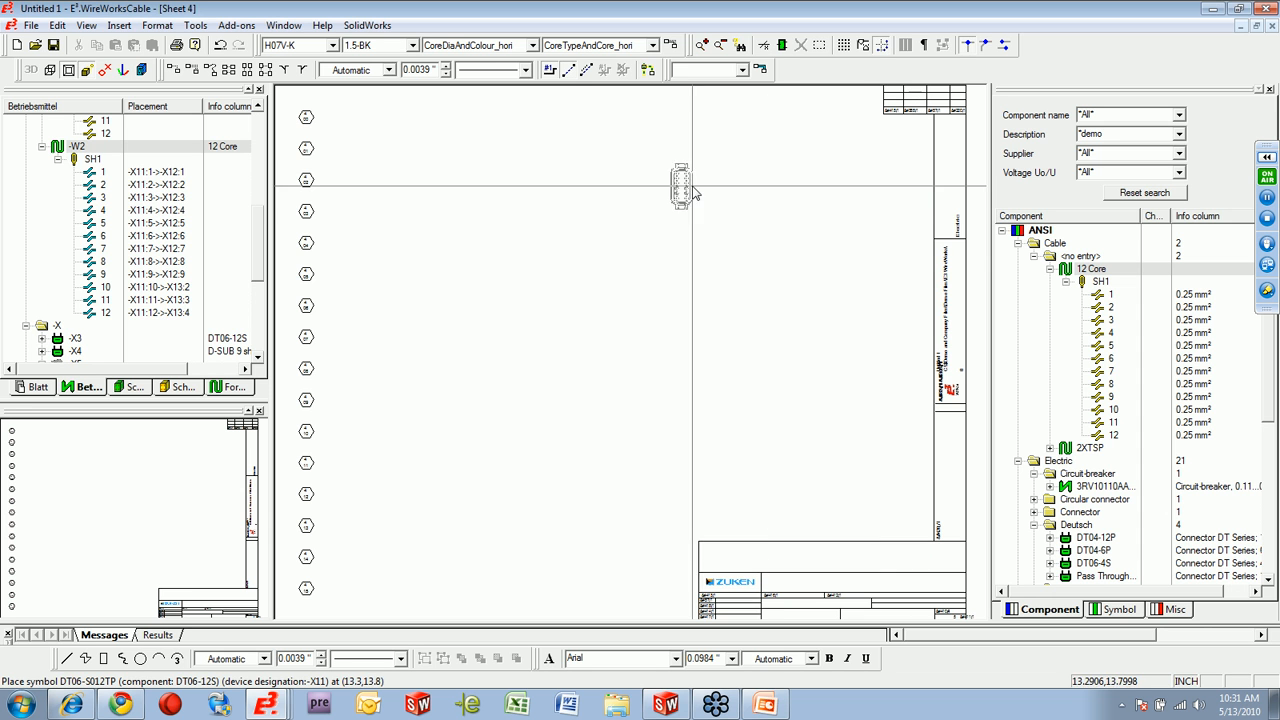
pyautogui.click(445, 215)
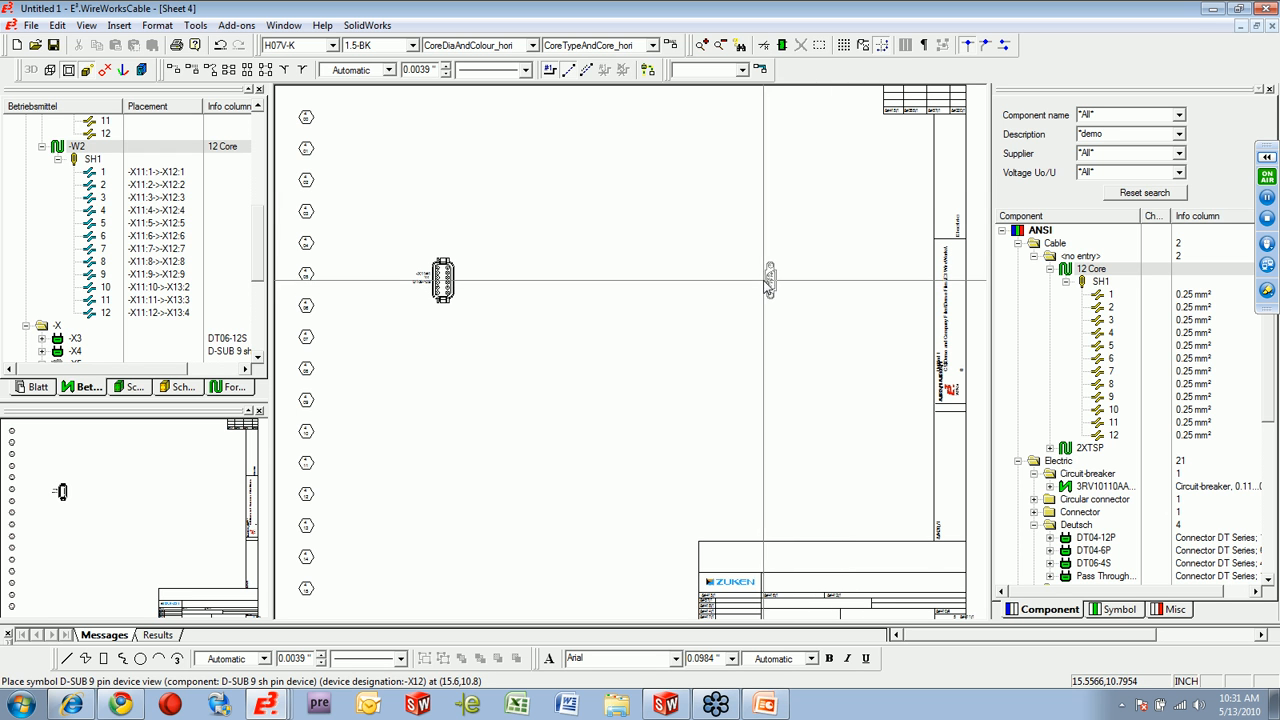
# Place the D-SUB 9 pin device view of -X12 opposite -X11, and the DT04-P004TP view of -X13 below -X12.
pyautogui.click(765, 286)
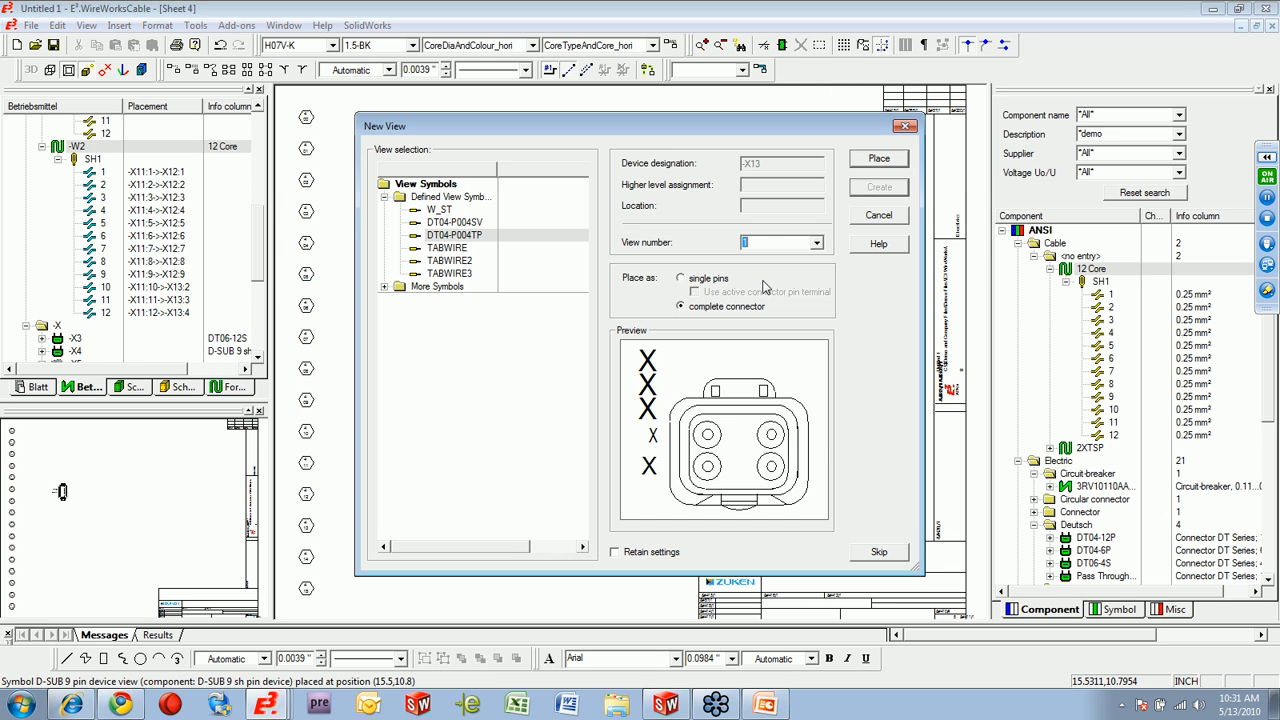
pyautogui.click(879, 162)
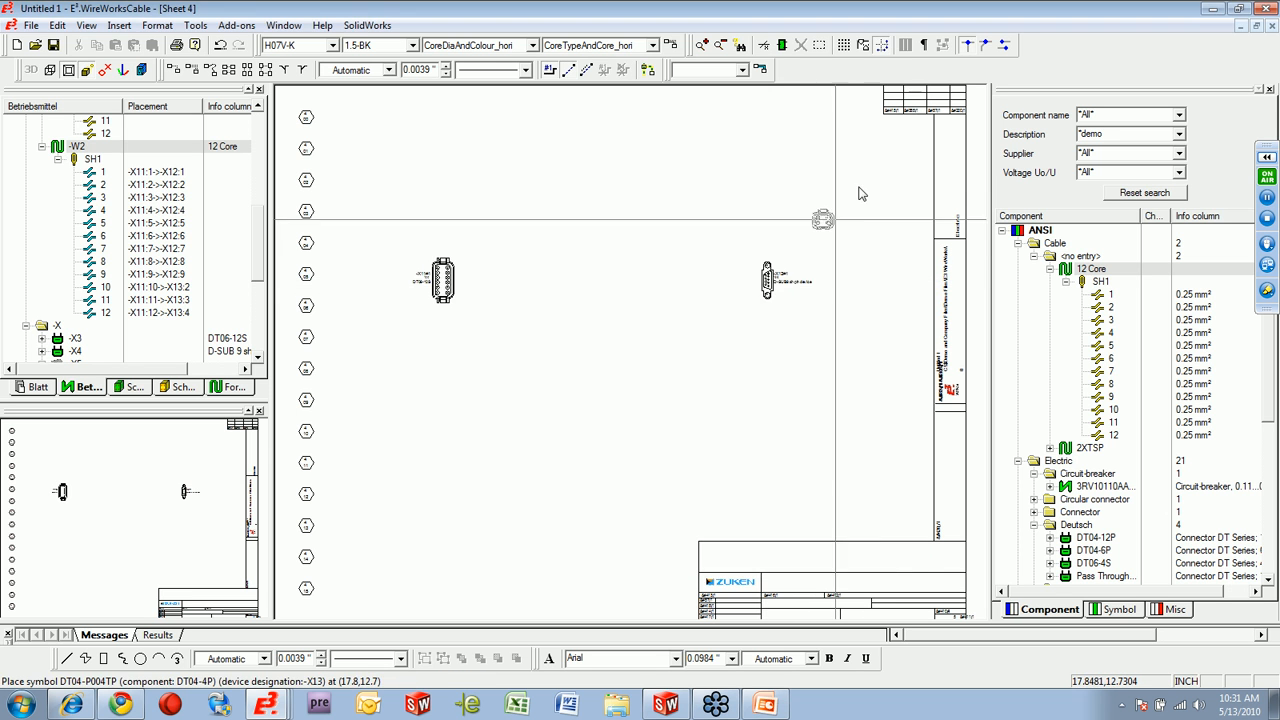
pyautogui.click(762, 369)
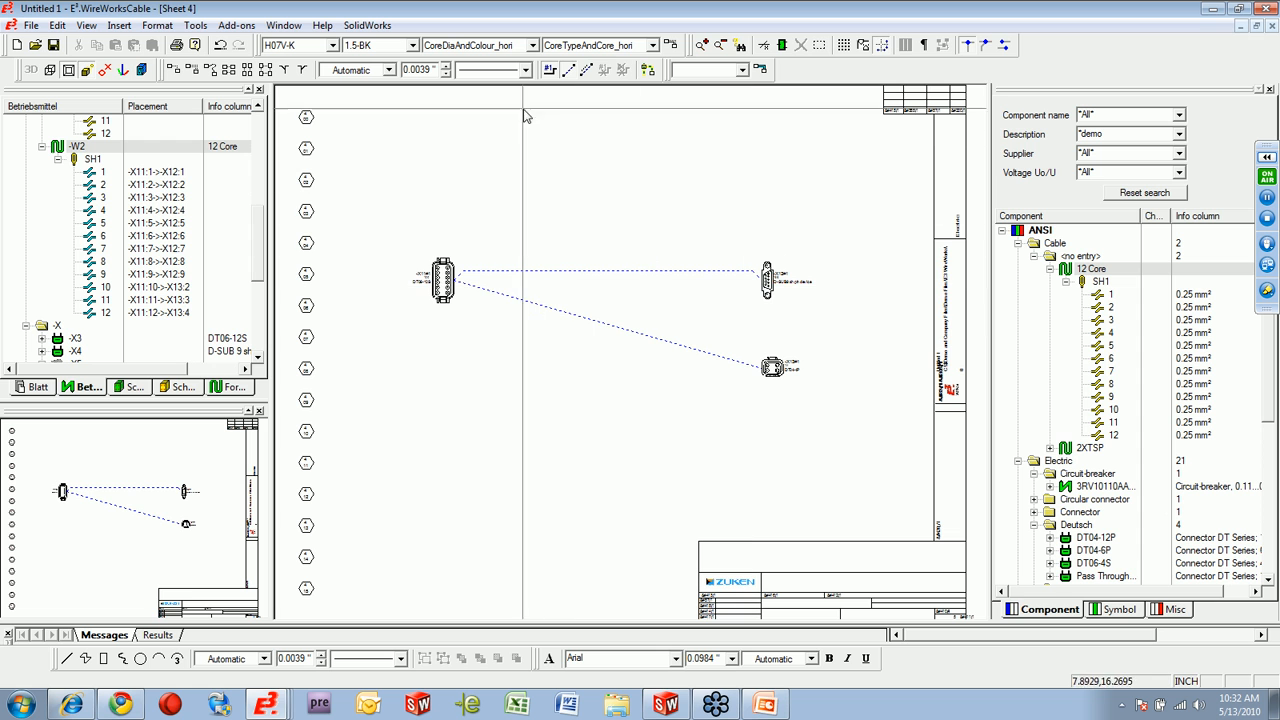
# Draw a straight connection from -X11 to -X12, and branch a right-angled connection from its middle down to -X13.
pyautogui.moveTo(414, 177); pyautogui.dragTo(778, 362)
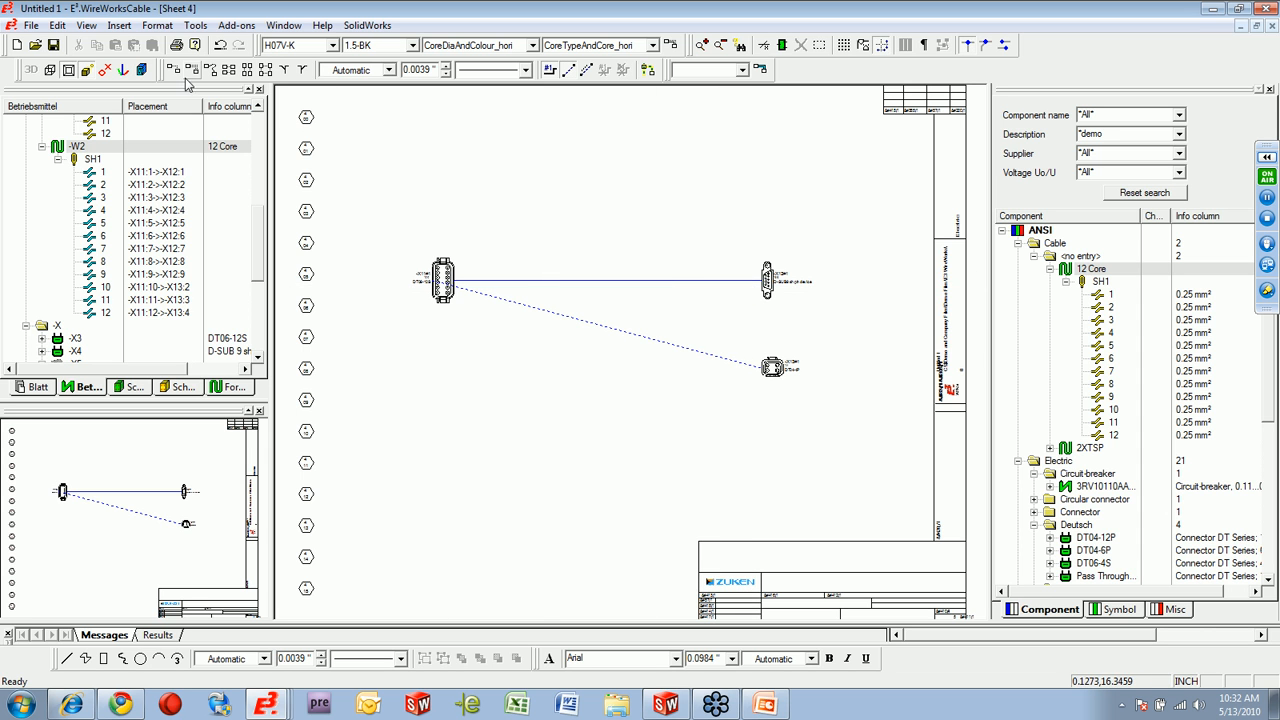
pyautogui.click(634, 279)
pyautogui.click(764, 368)
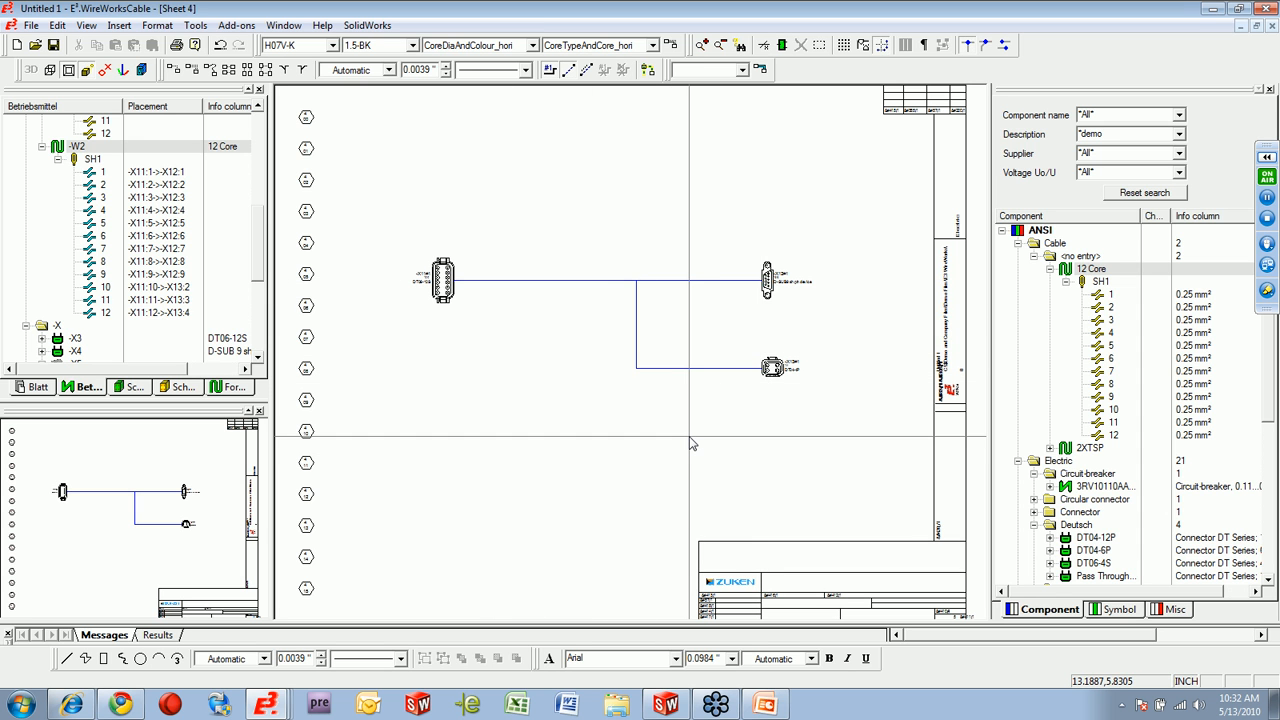
# Place a new device view of connector -X11 as a TABWIRE3 wire table beneath its connector symbol.
pyautogui.rightClick(444, 286)
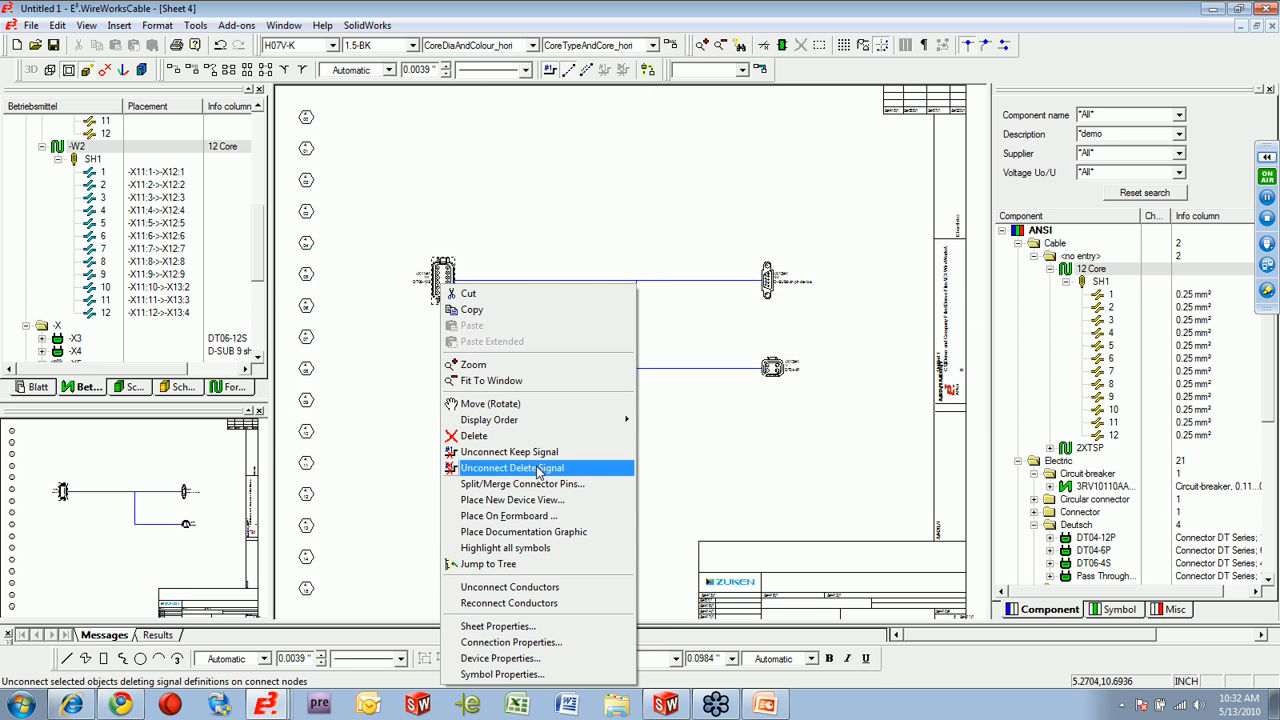
pyautogui.click(540, 500)
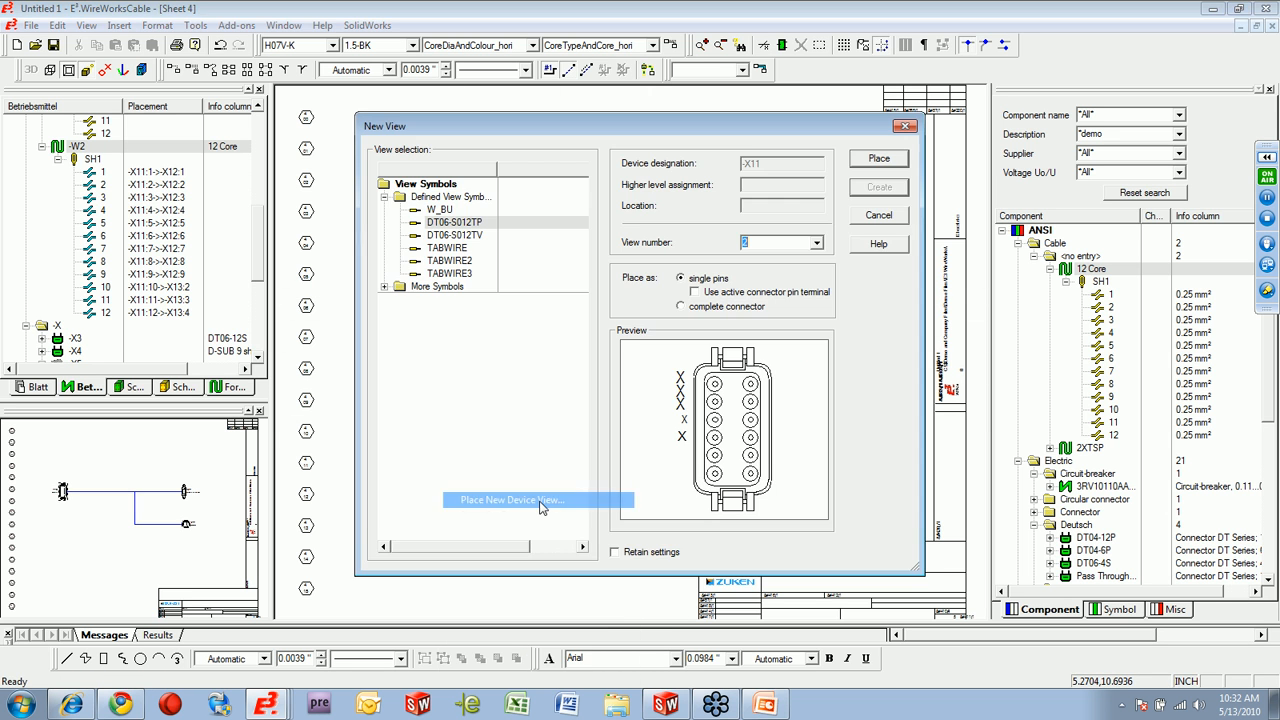
pyautogui.click(455, 273)
pyautogui.click(878, 161)
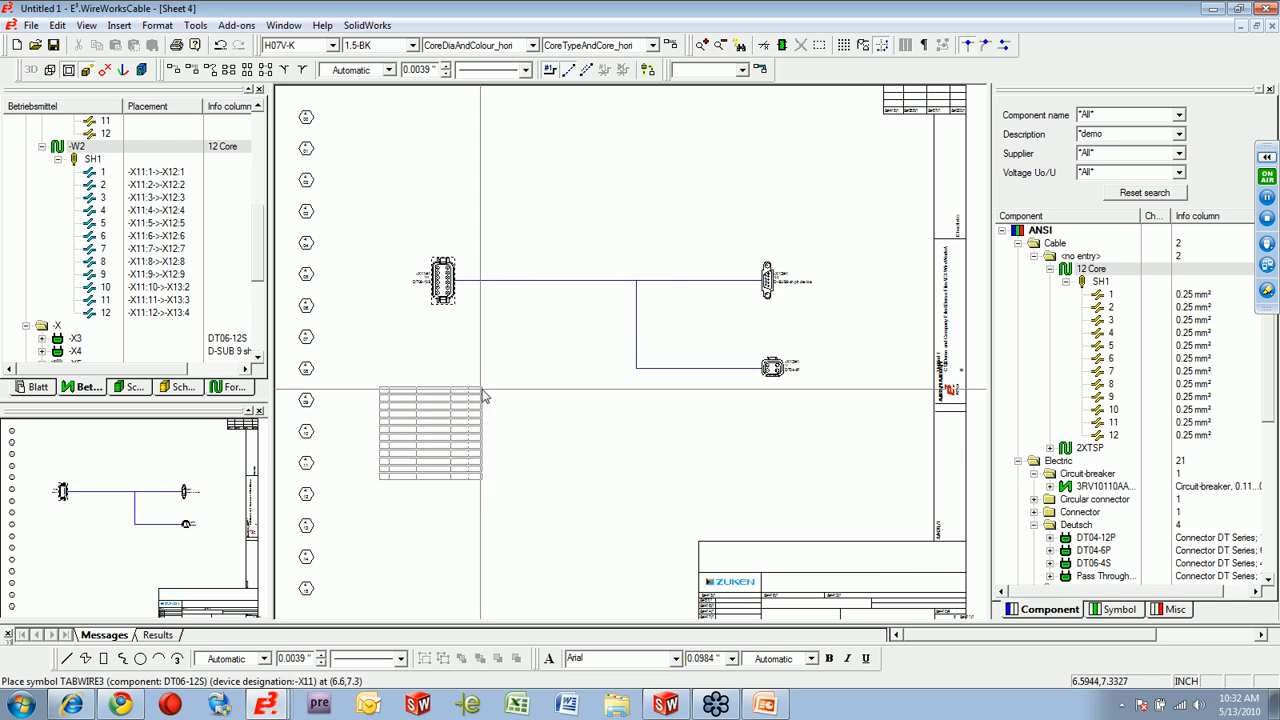
pyautogui.click(444, 342)
# Place a TABWIRE3 wire table view of connector -X12 above its D-SUB symbol.
pyautogui.rightClick(850, 272)
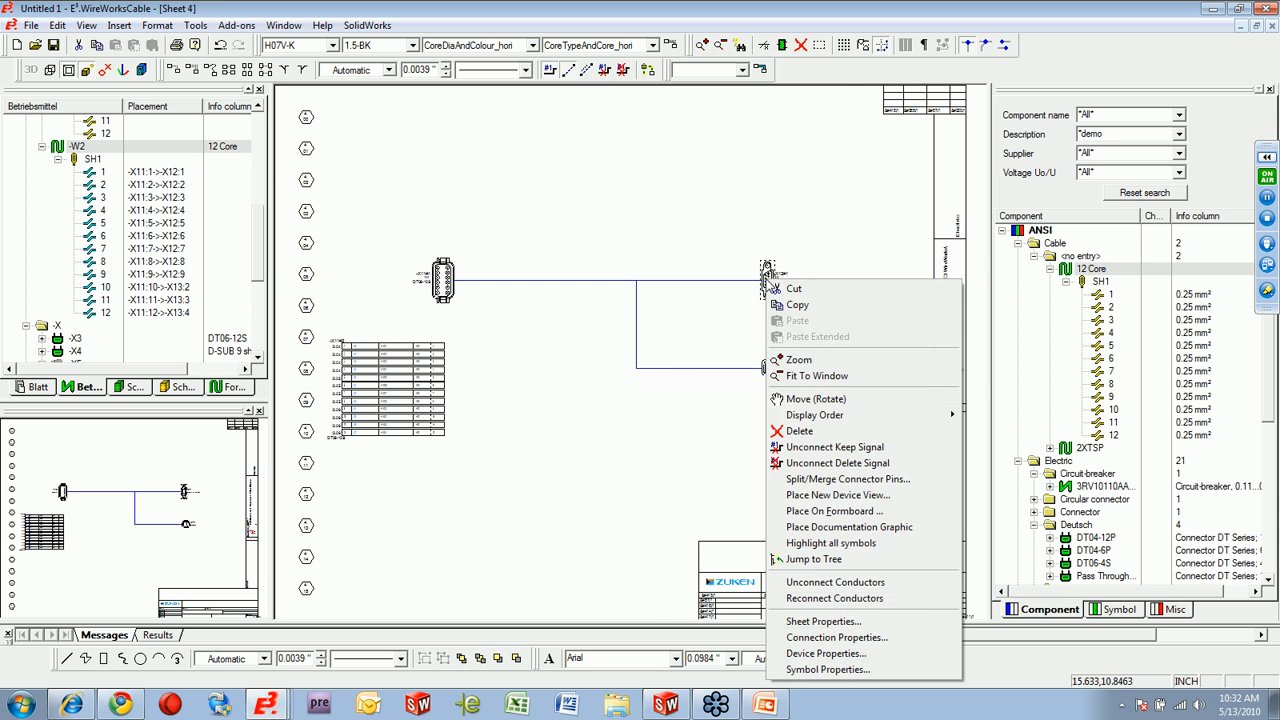
pyautogui.click(815, 500)
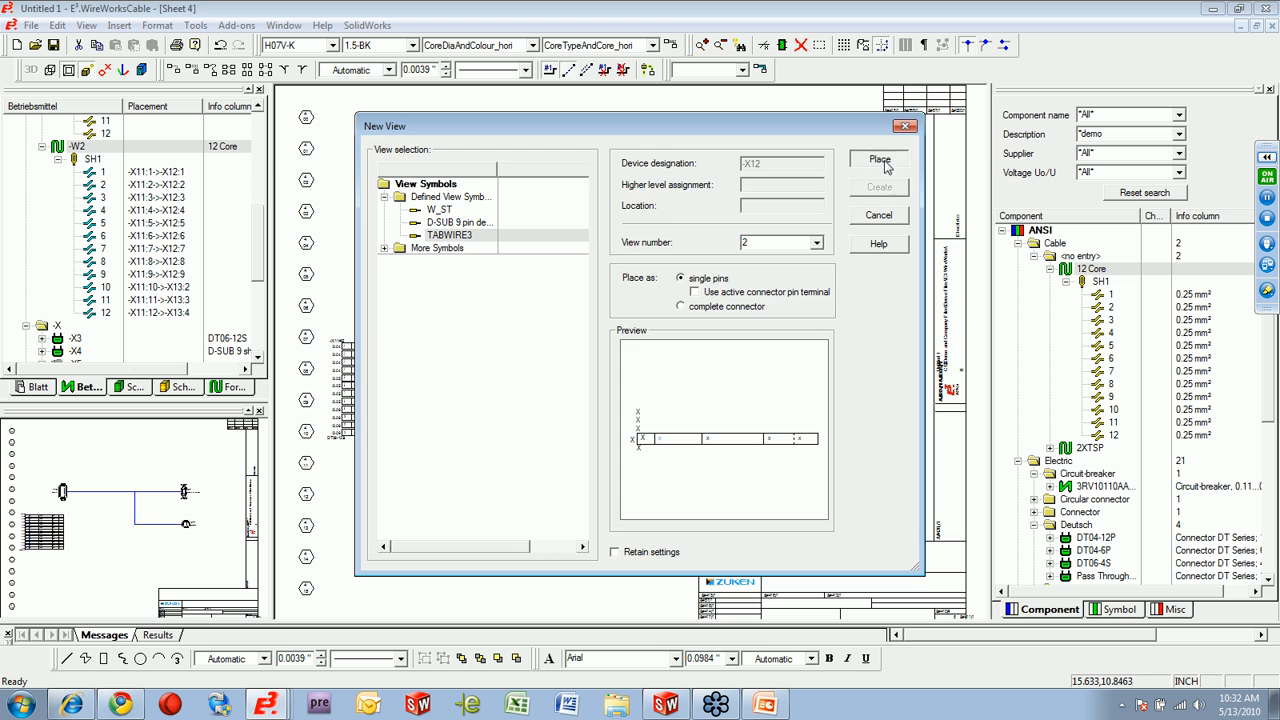
pyautogui.click(879, 160)
pyautogui.click(872, 156)
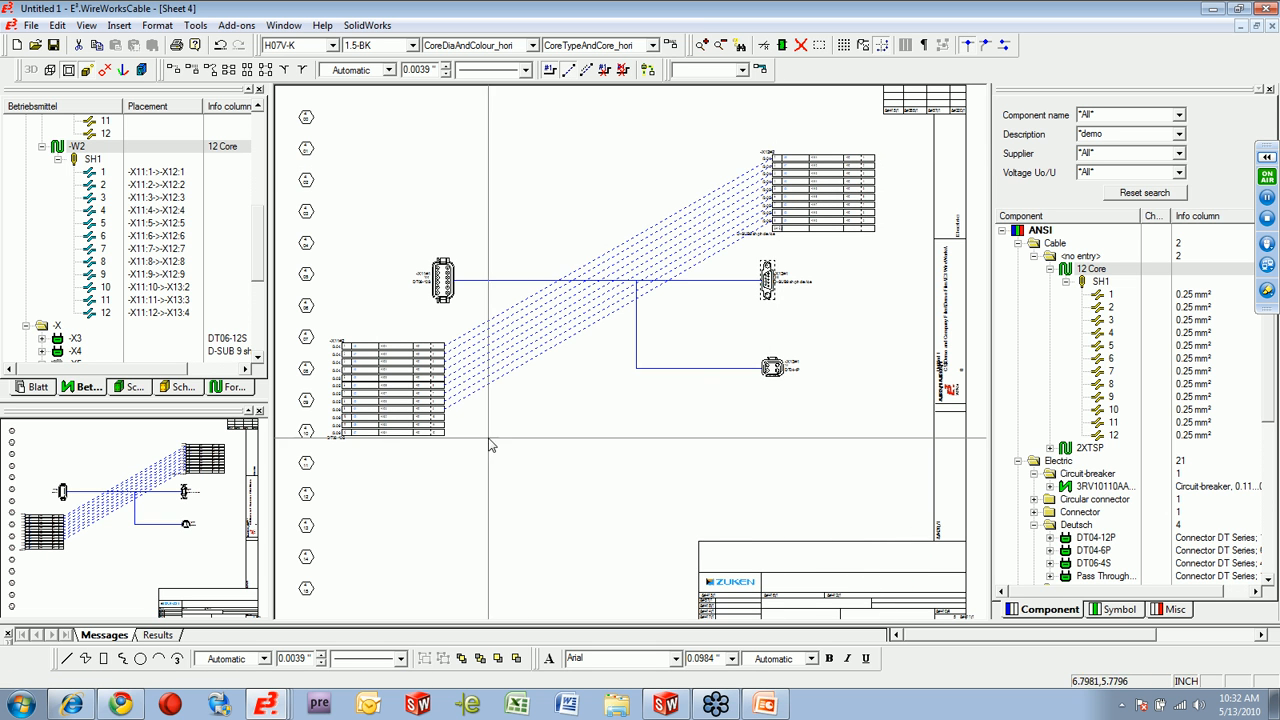
# Place a TABWIRE3 wire table view of connector -X13 beneath its four-pin symbol.
pyautogui.rightClick(778, 373)
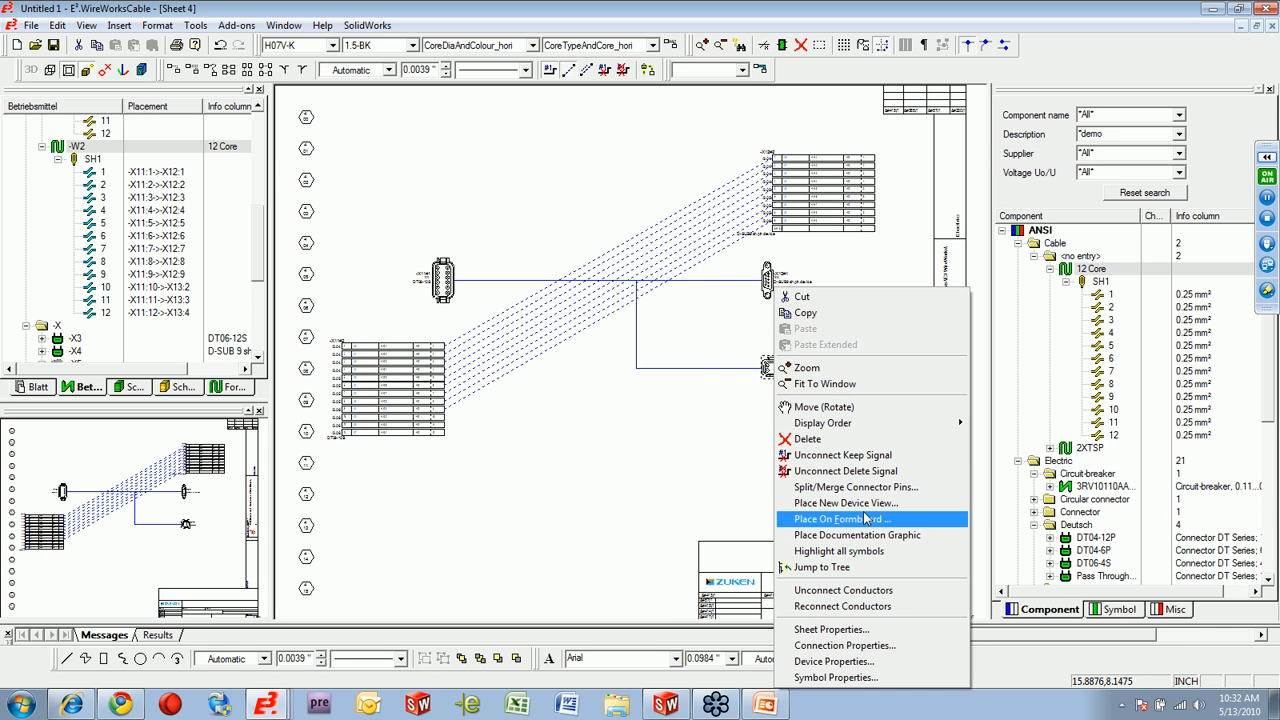
pyautogui.click(866, 503)
pyautogui.click(879, 160)
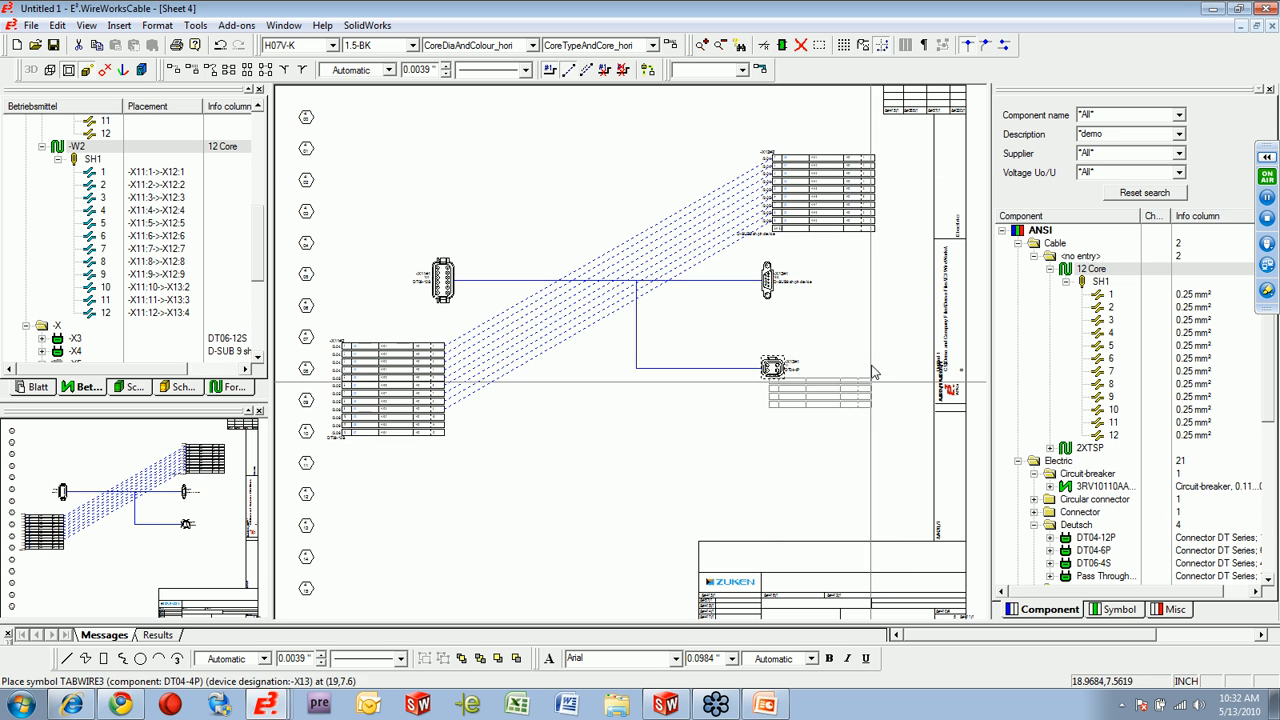
pyautogui.click(760, 462)
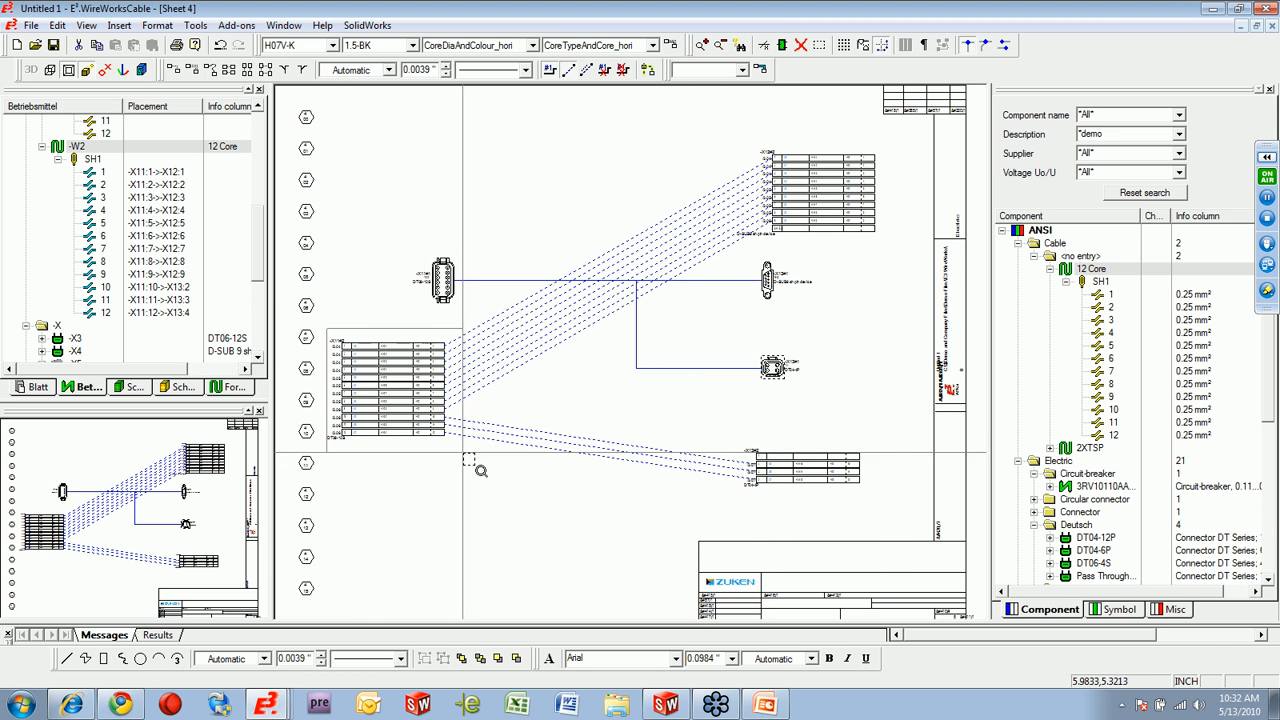
# Check the pin, destination and conductor entries in the -X11 wire table, and hide the logic lines between the tables.
pyautogui.scroll(3, 317, 400)
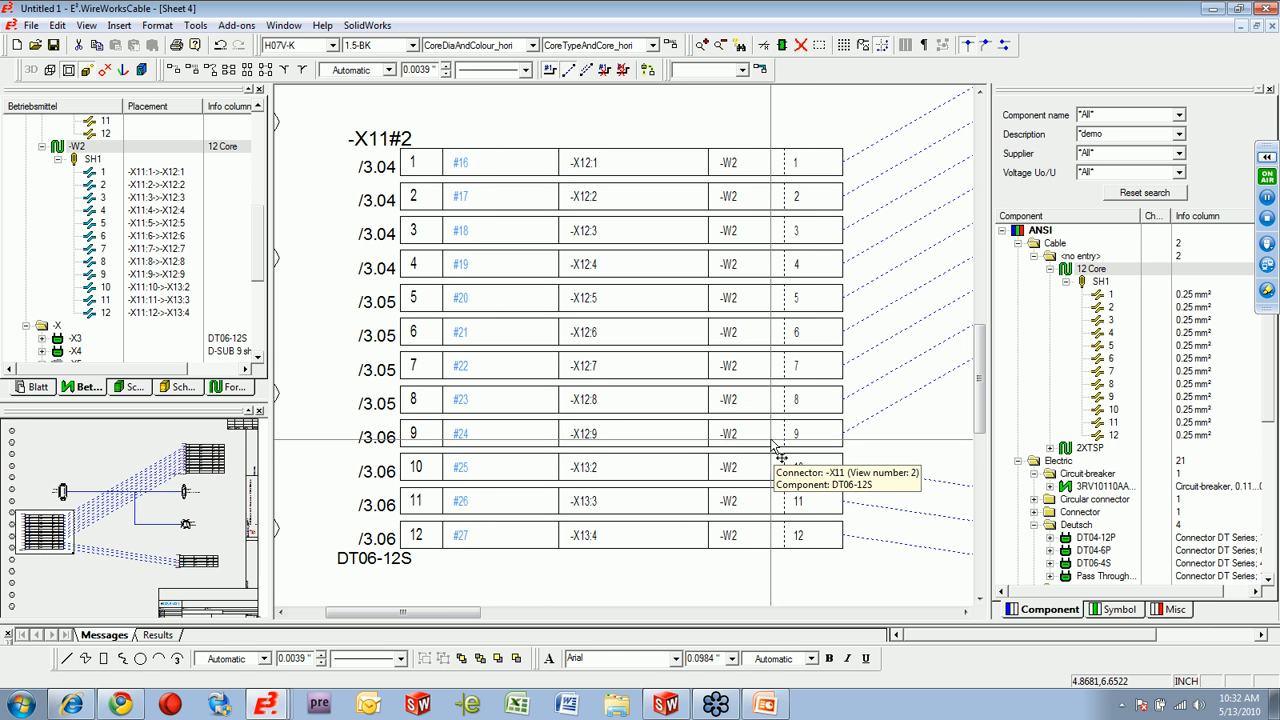
pyautogui.scroll(-2, 779, 456)
pyautogui.scroll(-4, 805, 485)
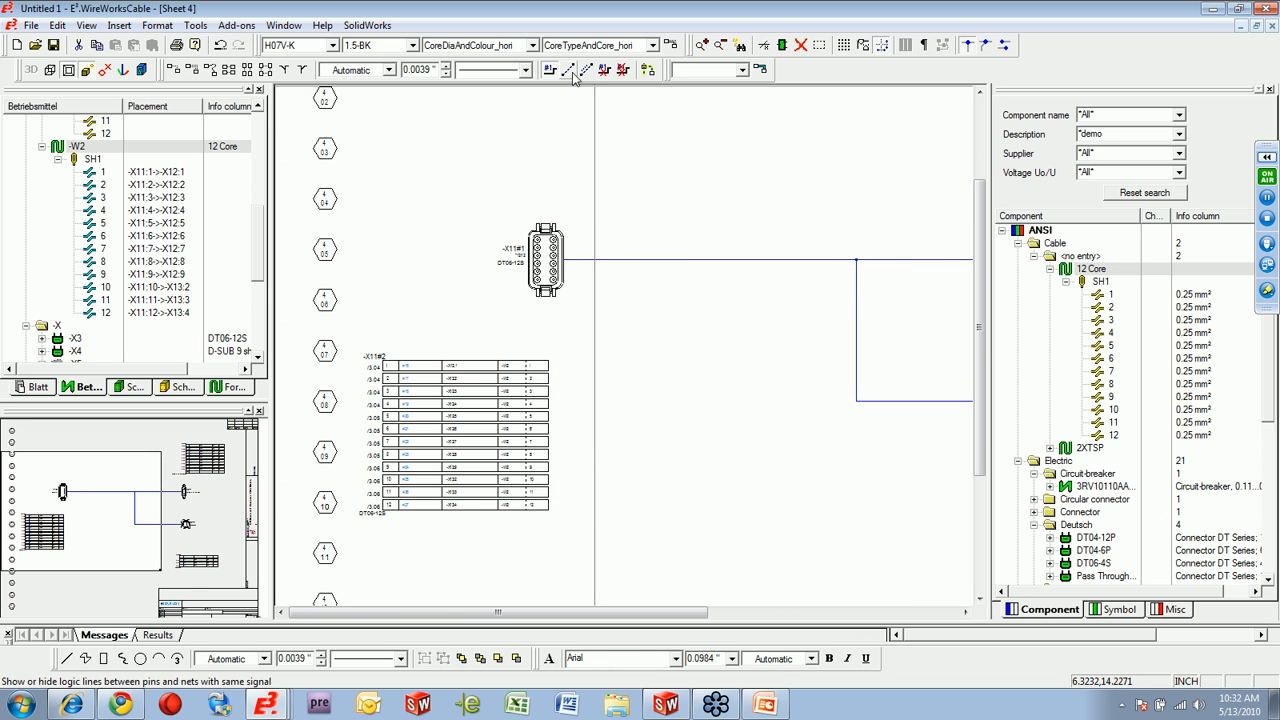
# Filter the miscellaneous symbol library by the description *demo.
pyautogui.moveTo(600, 612); pyautogui.dragTo(721, 621)
pyautogui.rightClick(725, 407)
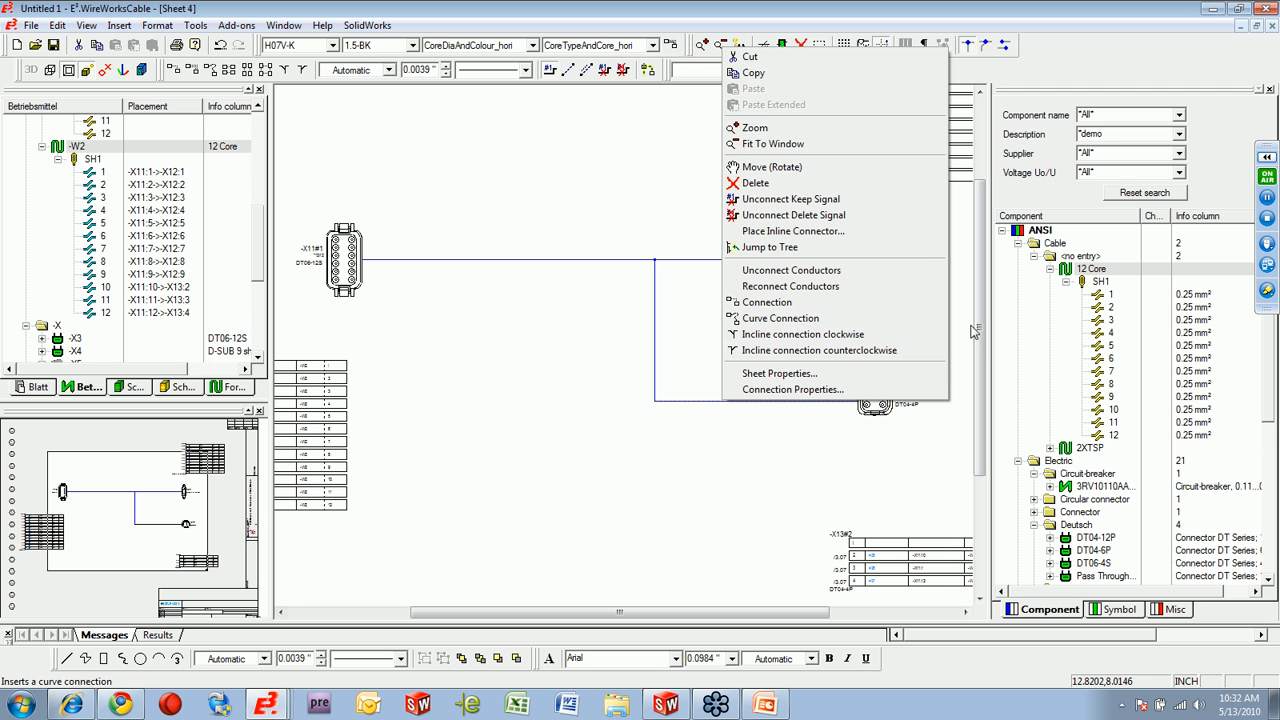
pyautogui.click(1022, 255)
pyautogui.click(1180, 612)
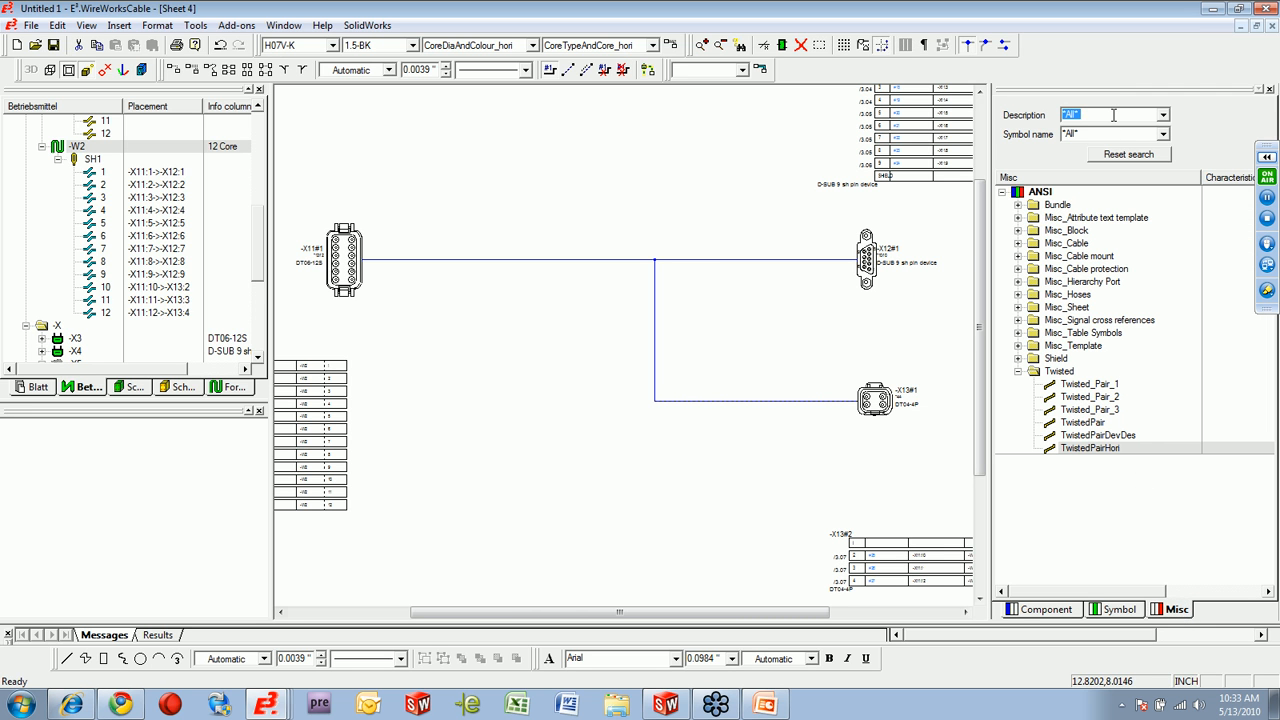
pyautogui.press('Return')
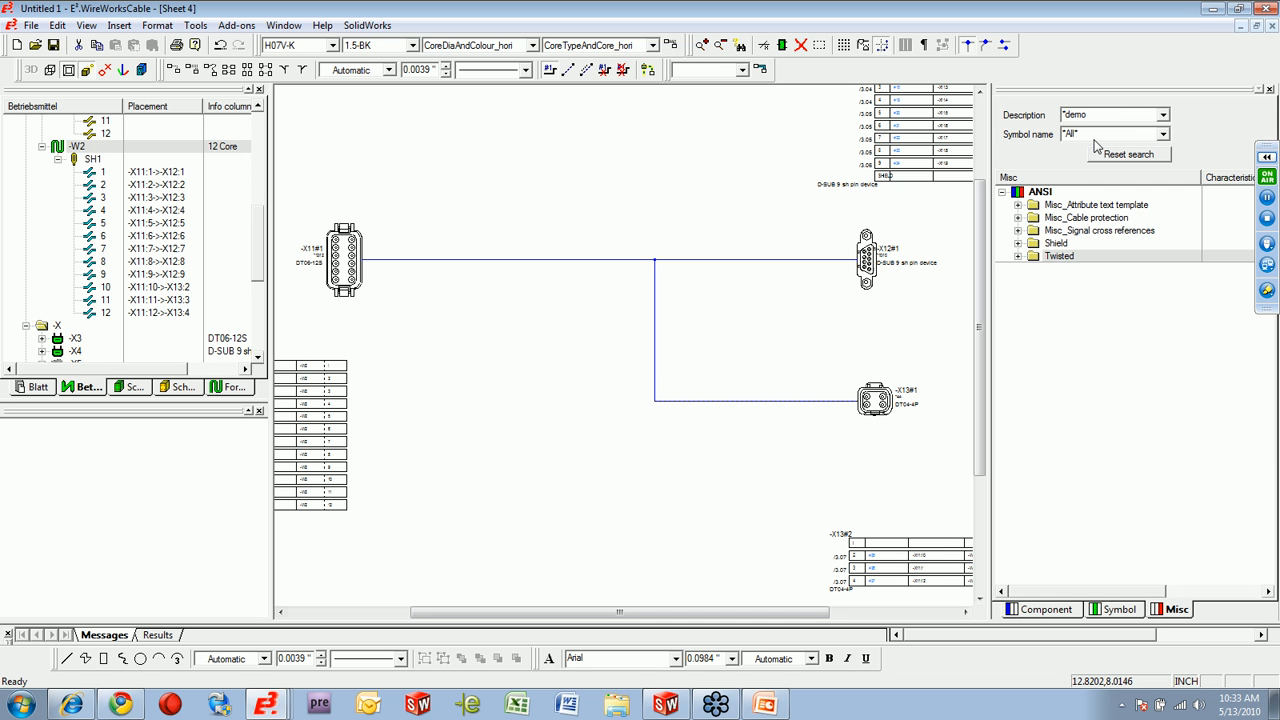
# Place the SegmentLength_hori attribute text continuously on the -X12 branch, the -X13 branch and the main segment at -X11.
pyautogui.click(1018, 205)
pyautogui.rightClick(1088, 236)
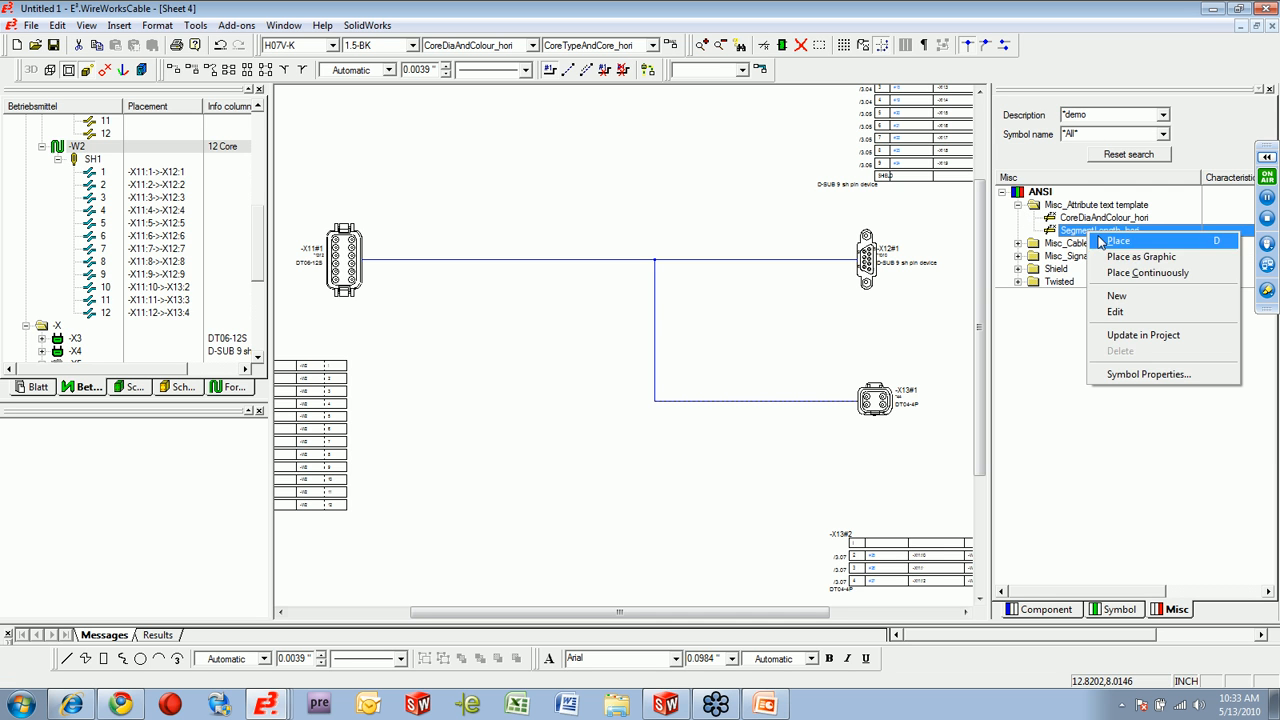
pyautogui.click(1132, 272)
pyautogui.click(781, 259)
pyautogui.click(781, 401)
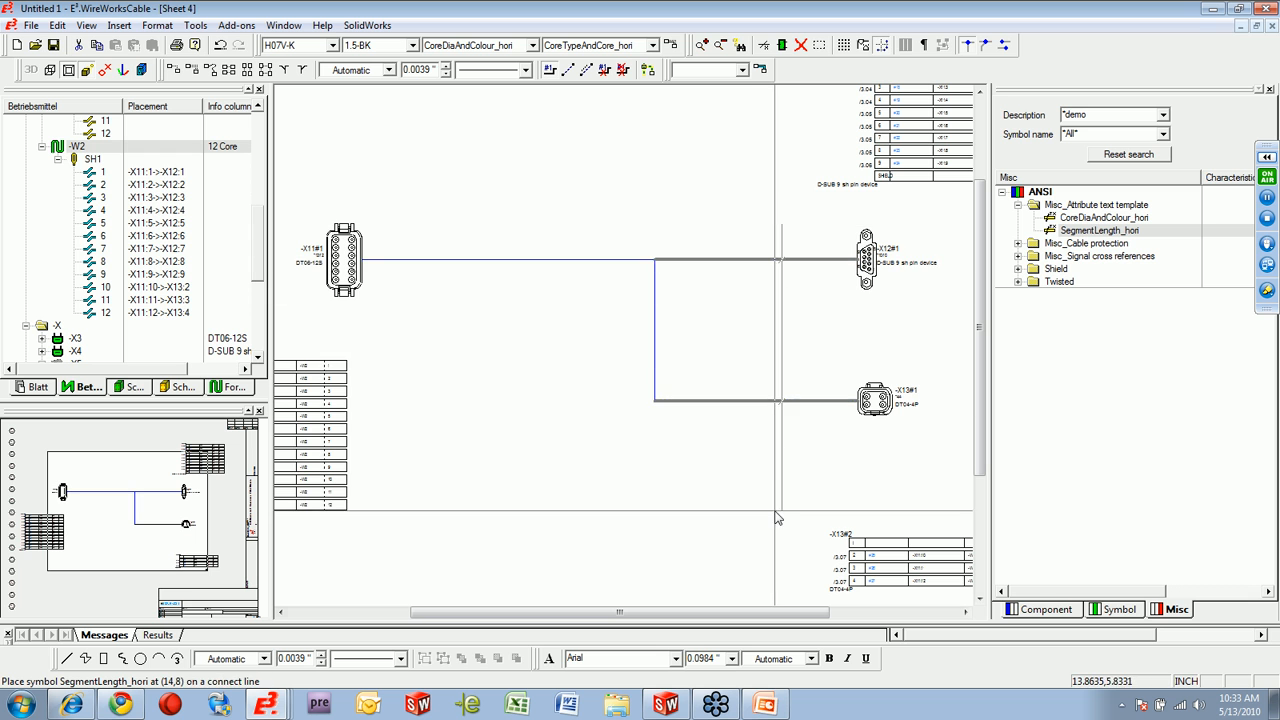
pyautogui.click(498, 259)
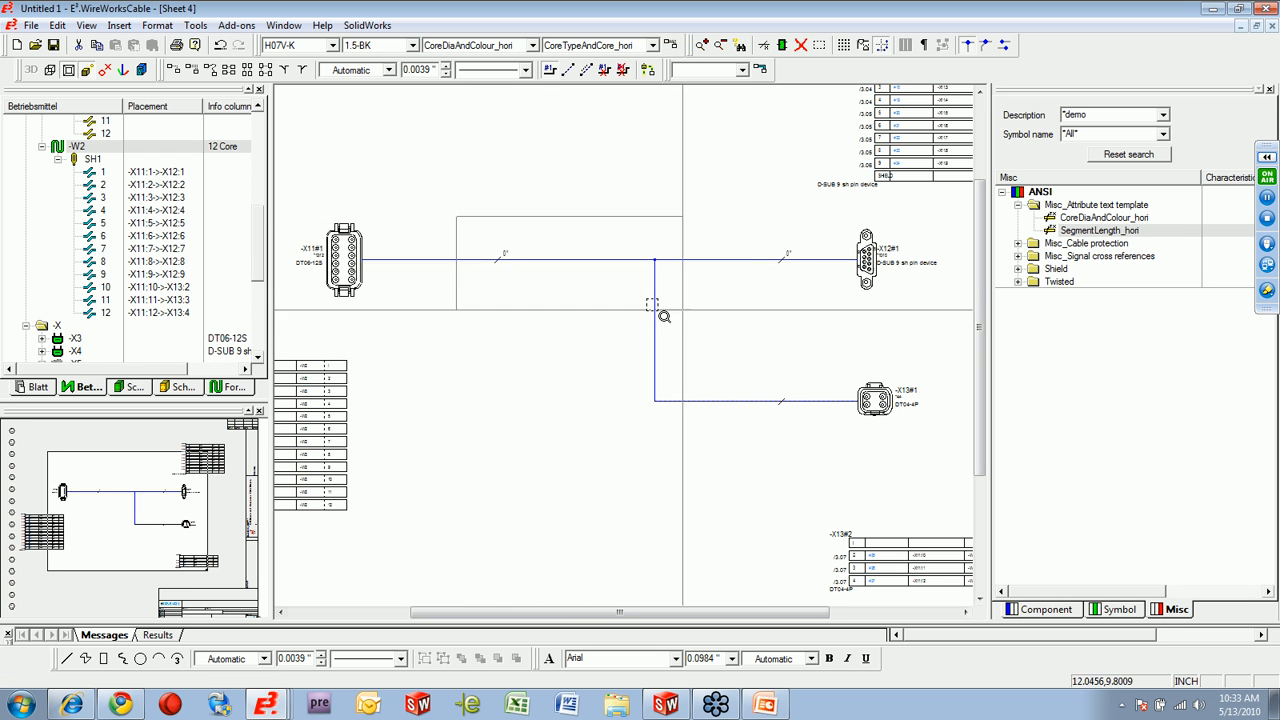
# Set the net segment length of the branch to -X13 to 30 inches.
pyautogui.scroll(2, 700, 320)
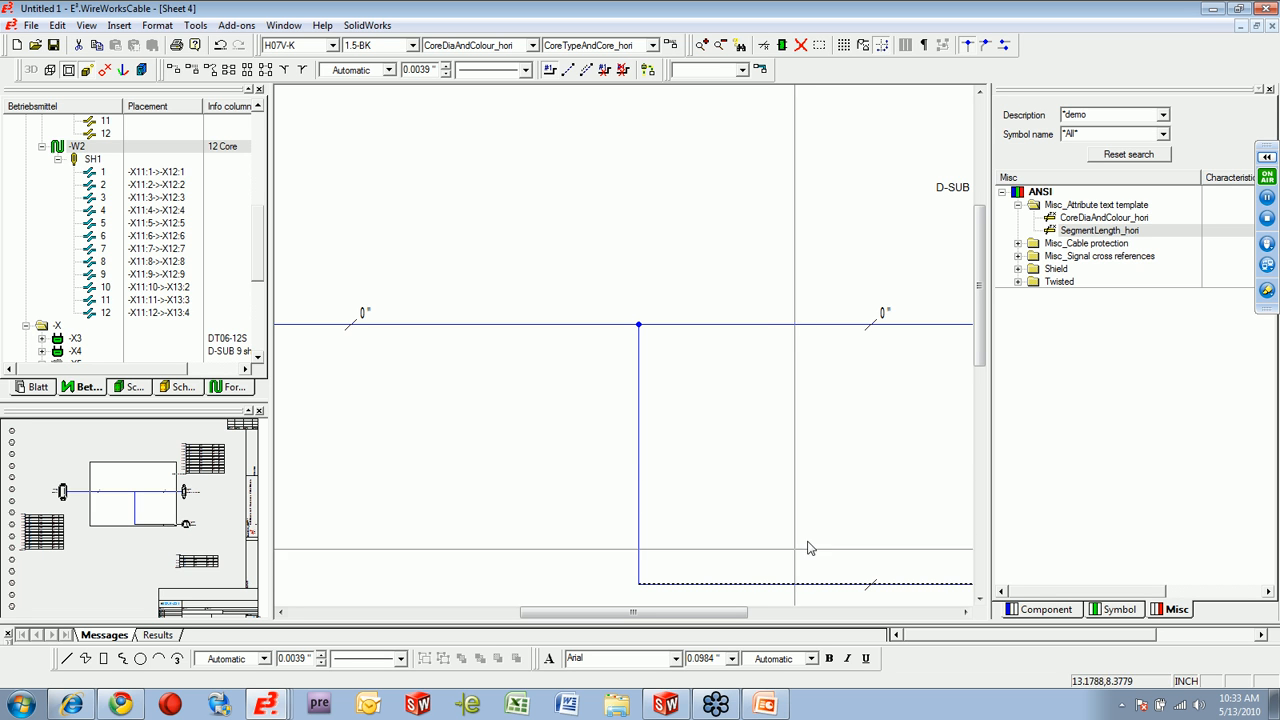
pyautogui.moveTo(983, 331); pyautogui.dragTo(983, 375)
pyautogui.rightClick(820, 441)
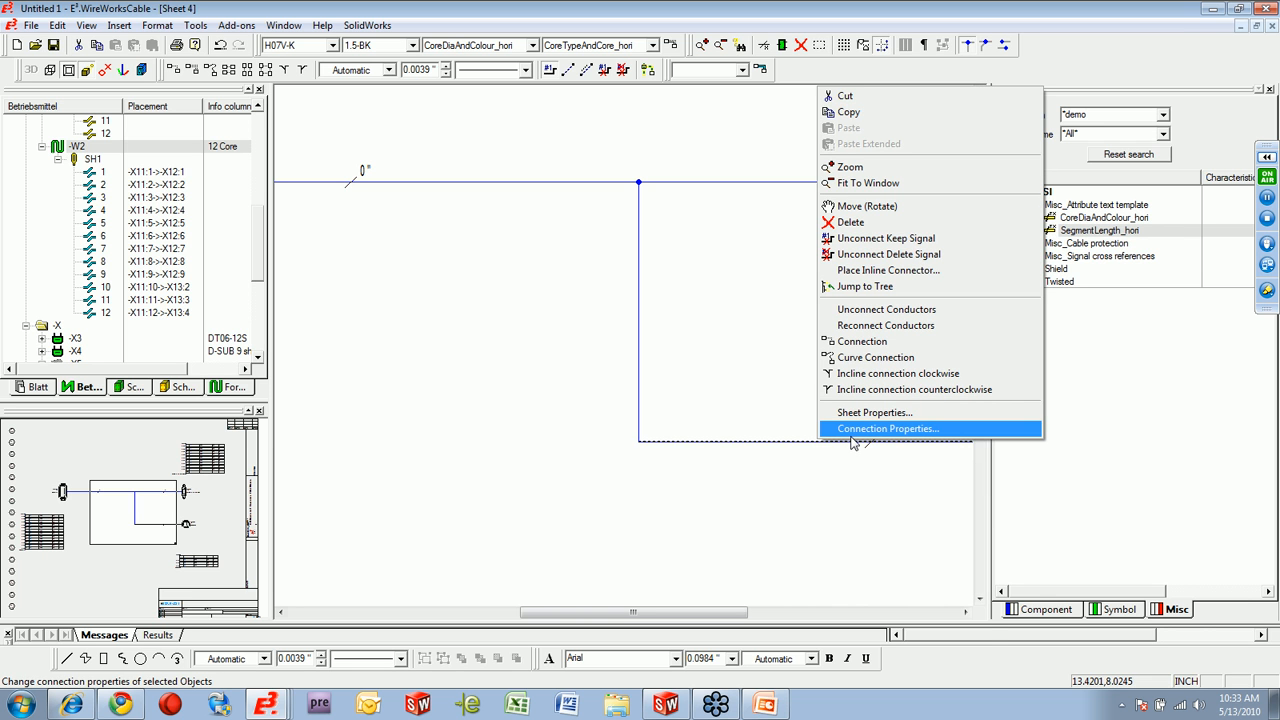
pyautogui.click(855, 430)
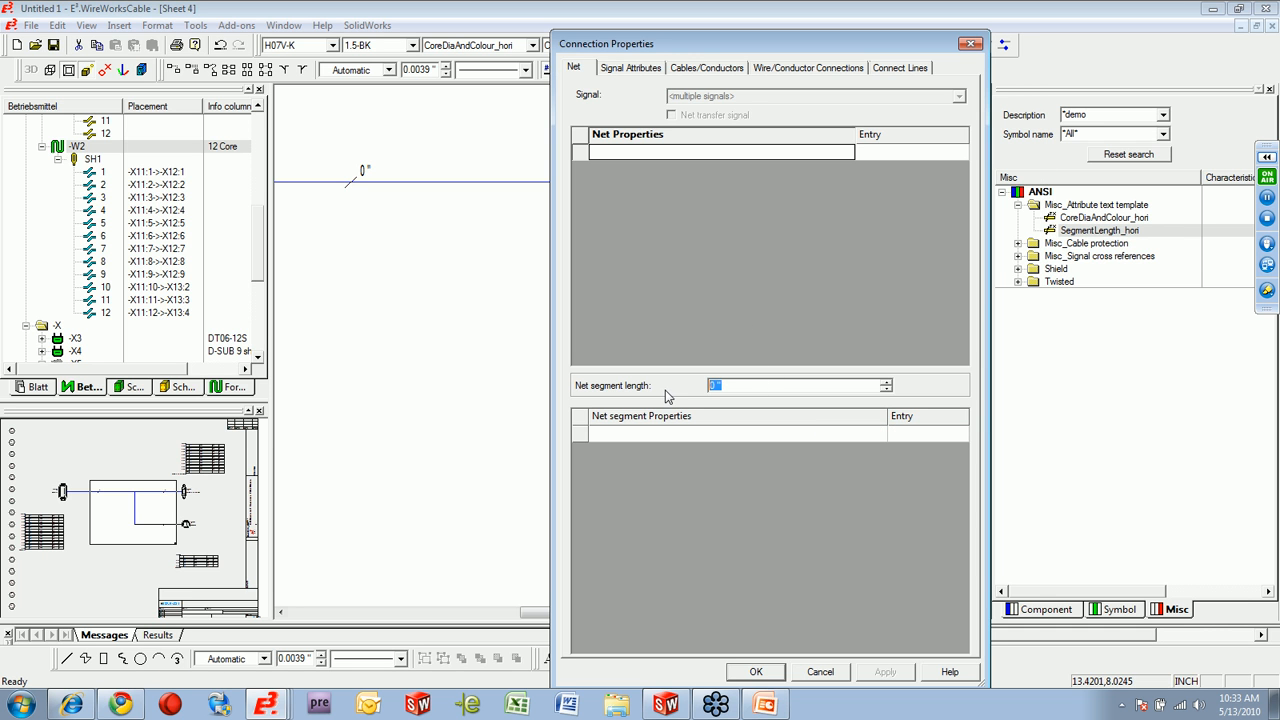
pyautogui.write('30')
pyautogui.press('Return')
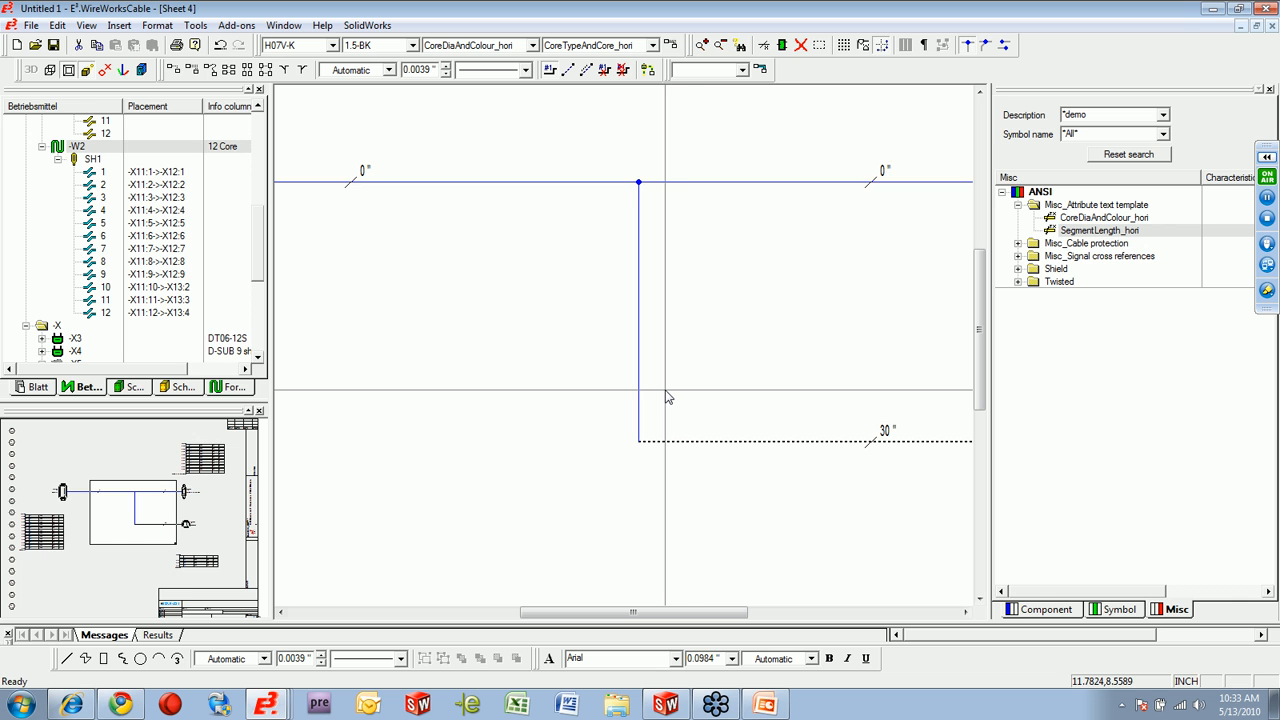
# Set the net segment length of the branch to -X12 to 60 inches.
pyautogui.rightClick(766, 183)
pyautogui.click(835, 509)
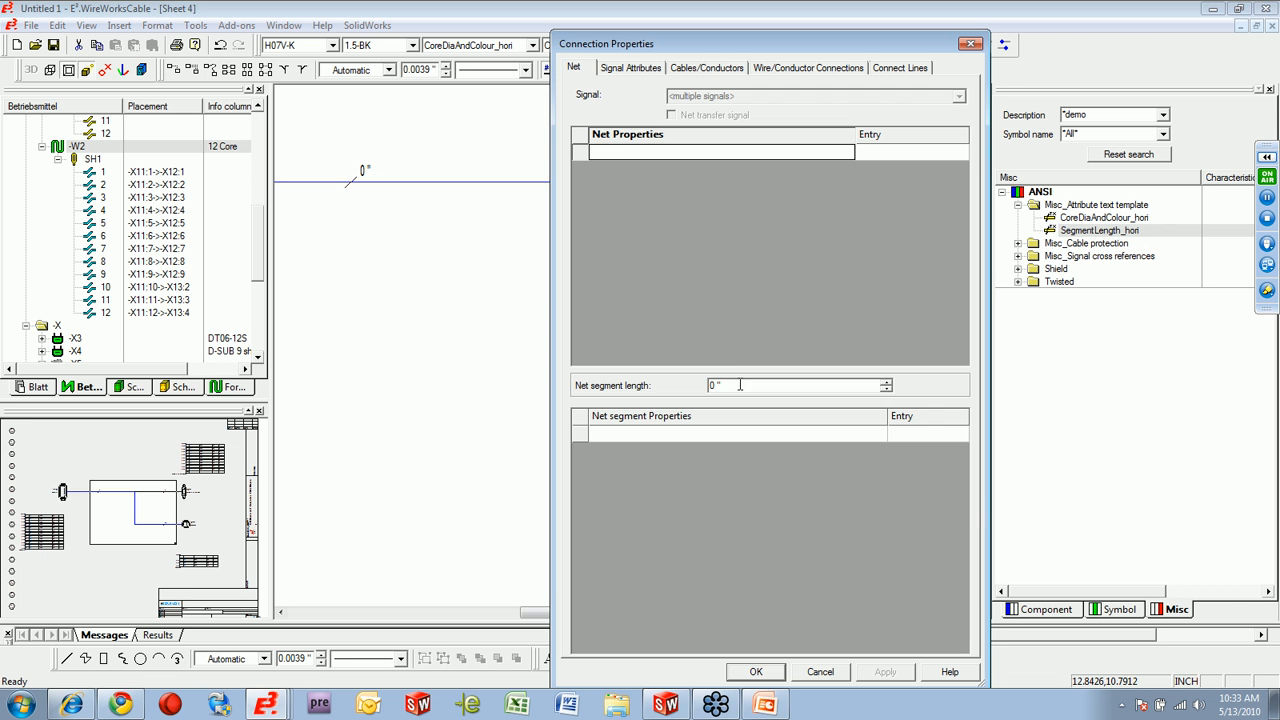
pyautogui.write('60')
pyautogui.press('Return')
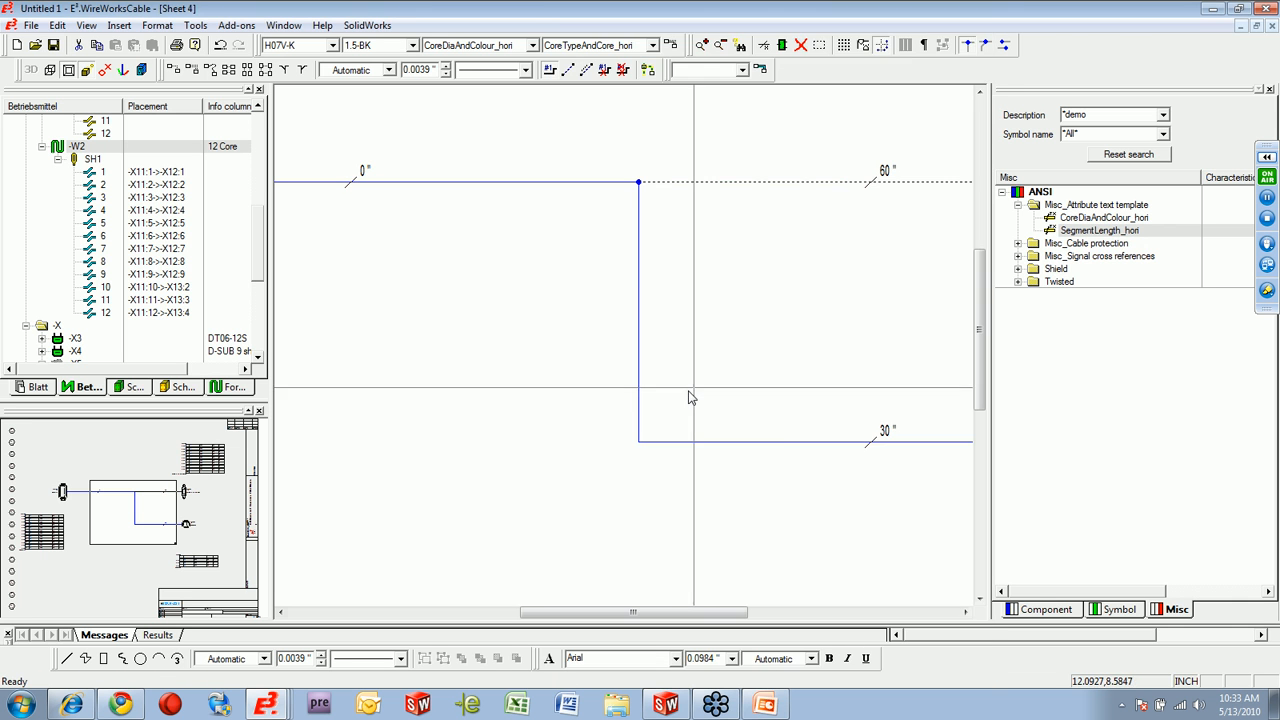
# Set the net segment length of the main segment at -X11 to 100 inches.
pyautogui.rightClick(517, 183)
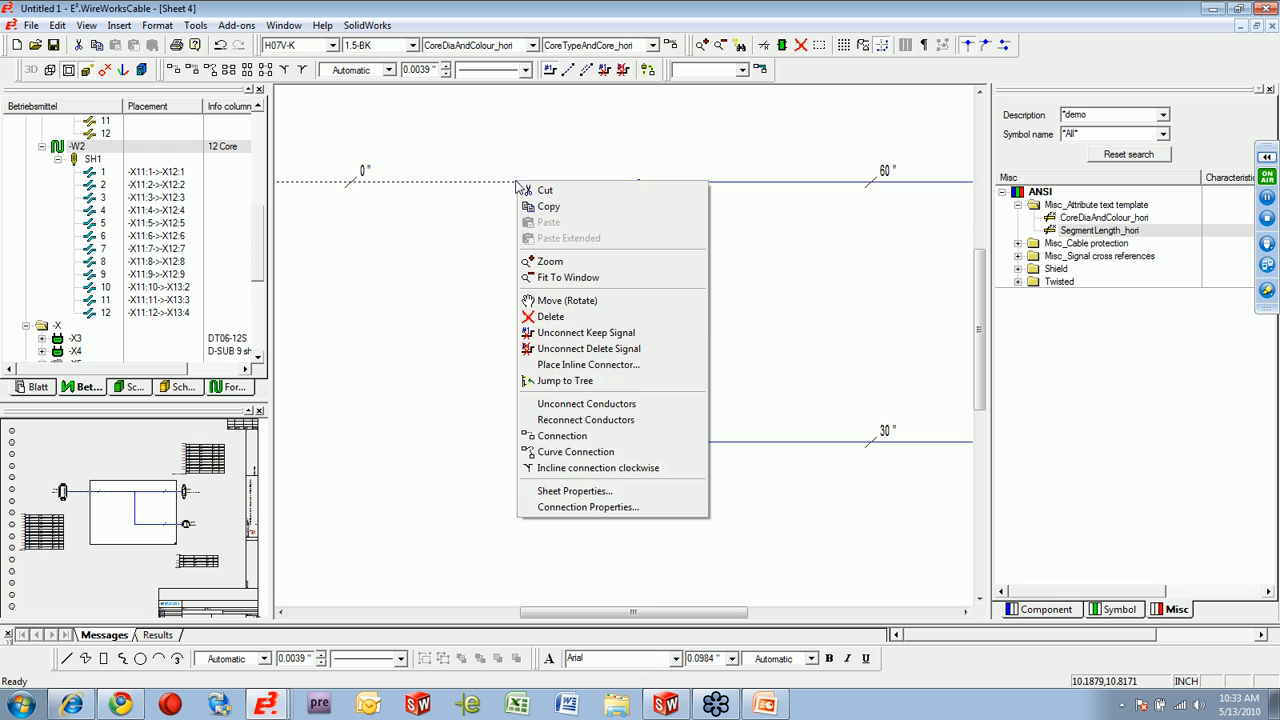
pyautogui.click(598, 507)
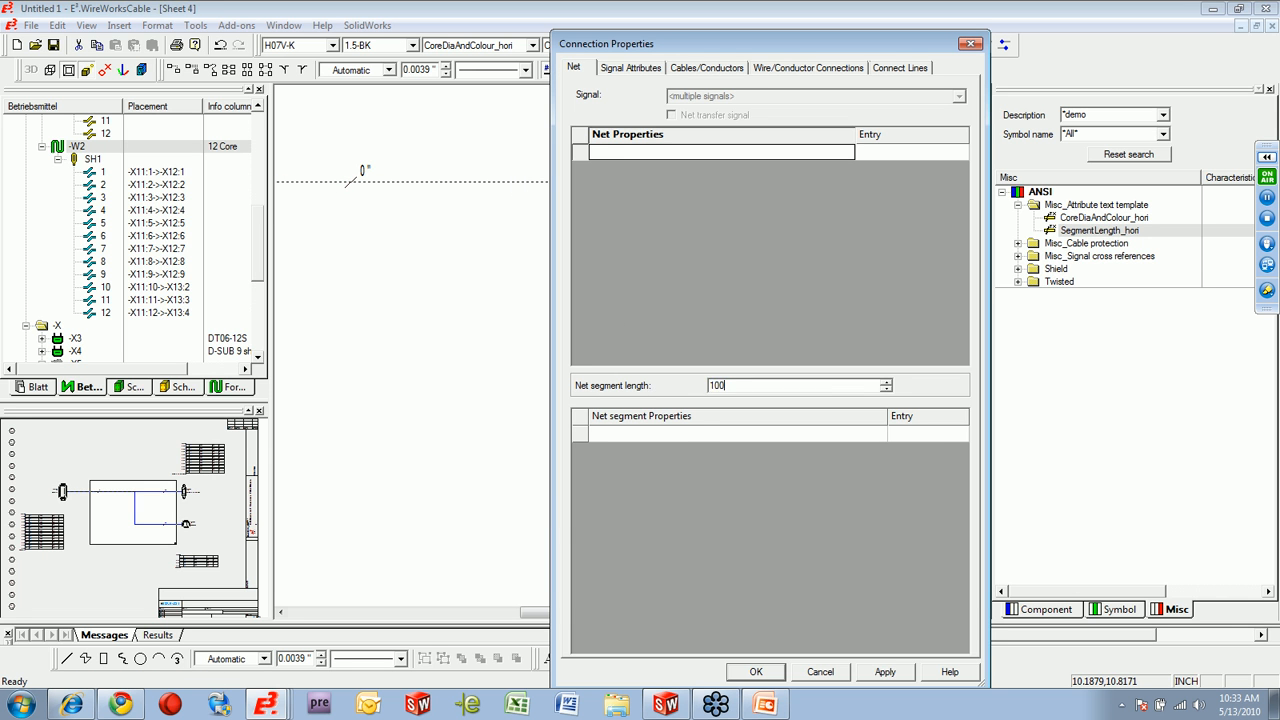
pyautogui.press('Return')
pyautogui.scroll(-3, 800, 342)
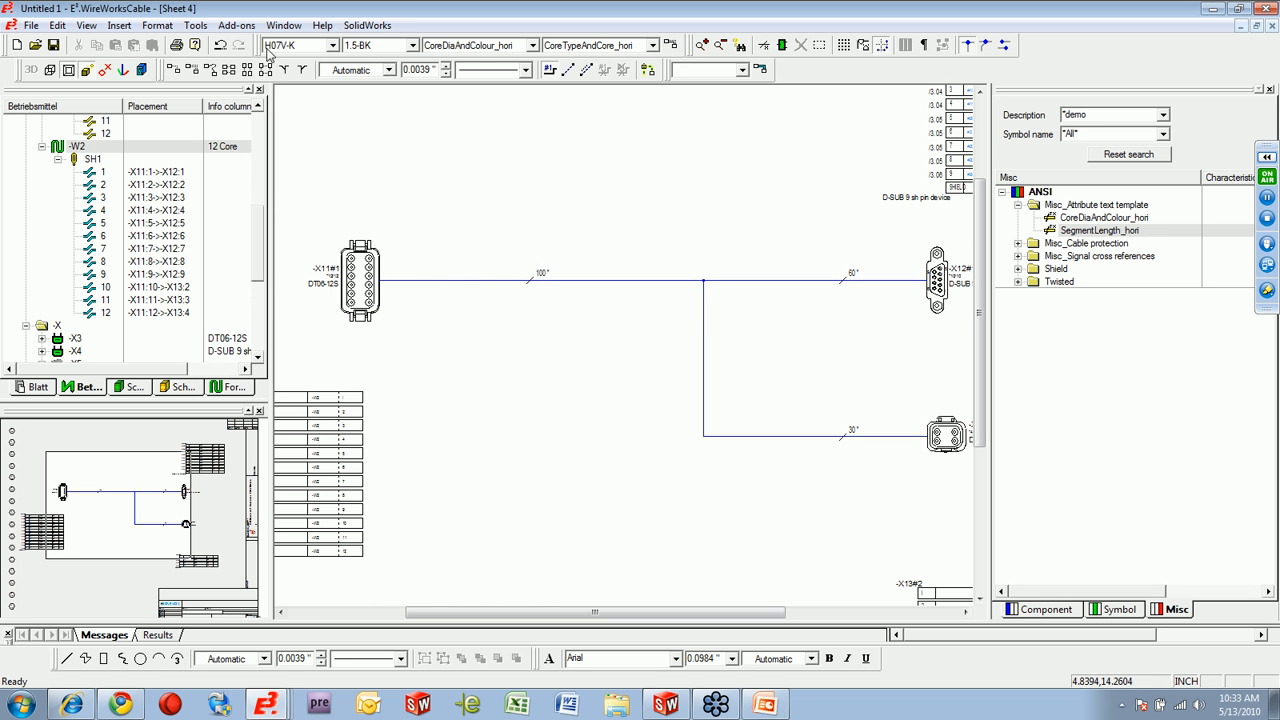
# Generate the cable list report of the project as an Excel workbook.
pyautogui.click(237, 25)
pyautogui.moveTo(300, 114)
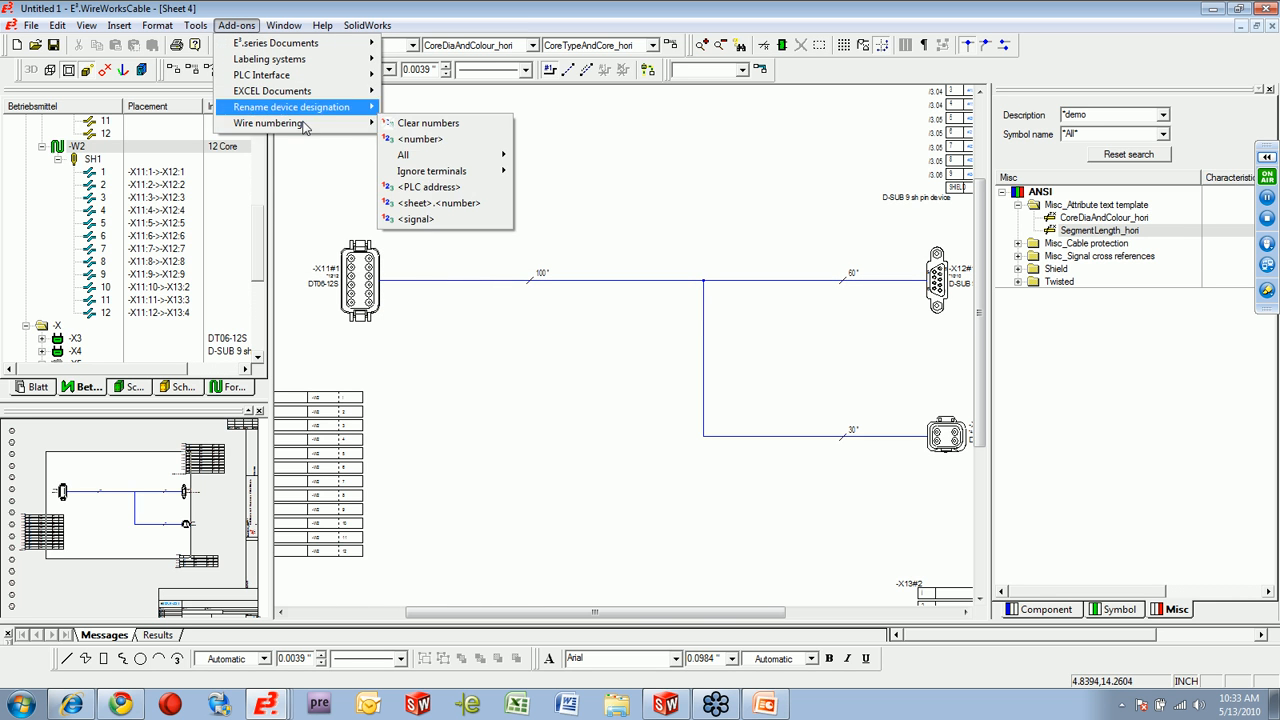
pyautogui.moveTo(195, 26)
pyautogui.moveTo(305, 142)
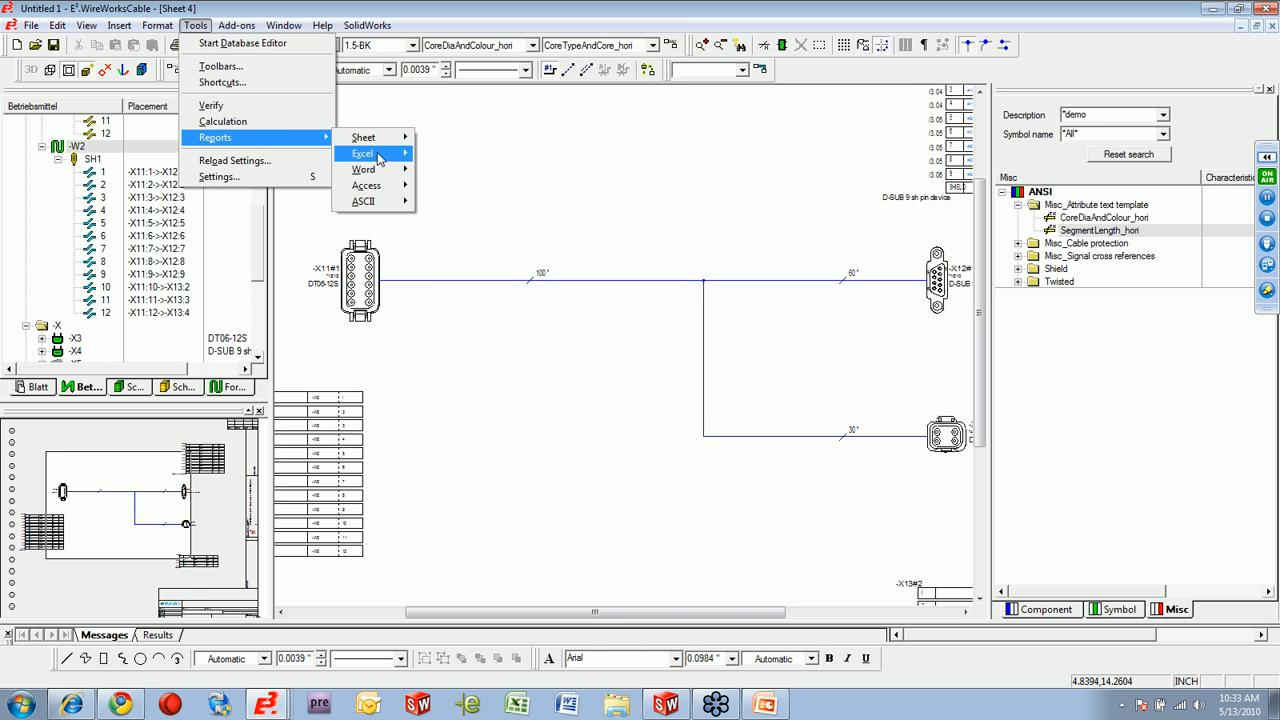
pyautogui.moveTo(379, 156)
pyautogui.click(440, 203)
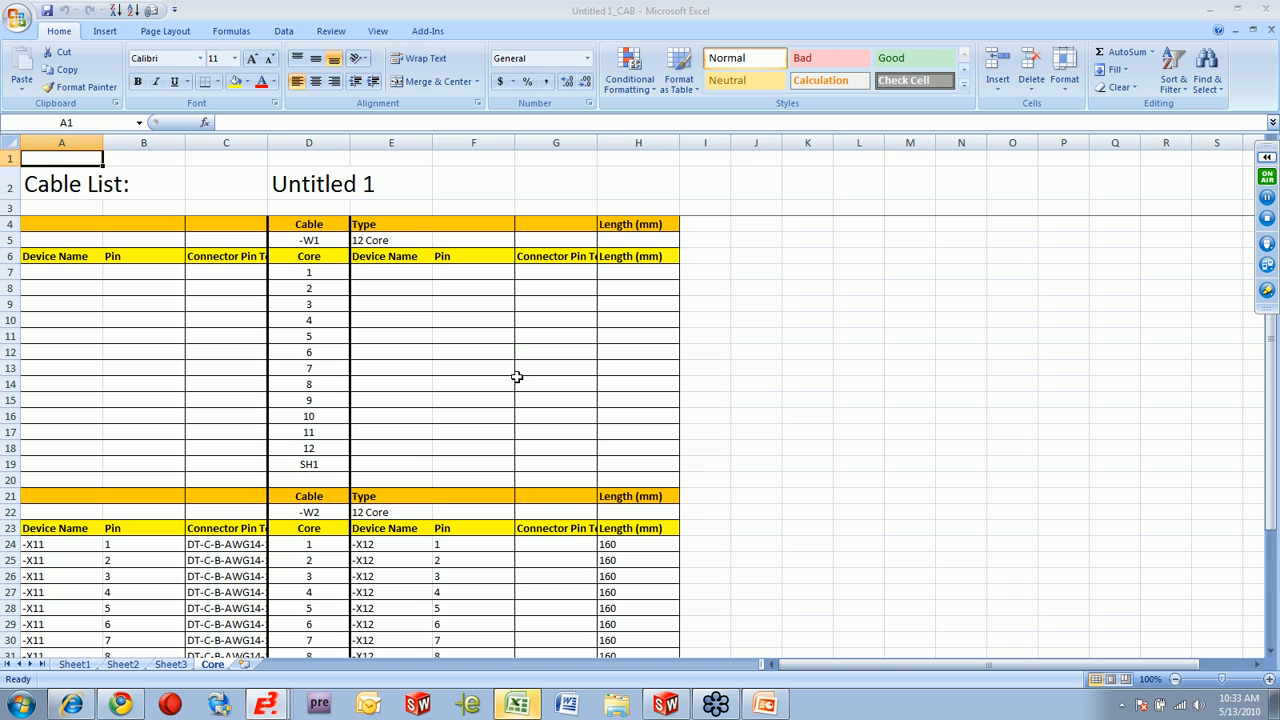
# Examine the connections and core lengths of cable -W2 in the Excel cable list, and close the workbook.
pyautogui.click(517, 393)
pyautogui.scroll(-5, 528, 428)
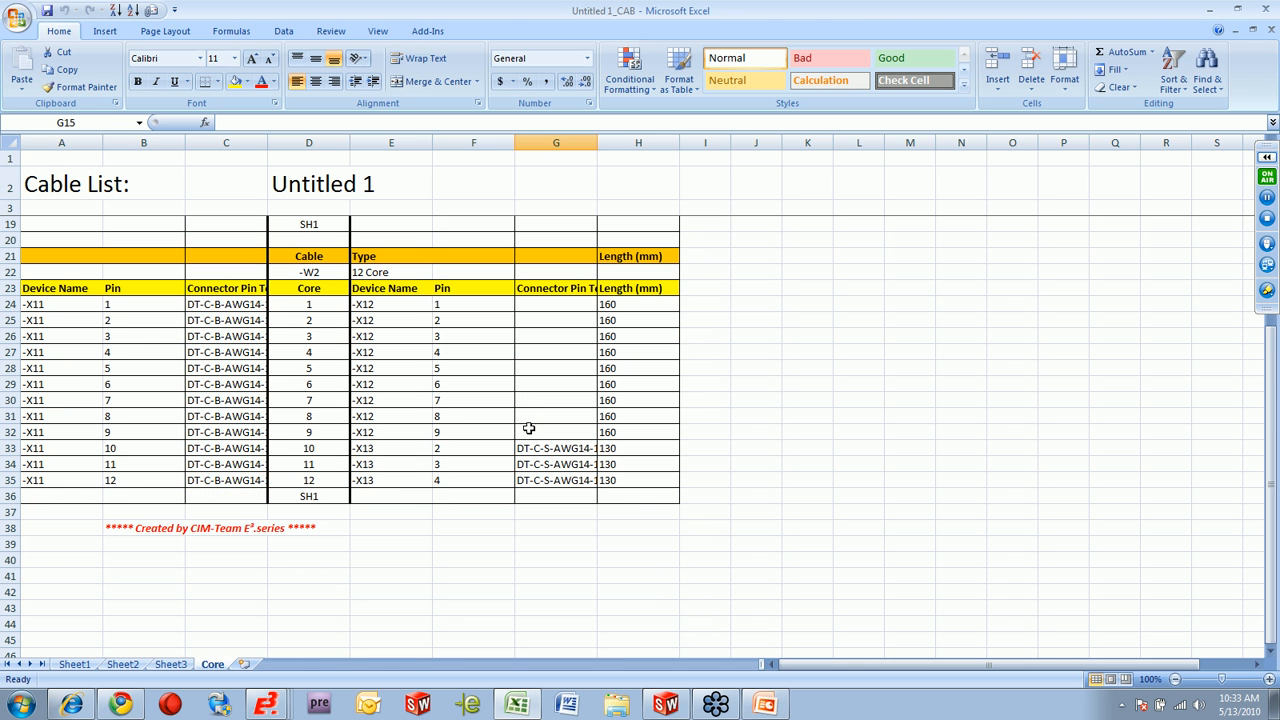
pyautogui.moveTo(642, 498); pyautogui.dragTo(26, 258)
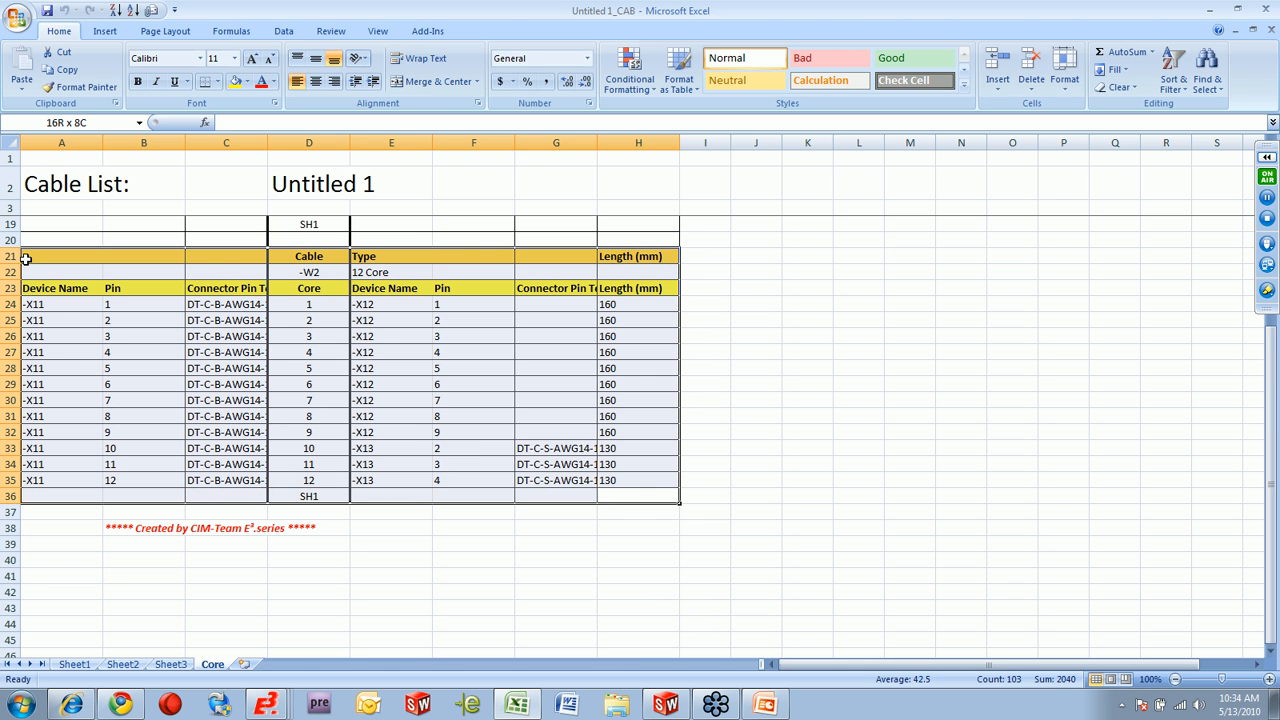
pyautogui.click(628, 305)
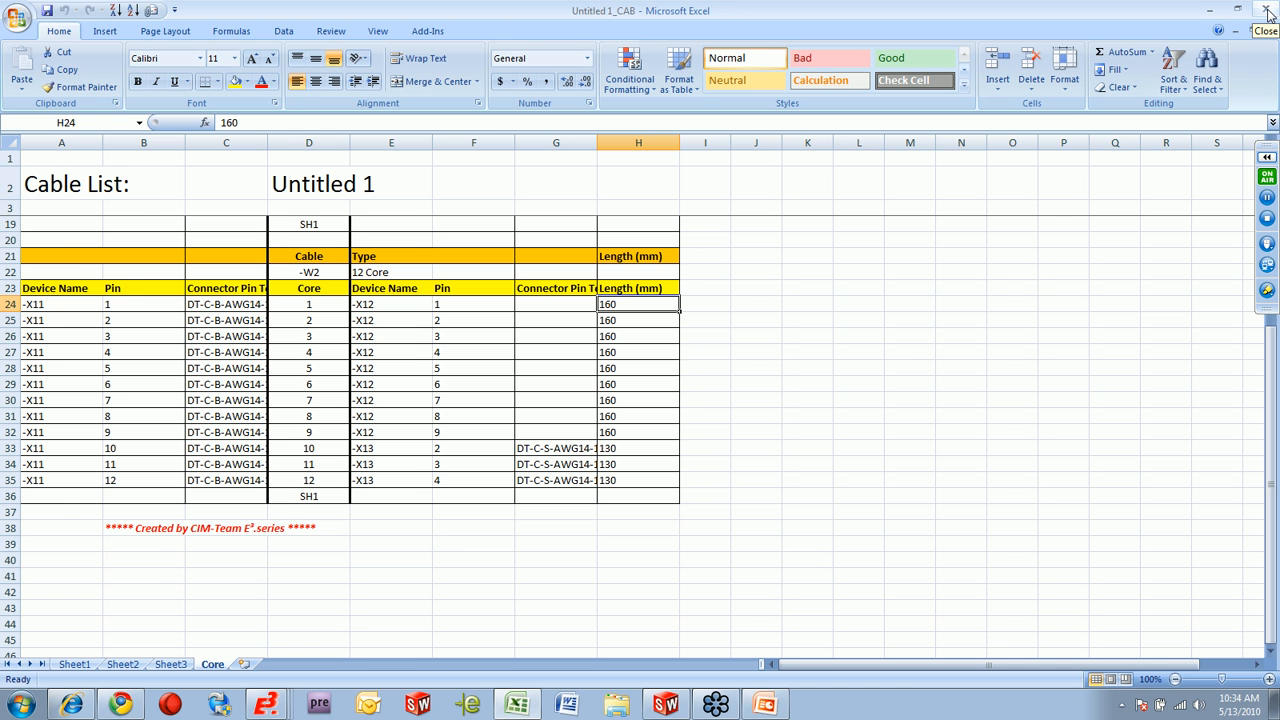
pyautogui.click(1265, 8)
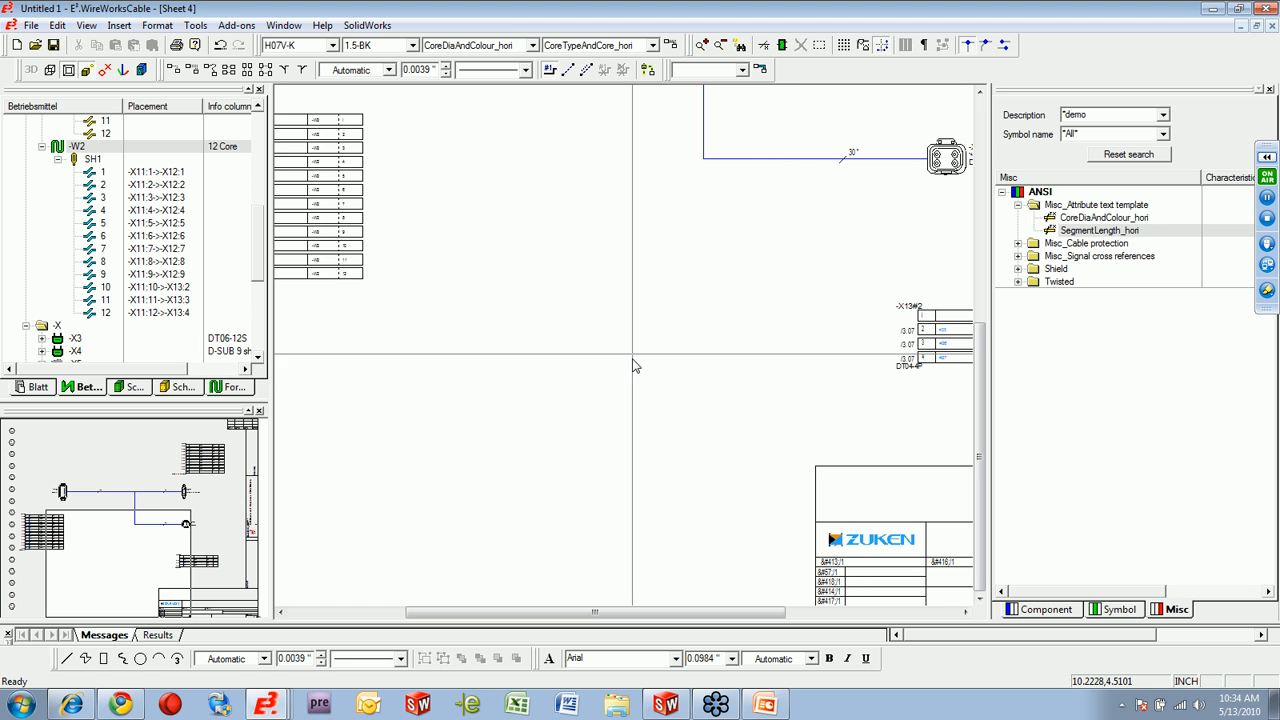
# Switch to the open CappingMachine_2009-ANSI_complete project.
pyautogui.scroll(-2, 630, 341)
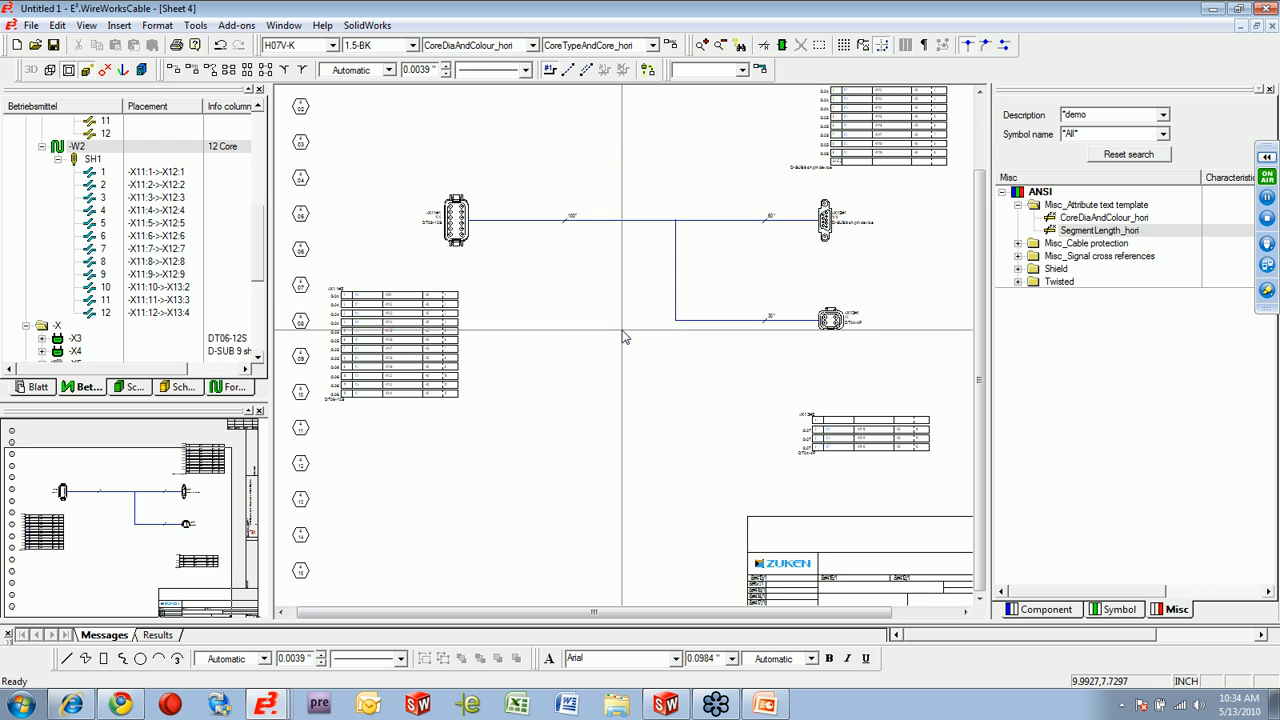
pyautogui.scroll(-1, 622, 331)
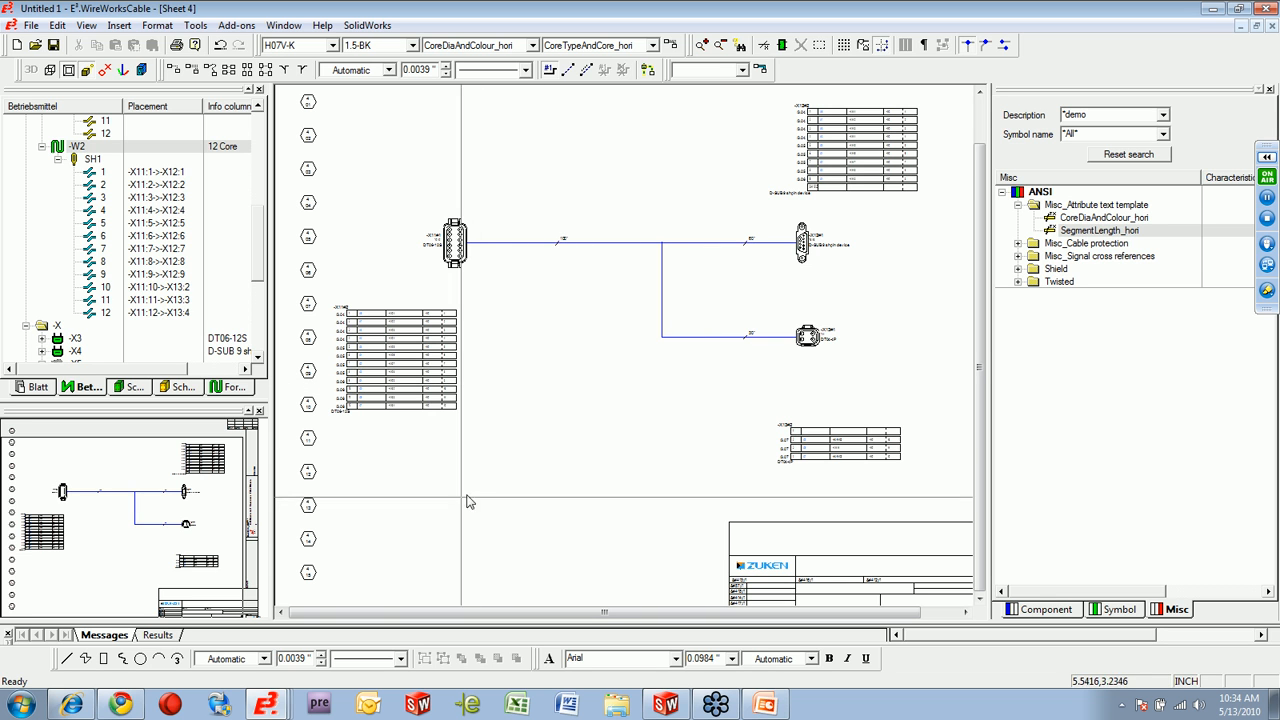
pyautogui.click(265, 705)
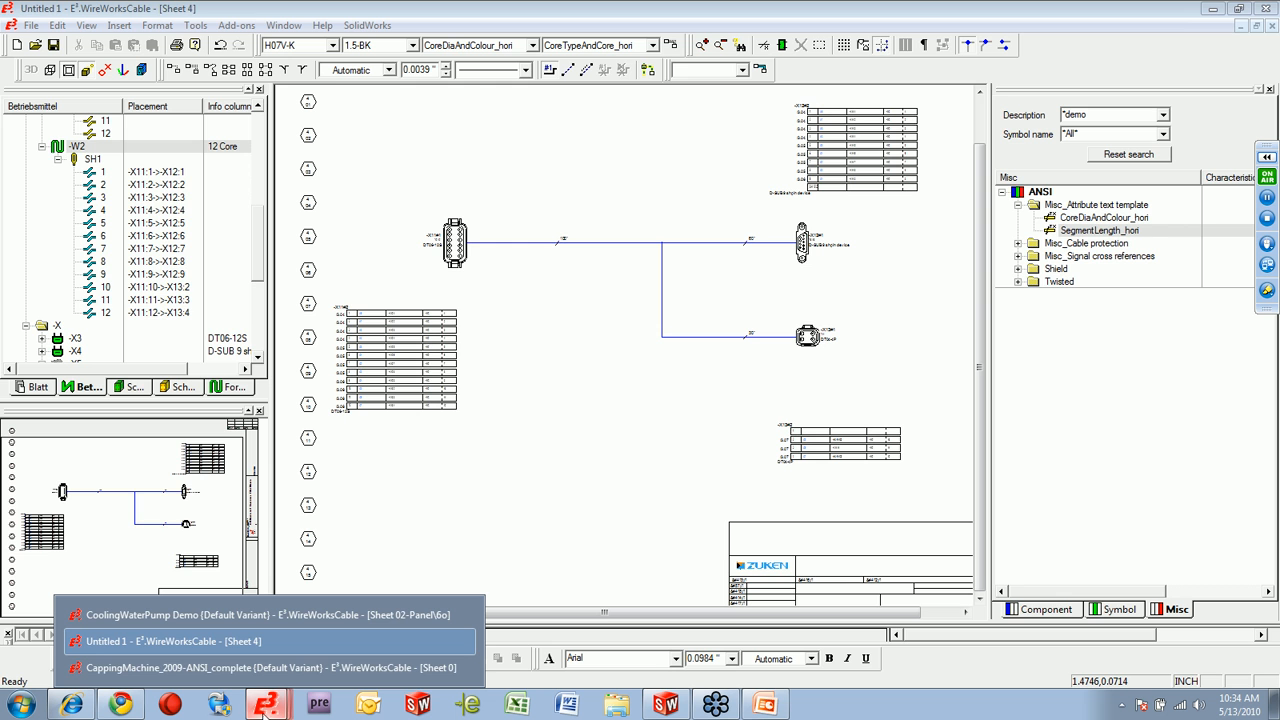
pyautogui.click(264, 667)
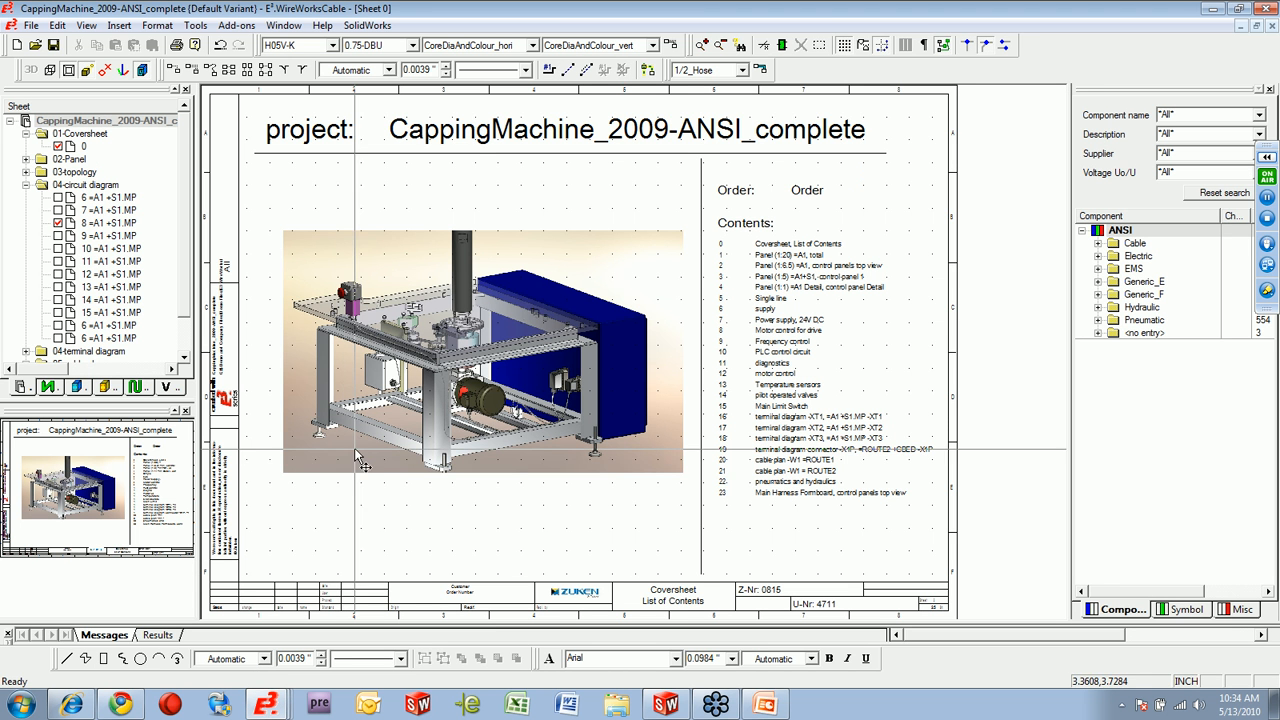
pyautogui.click(59, 199)
pyautogui.click(59, 211)
pyautogui.click(59, 211)
pyautogui.click(59, 199)
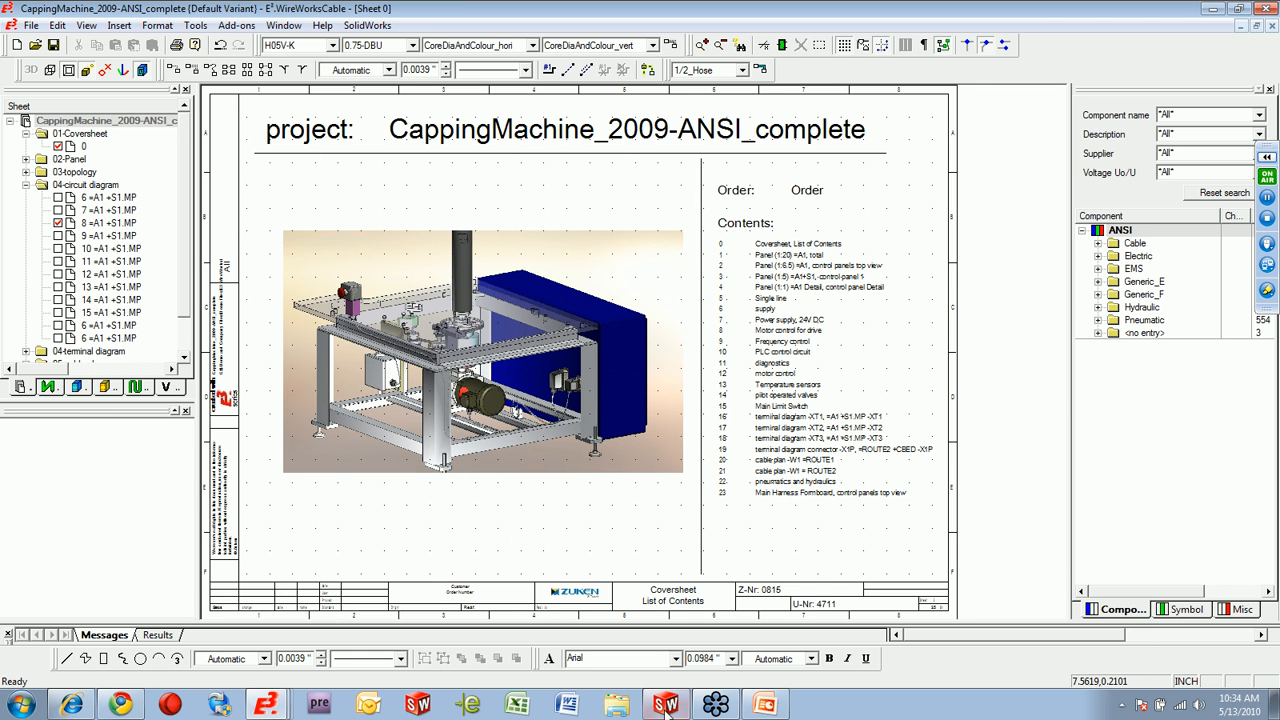
# View the MAIN machine assembly in SolidWorks and return to the CappingMachine_2009-ANSI_complete project in E3.WireWorksCable.
pyautogui.click(674, 667)
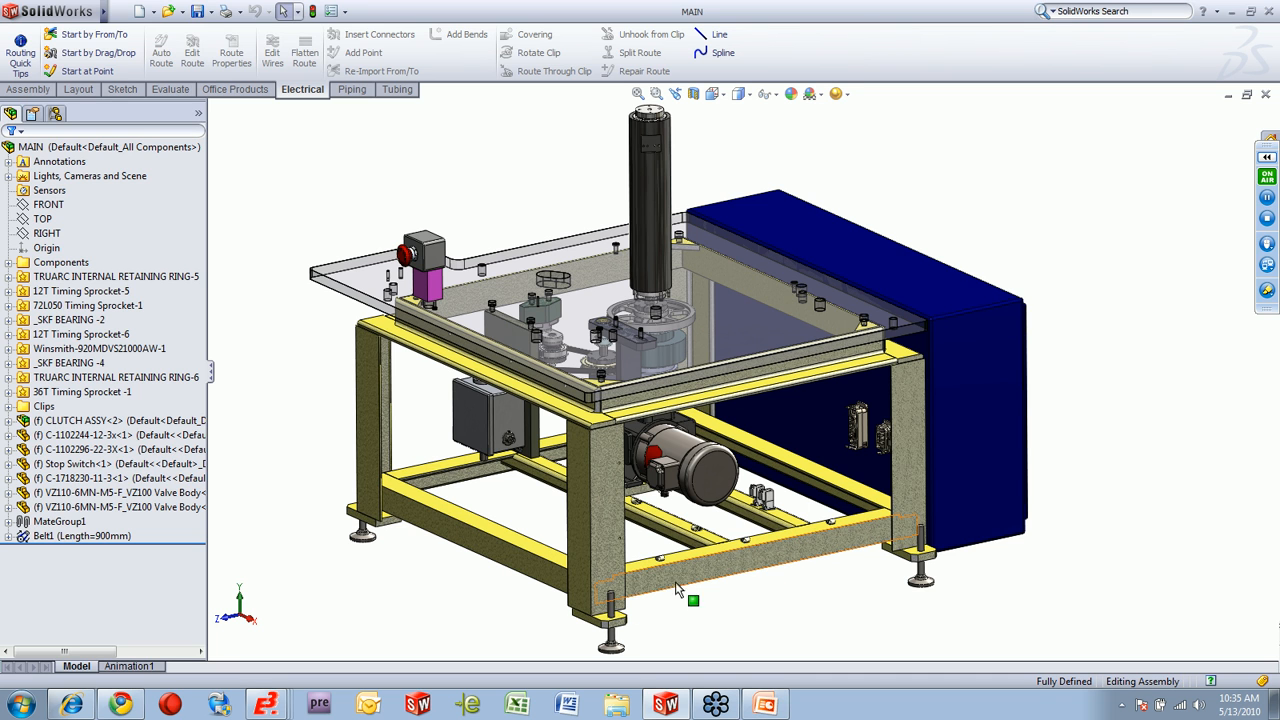
pyautogui.click(268, 705)
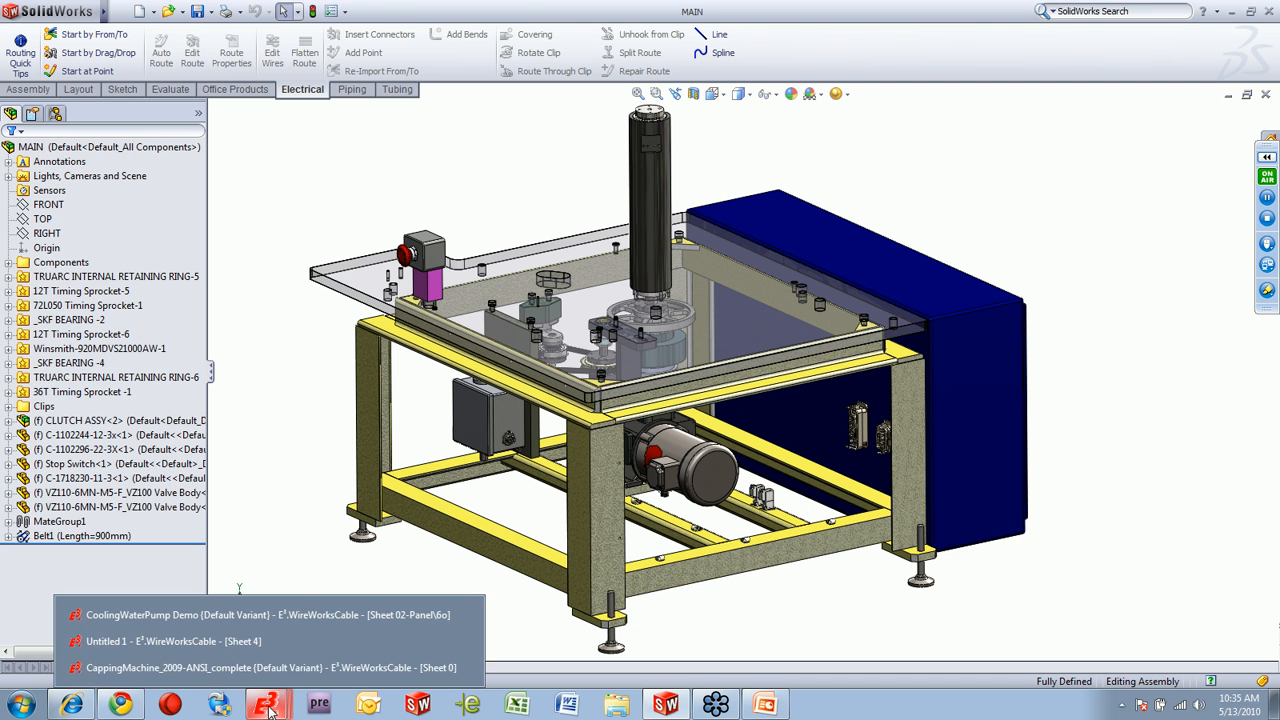
pyautogui.click(256, 670)
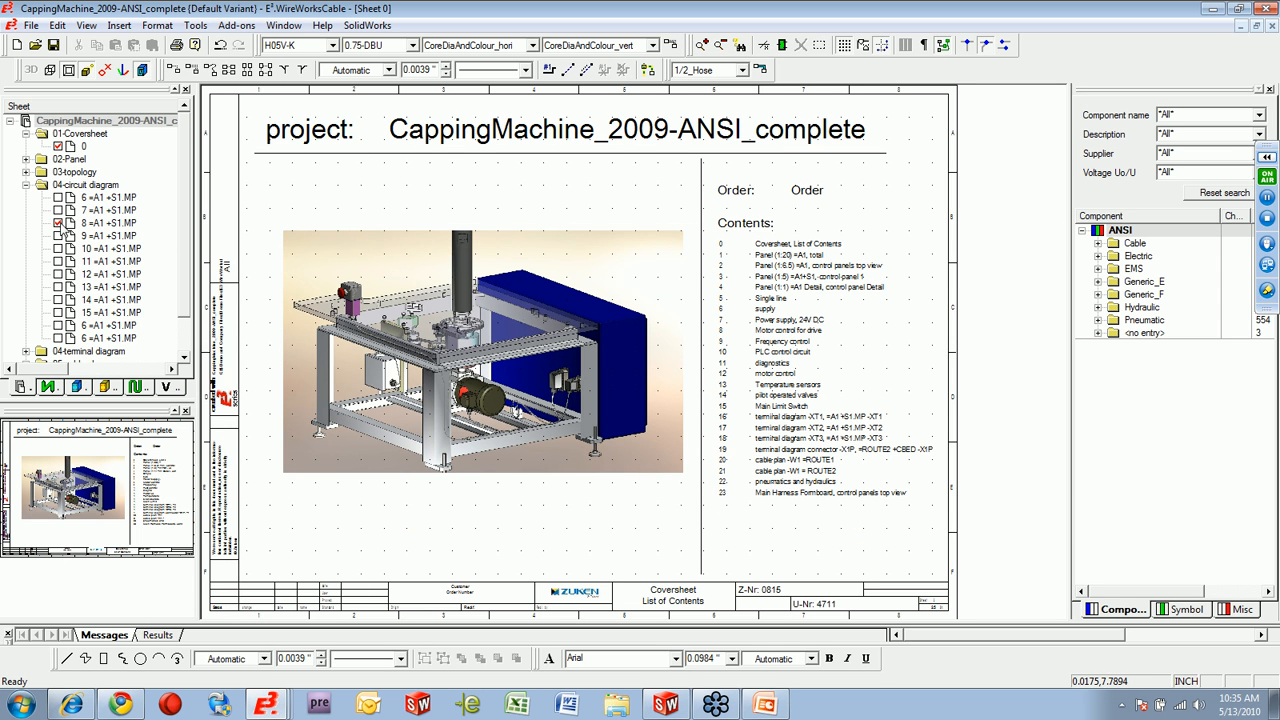
# Open circuit diagram sheet 8 and select motor M1 in the external connections area.
pyautogui.doubleClick(60, 226)
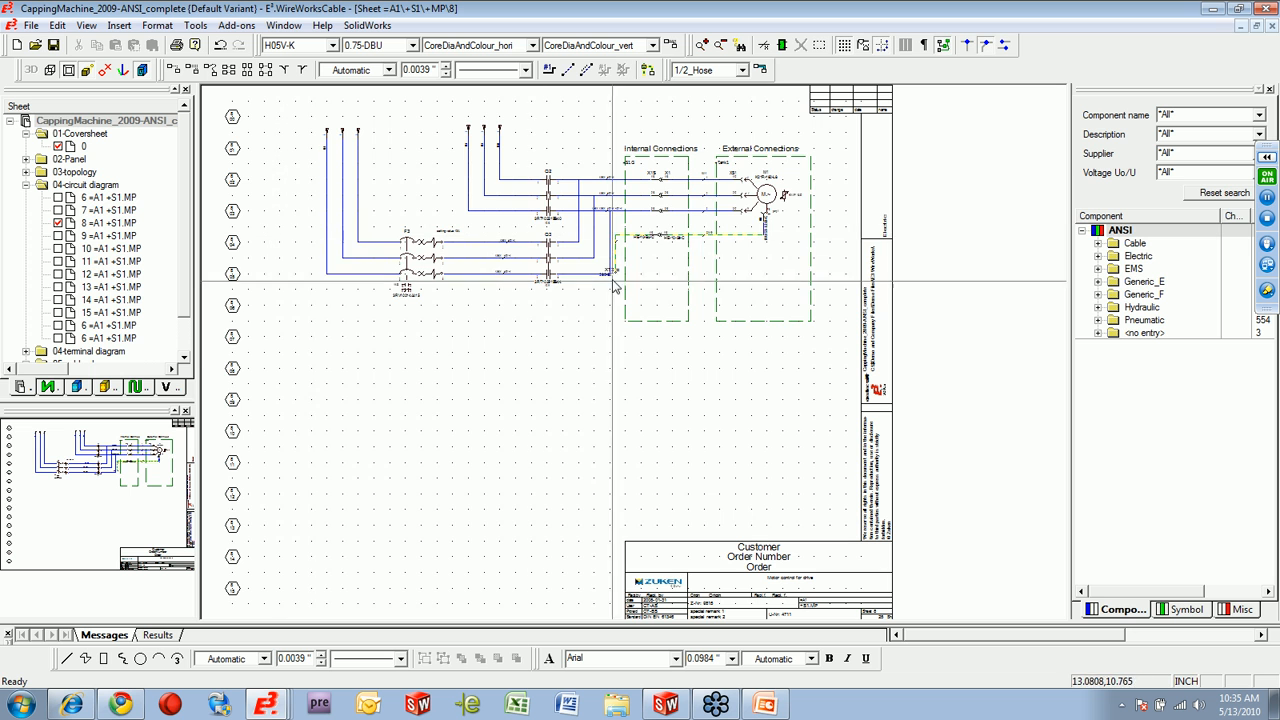
pyautogui.scroll(3, 750, 130)
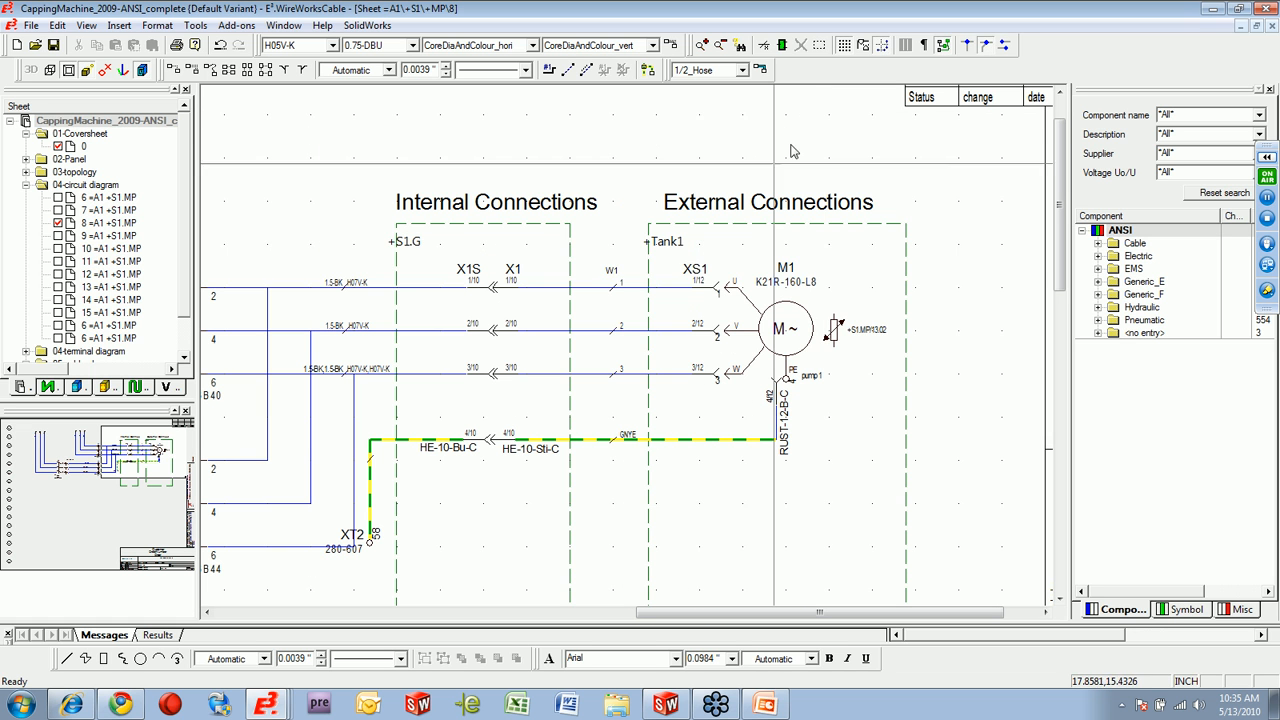
pyautogui.click(770, 337)
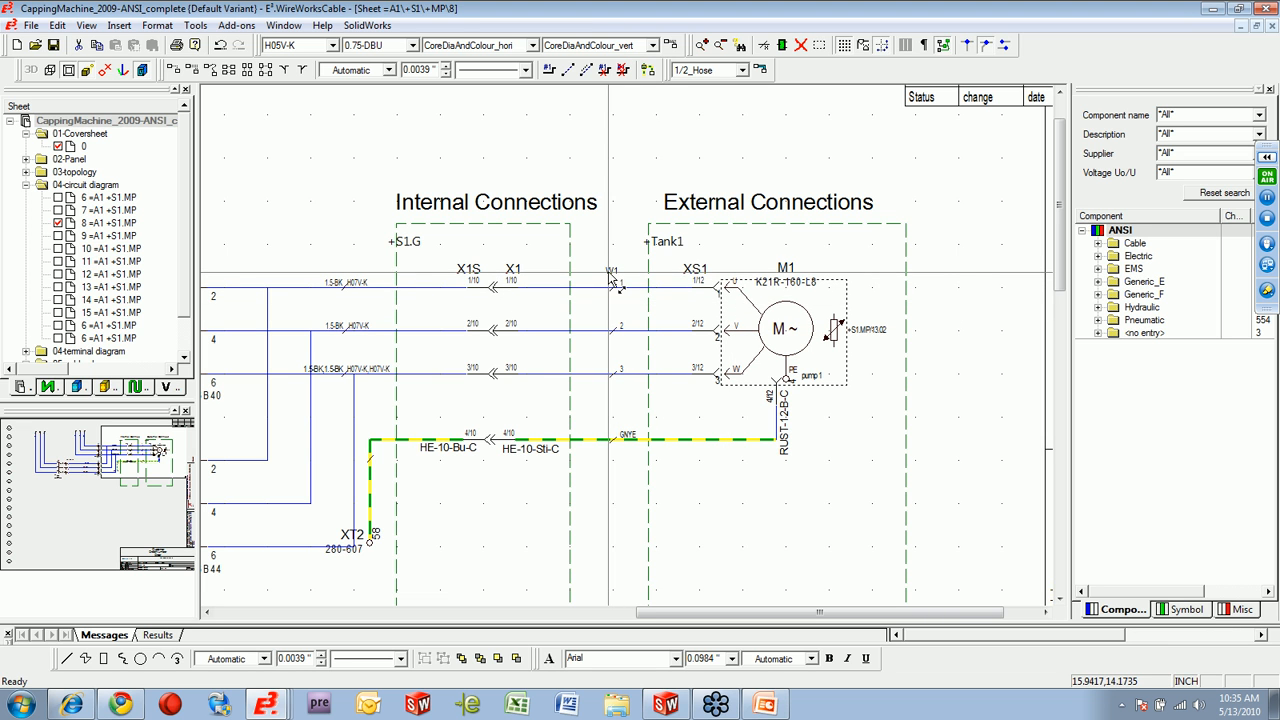
# Open the SolidWorks routing import and export tool and move its window clear of the taskbar.
pyautogui.click(367, 25)
pyautogui.click(370, 48)
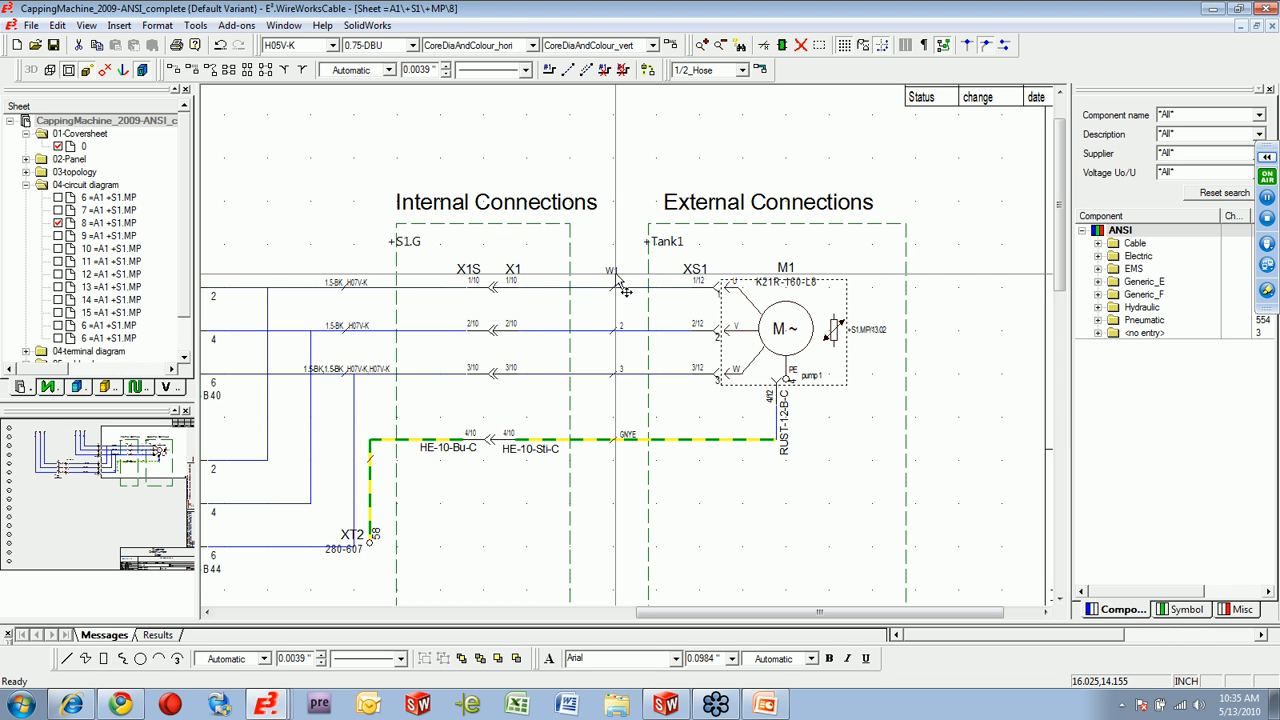
pyautogui.click(367, 25)
pyautogui.click(372, 44)
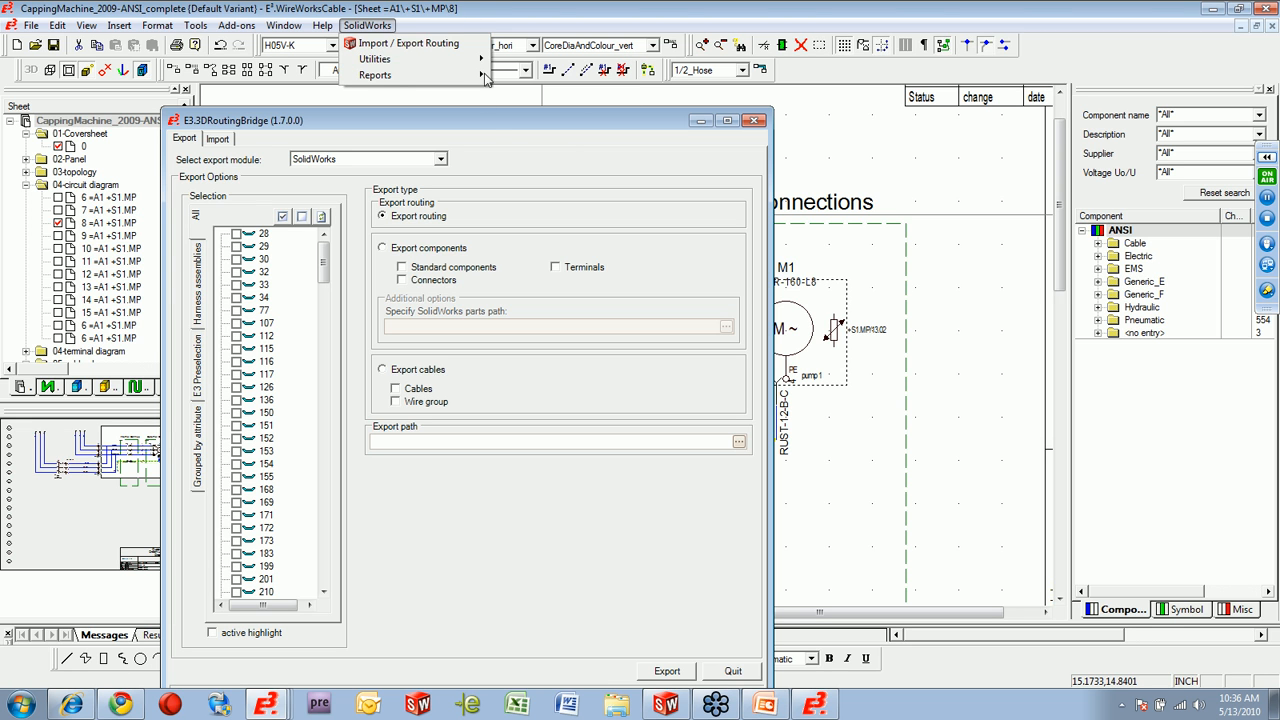
pyautogui.click(481, 122)
pyautogui.moveTo(491, 128); pyautogui.dragTo(499, 64)
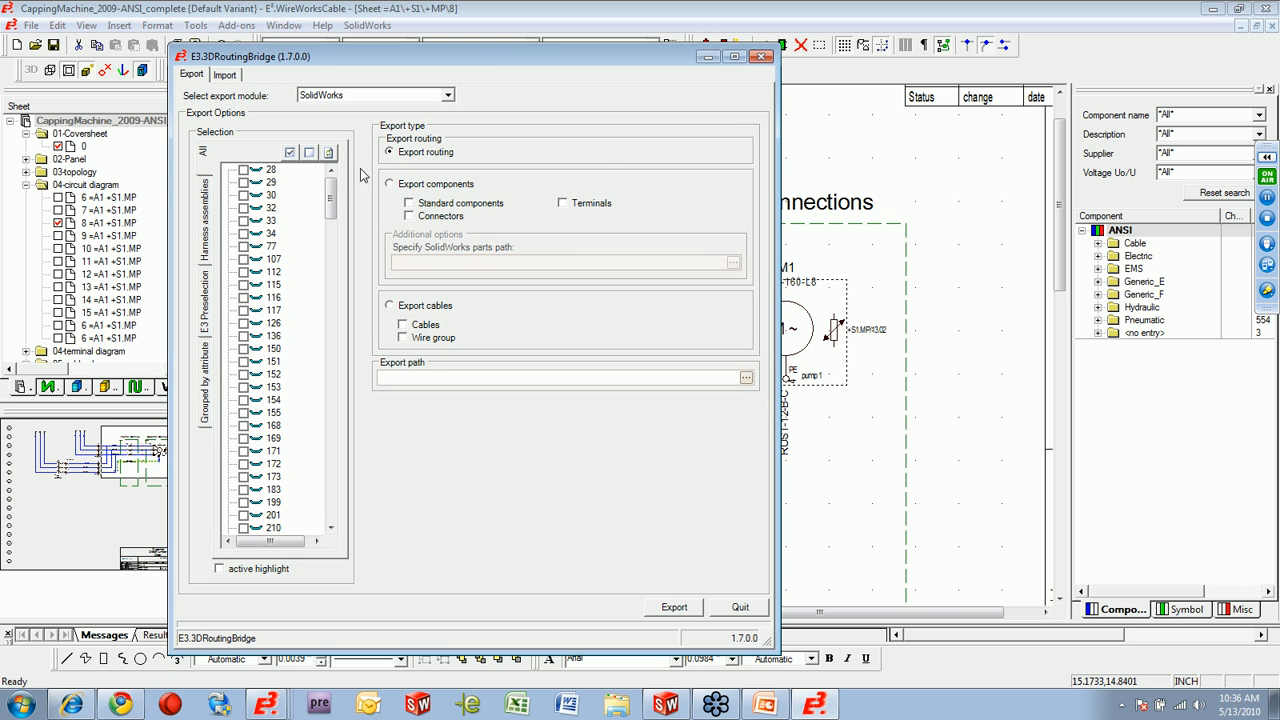
# Keep routing as the export type for SolidWorks and include only cable W1 in the export.
pyautogui.moveTo(331, 195); pyautogui.dragTo(343, 510)
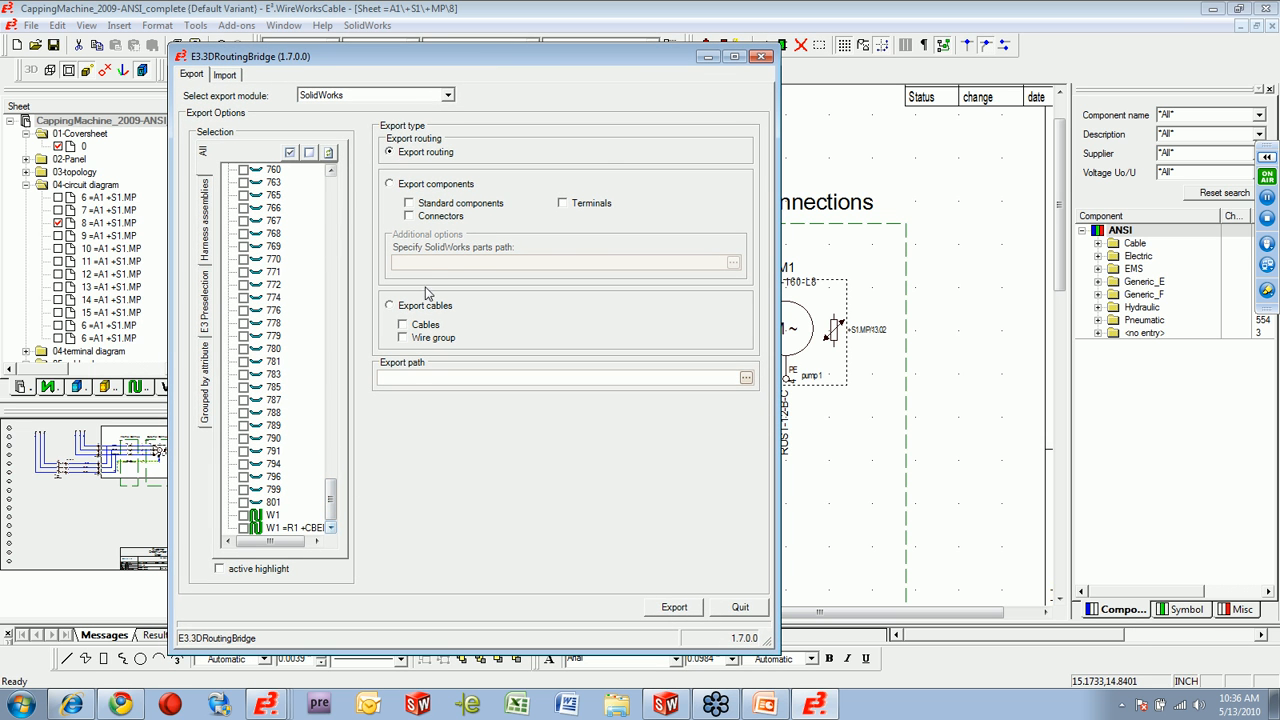
pyautogui.click(390, 185)
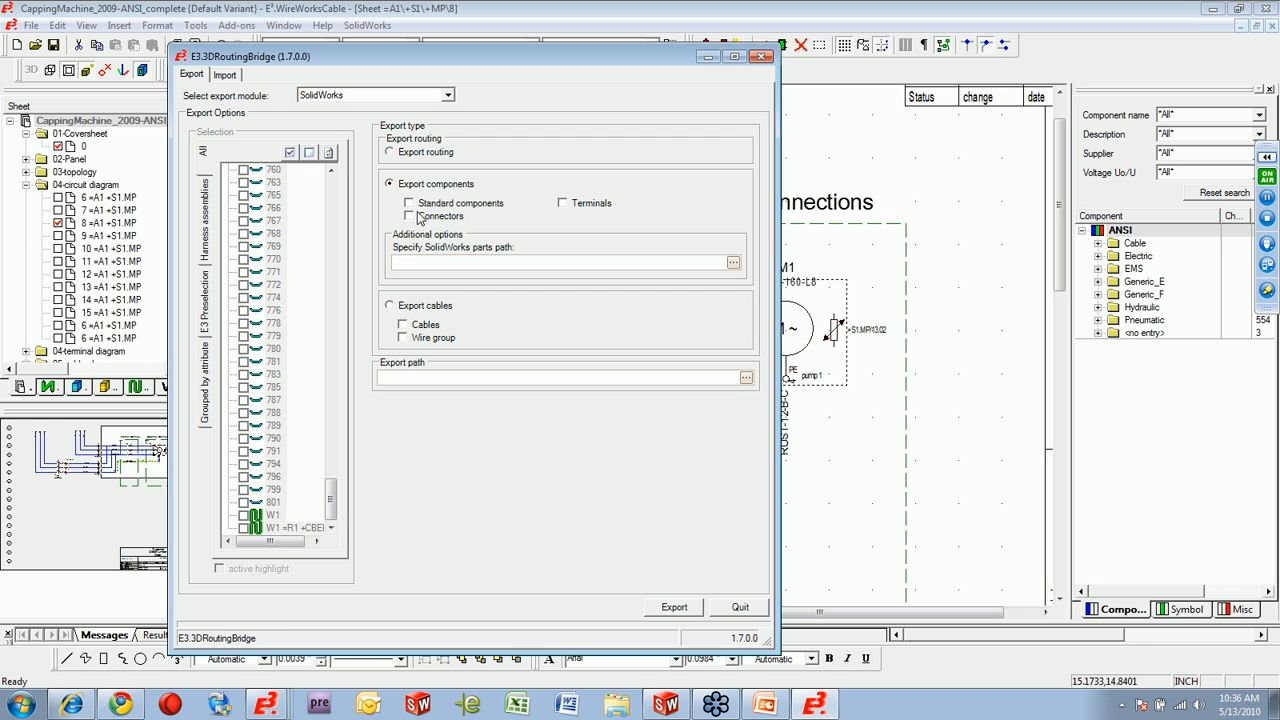
pyautogui.click(390, 152)
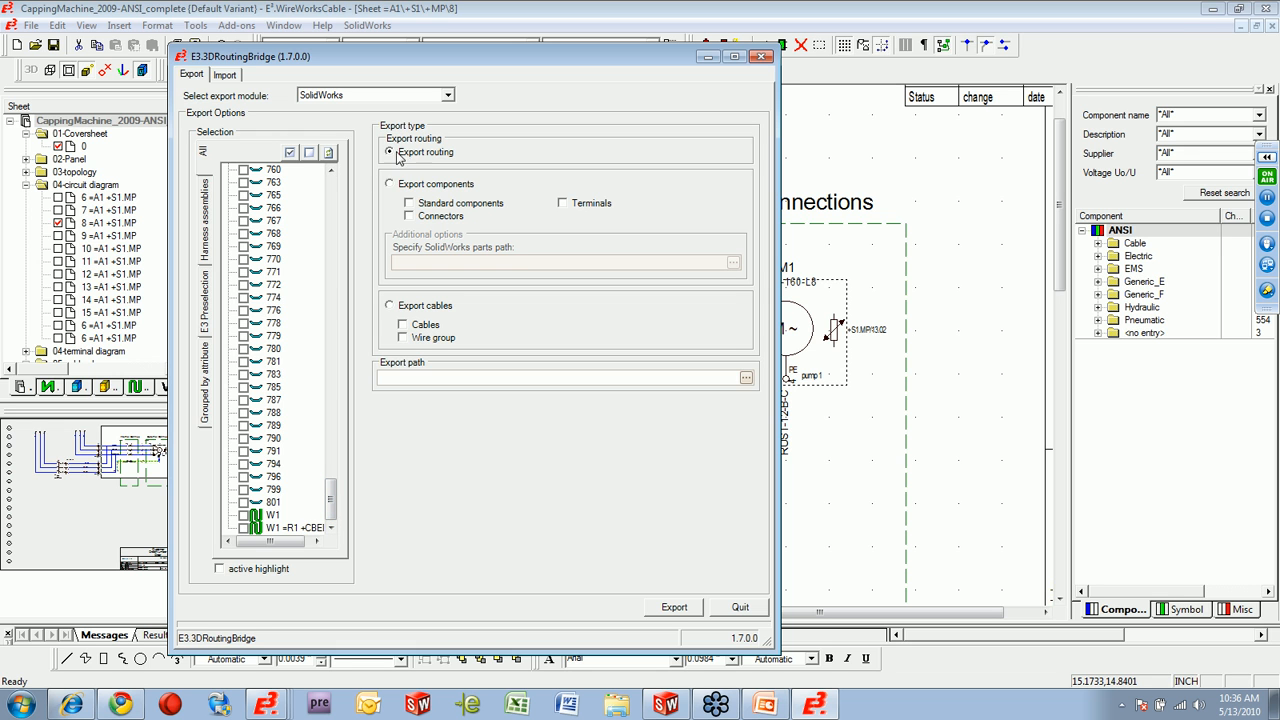
pyautogui.click(243, 515)
# Export the routing to the Desktop as the XML file CappingMachine_2009-ANSI_complete_routing, replacing the existing file.
pyautogui.click(673, 608)
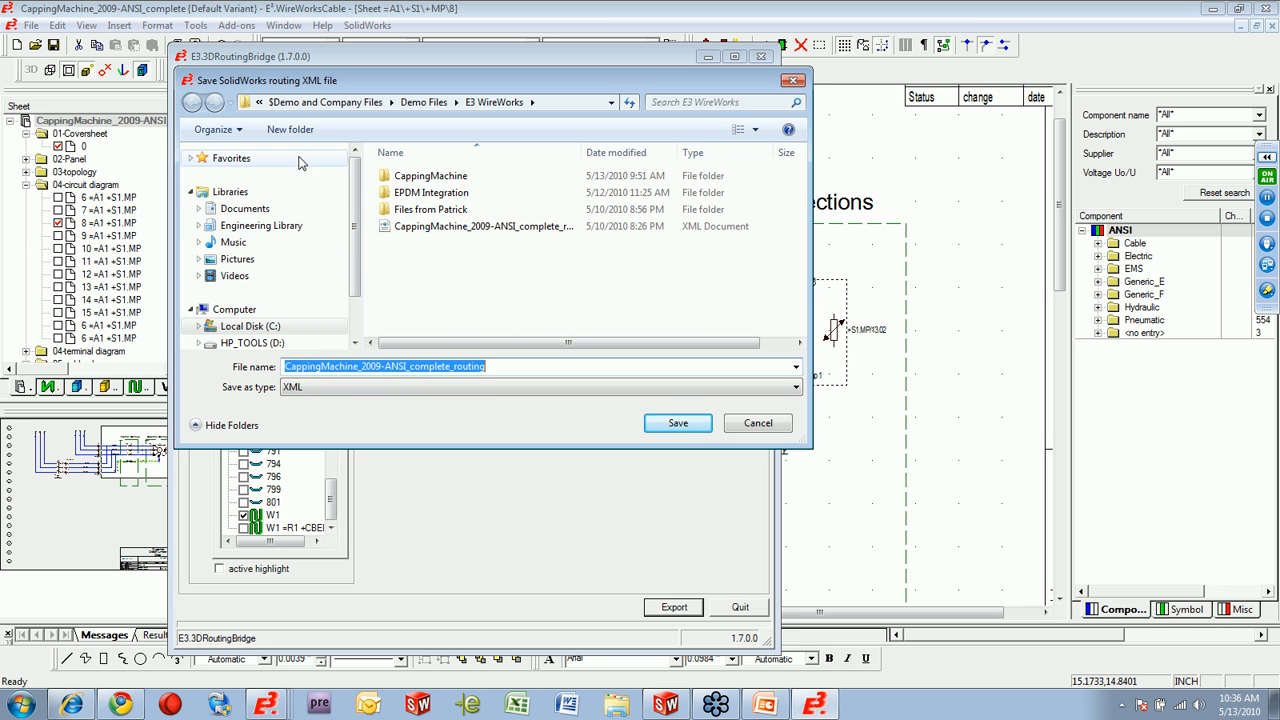
pyautogui.moveTo(355, 228); pyautogui.dragTo(357, 182)
pyautogui.click(243, 311)
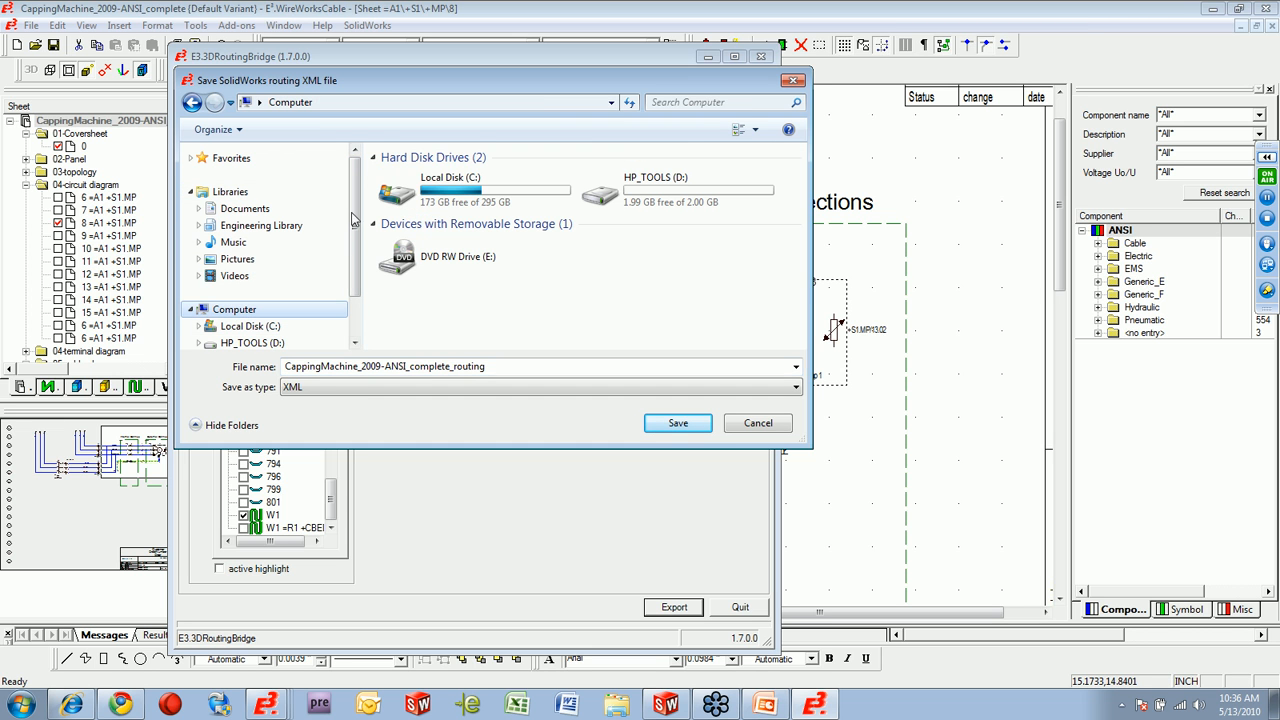
pyautogui.doubleClick(440, 181)
pyautogui.click(259, 103)
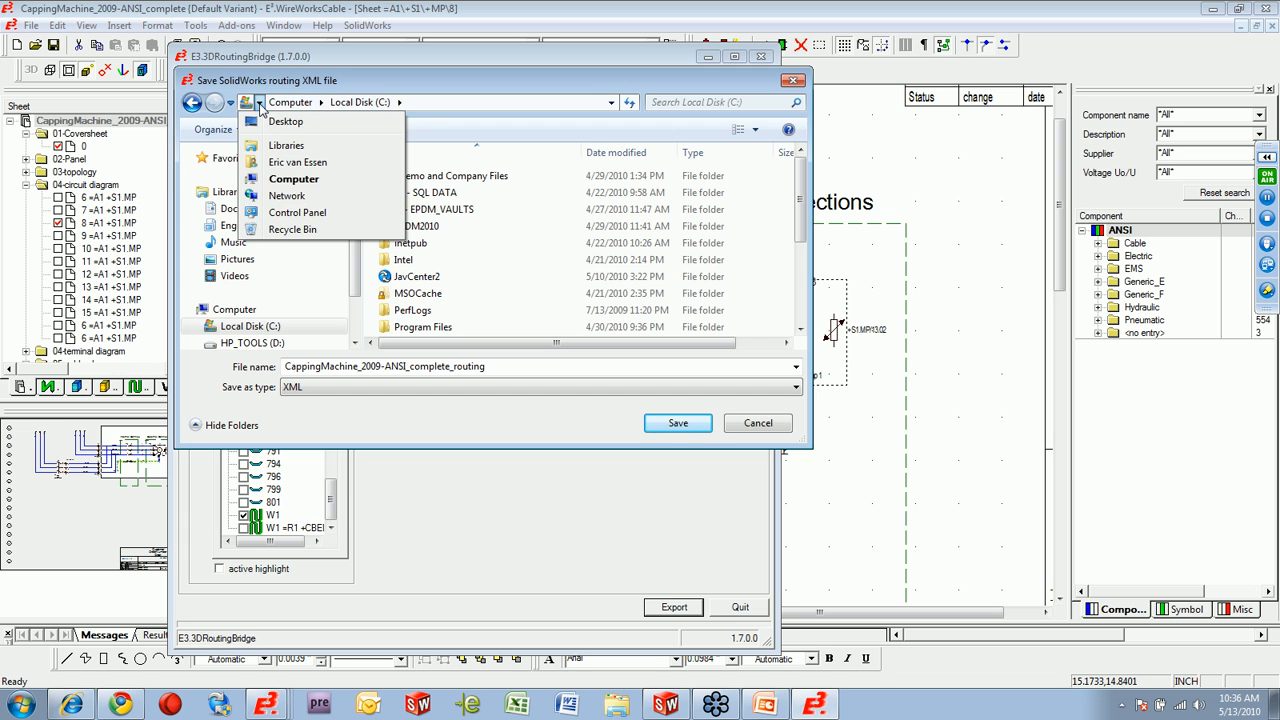
pyautogui.click(285, 121)
pyautogui.doubleClick(538, 367)
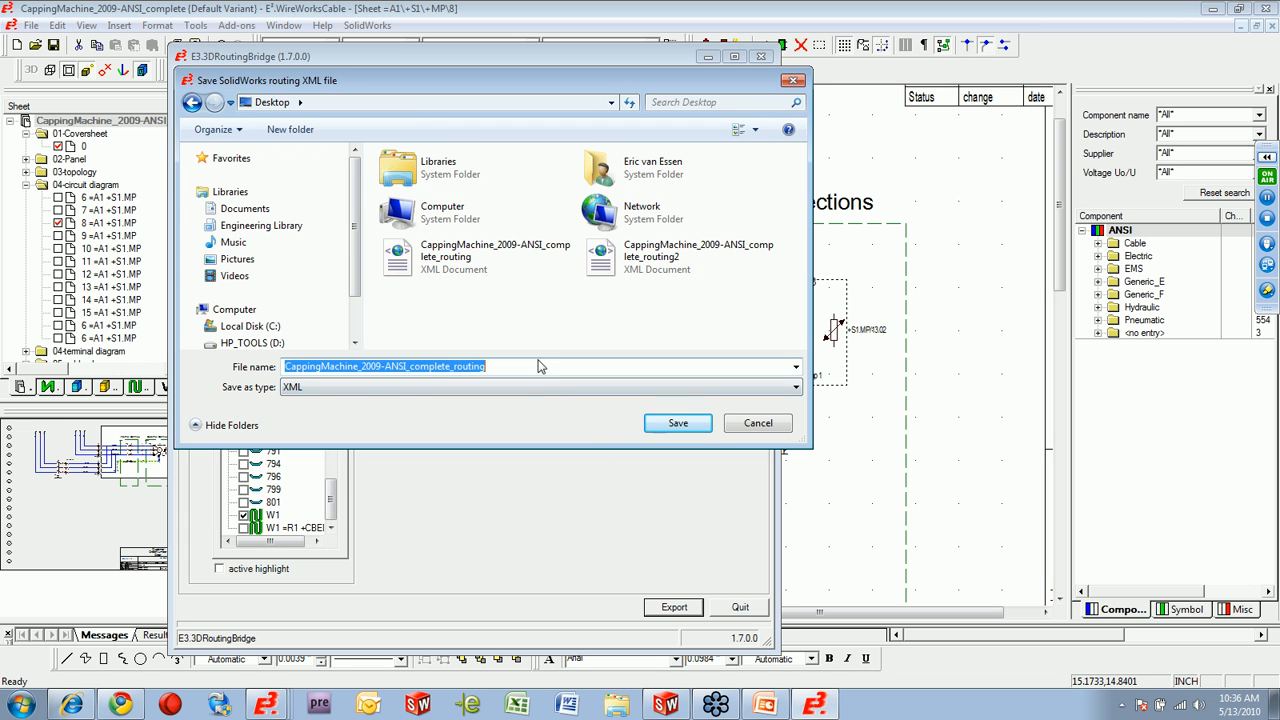
pyautogui.click(676, 424)
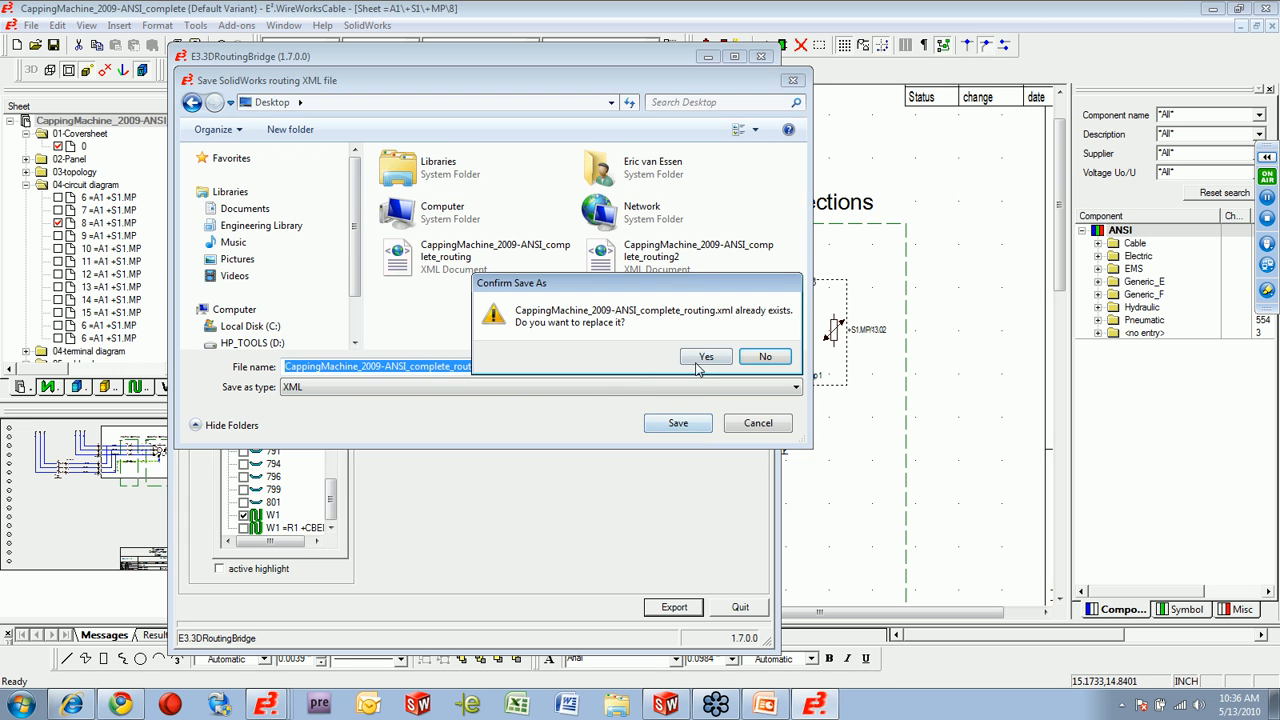
pyautogui.click(709, 358)
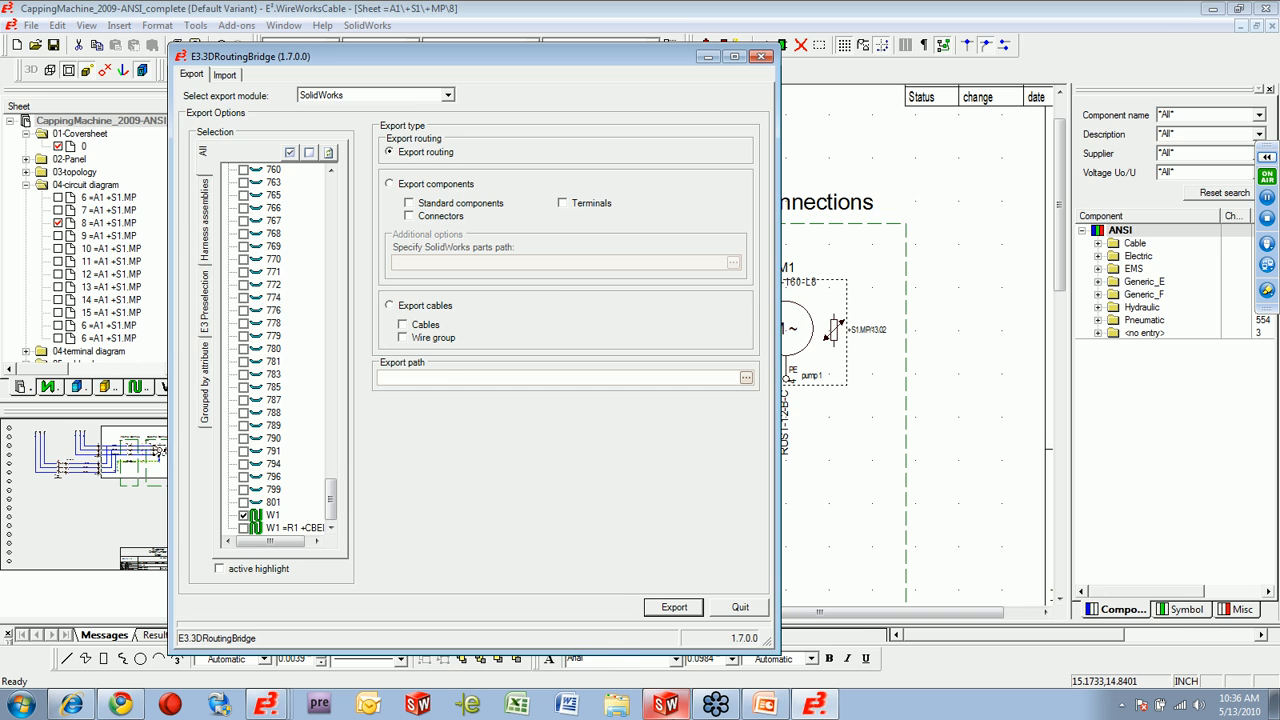
# Switch to SolidWorks and start an electrical route by importing the From-To list CappingMachine_2009-ANSI_complete_routing from the Desktop as a new assembly.
pyautogui.click(669, 710)
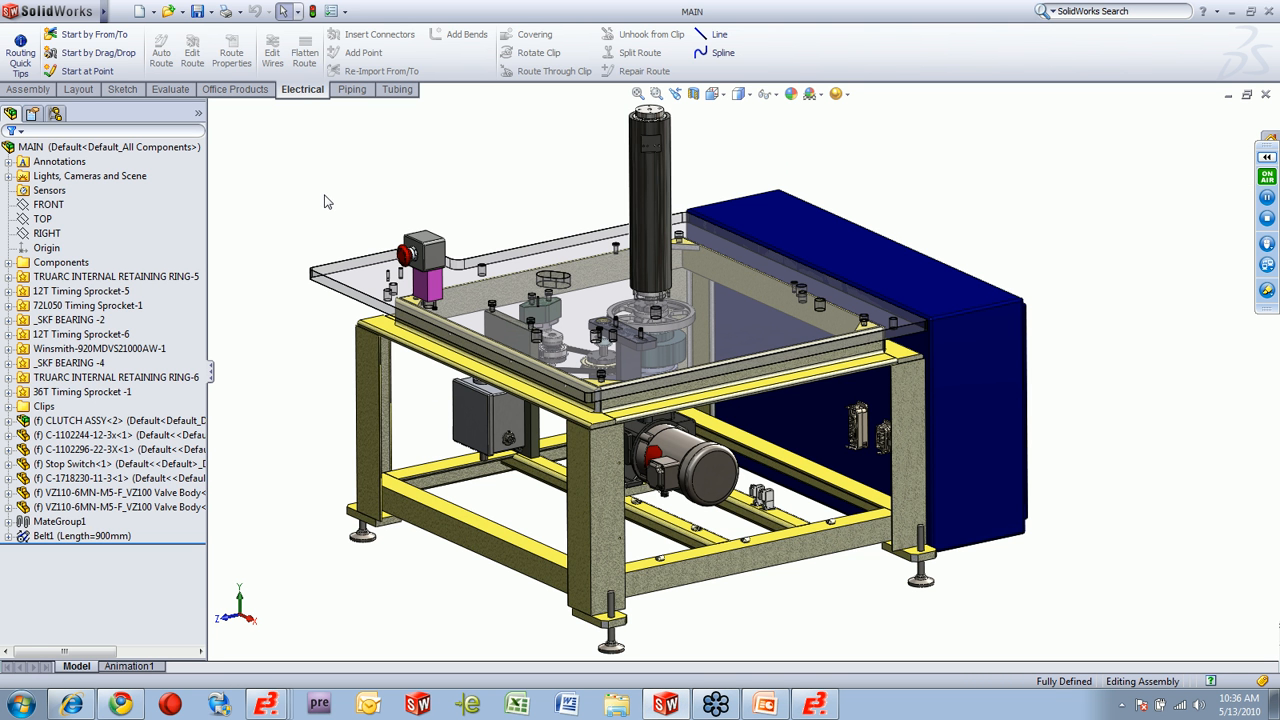
pyautogui.click(97, 40)
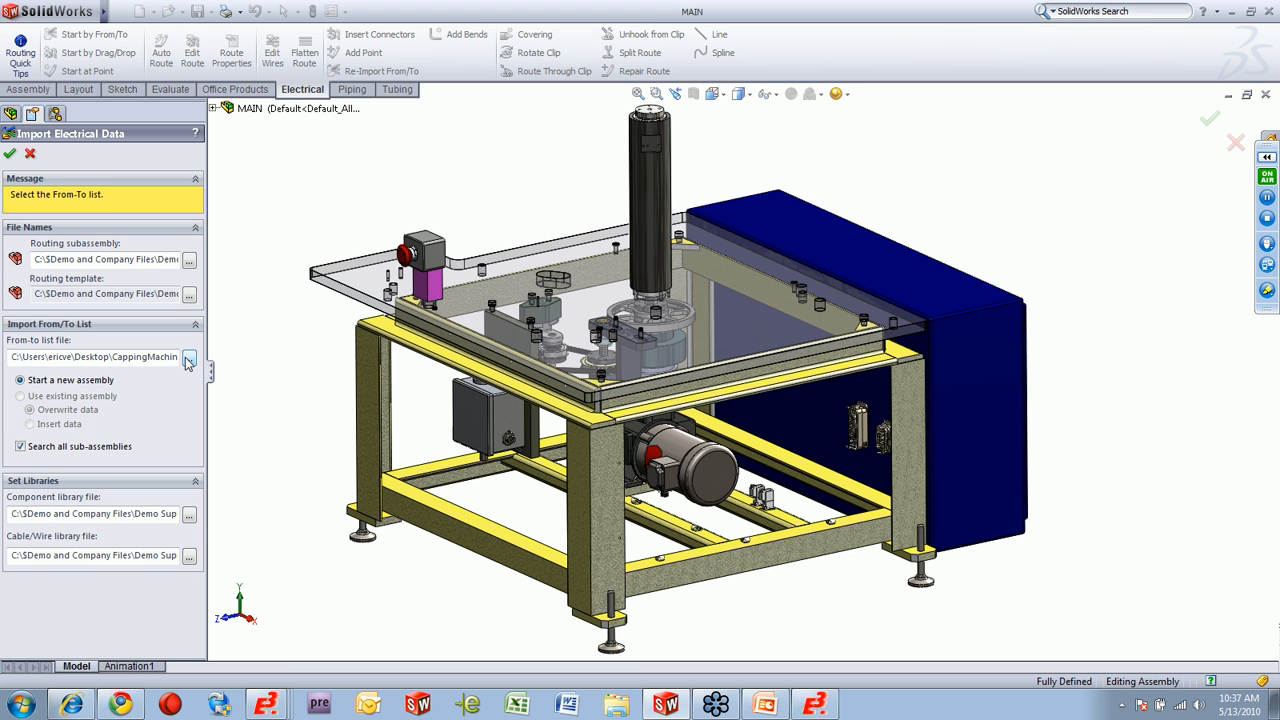
pyautogui.click(189, 361)
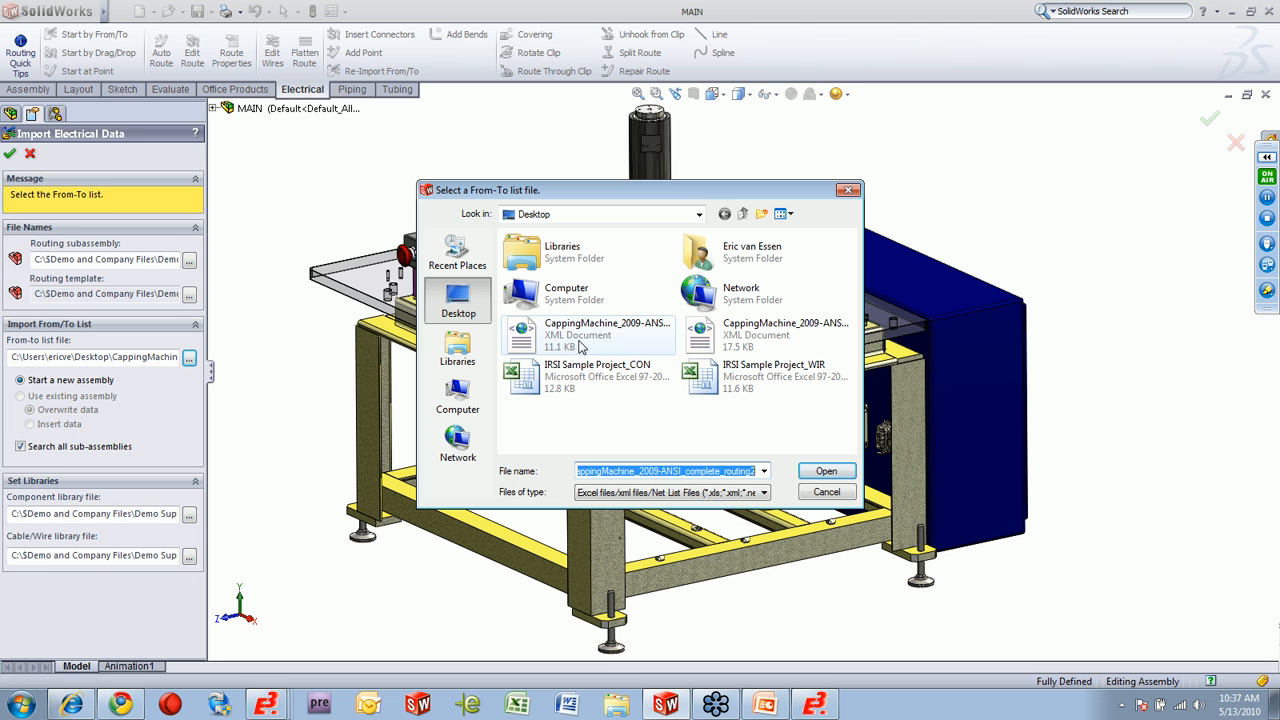
pyautogui.click(567, 345)
pyautogui.click(824, 474)
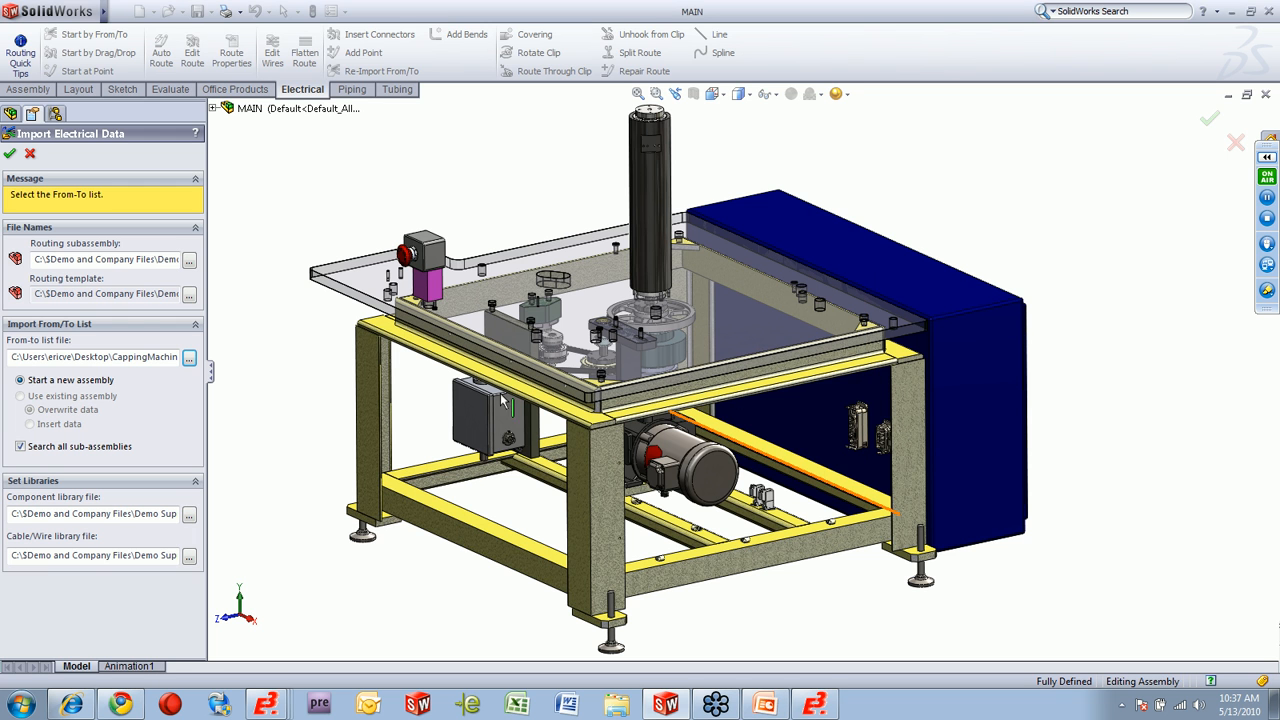
pyautogui.click(10, 154)
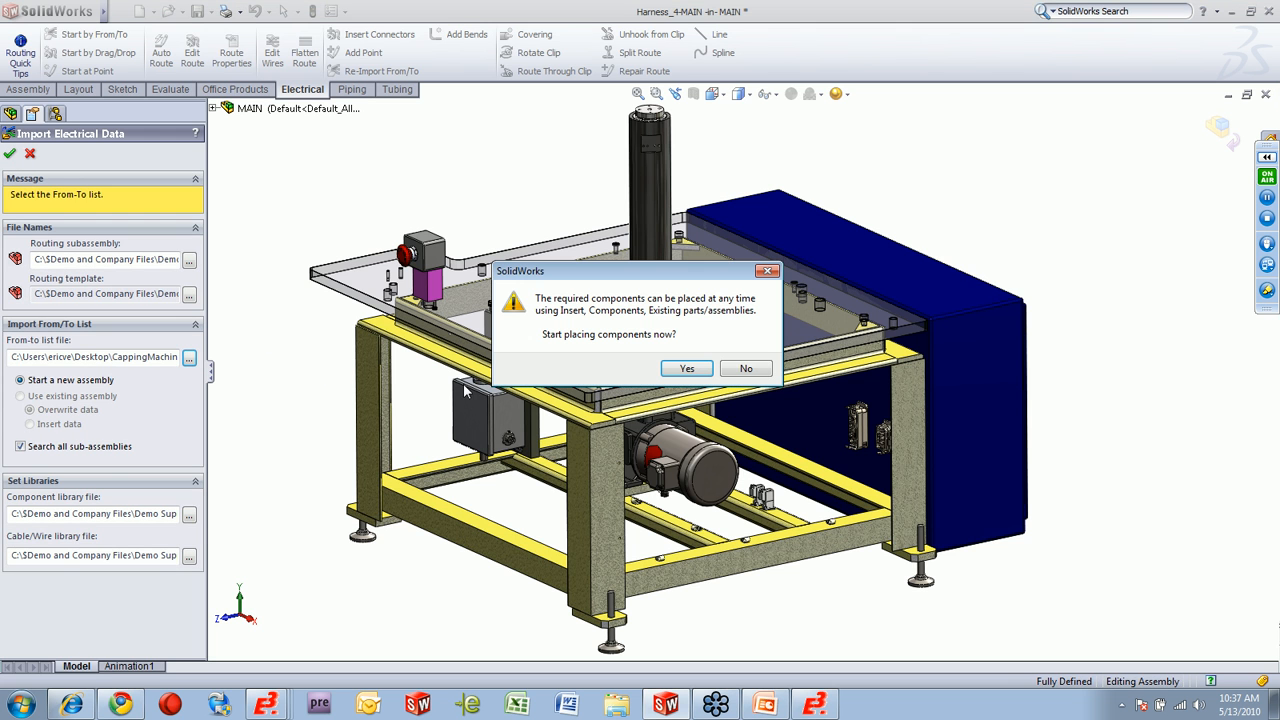
# Place connector X1 on the enclosure and XS1 on the motor's terminal box, and start routing with the default Harness properties.
pyautogui.click(686, 369)
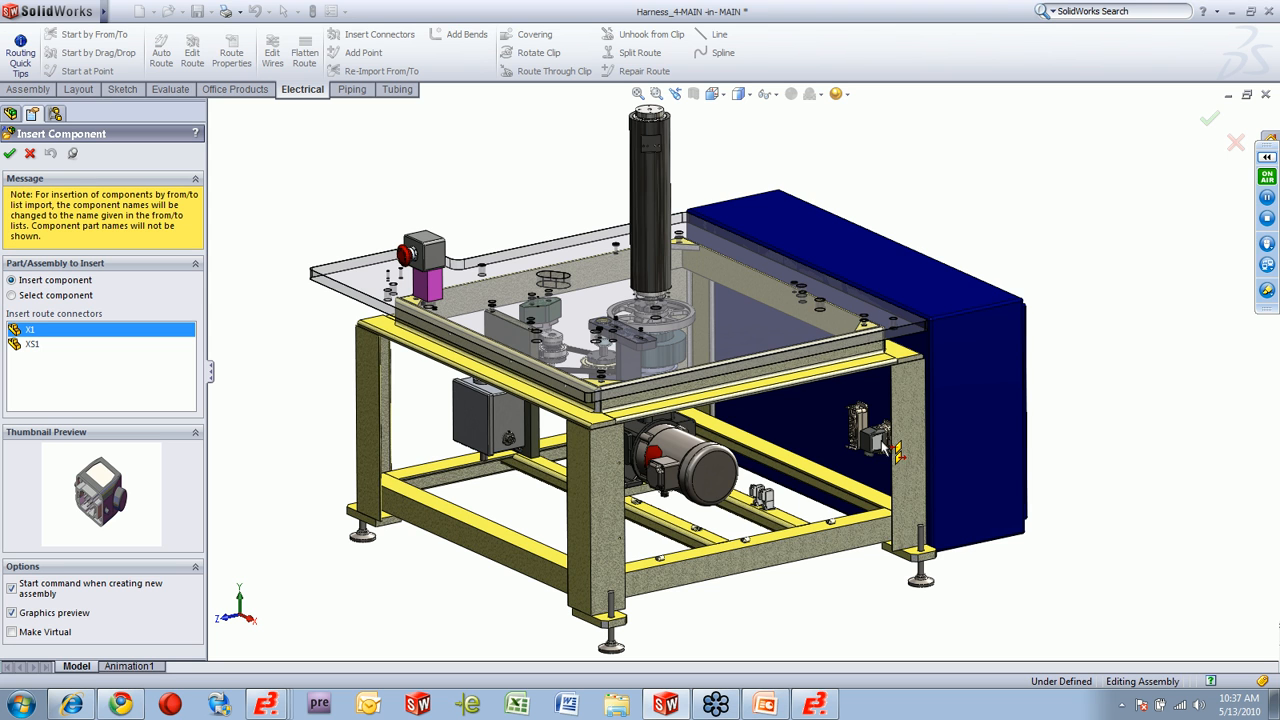
pyautogui.click(885, 448)
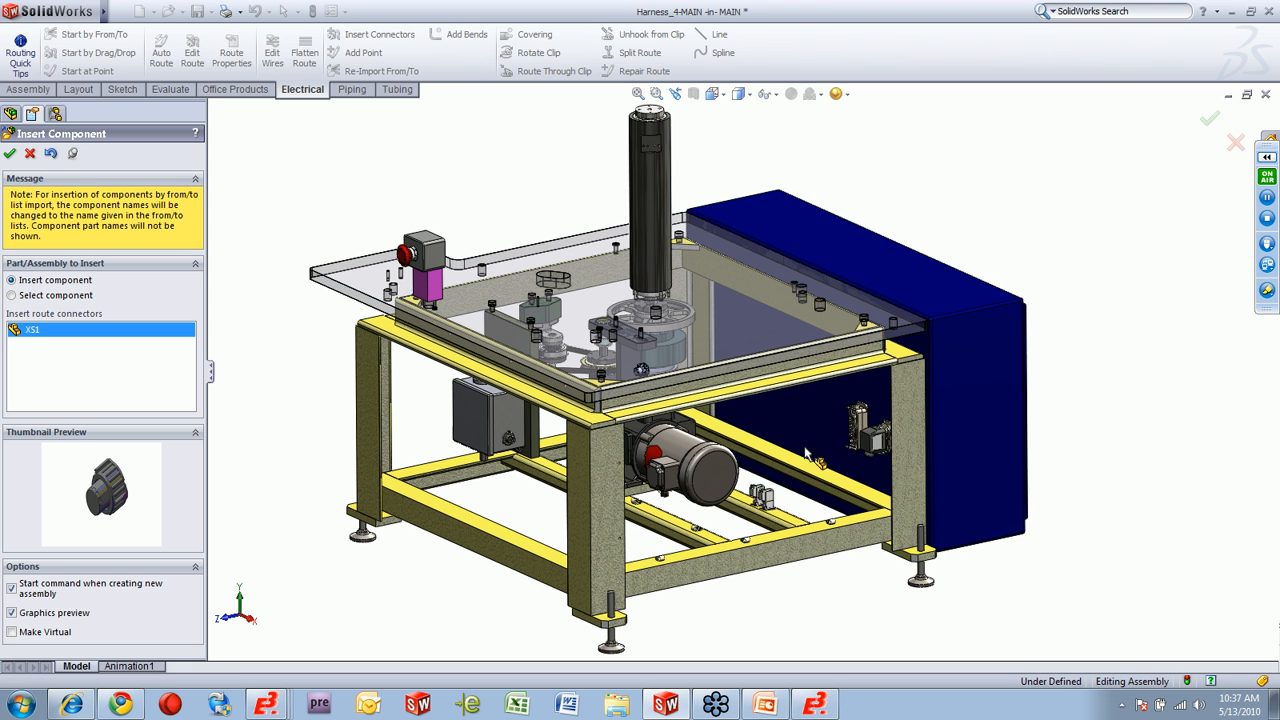
pyautogui.click(665, 503)
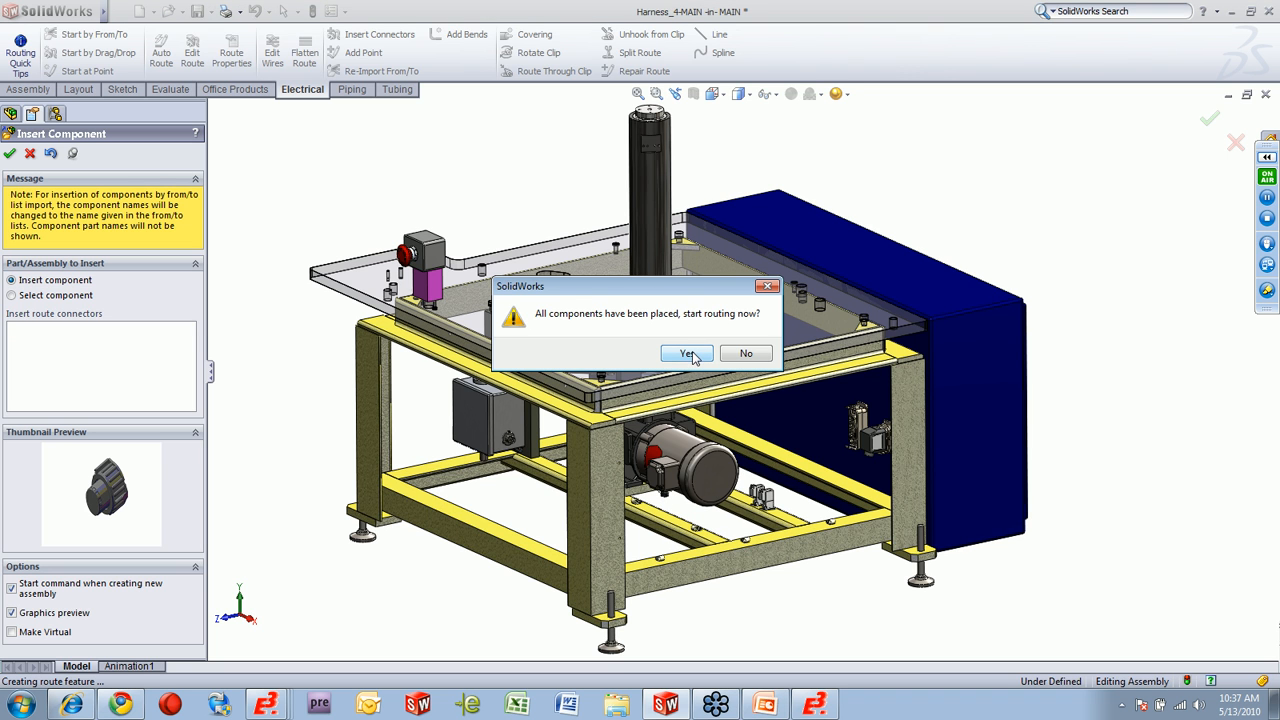
pyautogui.click(688, 354)
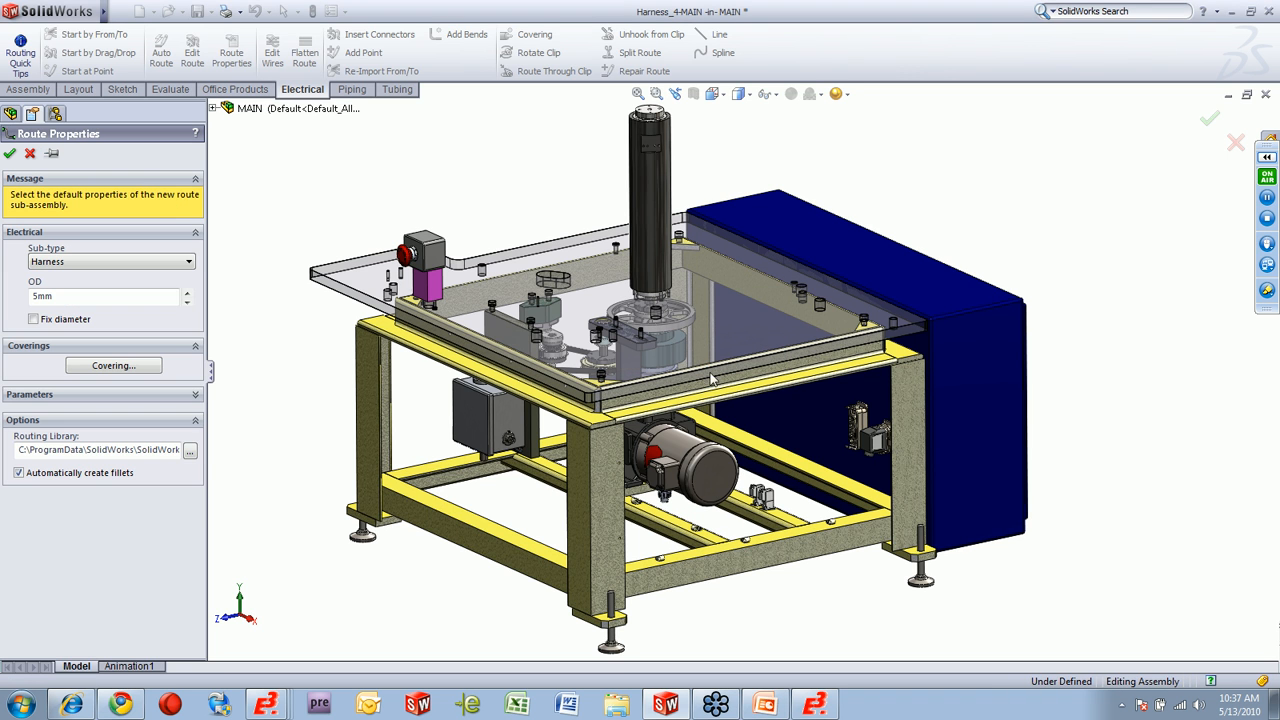
pyautogui.click(9, 153)
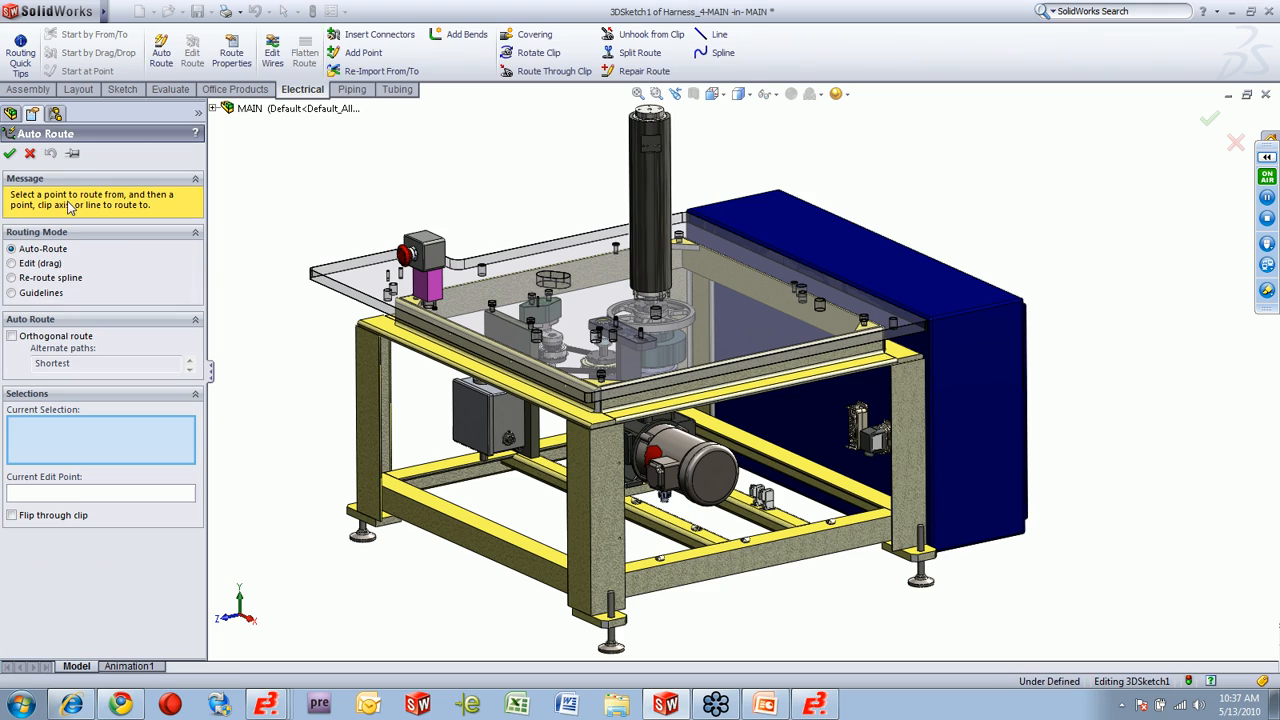
# Re-route the cable spline through the three frame clips between the motor and the enclosure connector, and finish Auto Route.
pyautogui.scroll(-8, 770, 540)
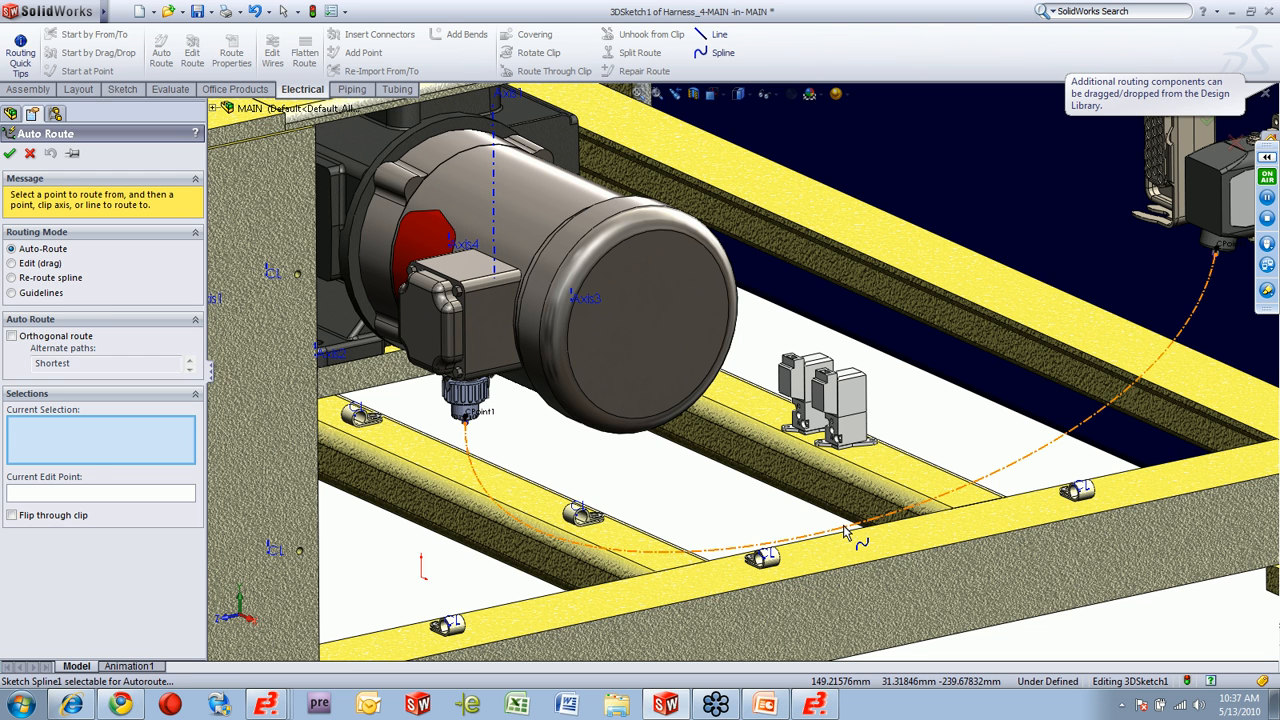
pyautogui.click(40, 292)
pyautogui.click(33, 278)
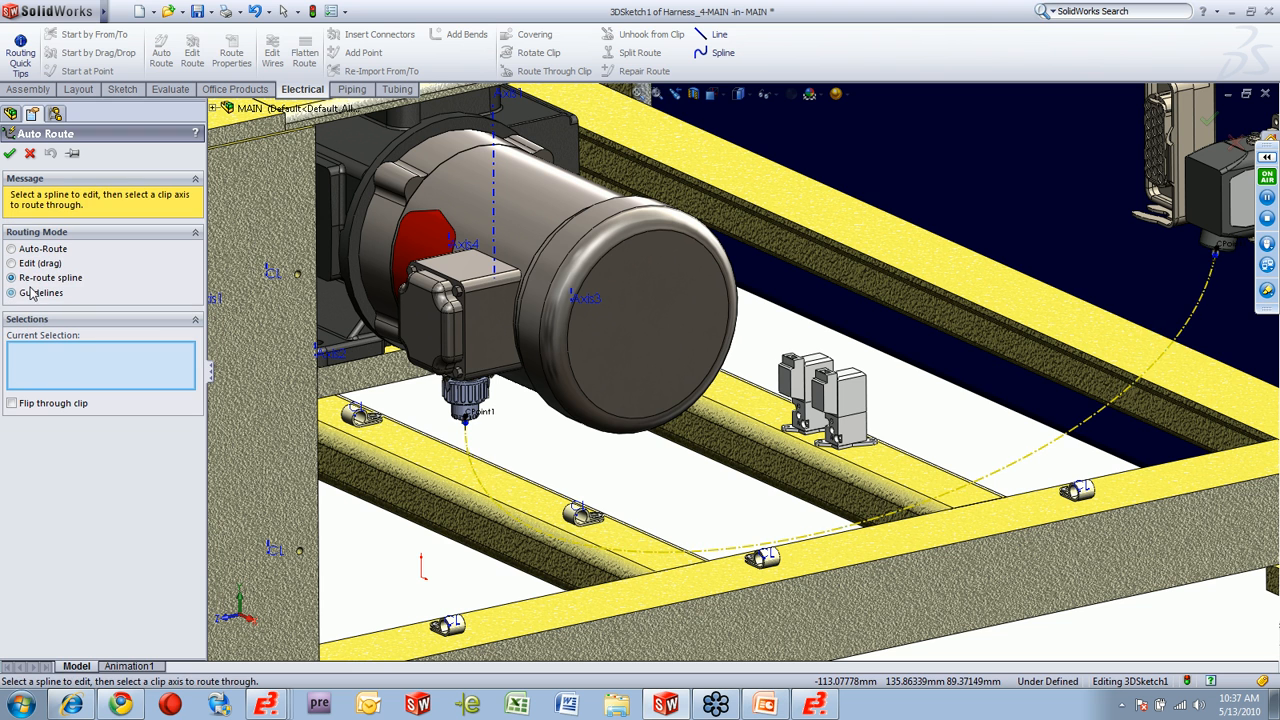
pyautogui.click(580, 512)
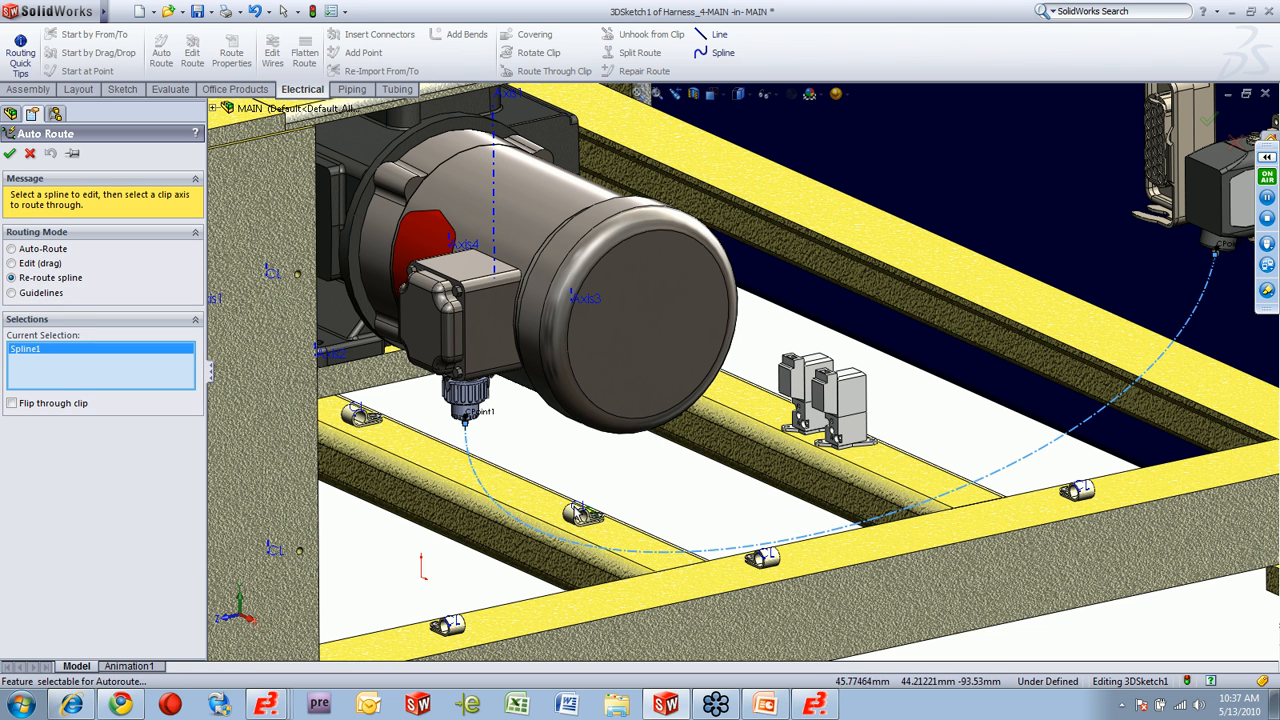
pyautogui.click(1078, 490)
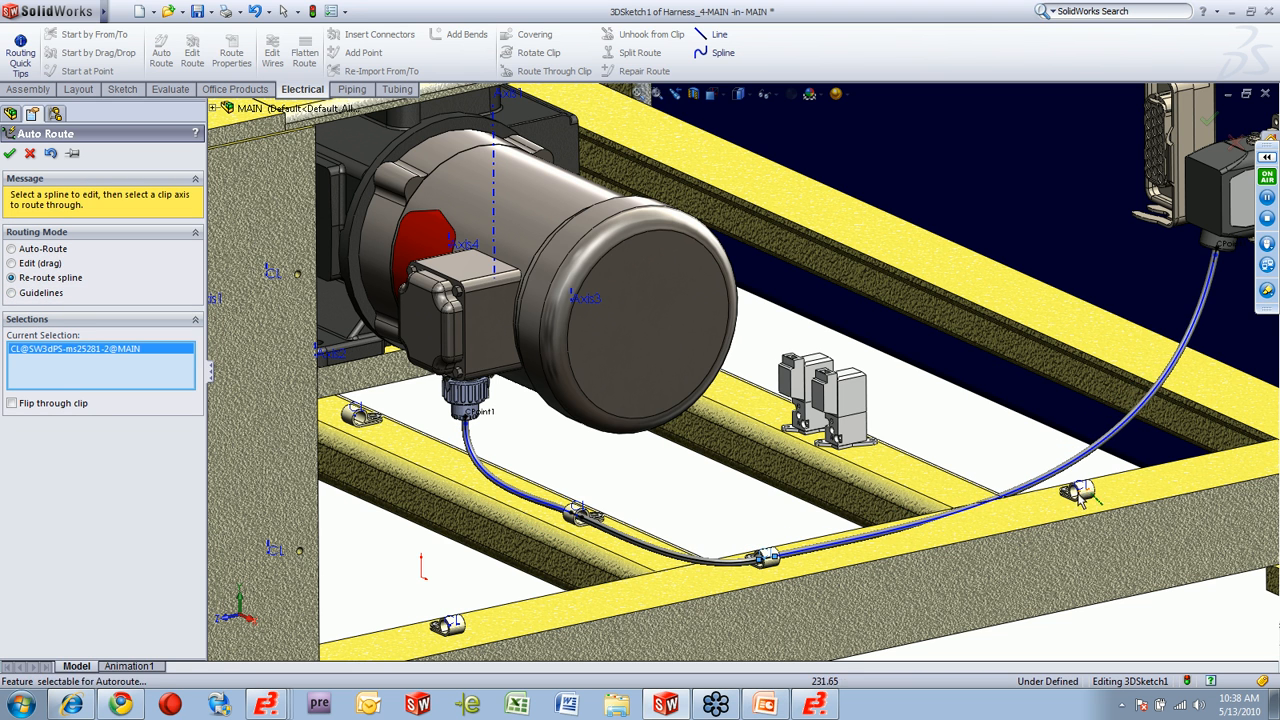
pyautogui.scroll(3, 728, 492)
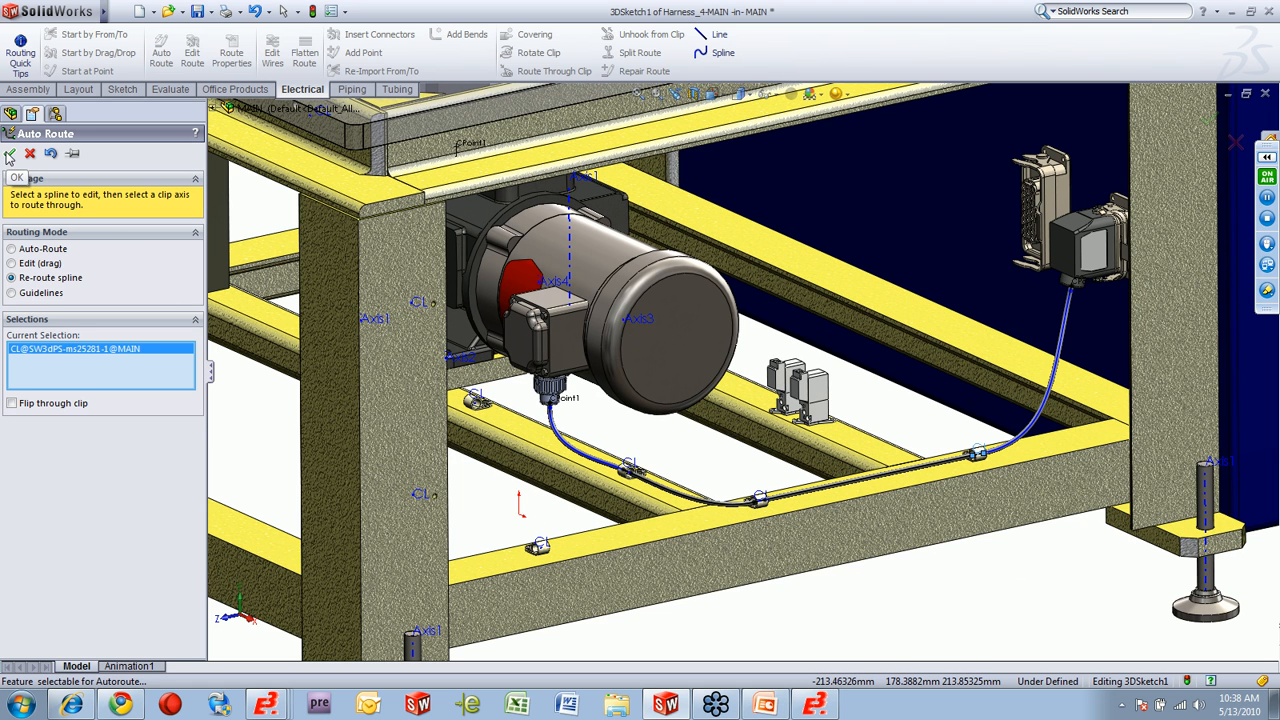
pyautogui.click(9, 155)
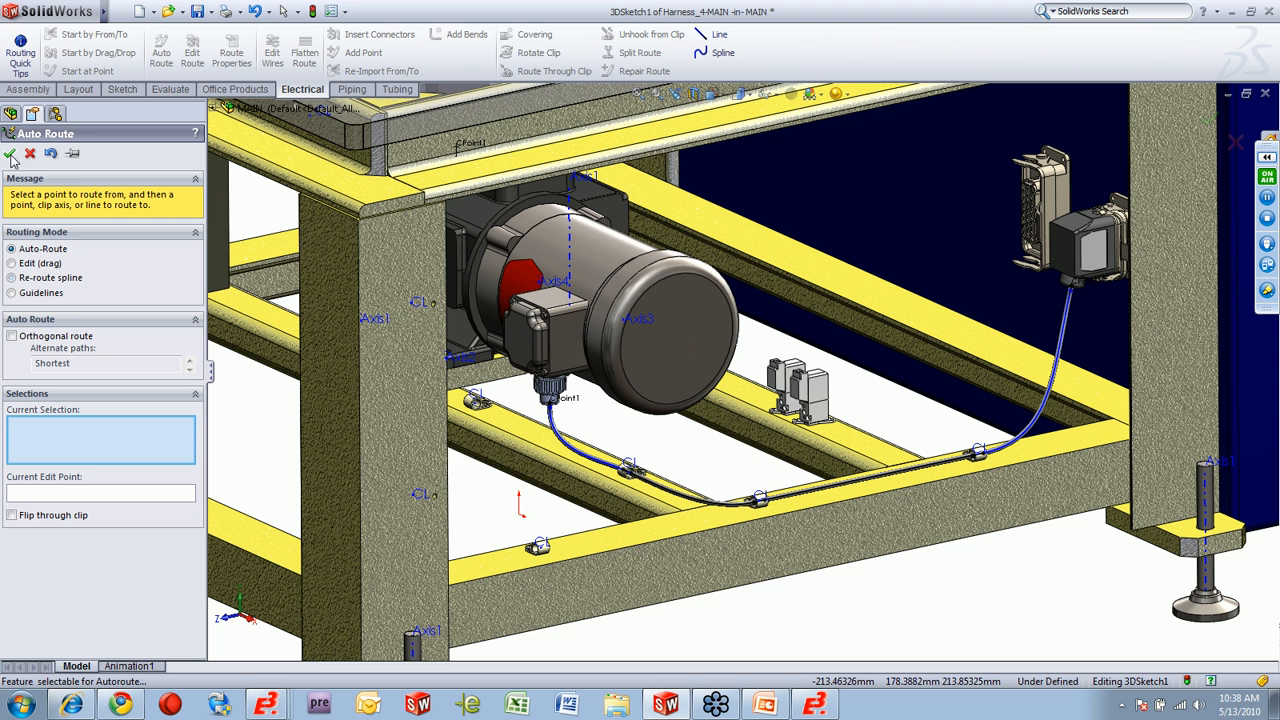
pyautogui.click(10, 156)
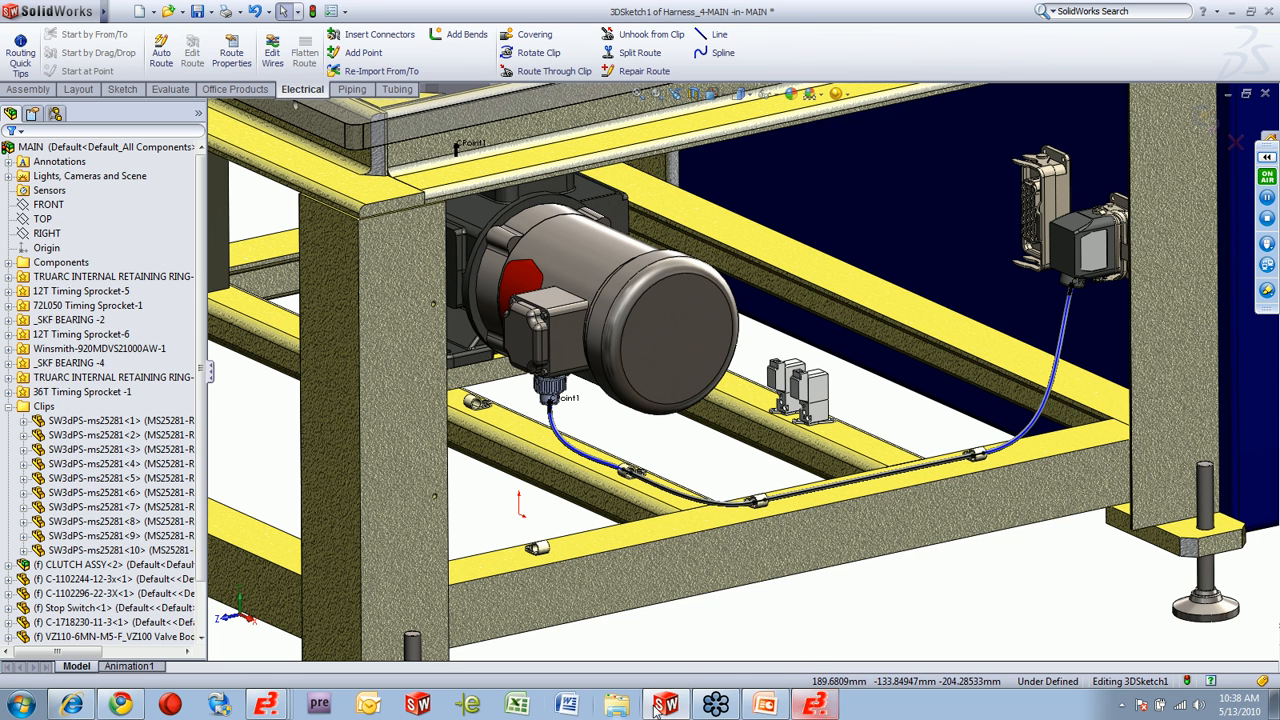
# Switch back to the E3 routing export tool and include only cable W1 =R1 +CBED instead of the plain W1.
pyautogui.click(265, 704)
pyautogui.click(270, 667)
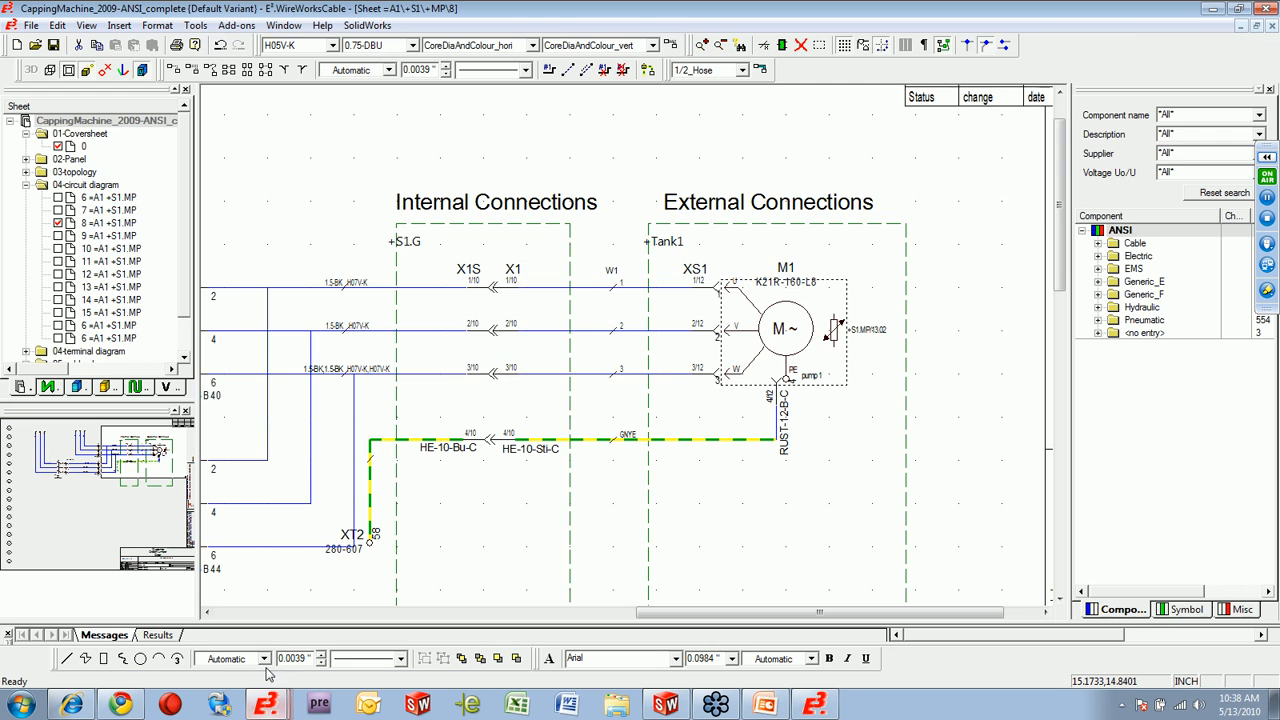
pyautogui.click(765, 704)
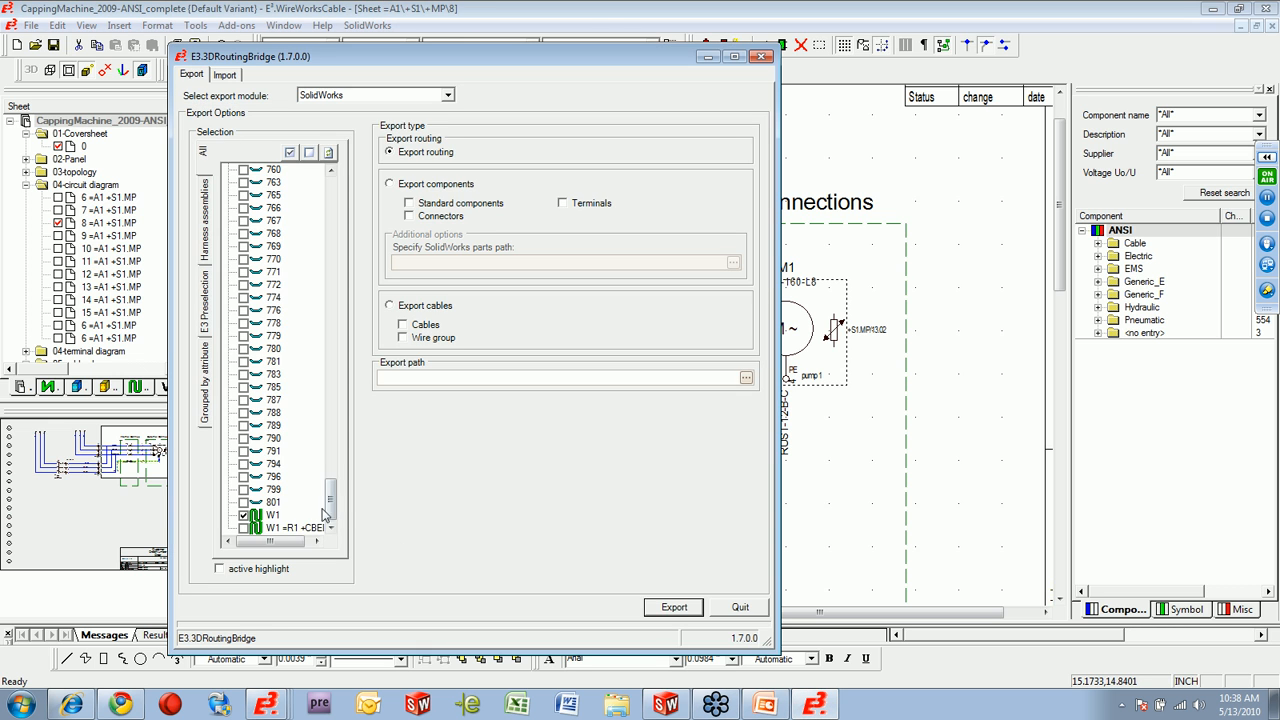
pyautogui.click(244, 515)
# Export the routing to the Desktop as the XML file CappingMachine_2009-ANSI_complete_routing2, replacing the existing file.
pyautogui.click(686, 607)
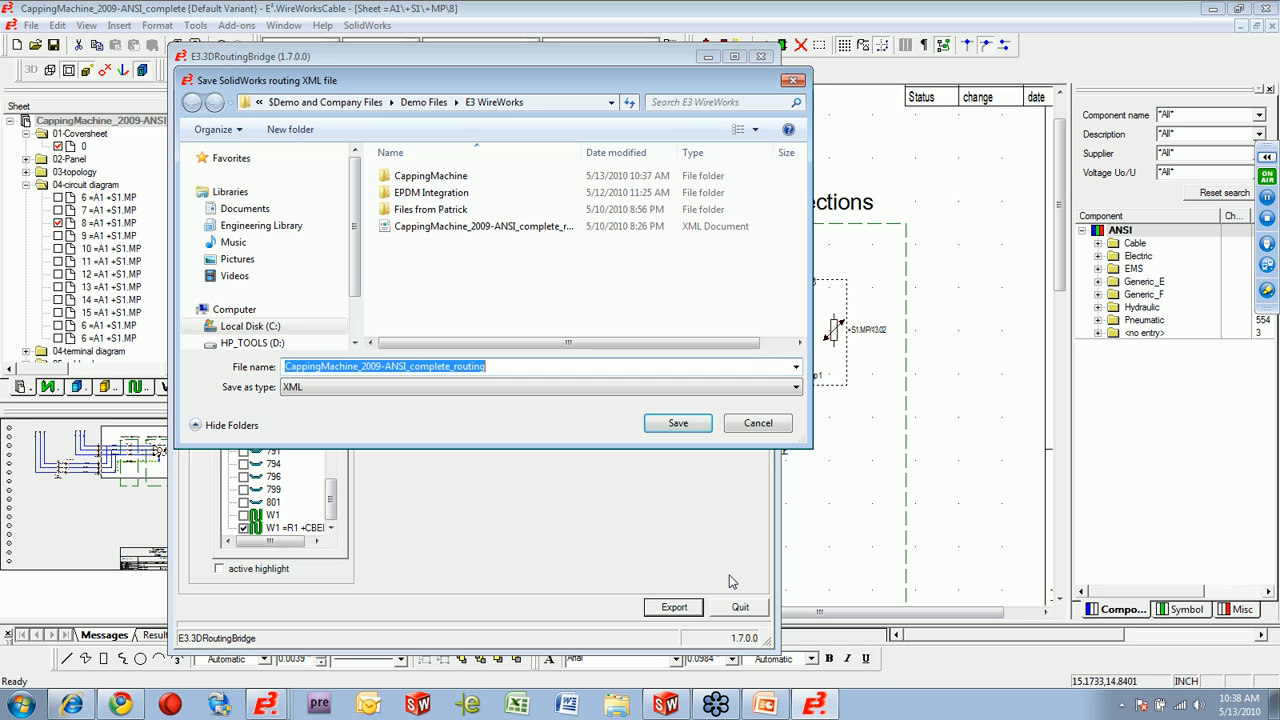
pyautogui.click(258, 102)
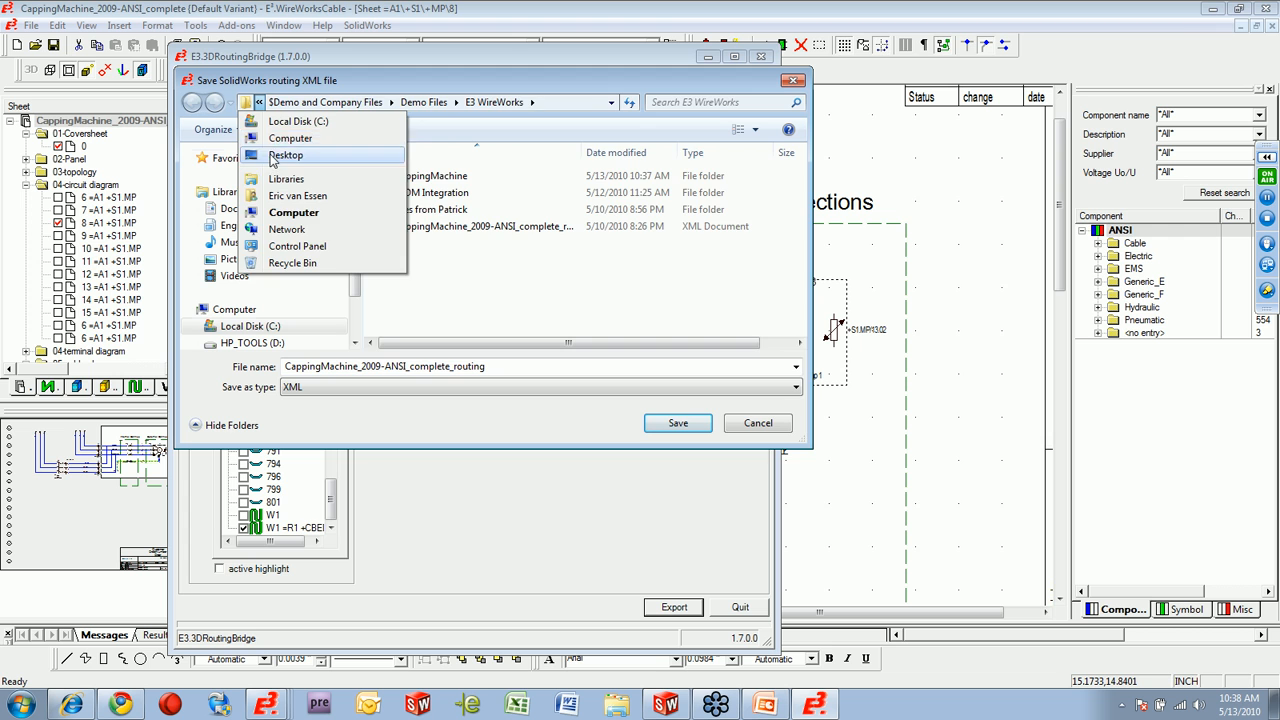
pyautogui.click(285, 155)
pyautogui.click(674, 425)
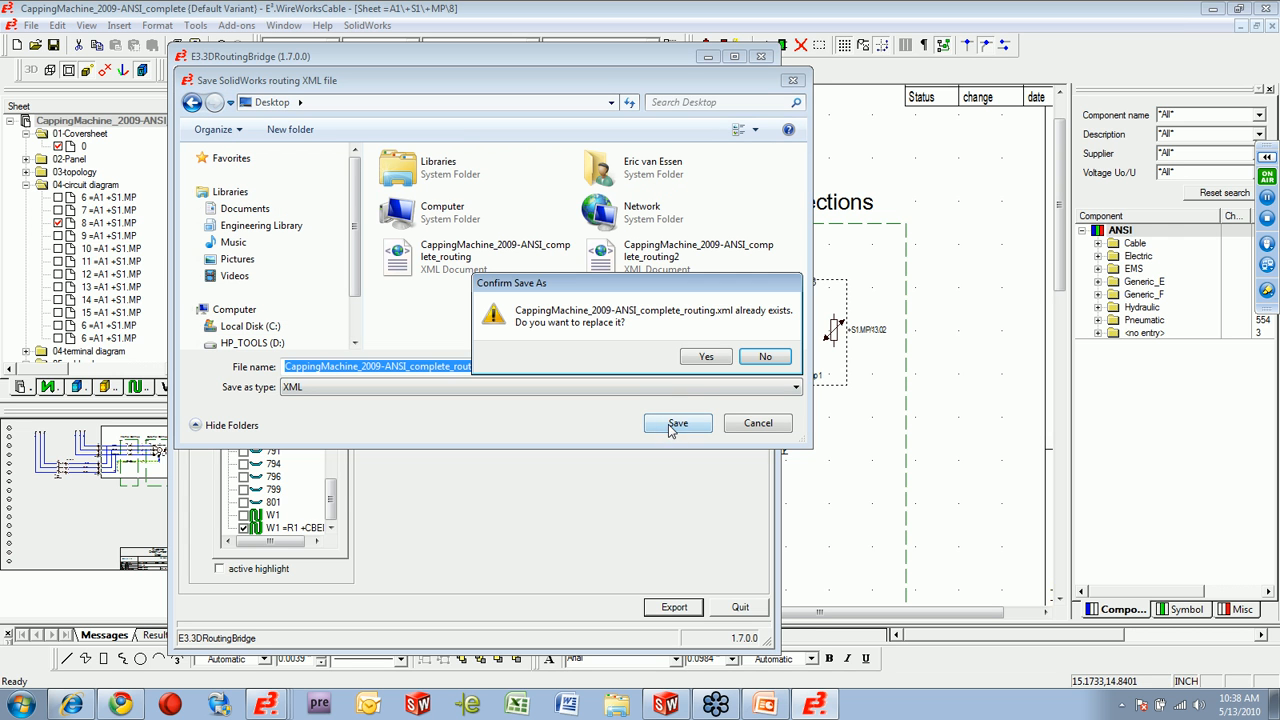
pyautogui.click(765, 357)
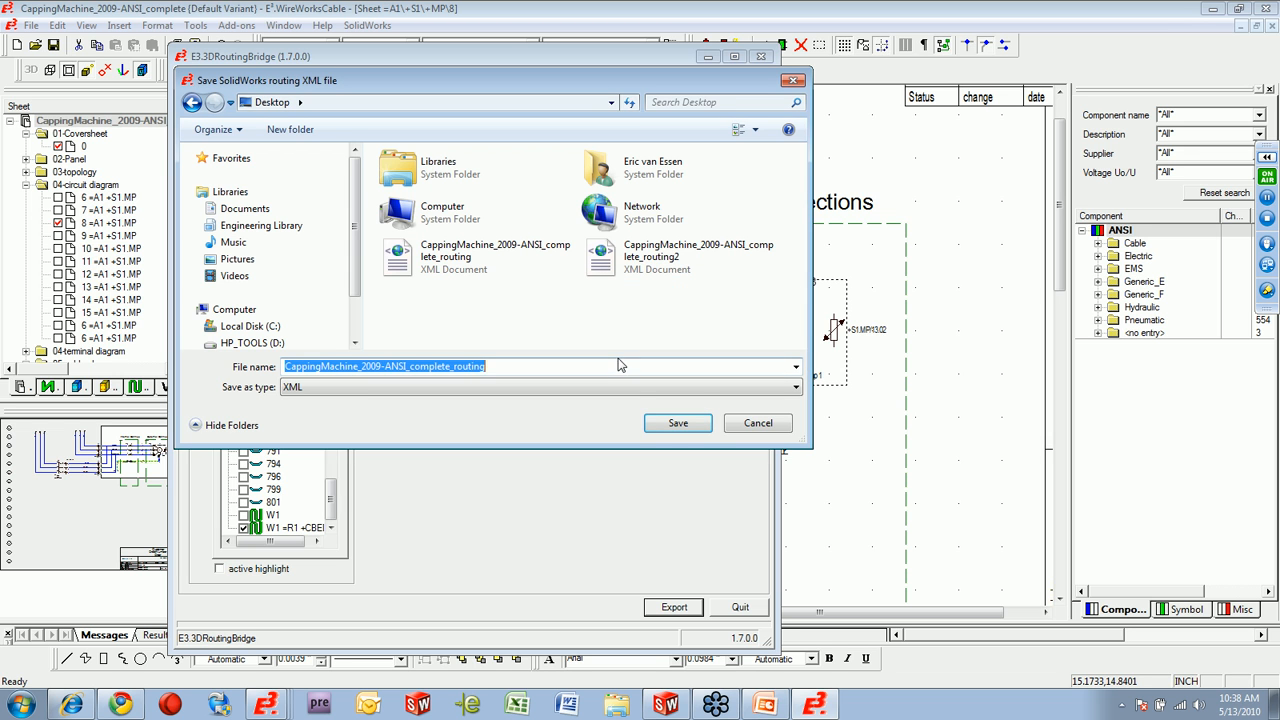
pyautogui.click(618, 364)
pyautogui.write('2')
pyautogui.click(678, 423)
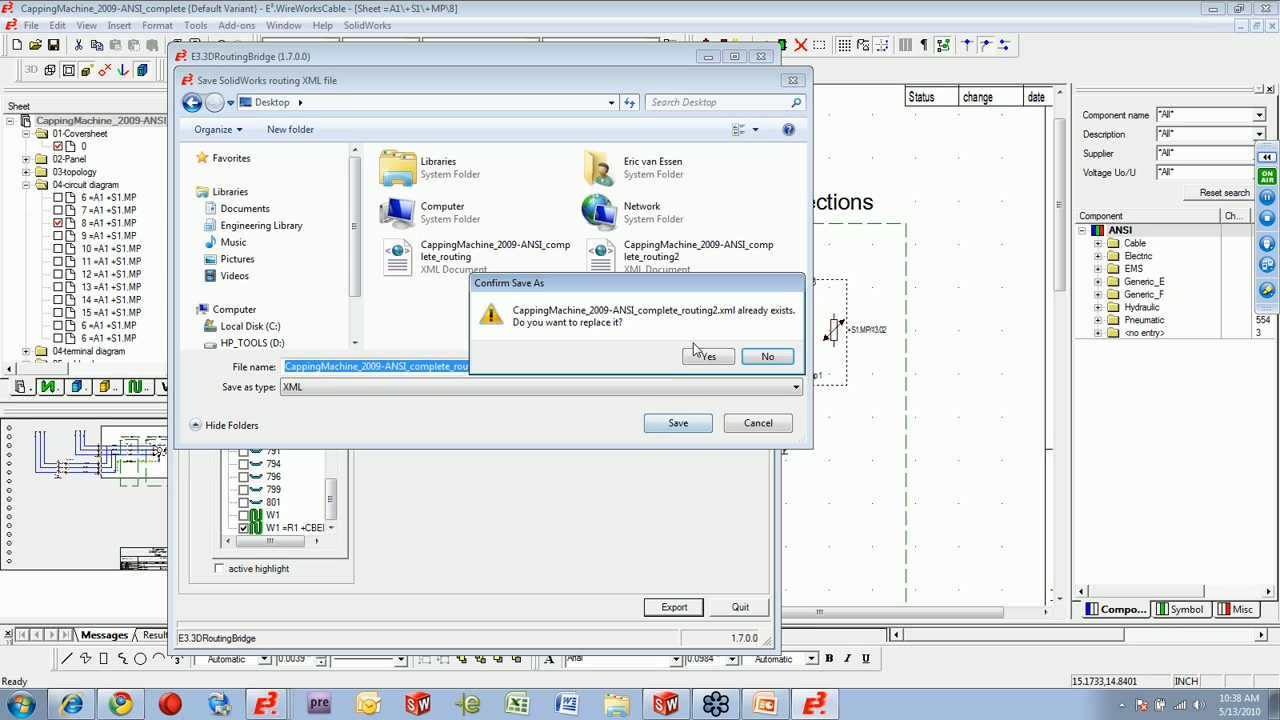
pyautogui.click(706, 355)
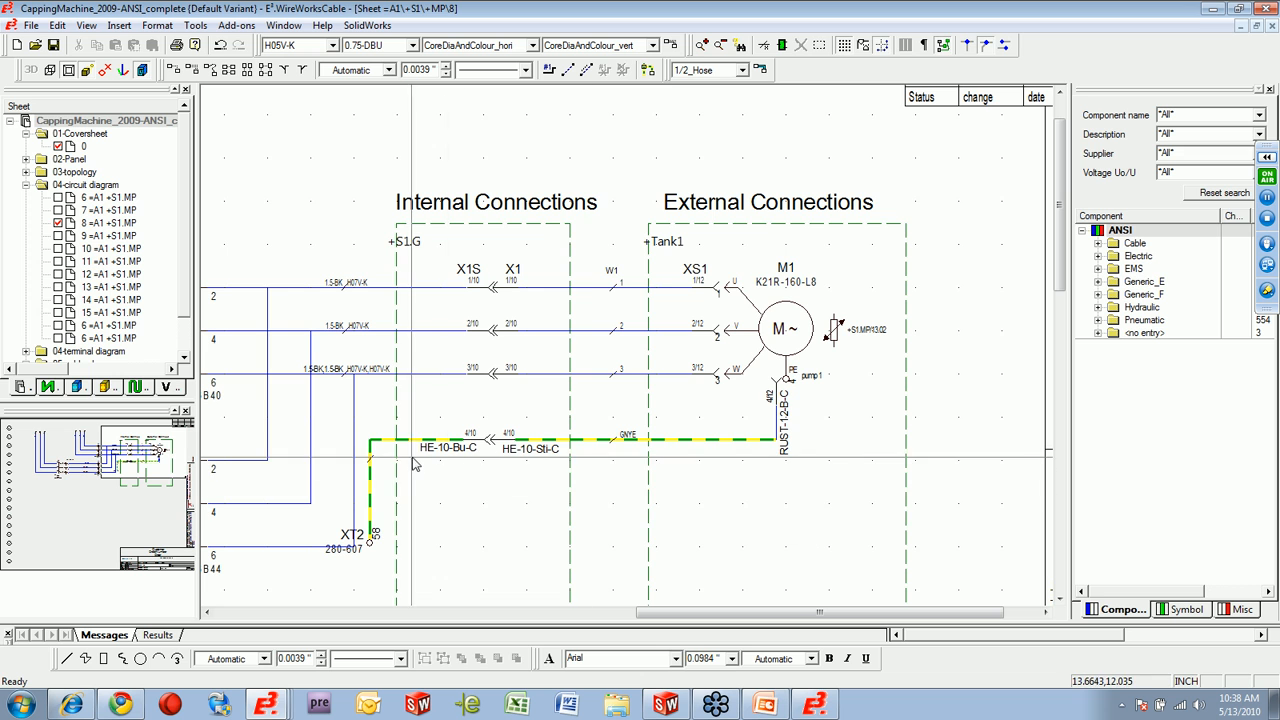
# Open cable plan sheet 20 =R1 +CBED and examine how the W1 harness branches between its connectors.
pyautogui.scroll(-1, 184, 343)
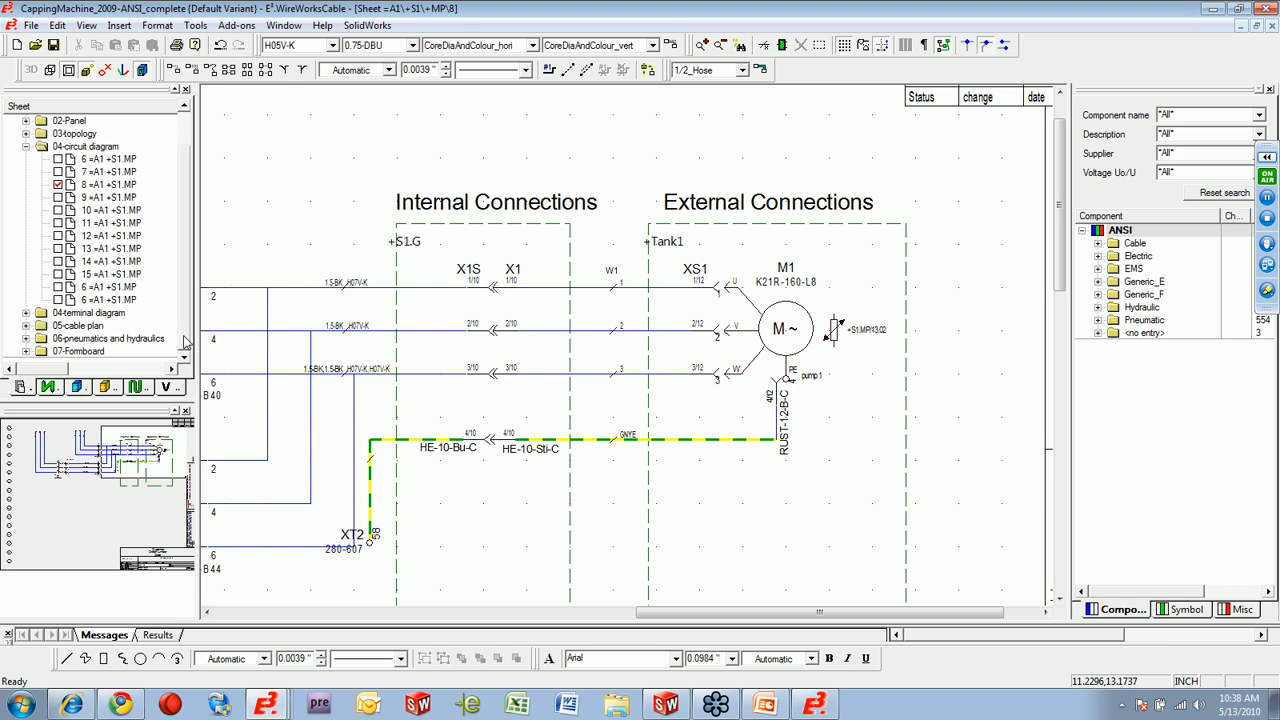
pyautogui.click(27, 326)
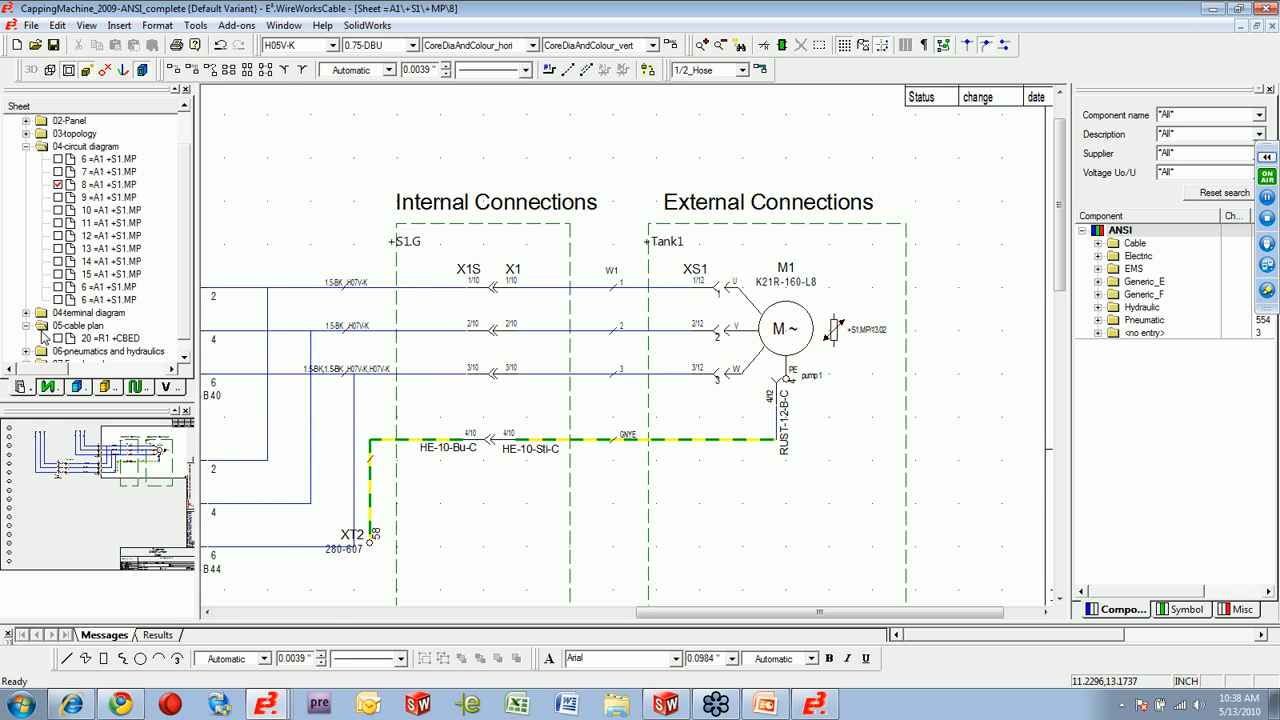
pyautogui.doubleClick(58, 339)
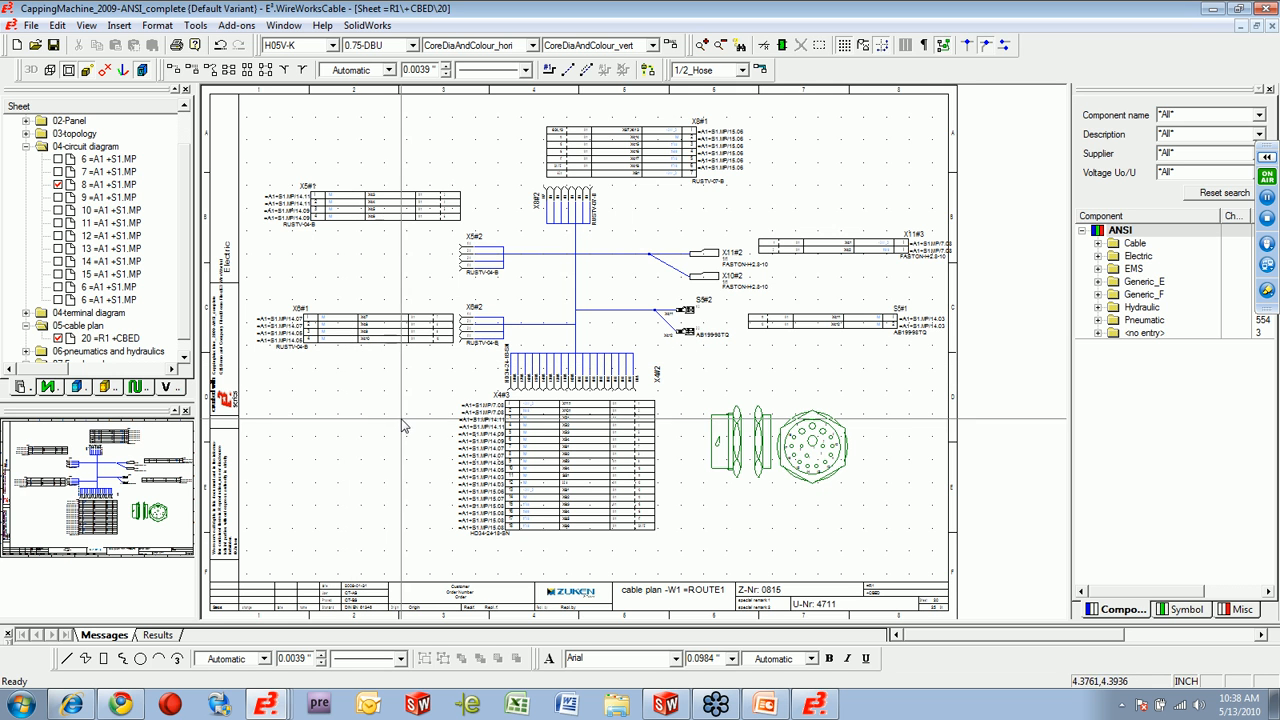
pyautogui.moveTo(702, 190); pyautogui.dragTo(773, 166)
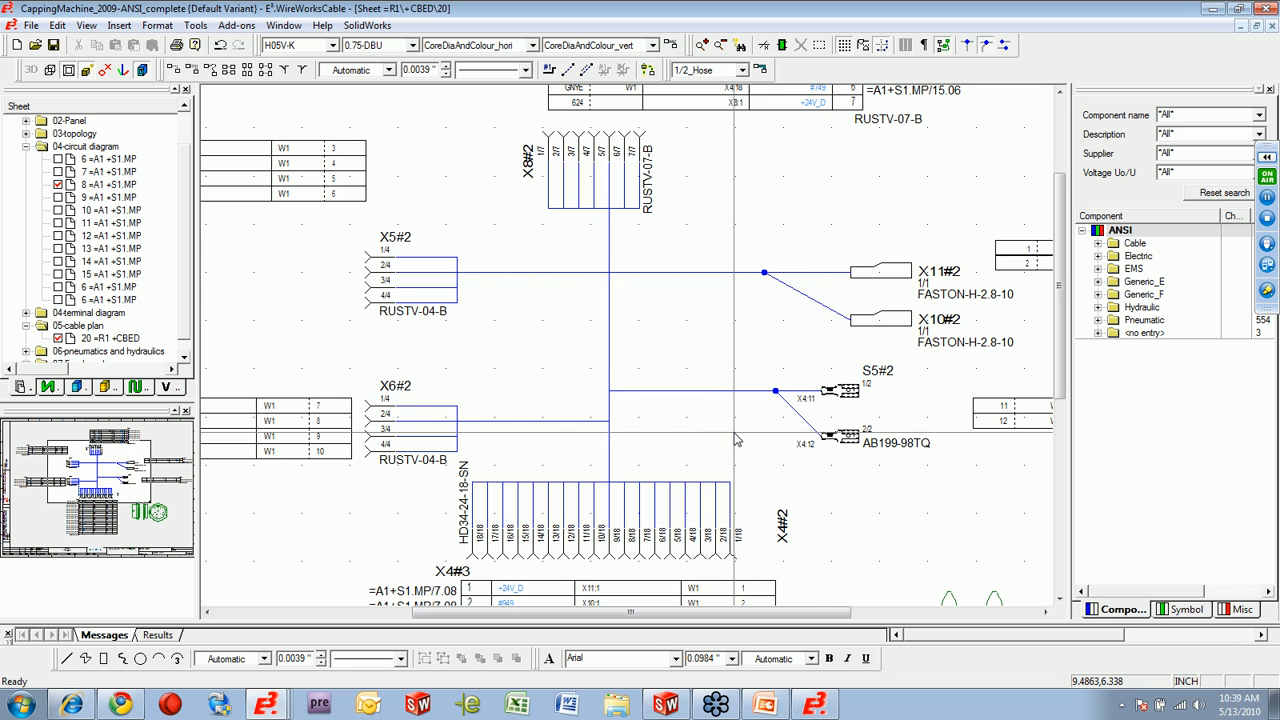
# Switch to SolidWorks and exit the harness route sketch to return to the MAIN assembly.
pyautogui.moveTo(666, 706)
pyautogui.click(662, 668)
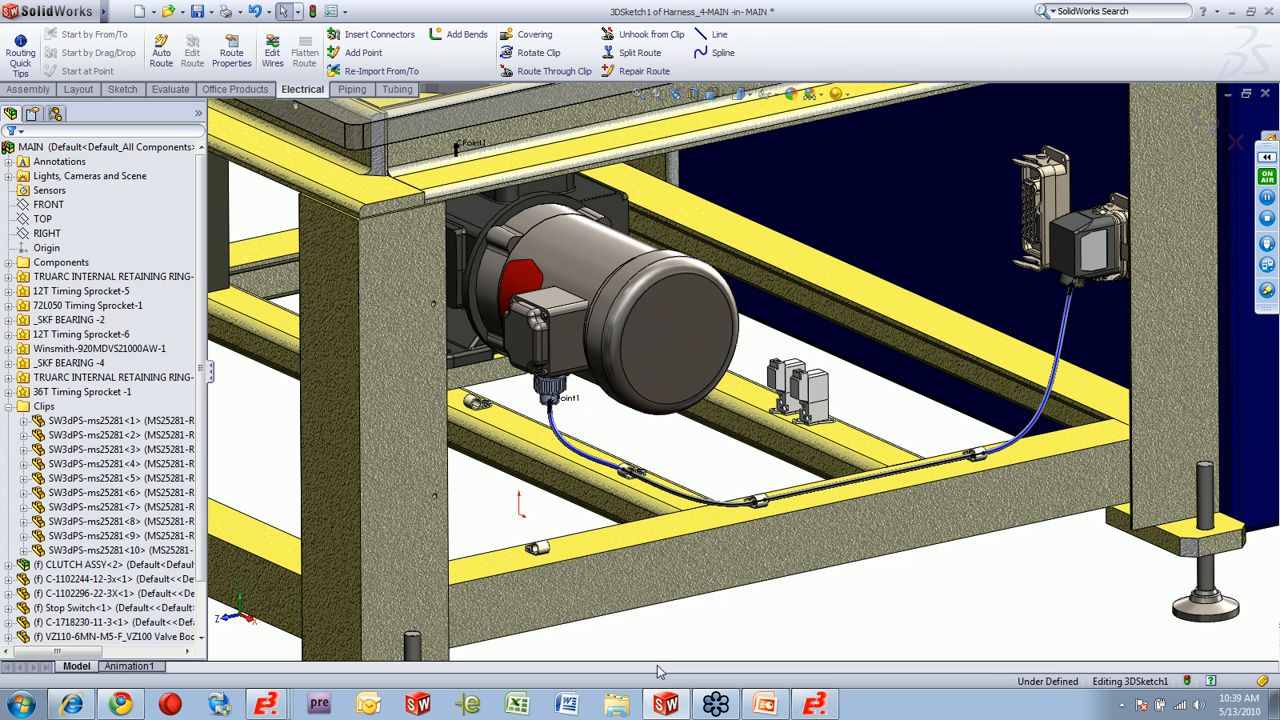
pyautogui.click(1206, 118)
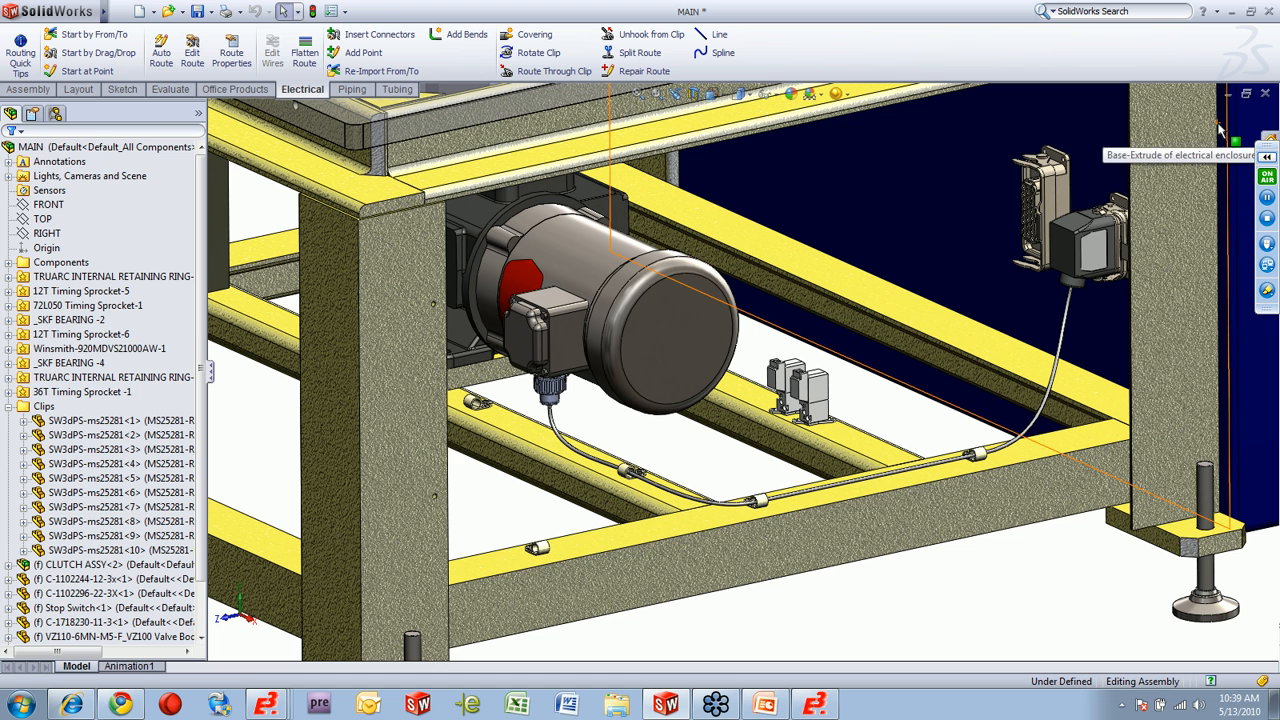
pyautogui.click(1218, 125)
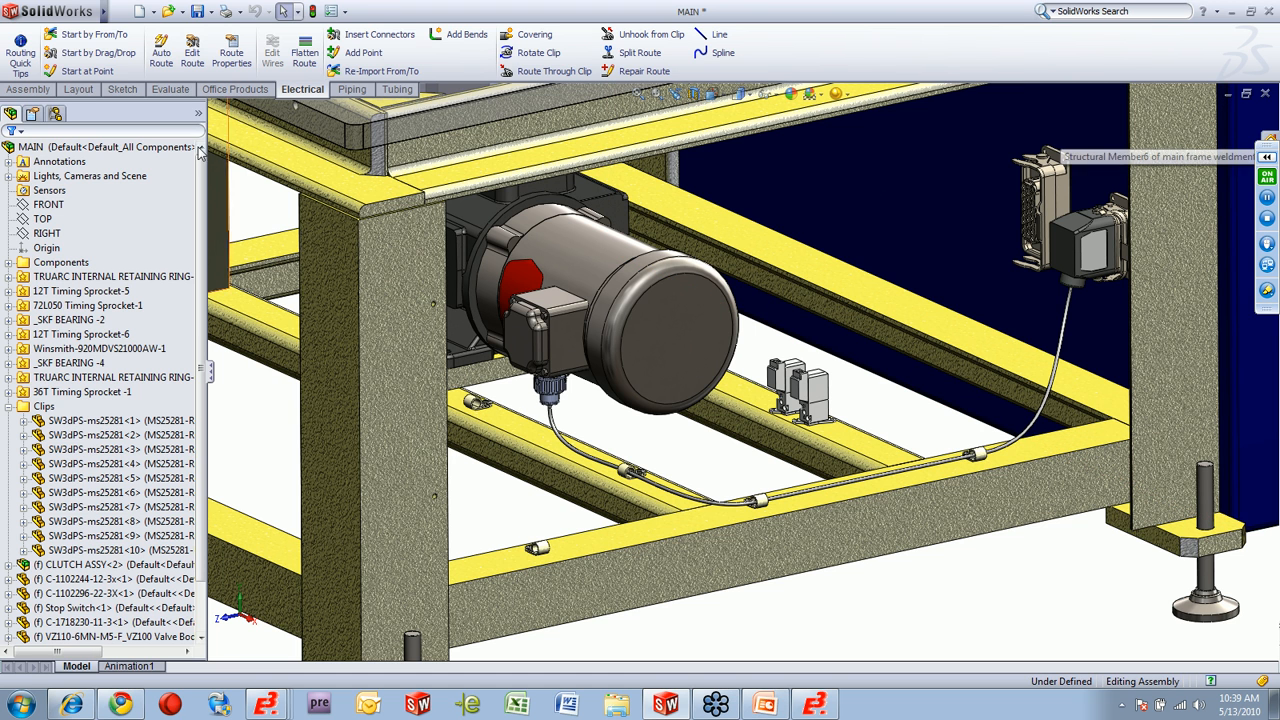
# Start another electrical route by importing the From-To list CappingMachine_2009-ANSI_complete_routing2 from the Desktop as a new assembly.
pyautogui.click(95, 36)
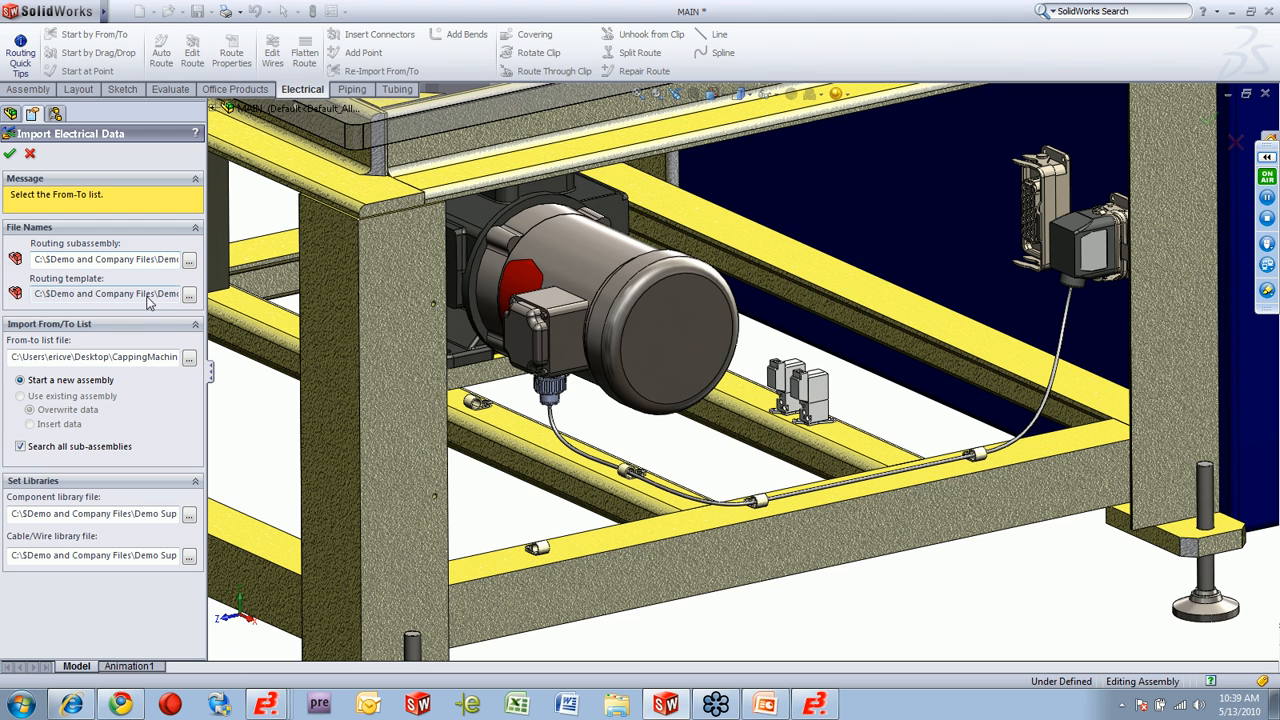
pyautogui.click(190, 365)
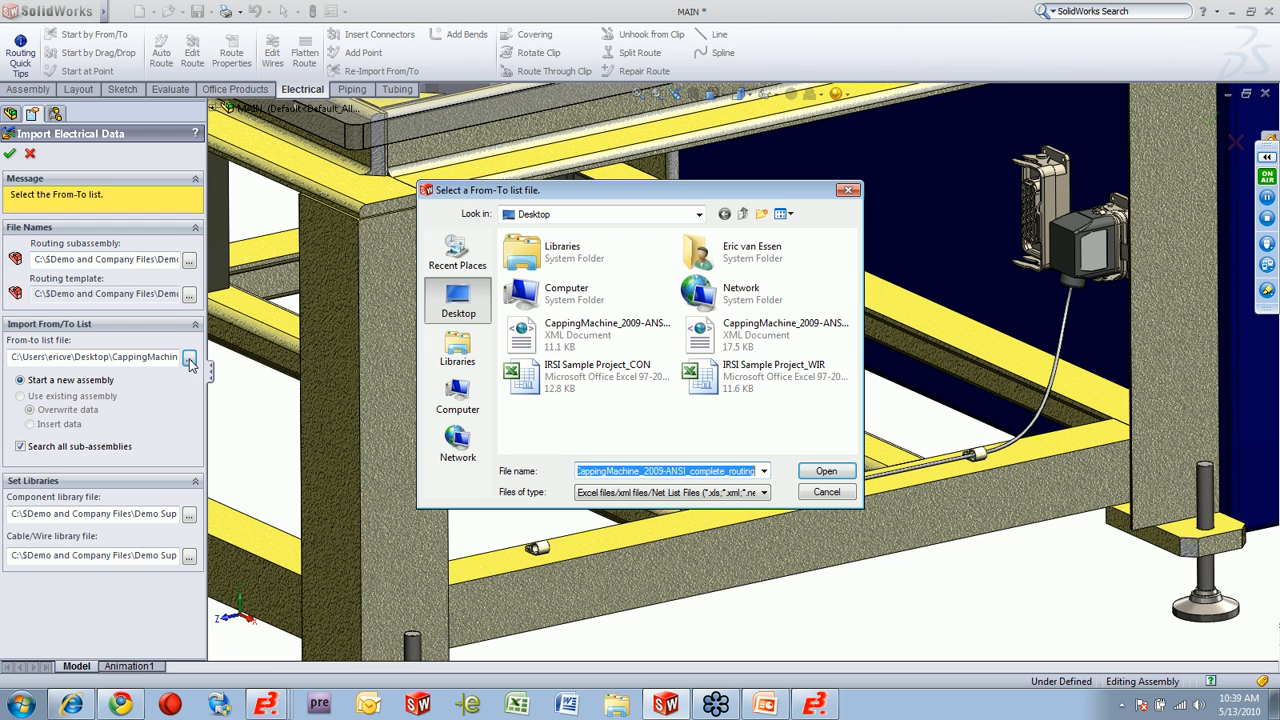
pyautogui.click(744, 344)
pyautogui.click(826, 471)
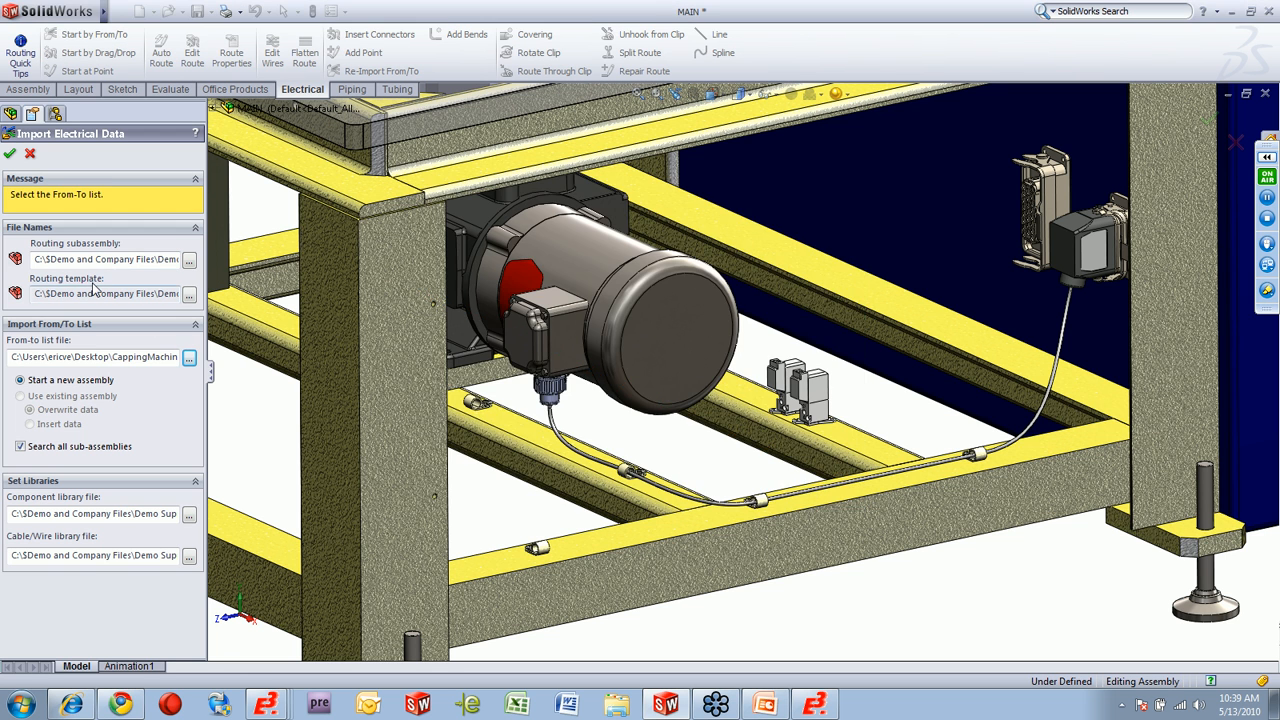
pyautogui.click(10, 154)
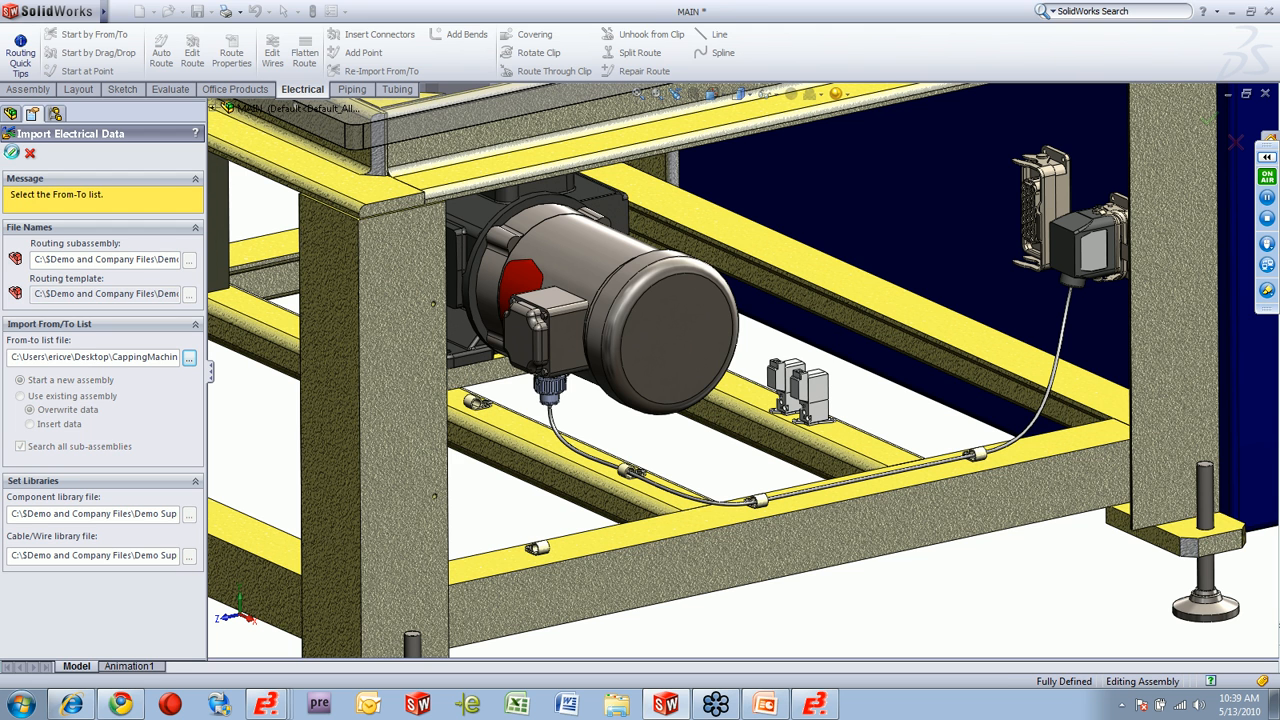
# Start placing the harness components, beginning with S5 at the ring above the motor's gearbox.
pyautogui.click(687, 375)
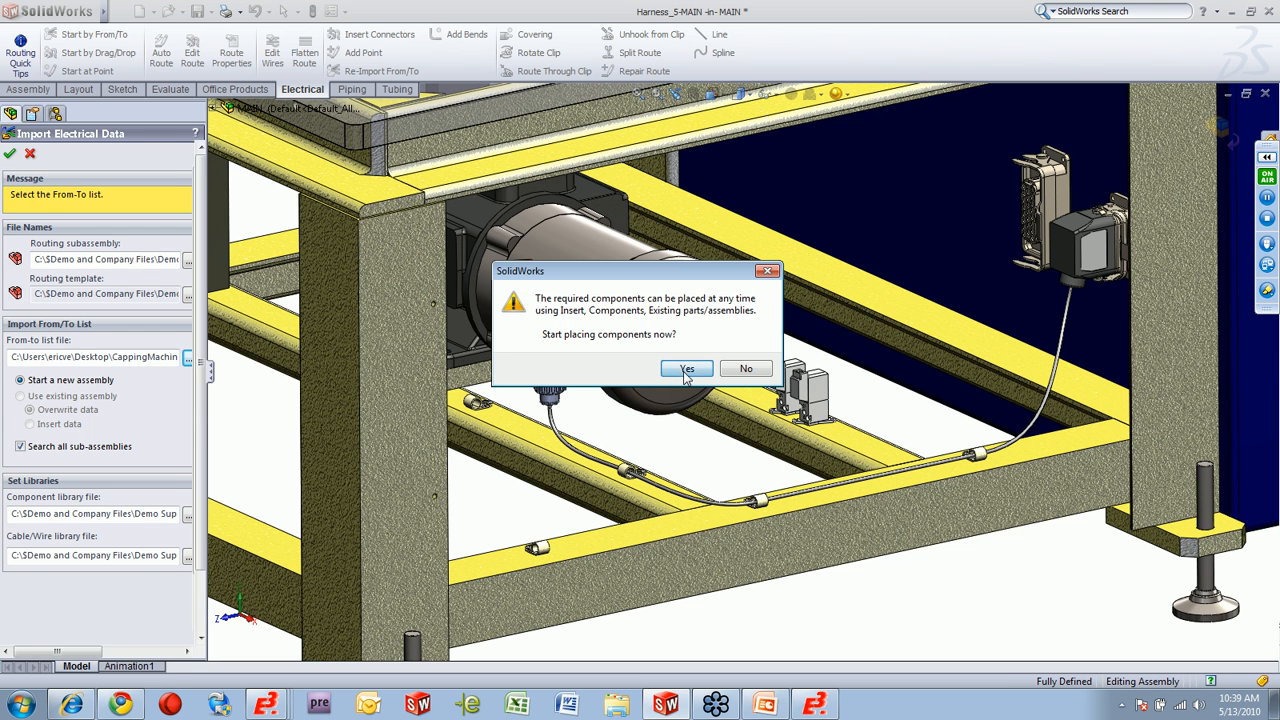
pyautogui.scroll(4, 290, 362)
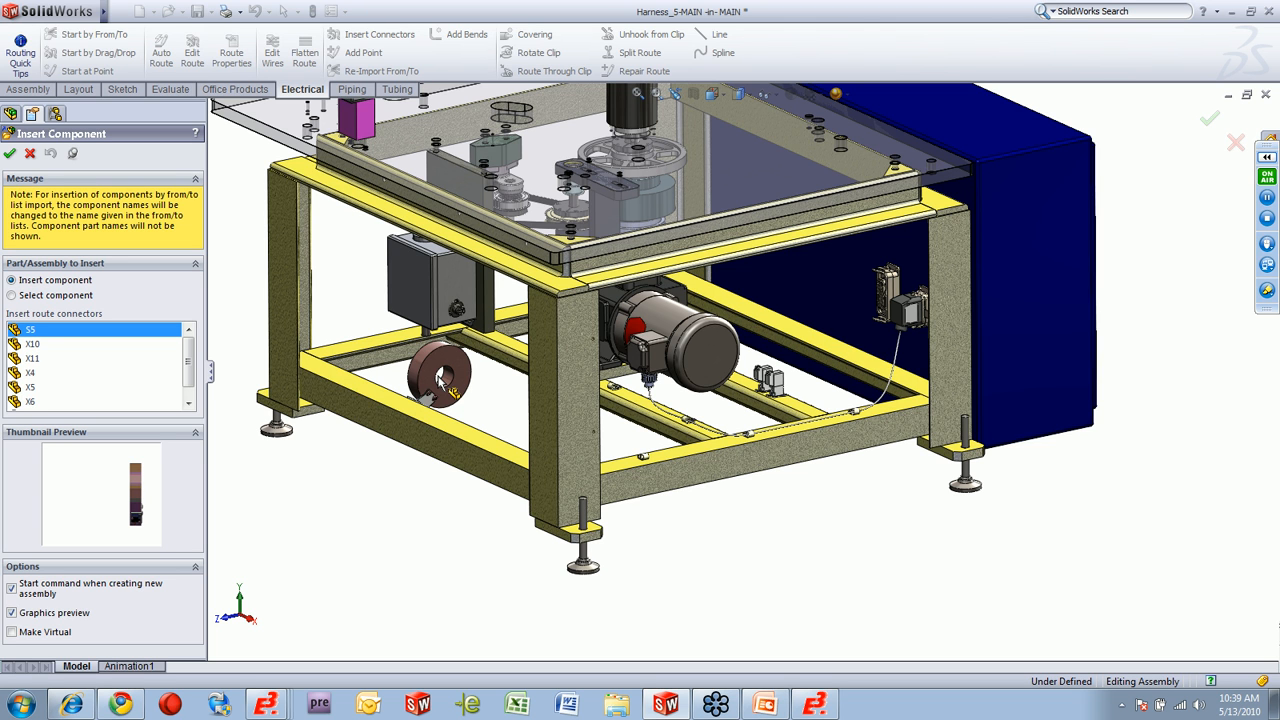
pyautogui.moveTo(400, 375); pyautogui.dragTo(500, 362, button='middle')
pyautogui.scroll(-5, 630, 260)
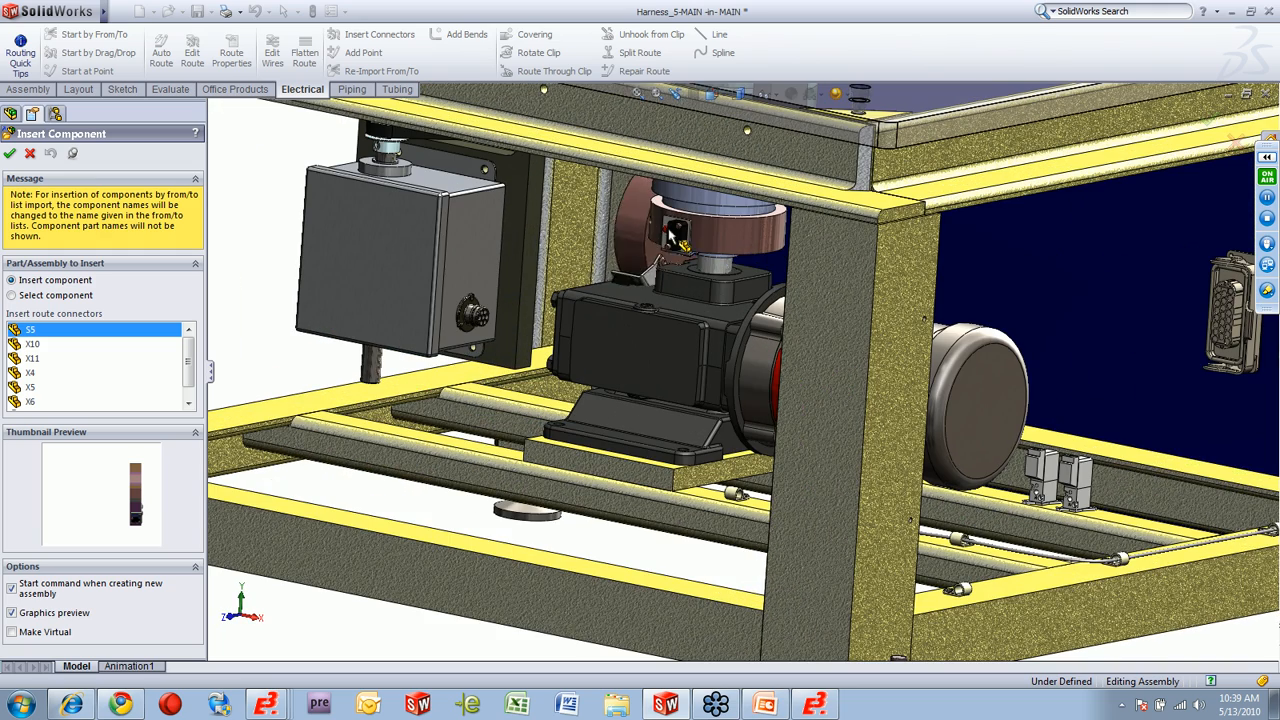
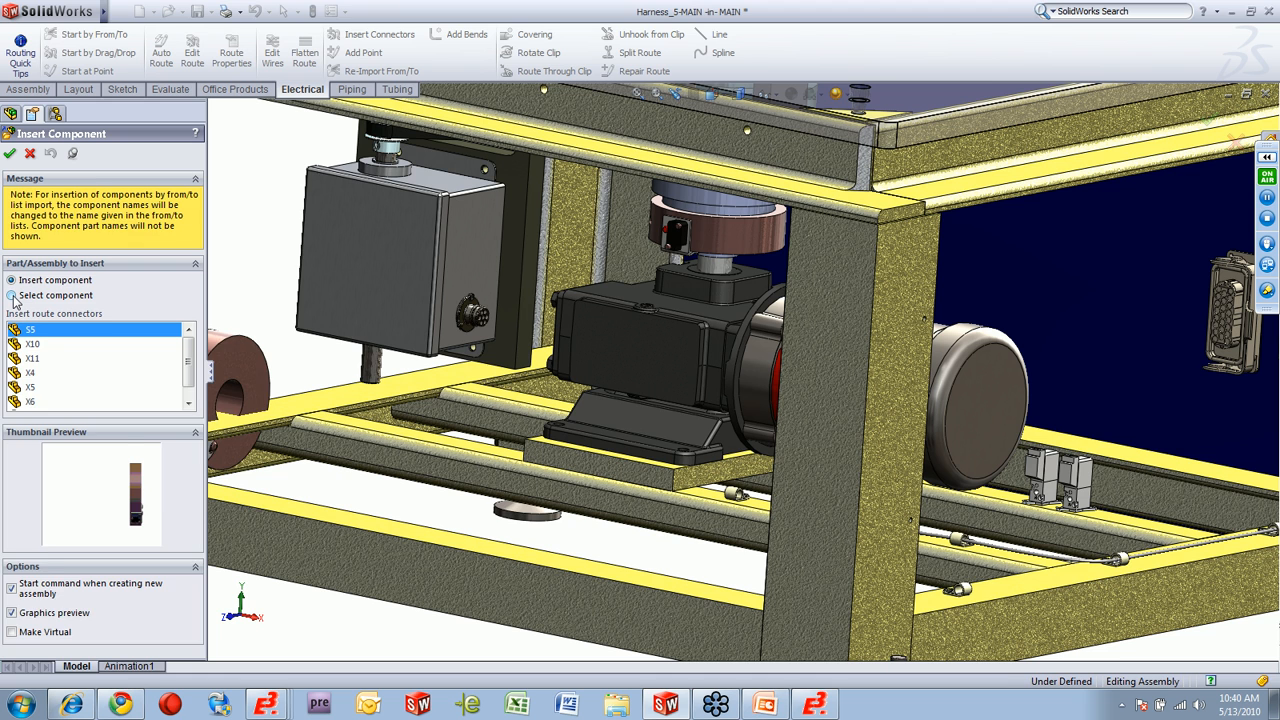
# Assign the existing ring above the motor's gearbox as component S5, and return to inserting new components.
pyautogui.click(12, 296)
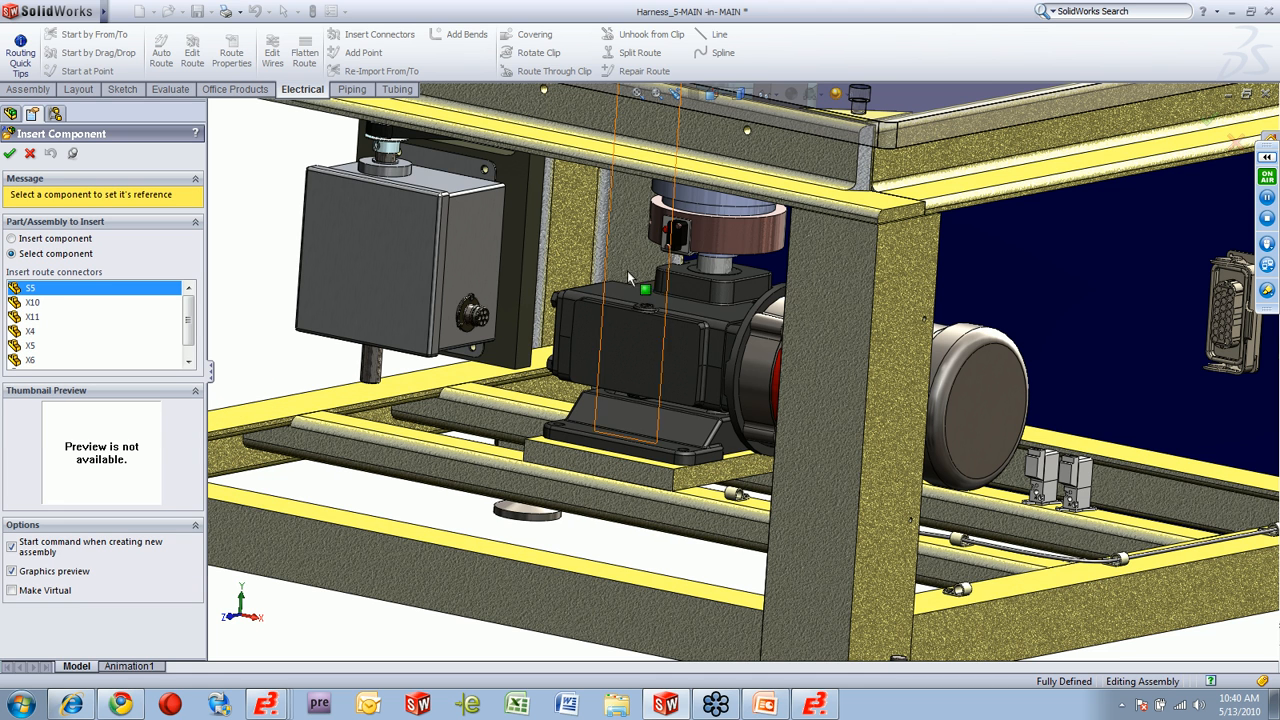
pyautogui.click(714, 244)
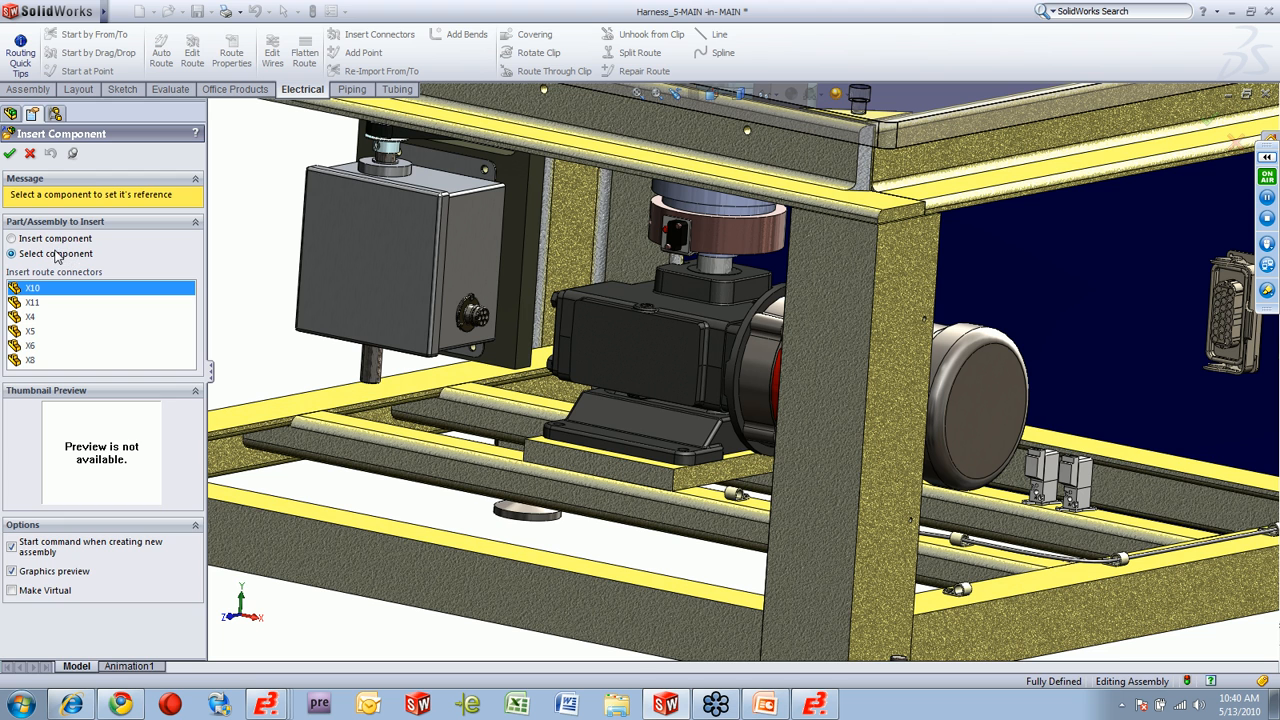
pyautogui.click(52, 240)
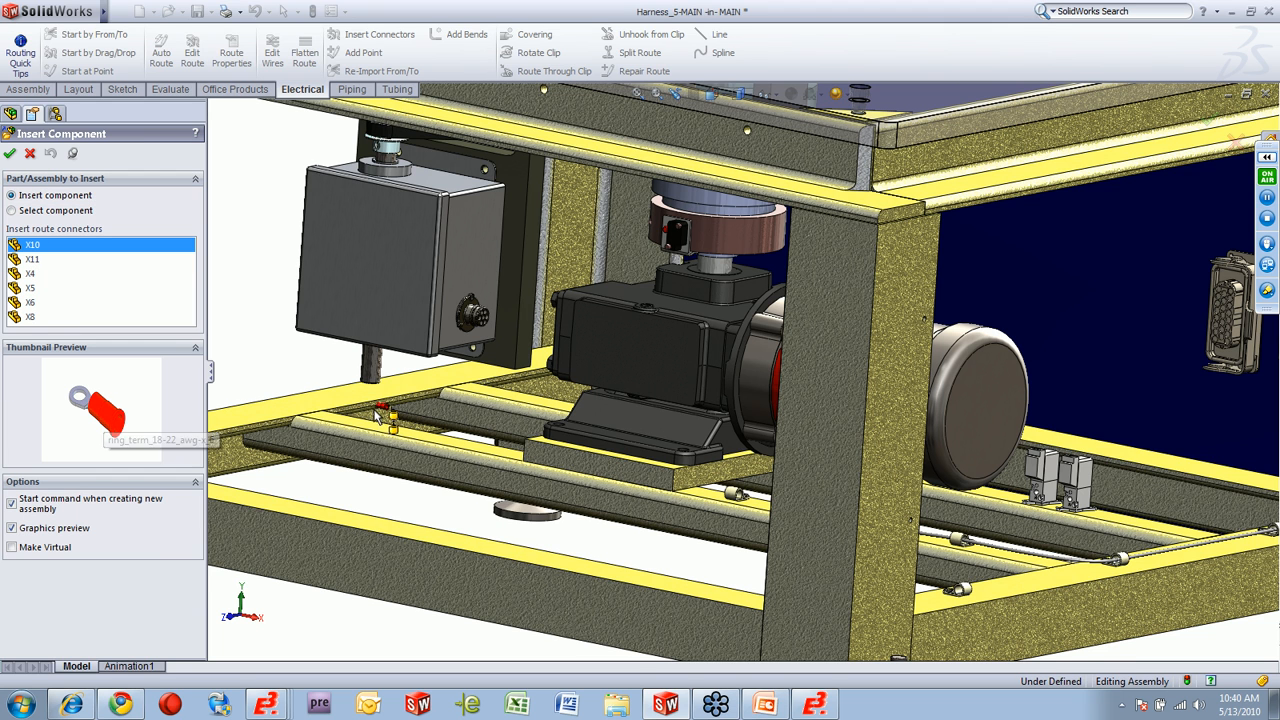
# Insert ring terminals X10 and X11 on the two sides of the contact block inside the emergency-stop housing.
pyautogui.scroll(3, 373, 405)
pyautogui.click(710, 94)
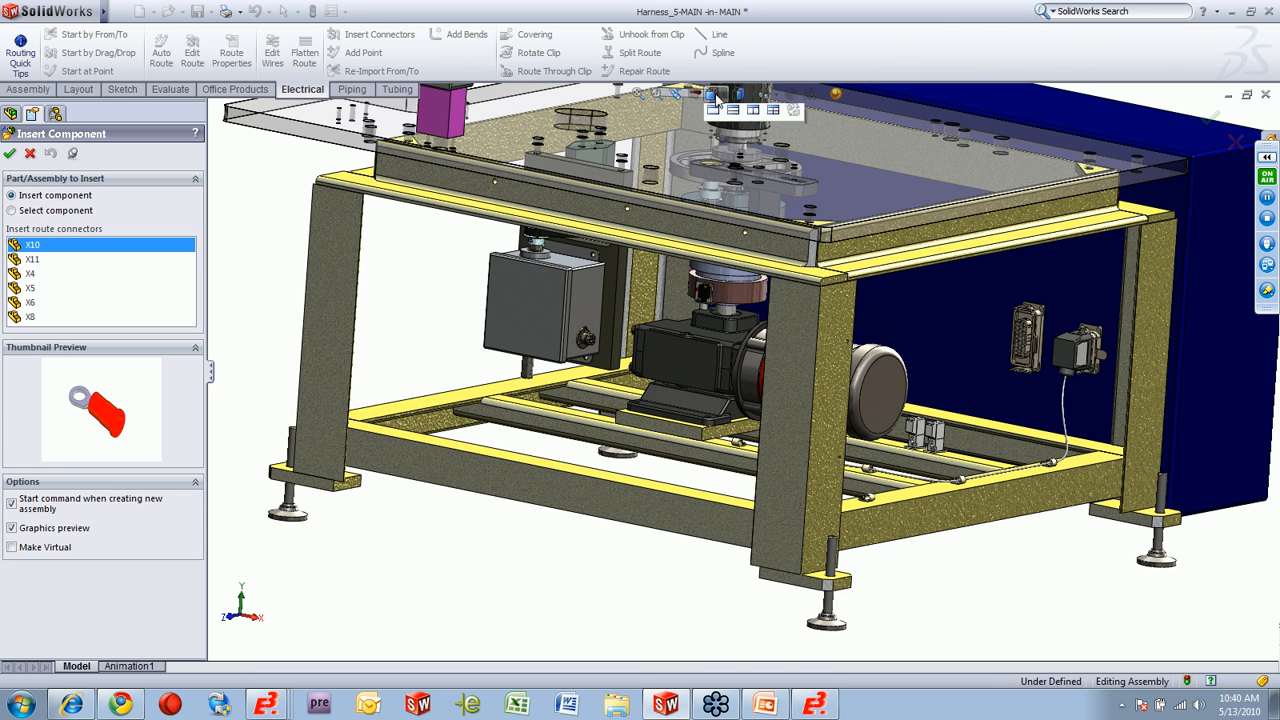
pyautogui.click(740, 192)
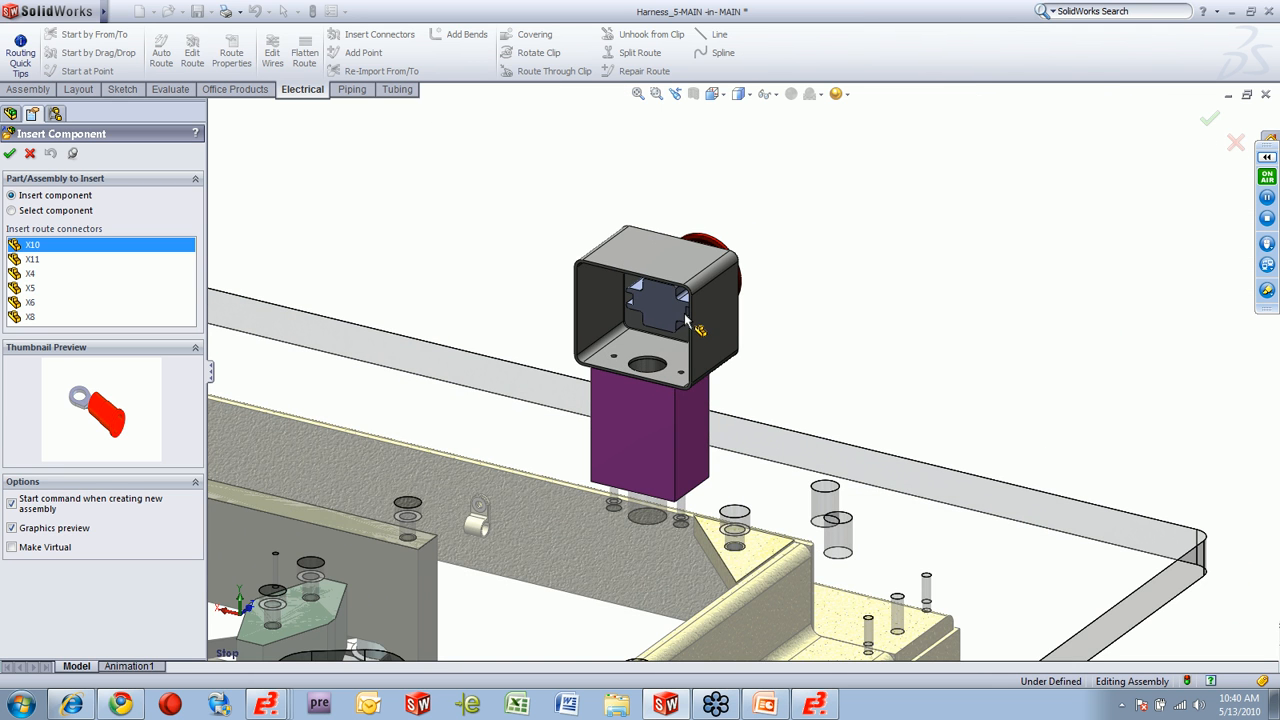
pyautogui.click(684, 320)
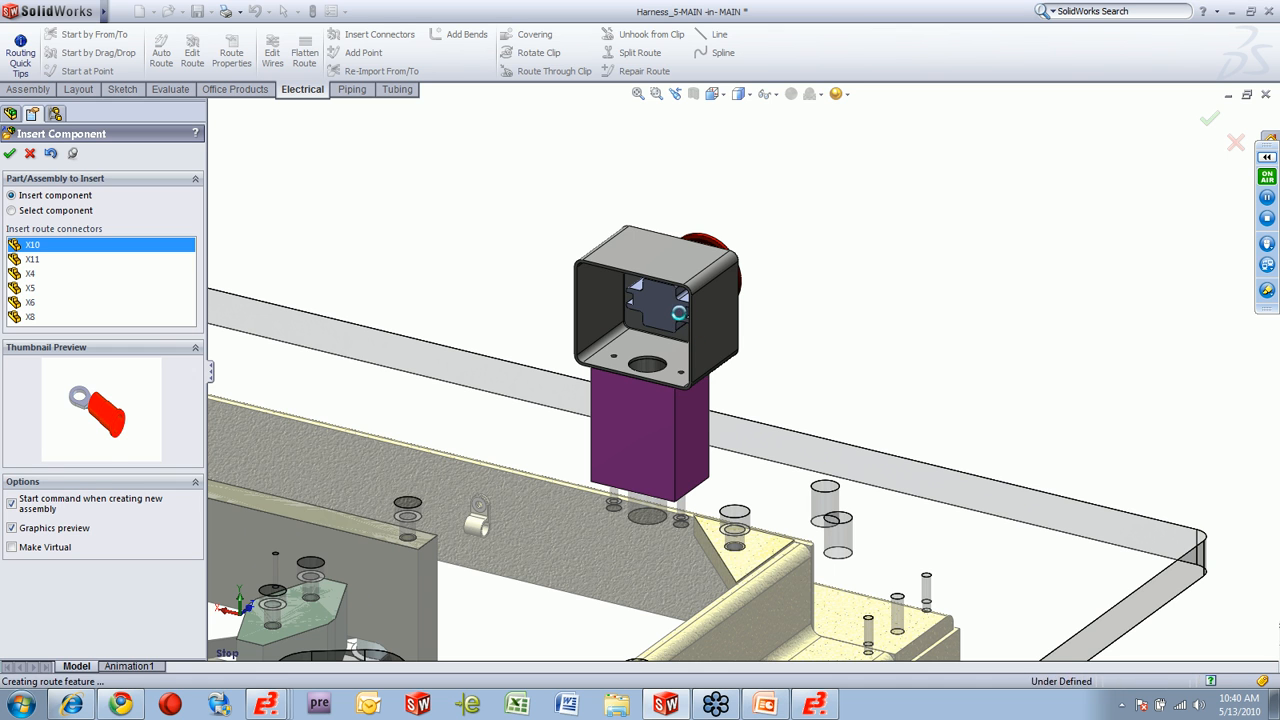
pyautogui.click(636, 306)
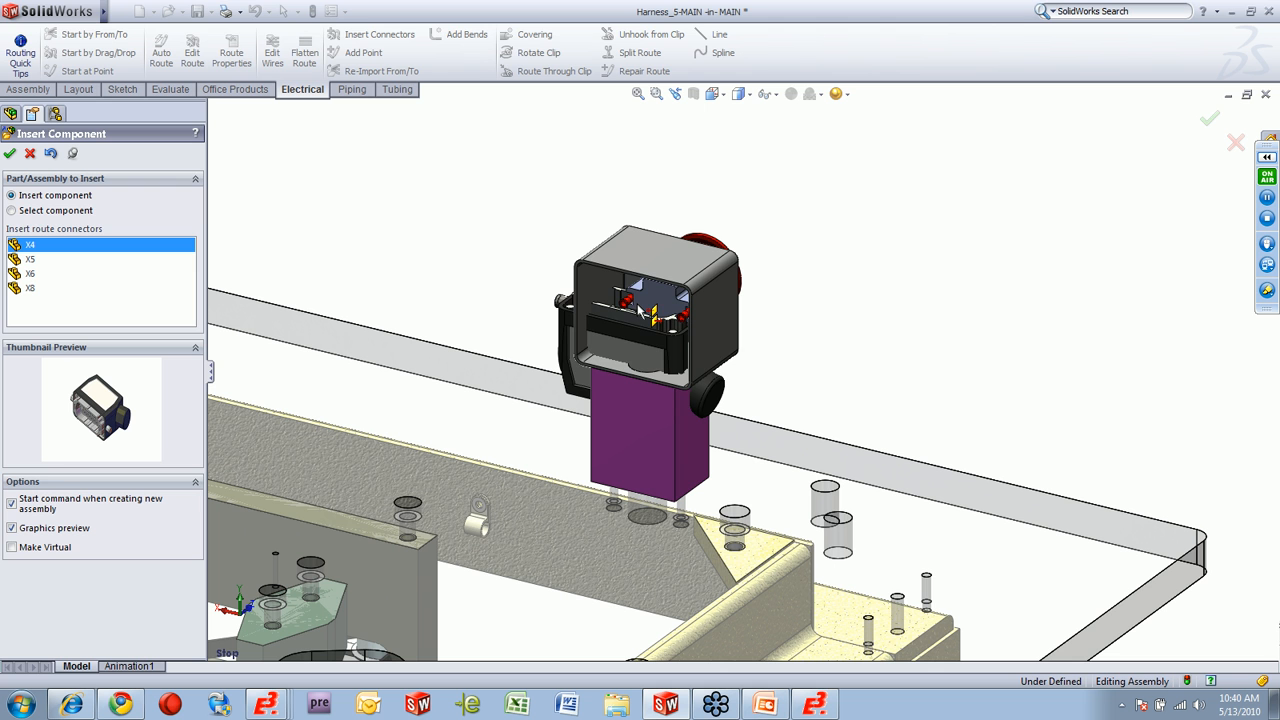
# Insert connector X4 at the free socket on the blue cabinet, and X5 and X6 on the two small valves.
pyautogui.click(714, 95)
pyautogui.click(739, 174)
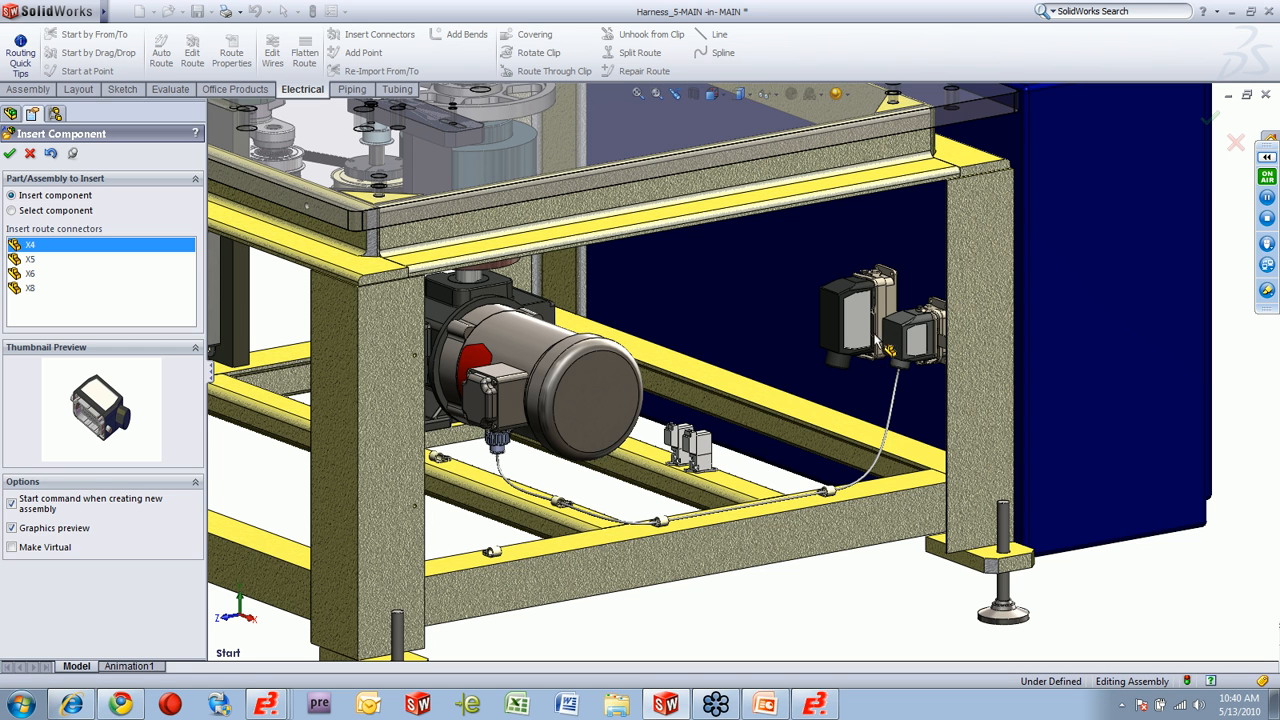
pyautogui.click(878, 341)
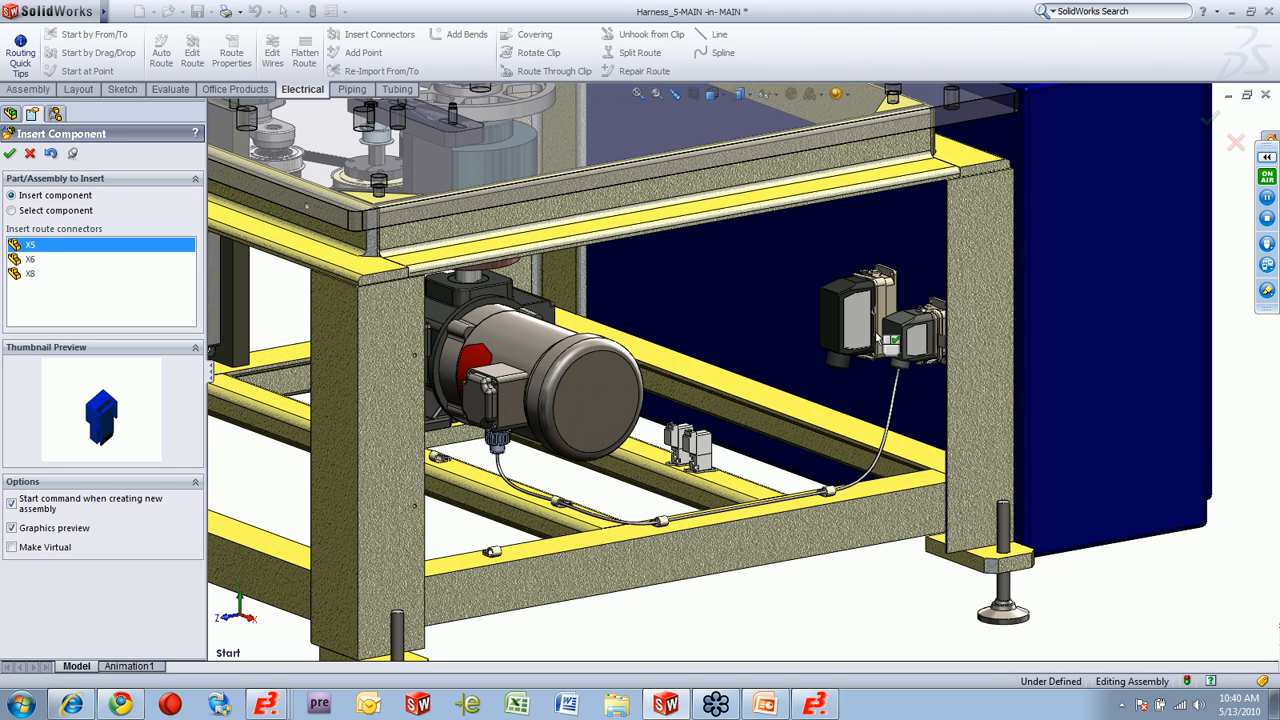
pyautogui.click(698, 452)
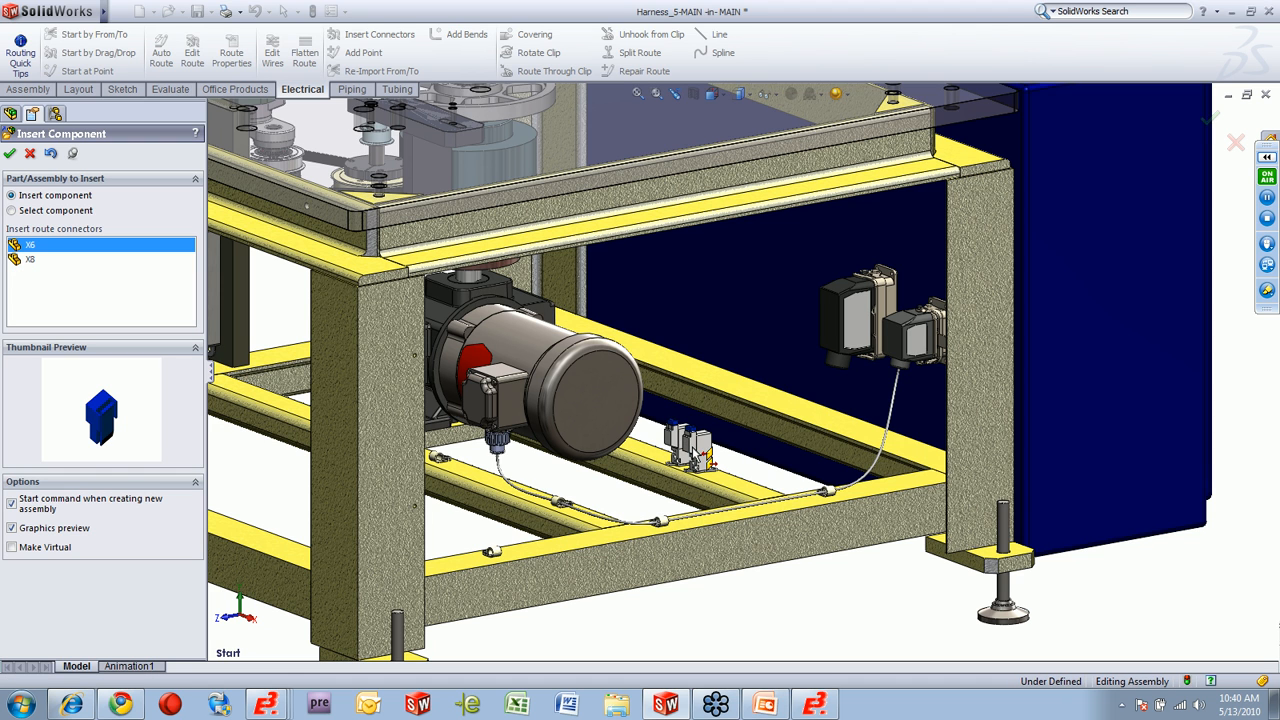
pyautogui.click(695, 452)
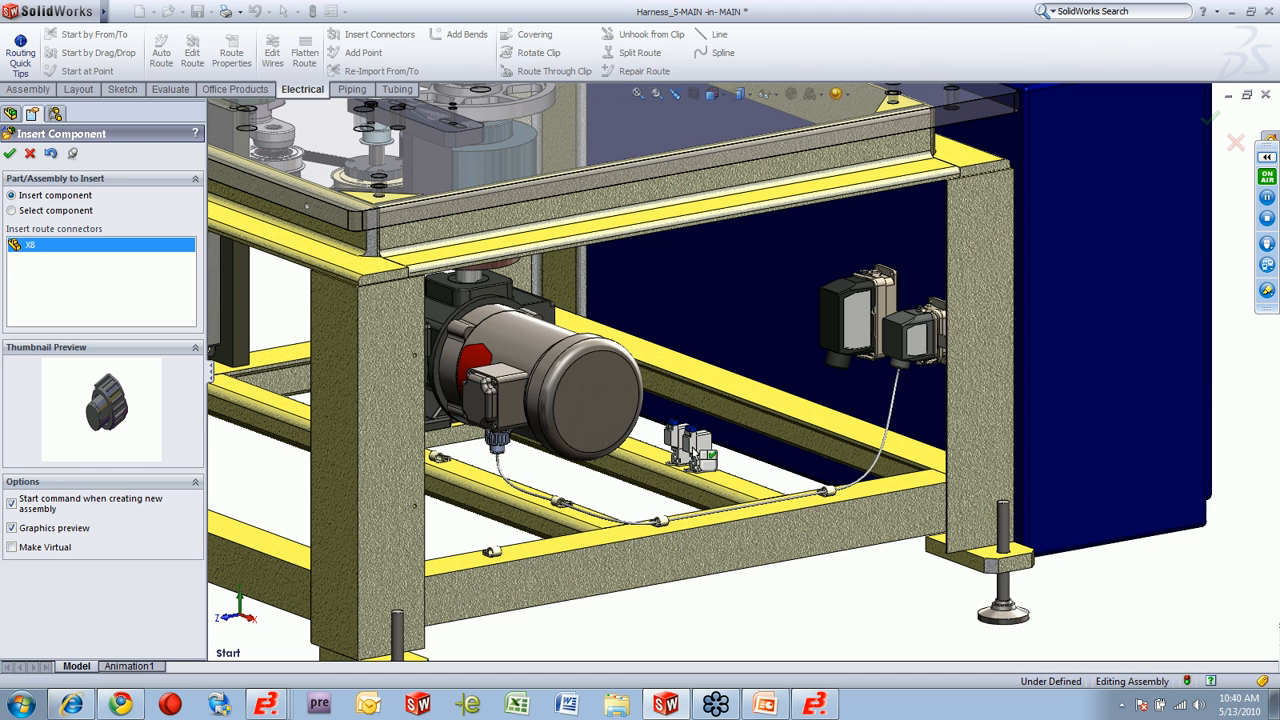
# Insert connector X8 on the grey box's socket and start routing with the default Harness route properties.
pyautogui.scroll(2, 440, 450)
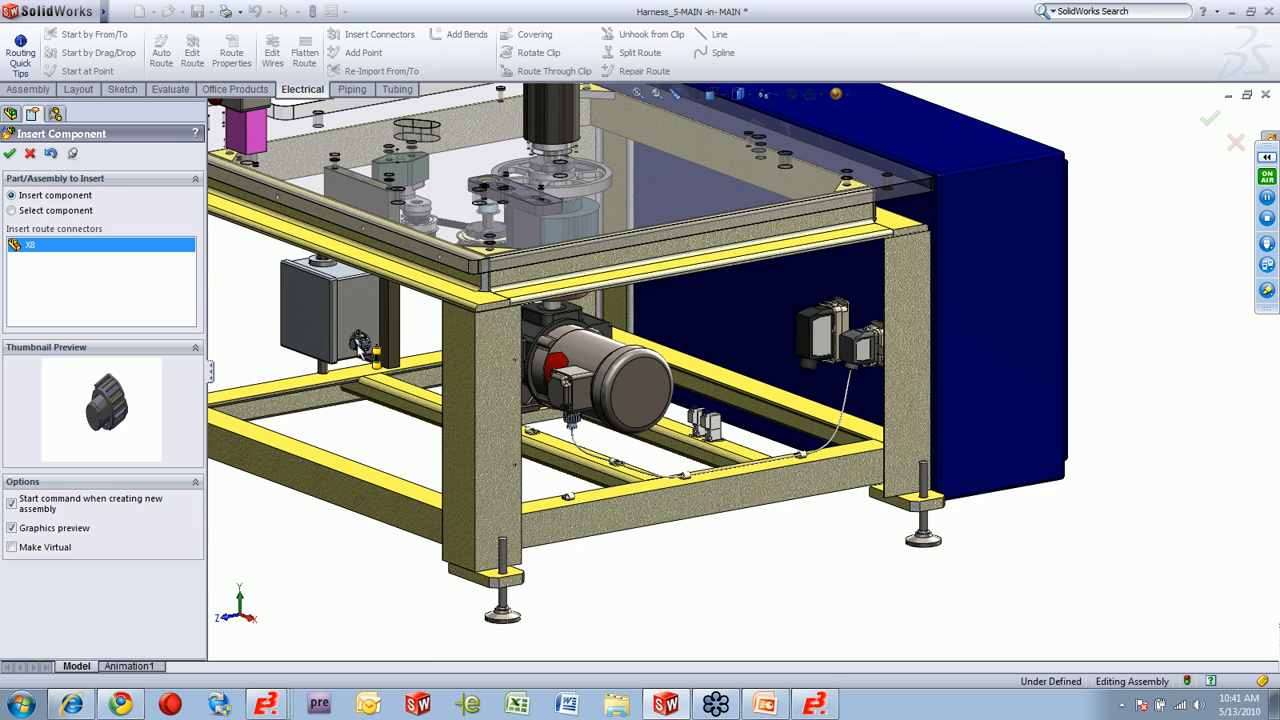
pyautogui.click(362, 345)
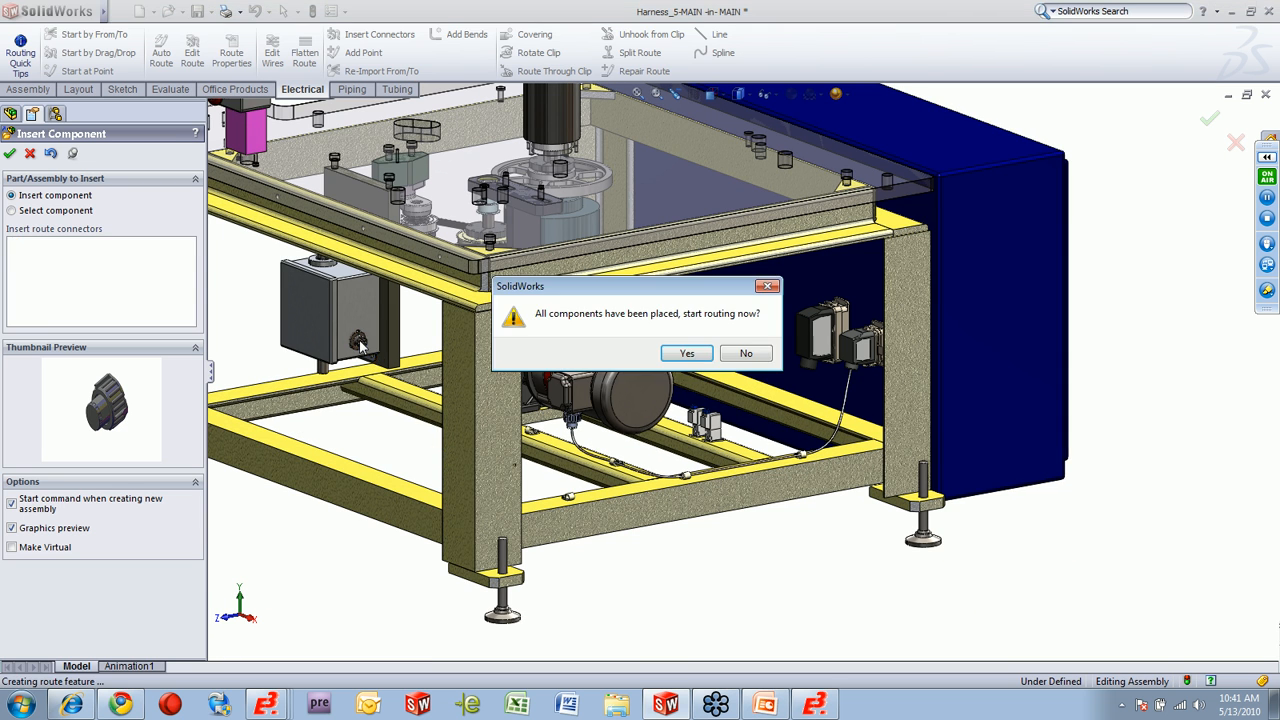
pyautogui.click(688, 354)
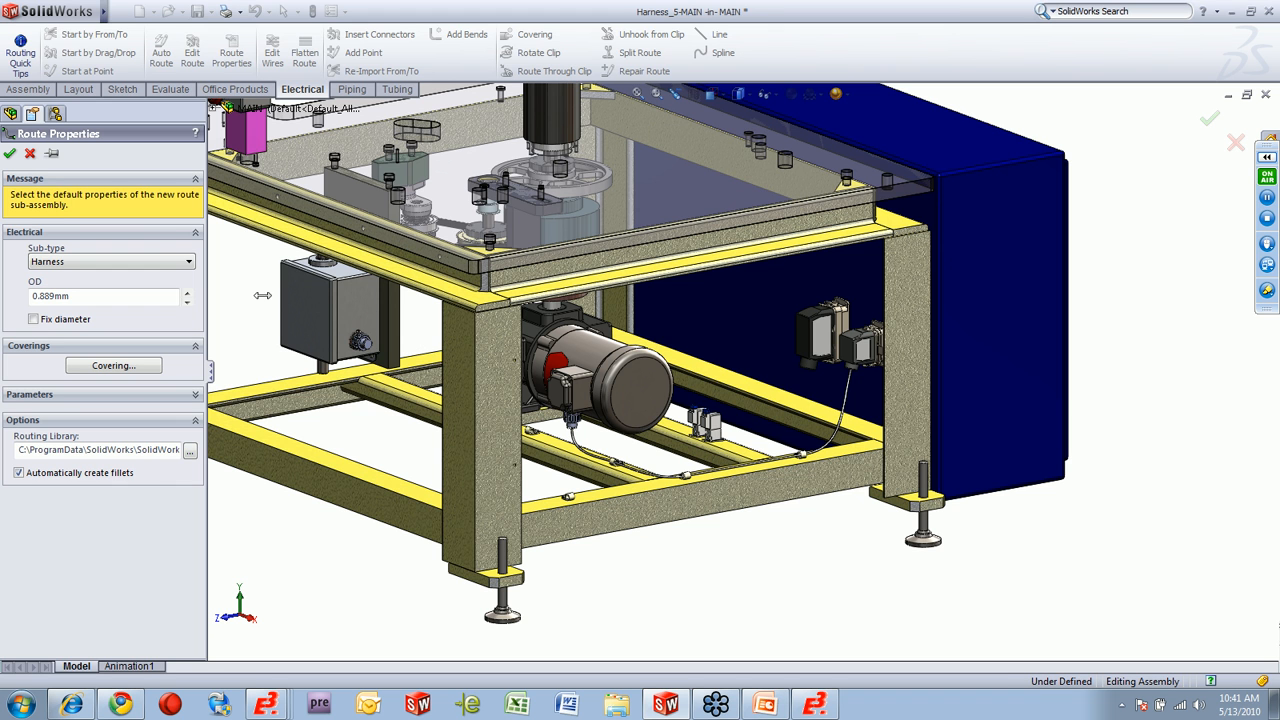
pyautogui.click(10, 155)
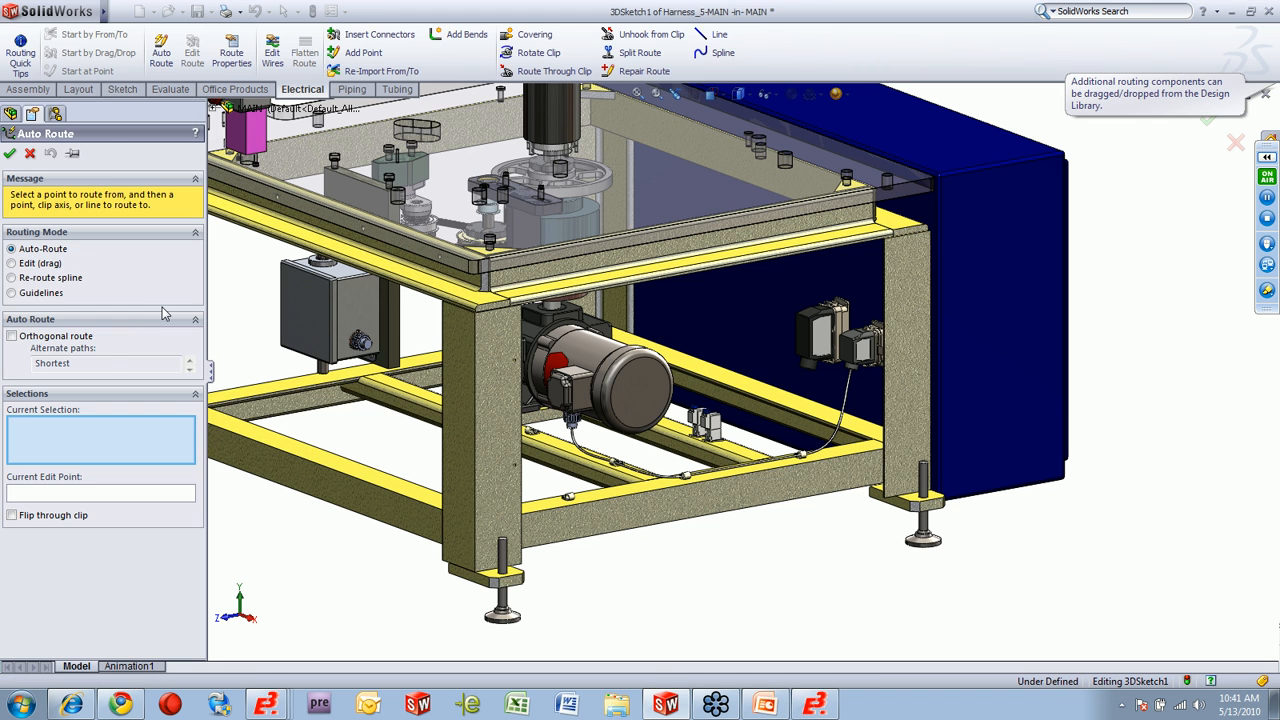
# Check the W1 branches on E3 cable plan sheet 20 =R1 +CBED against the route guidelines, and return to SolidWorks.
pyautogui.scroll(1, 580, 360)
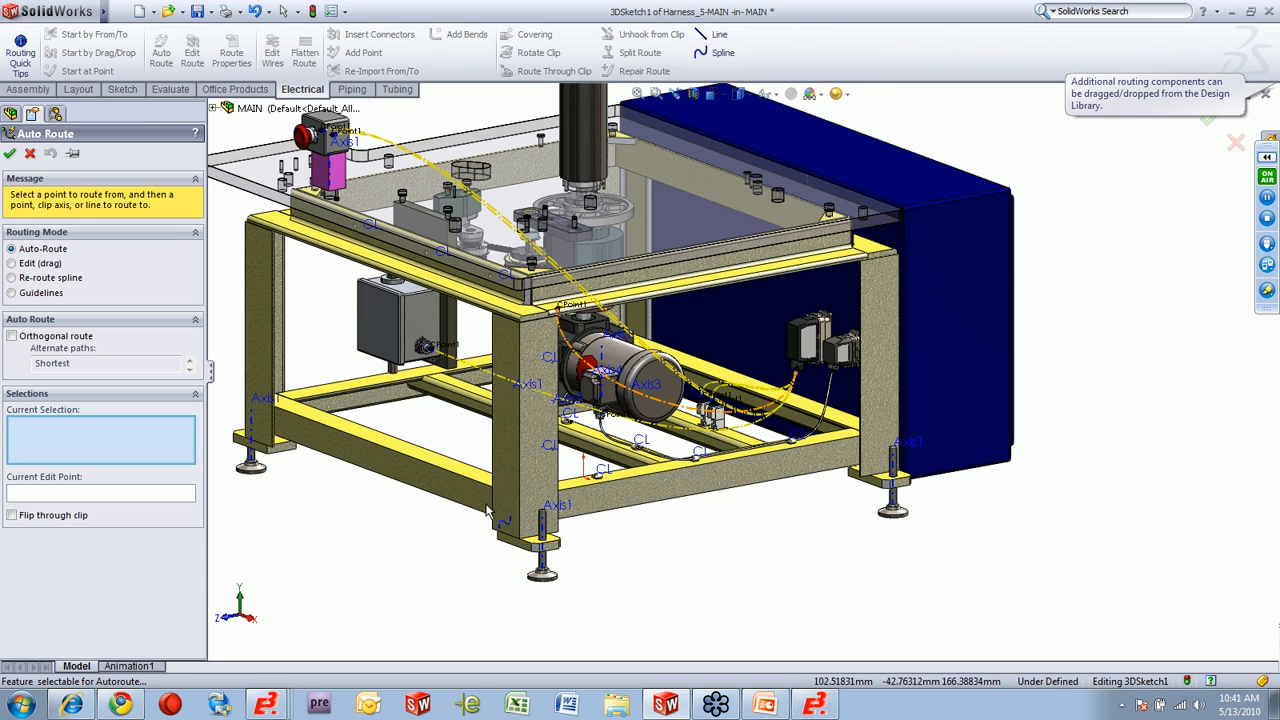
pyautogui.moveTo(270, 705)
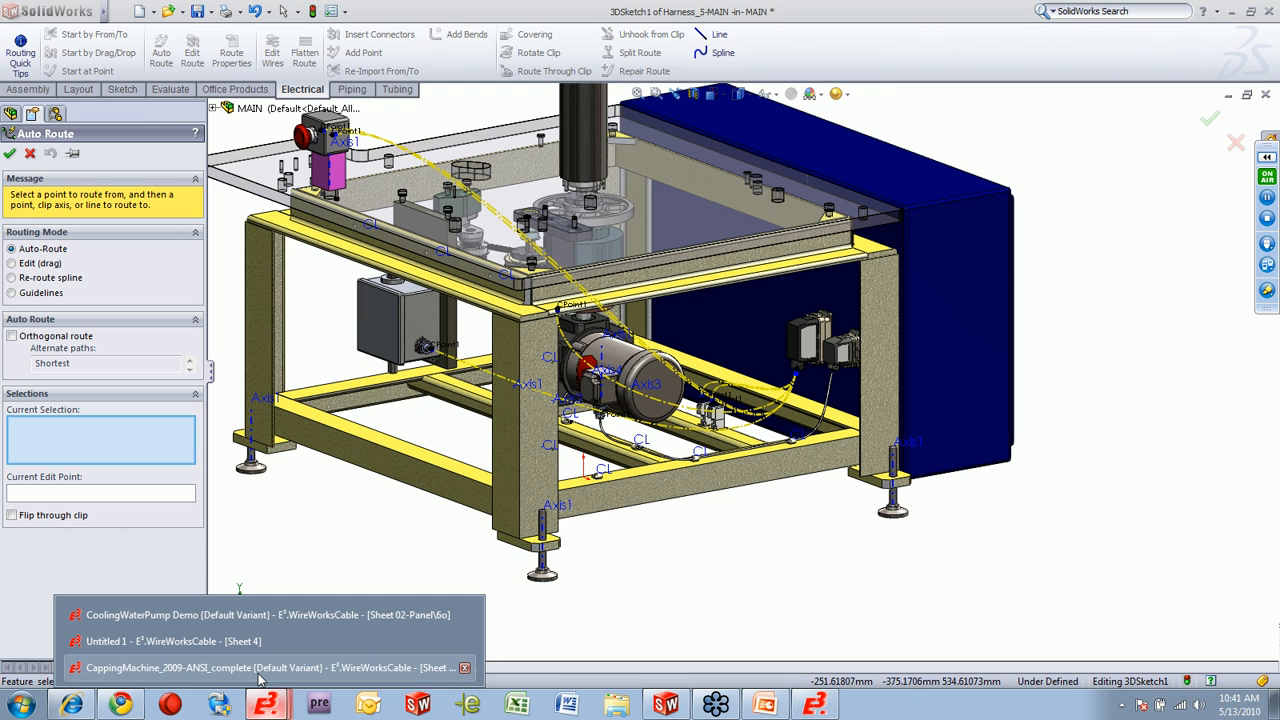
pyautogui.click(258, 670)
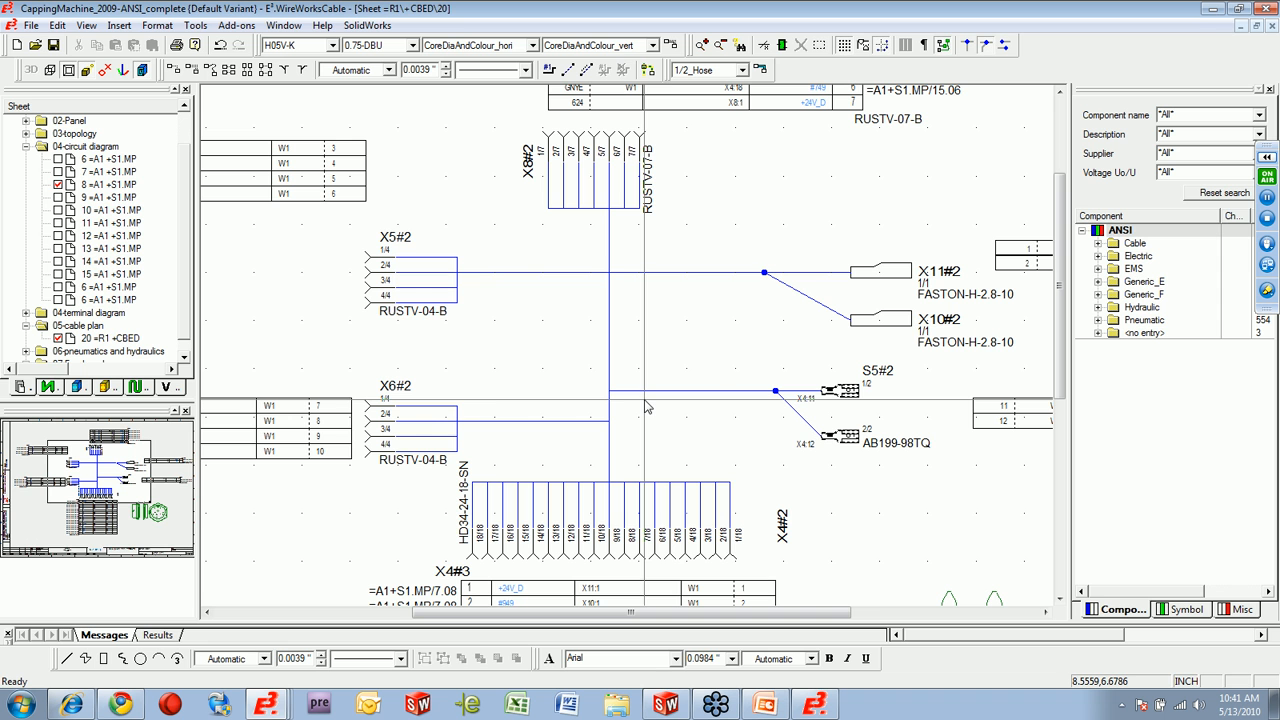
pyautogui.click(665, 707)
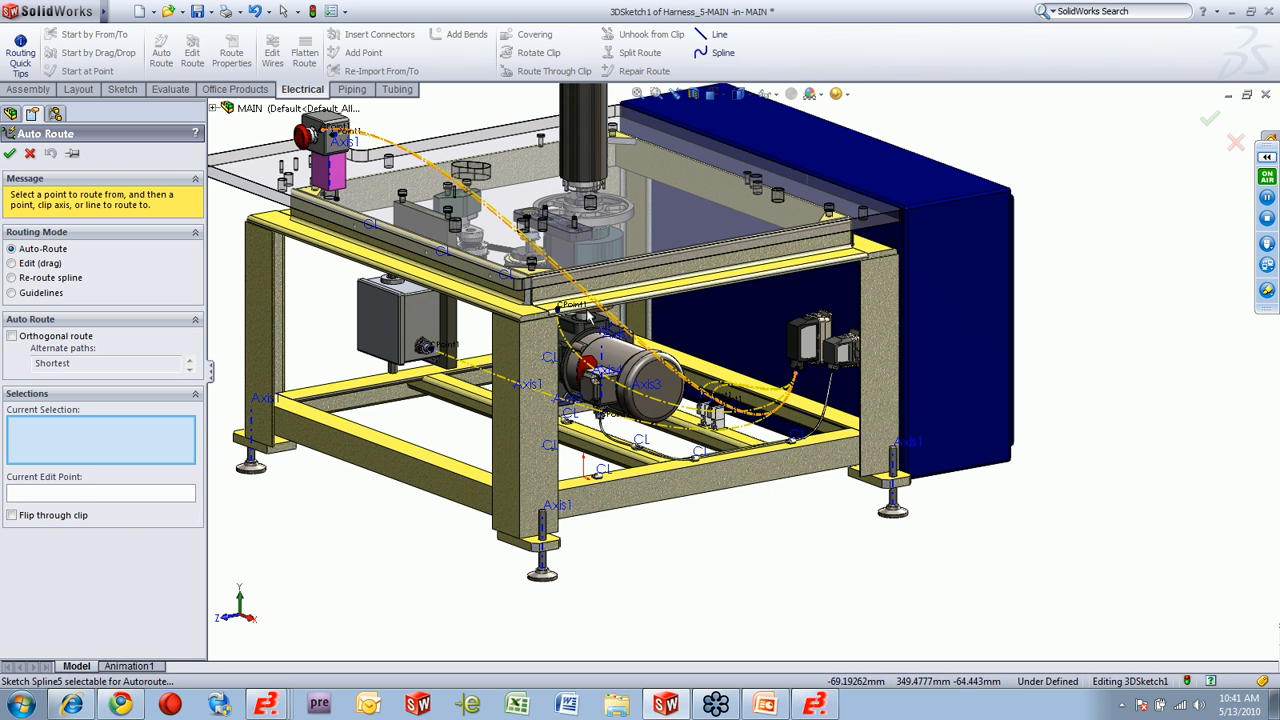
# Merge the two guidelines leaving the emergency-stop housing into a single route.
pyautogui.scroll(-4, 380, 136)
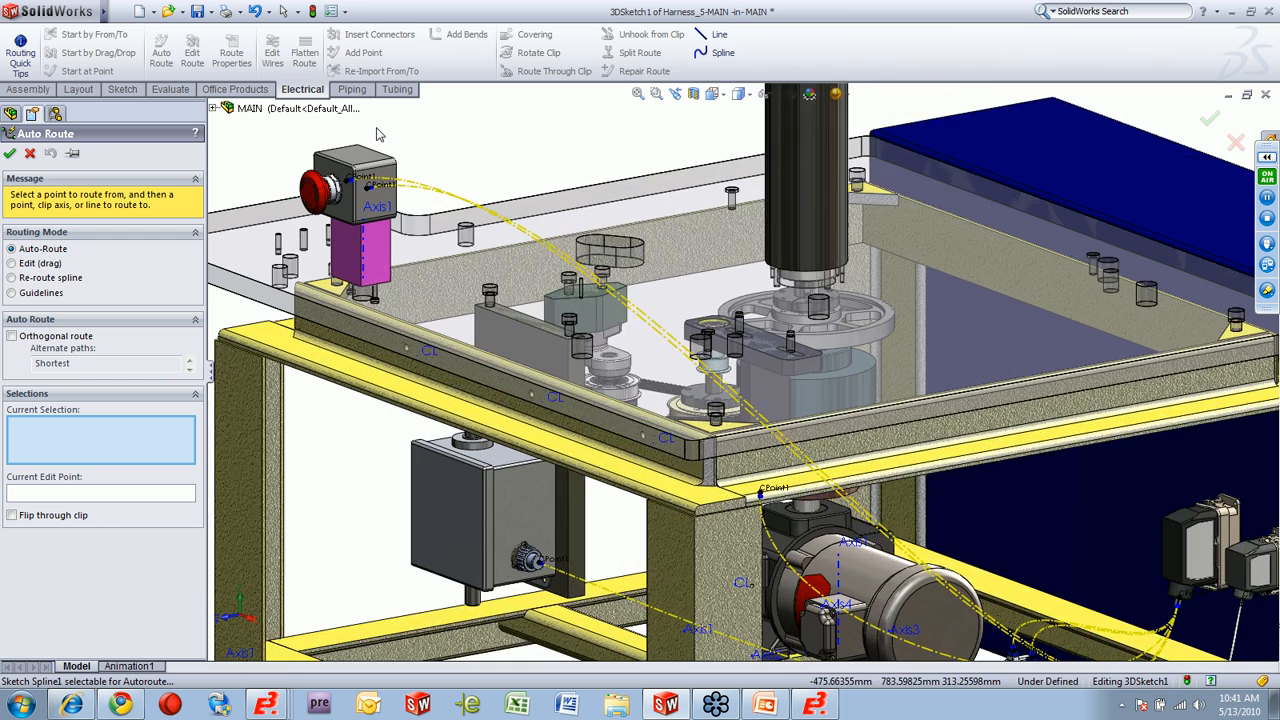
pyautogui.scroll(-2, 380, 136)
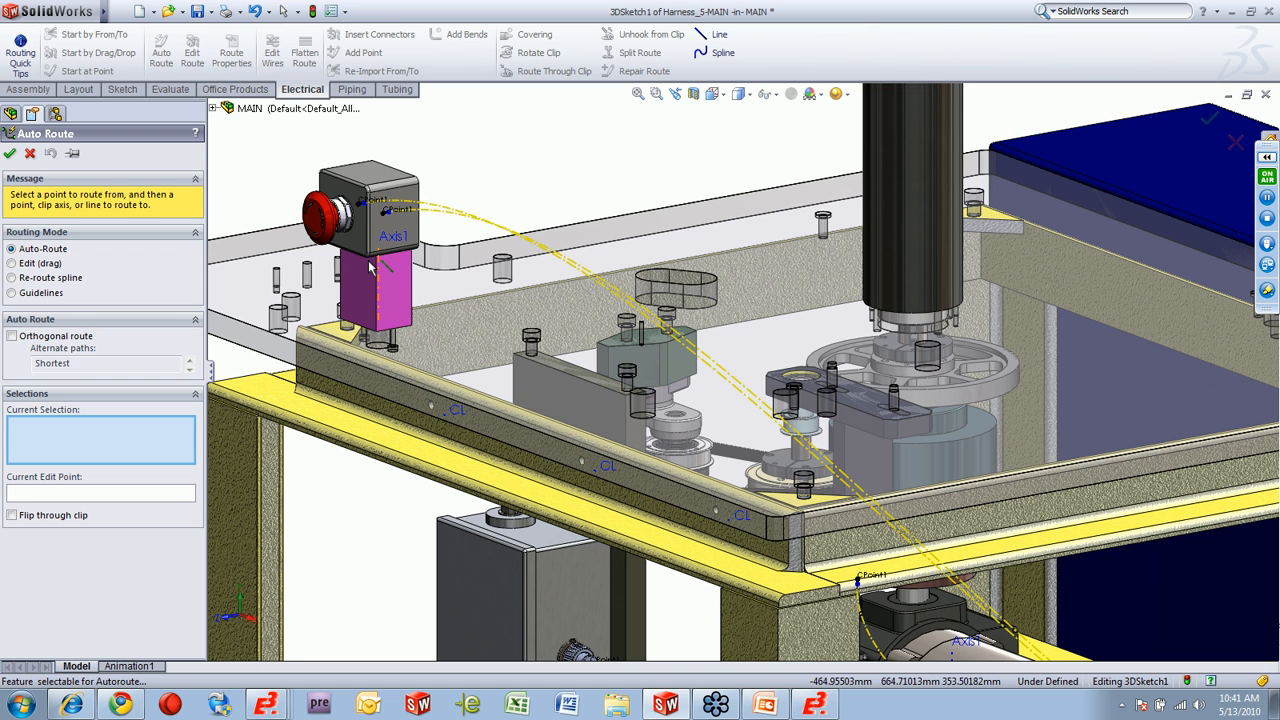
pyautogui.click(45, 294)
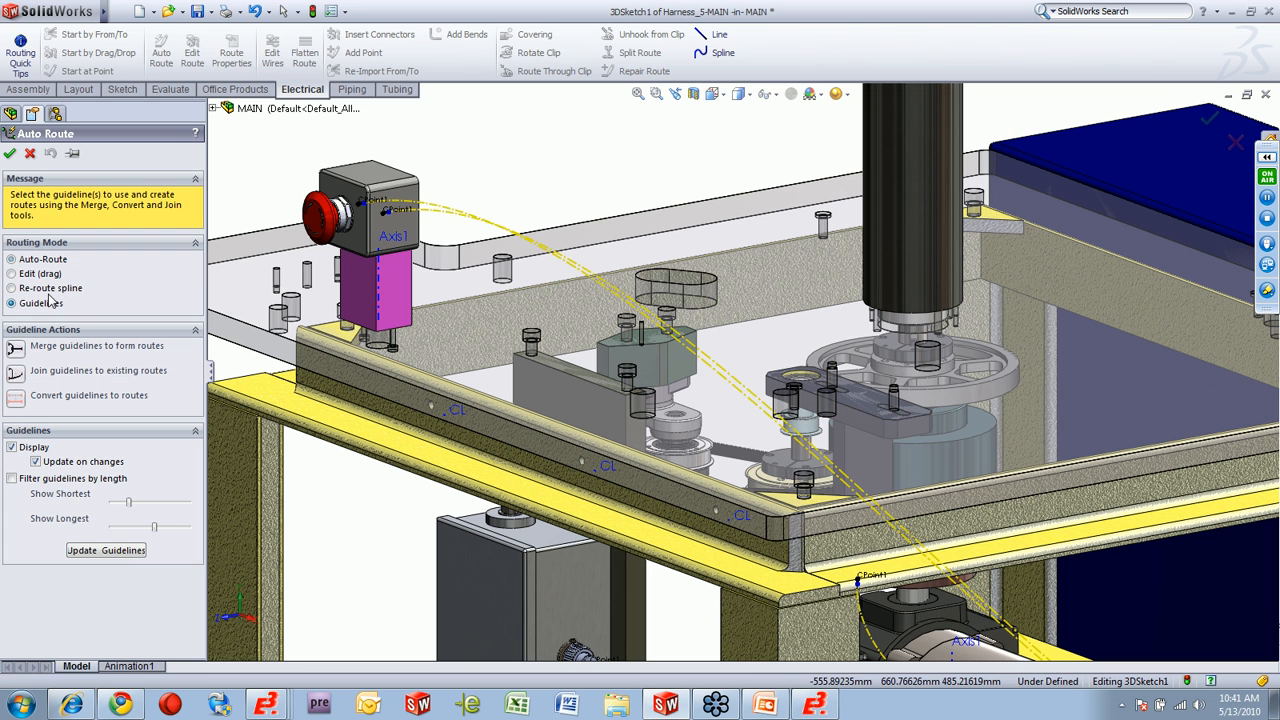
pyautogui.moveTo(465, 234); pyautogui.dragTo(444, 167)
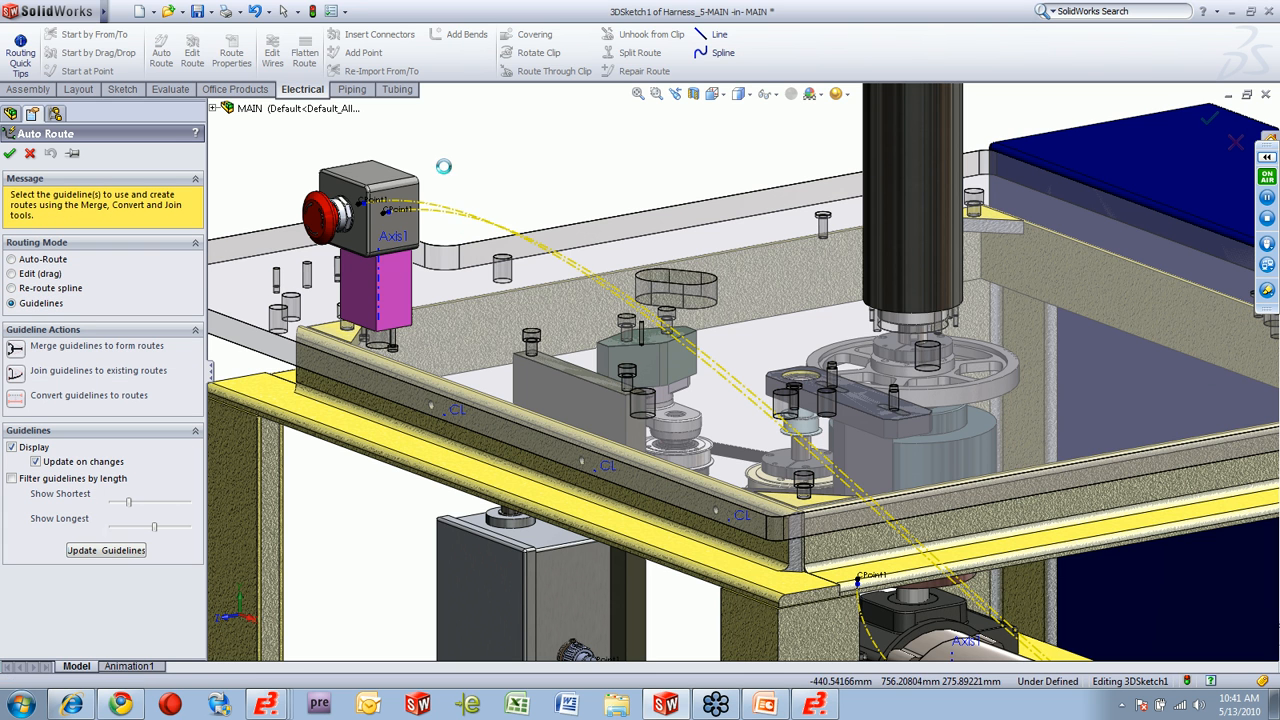
pyautogui.click(15, 352)
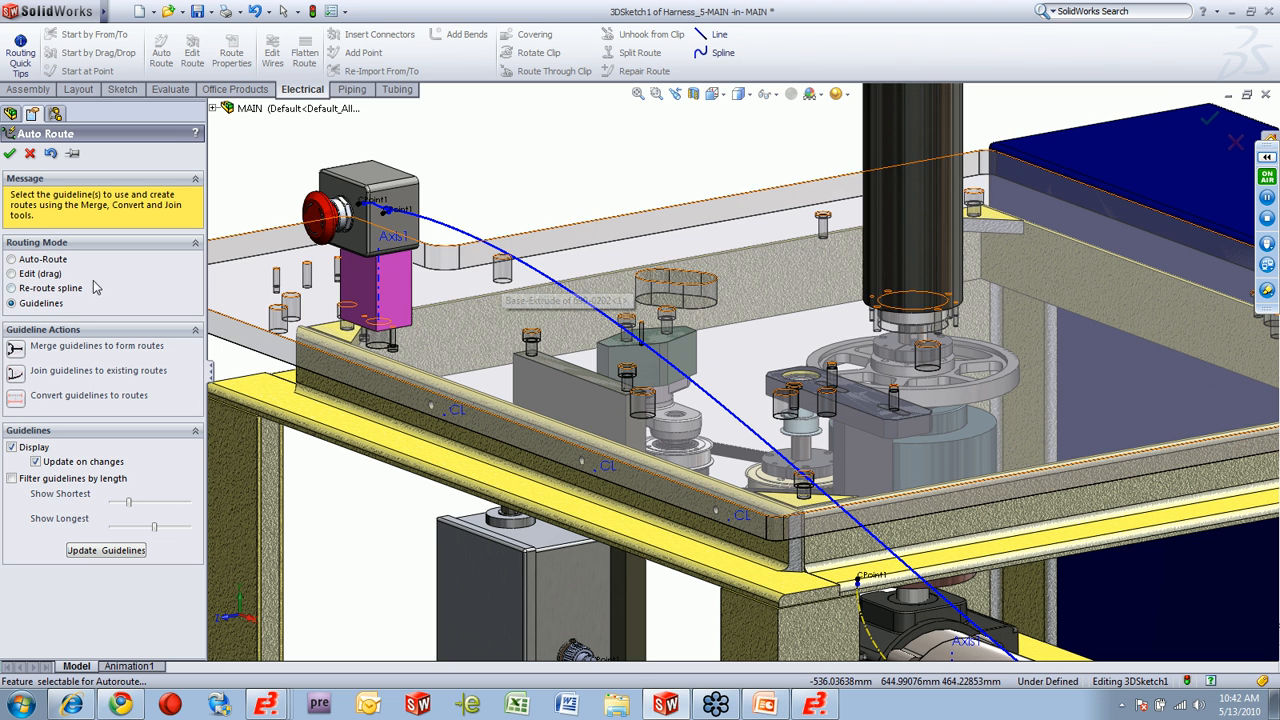
# Re-route the merged emergency-stop spline through the magenta post's axis and the three clips along the upper frame beam.
pyautogui.click(55, 287)
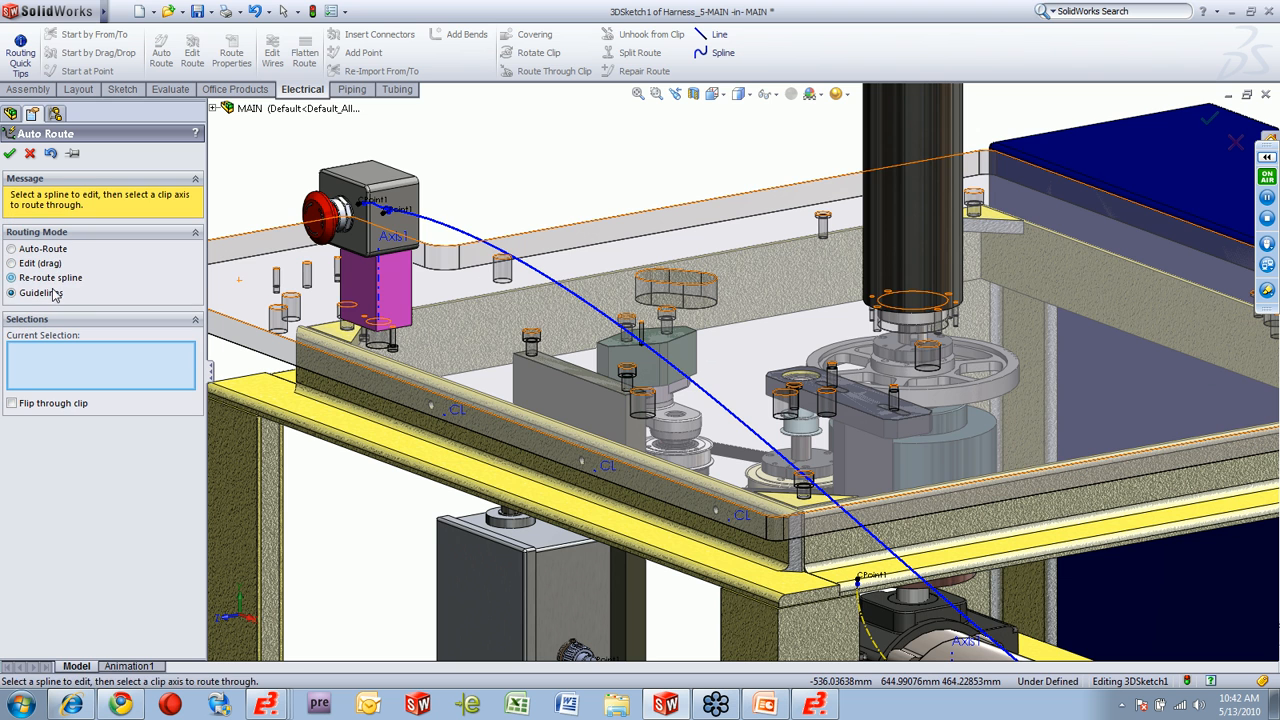
pyautogui.click(480, 244)
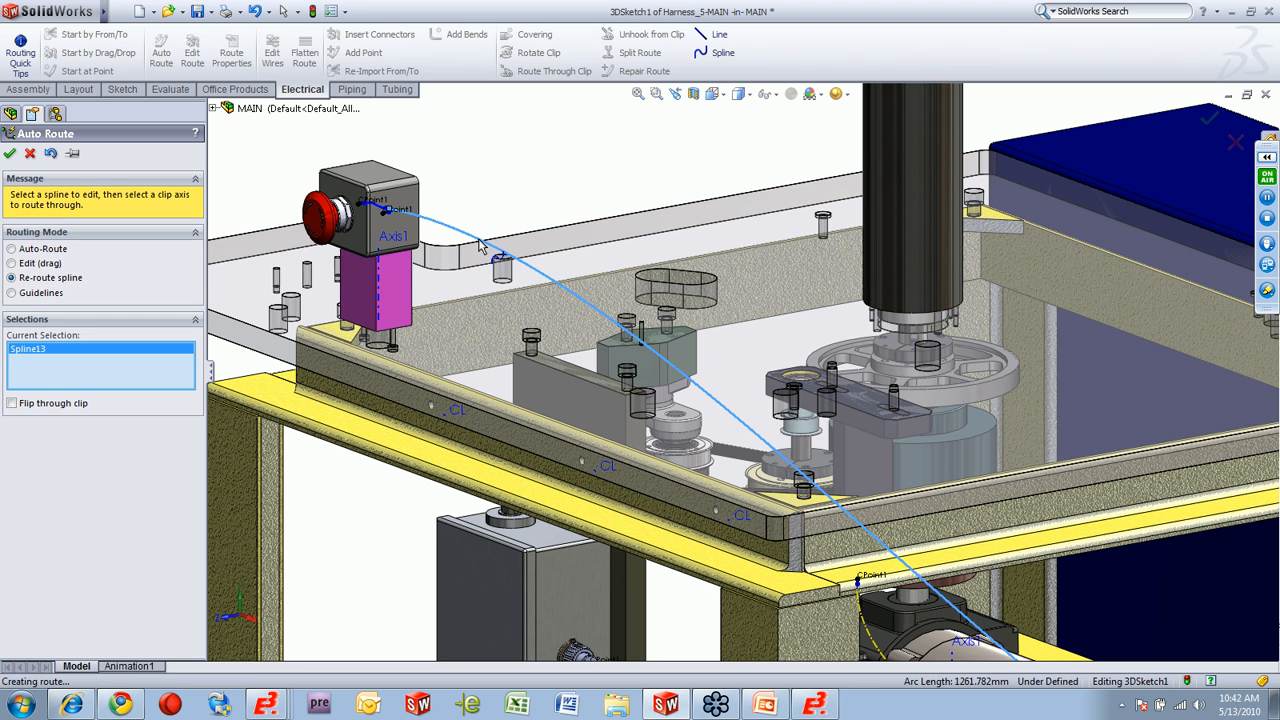
pyautogui.click(381, 298)
pyautogui.click(447, 411)
pyautogui.click(600, 478)
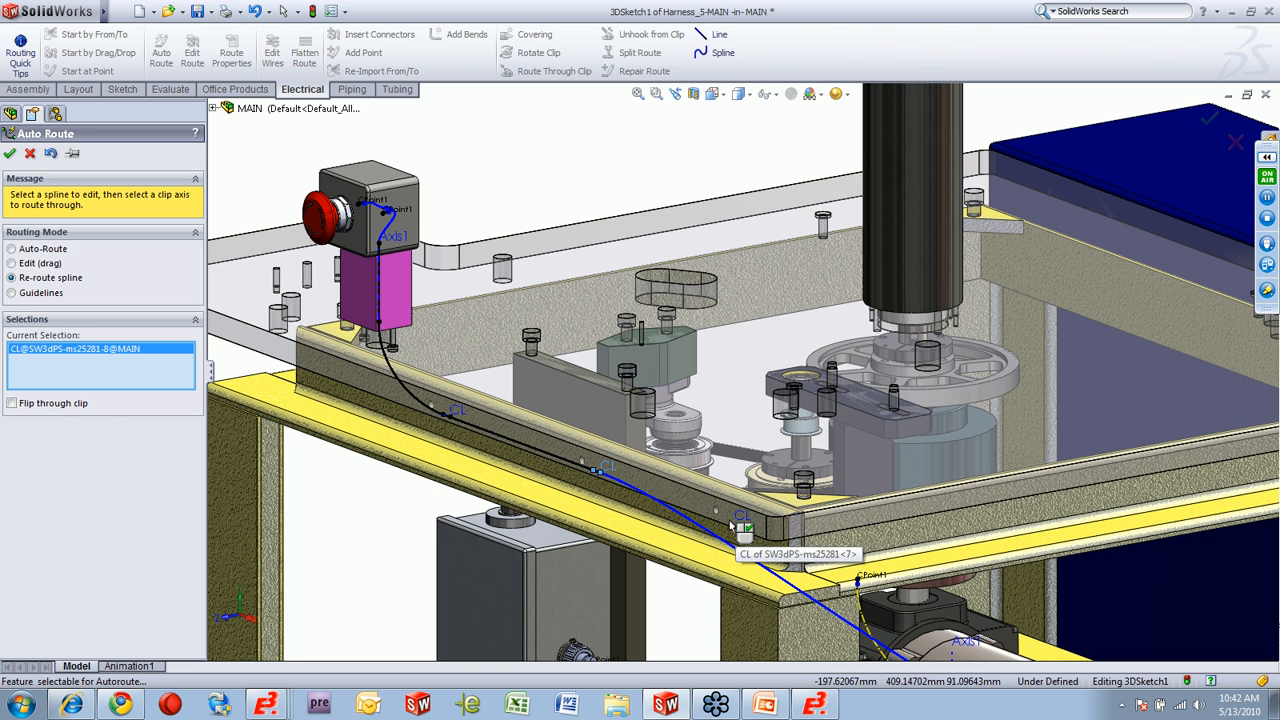
pyautogui.scroll(-3, 740, 527)
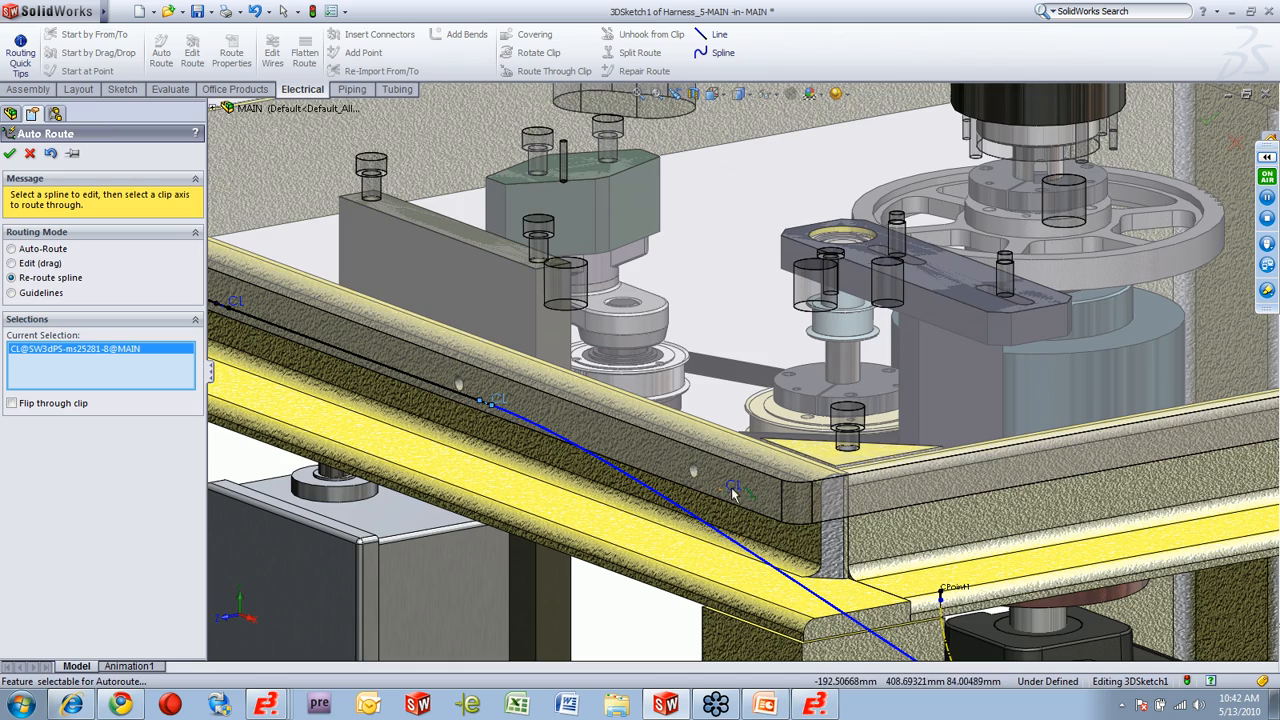
pyautogui.click(733, 492)
# Continue the emergency-stop route through the two clips on the frame leg and the three clips along the lower rail.
pyautogui.scroll(5, 816, 550)
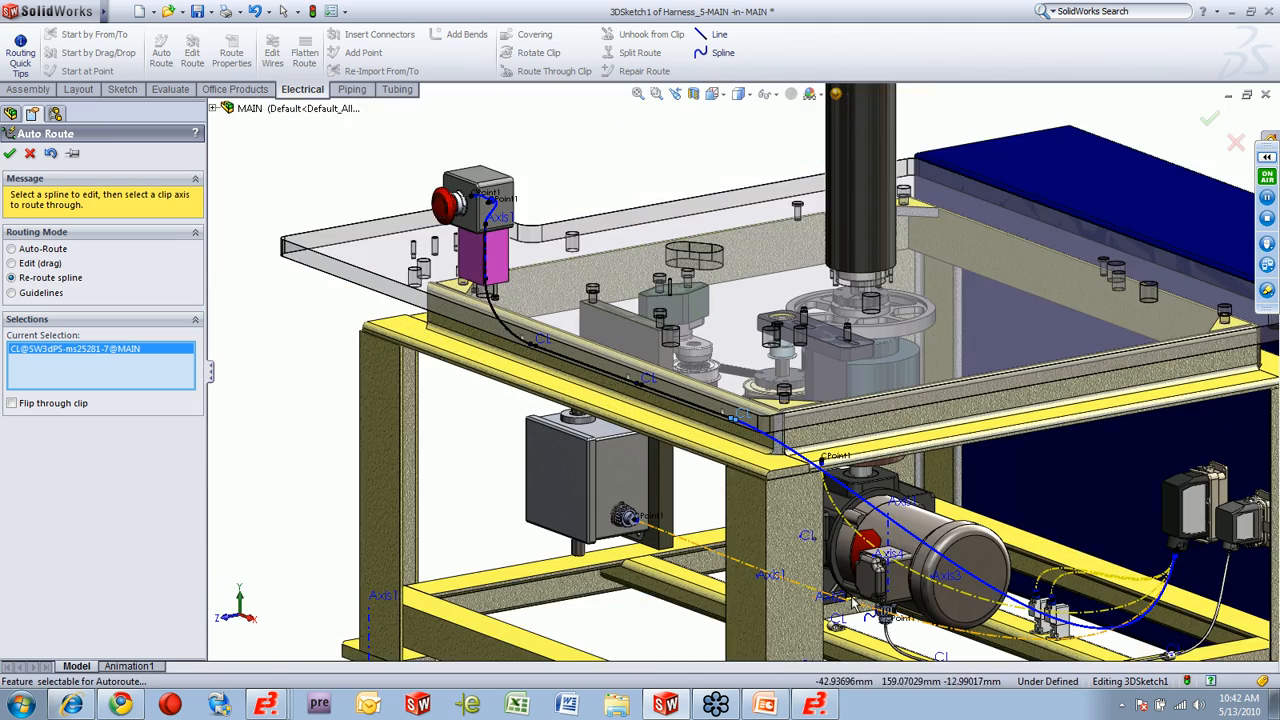
pyautogui.keyDown('ctrl'); pyautogui.moveTo(855, 605); pyautogui.dragTo(657, 374, button='middle'); pyautogui.keyUp('ctrl')
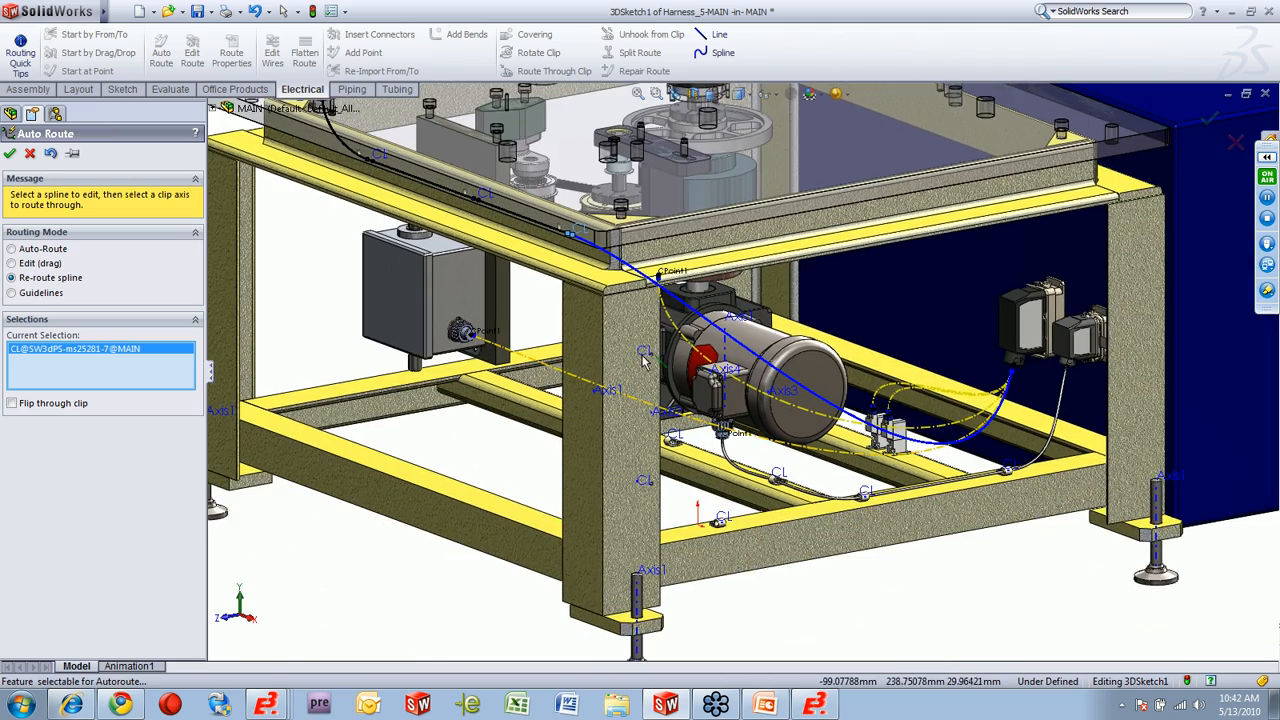
pyautogui.click(642, 484)
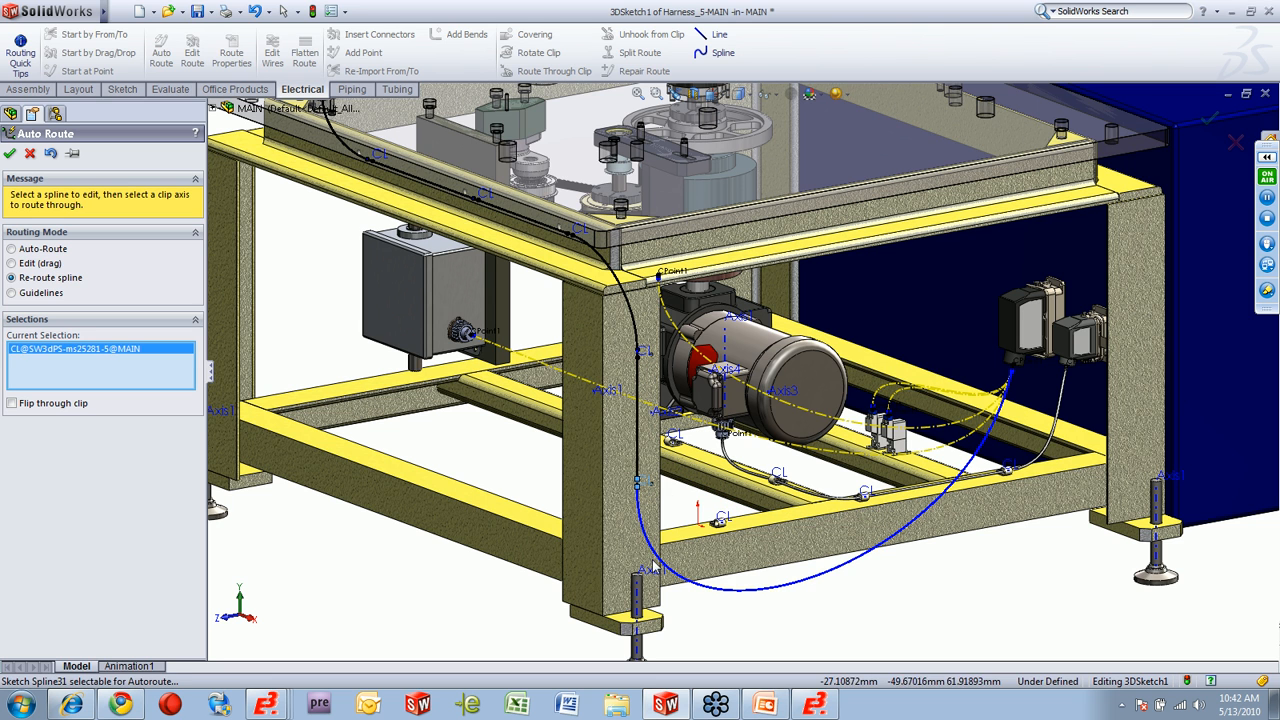
pyautogui.click(721, 519)
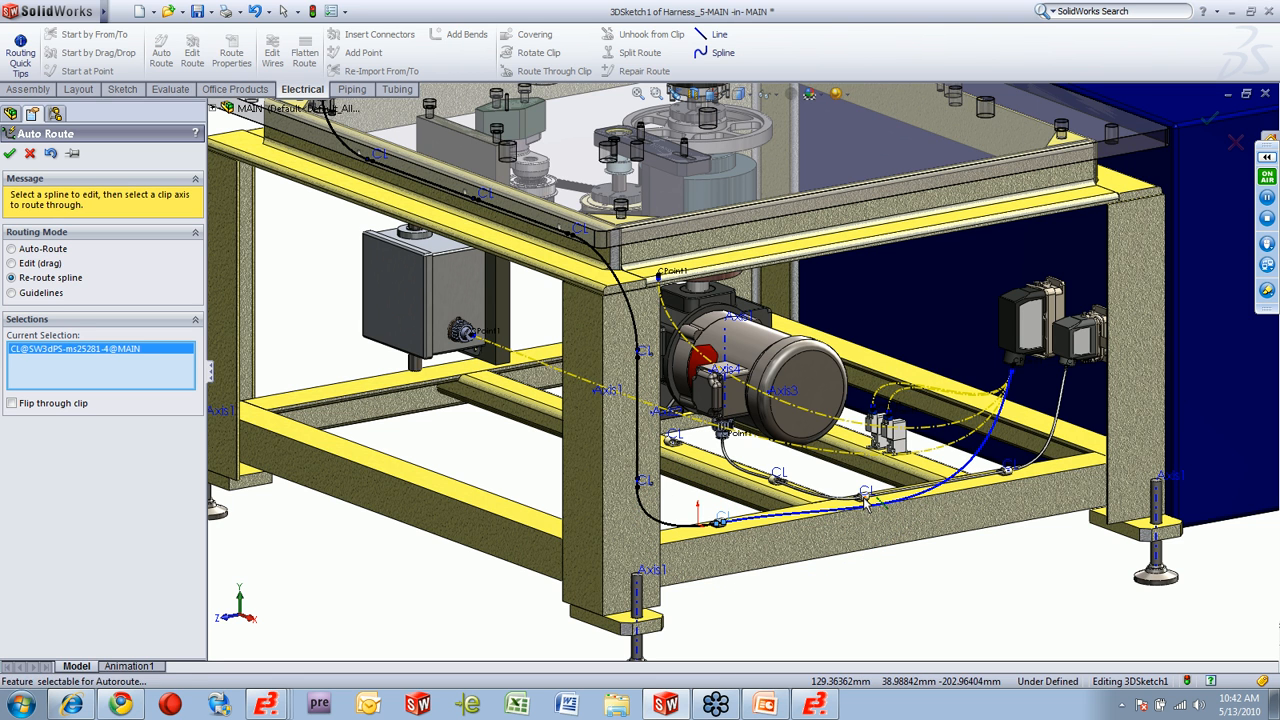
pyautogui.click(862, 495)
pyautogui.click(1011, 469)
pyautogui.click(1011, 473)
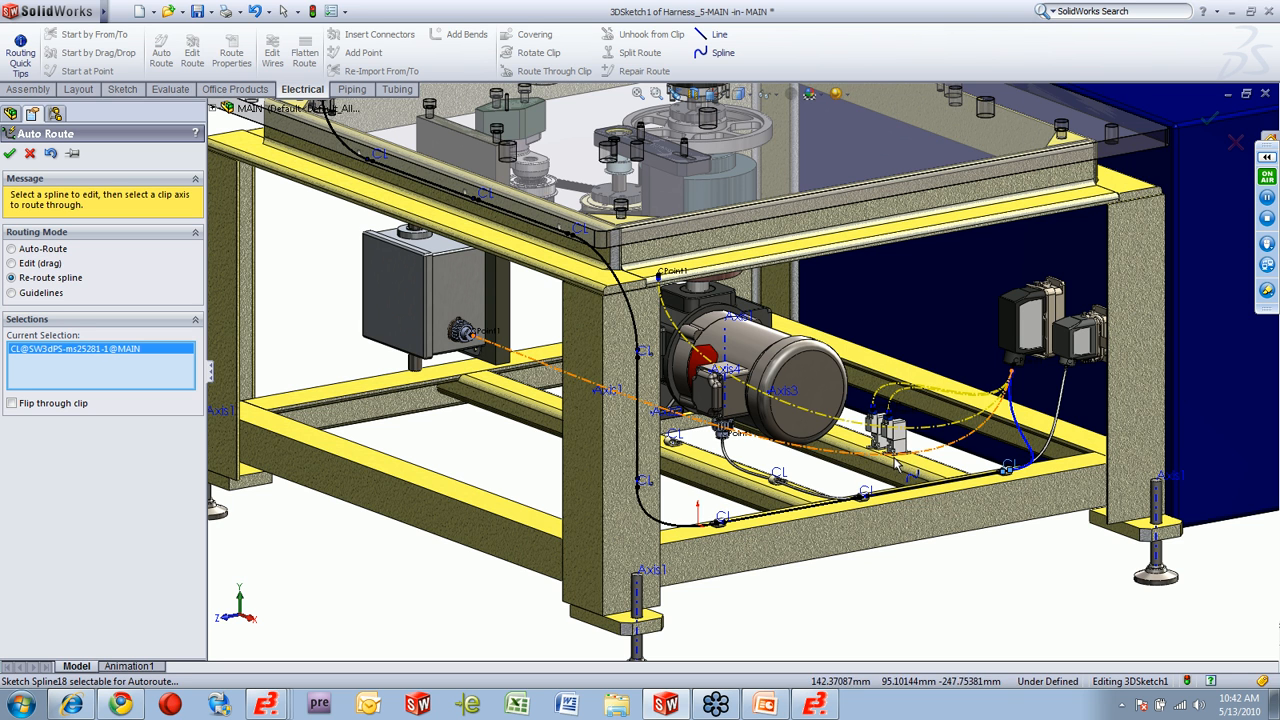
pyautogui.click(10, 154)
# Merge the two guidelines leaving the pair of valve connectors into a single route.
pyautogui.click(40, 293)
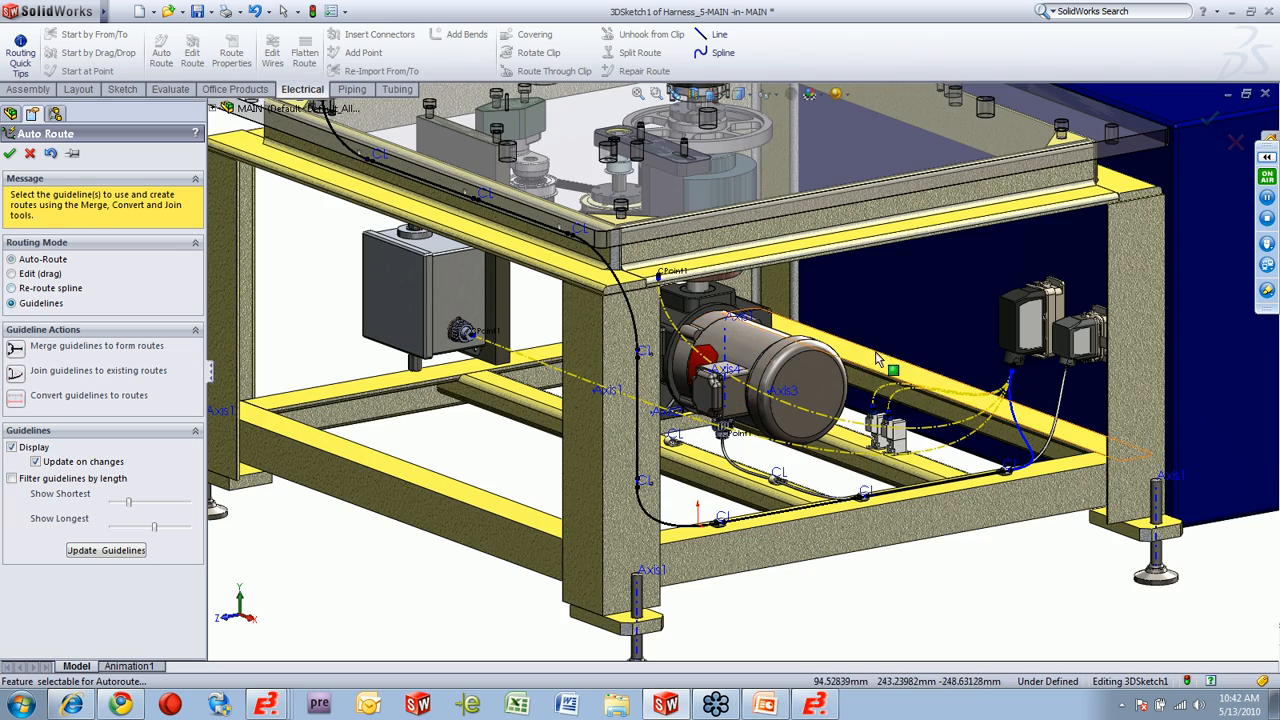
pyautogui.scroll(-5, 885, 430)
pyautogui.scroll(-3, 885, 430)
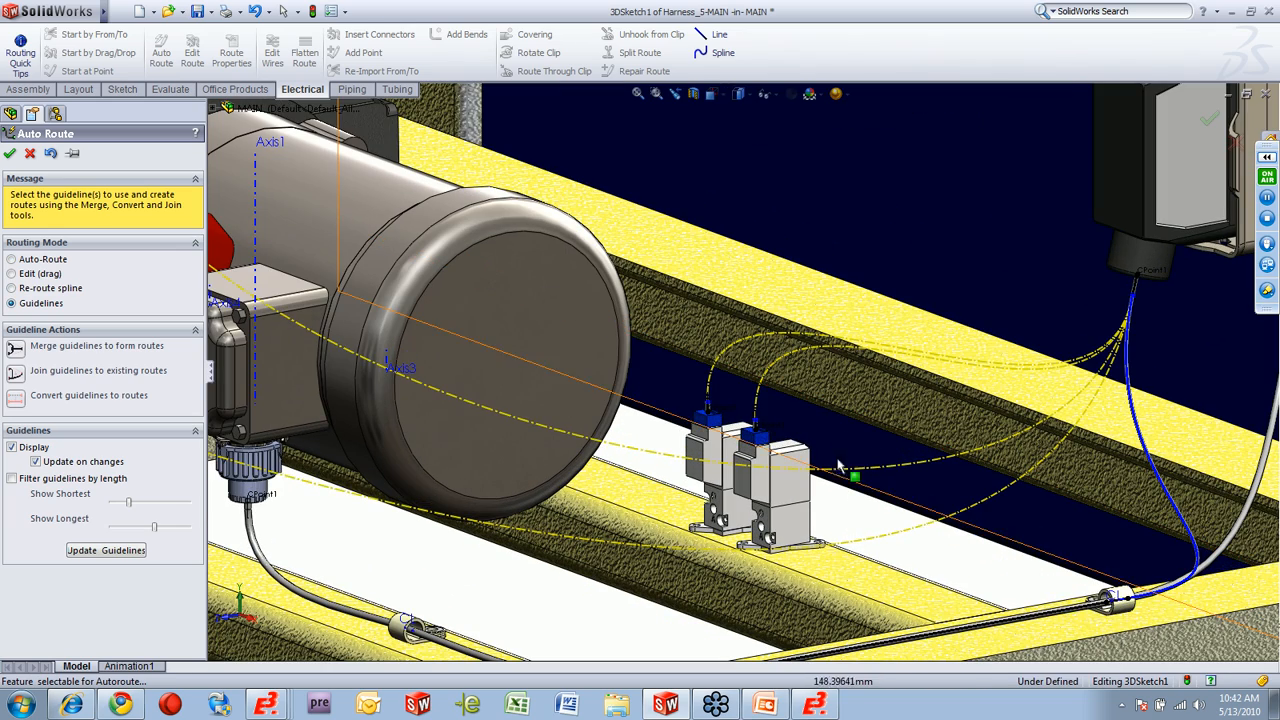
pyautogui.moveTo(831, 337); pyautogui.dragTo(774, 301)
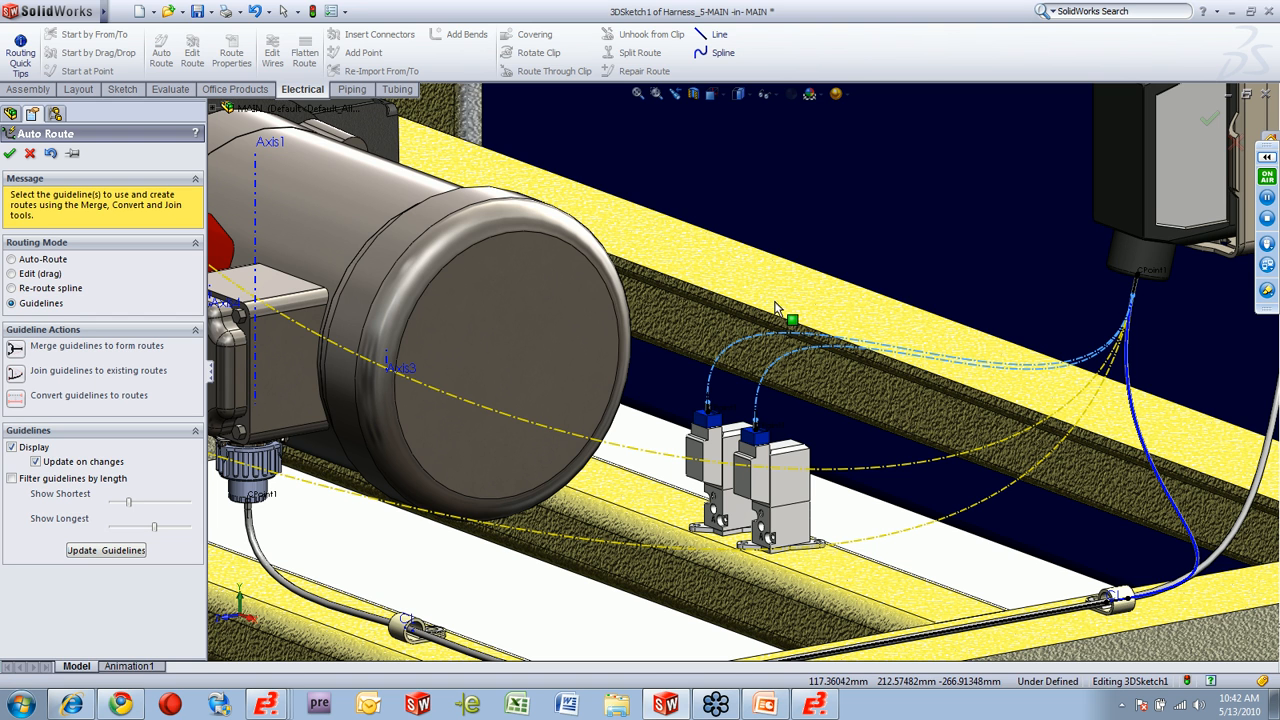
pyautogui.click(15, 348)
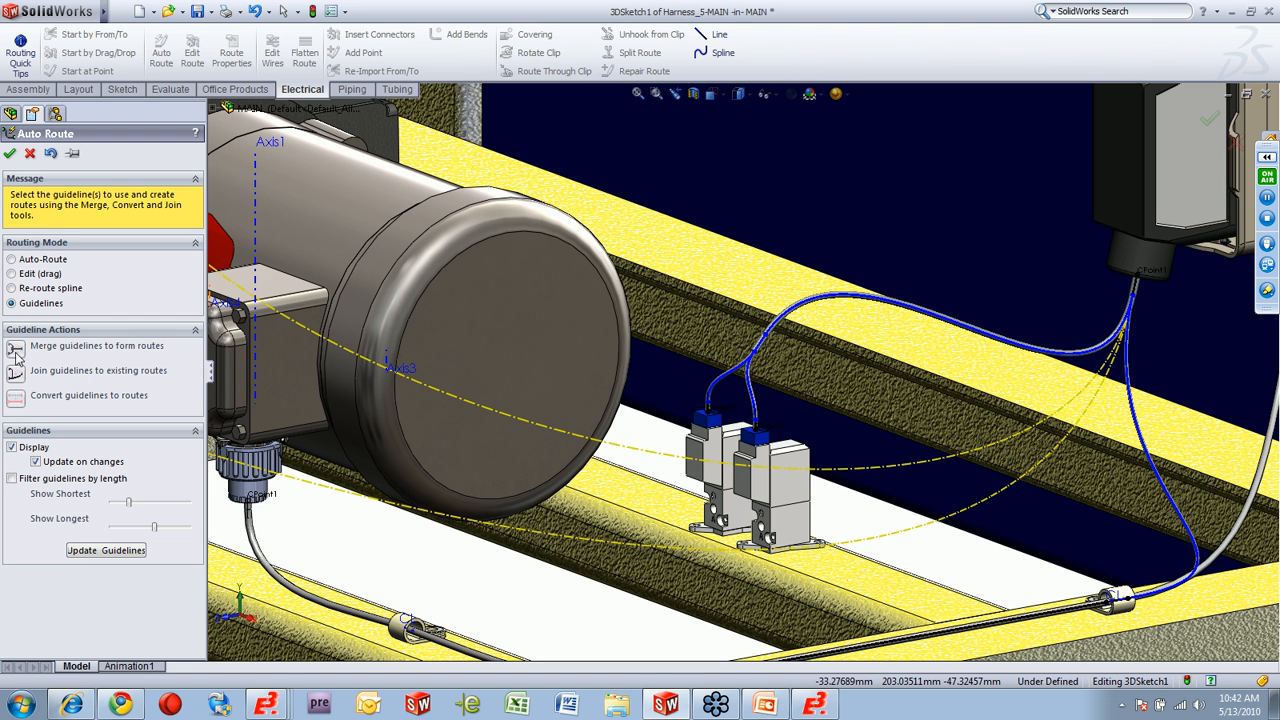
# Re-route the merged valve spline through the lower-rail clip nearest the control cabinet connectors.
pyautogui.click(27, 290)
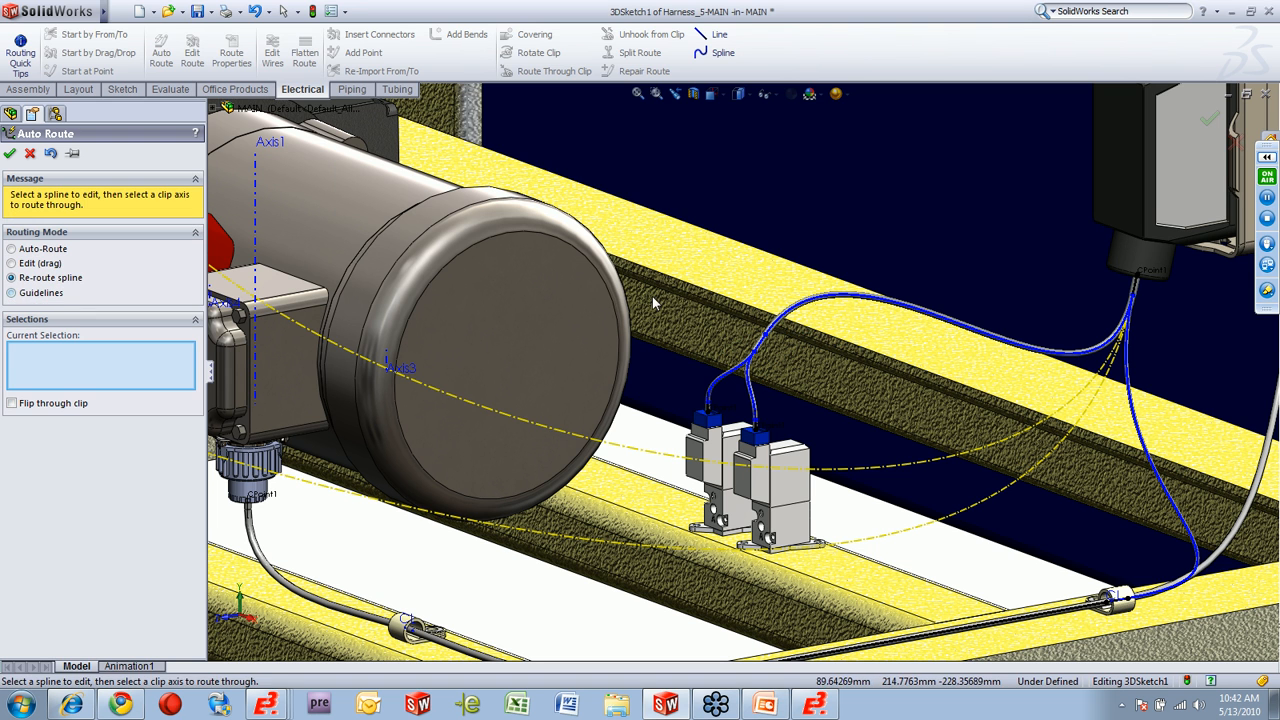
pyautogui.click(815, 306)
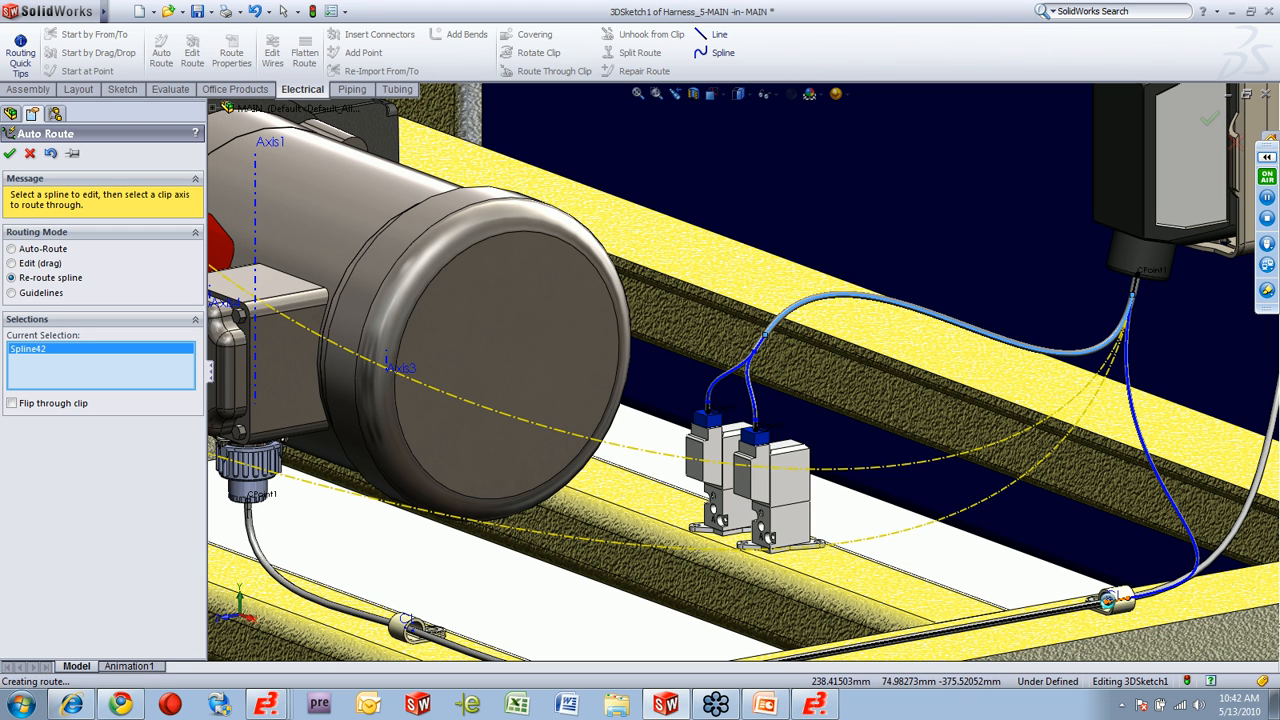
pyautogui.click(1112, 600)
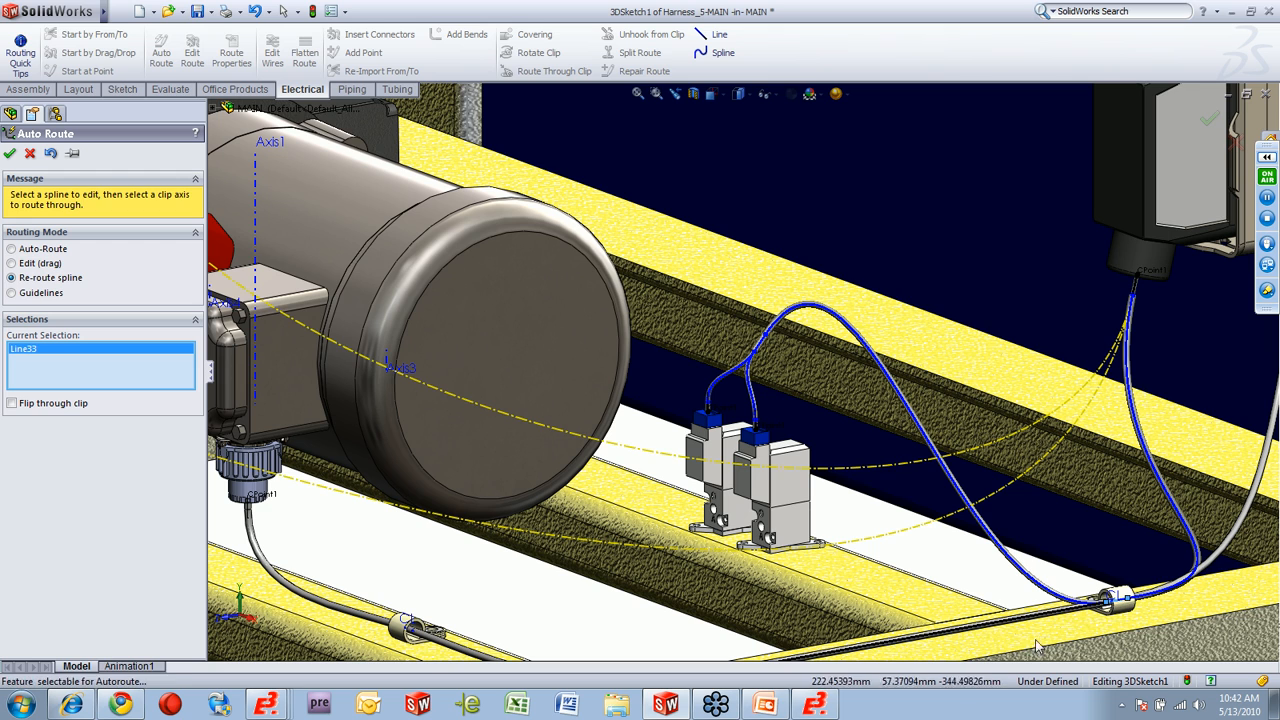
pyautogui.click(10, 155)
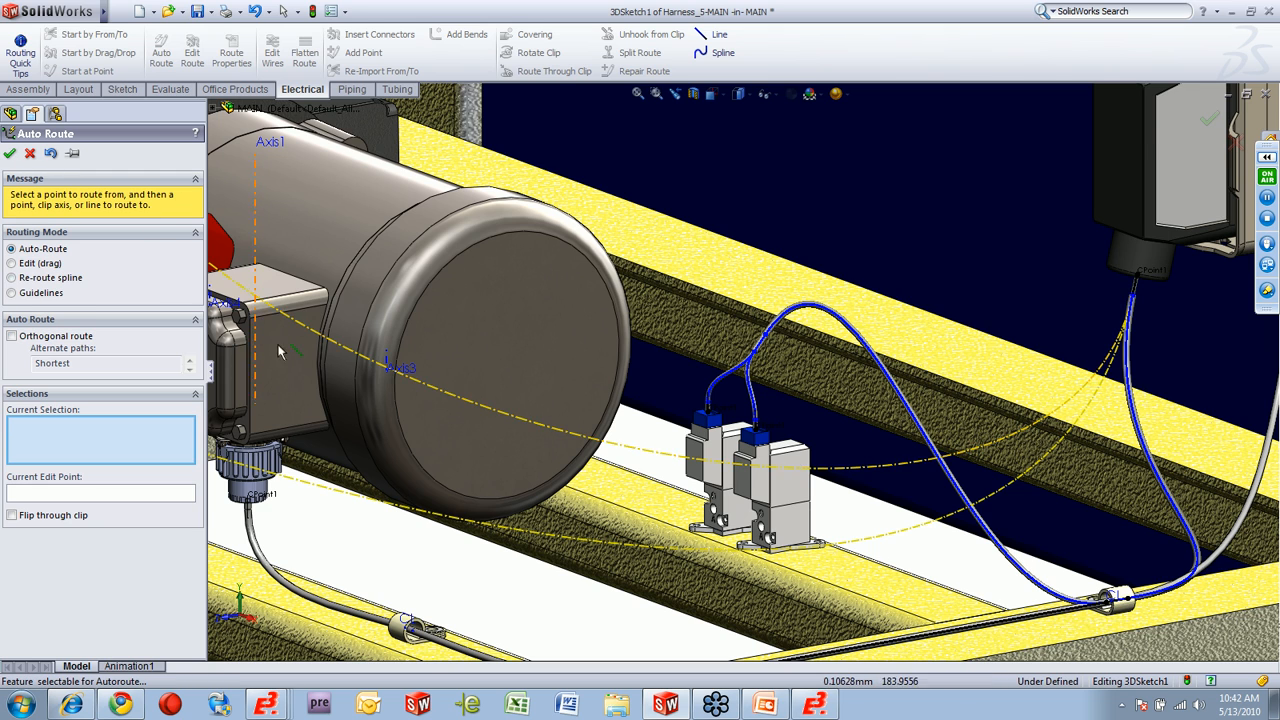
# Re-route the clutch connector's guideline through the cross-rail clip below the motor and the two lower-rail clips towards the cabinet.
pyautogui.scroll(3, 584, 520)
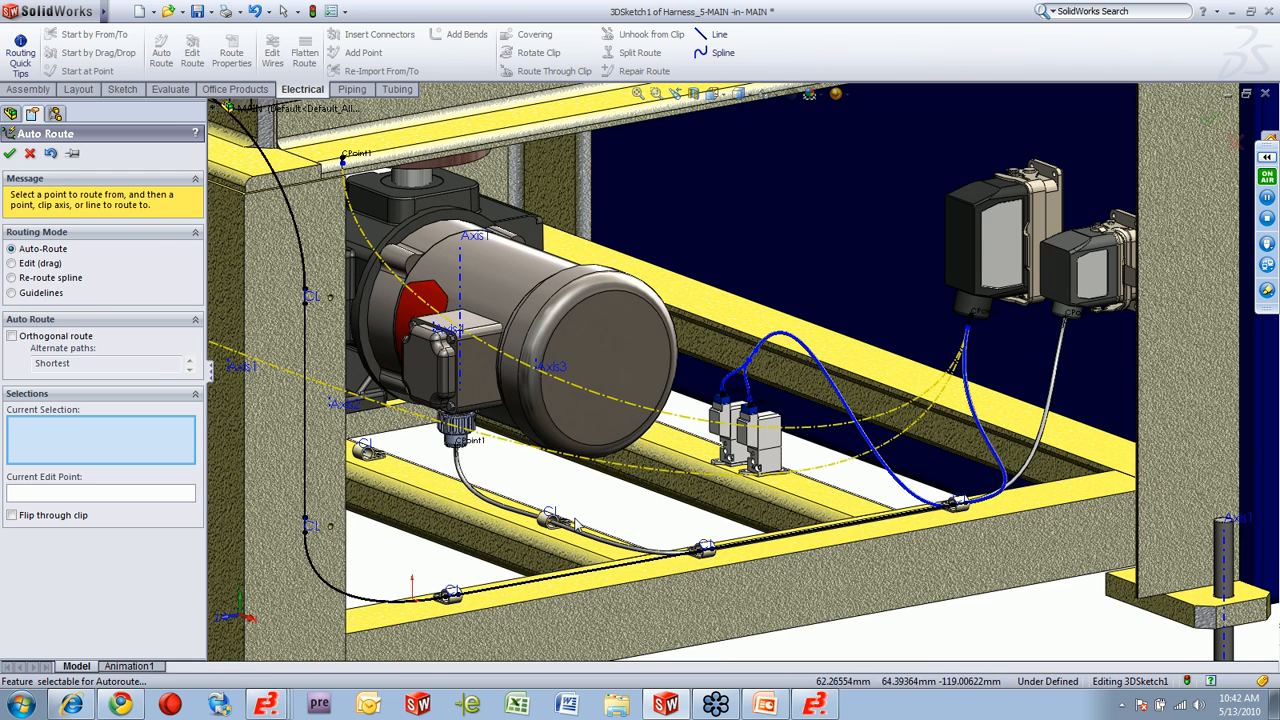
pyautogui.click(44, 279)
pyautogui.click(588, 396)
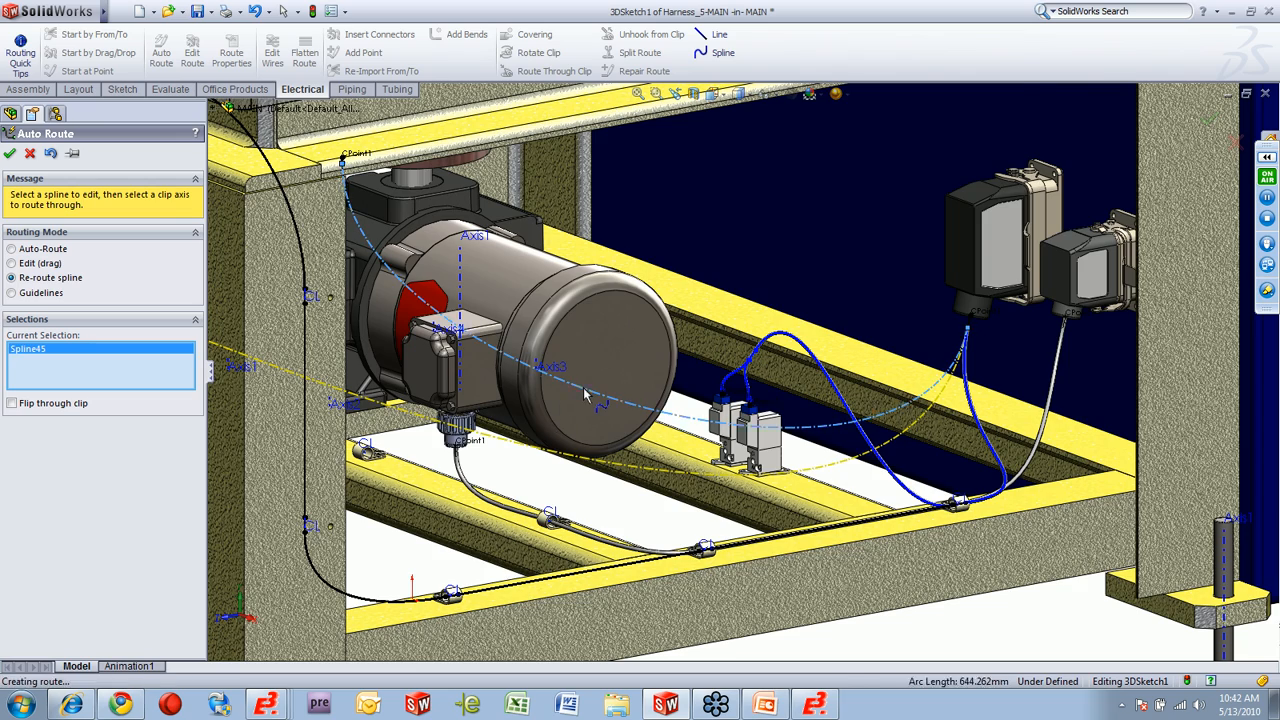
pyautogui.scroll(2, 430, 206)
pyautogui.moveTo(430, 206); pyautogui.dragTo(472, 160, button='middle')
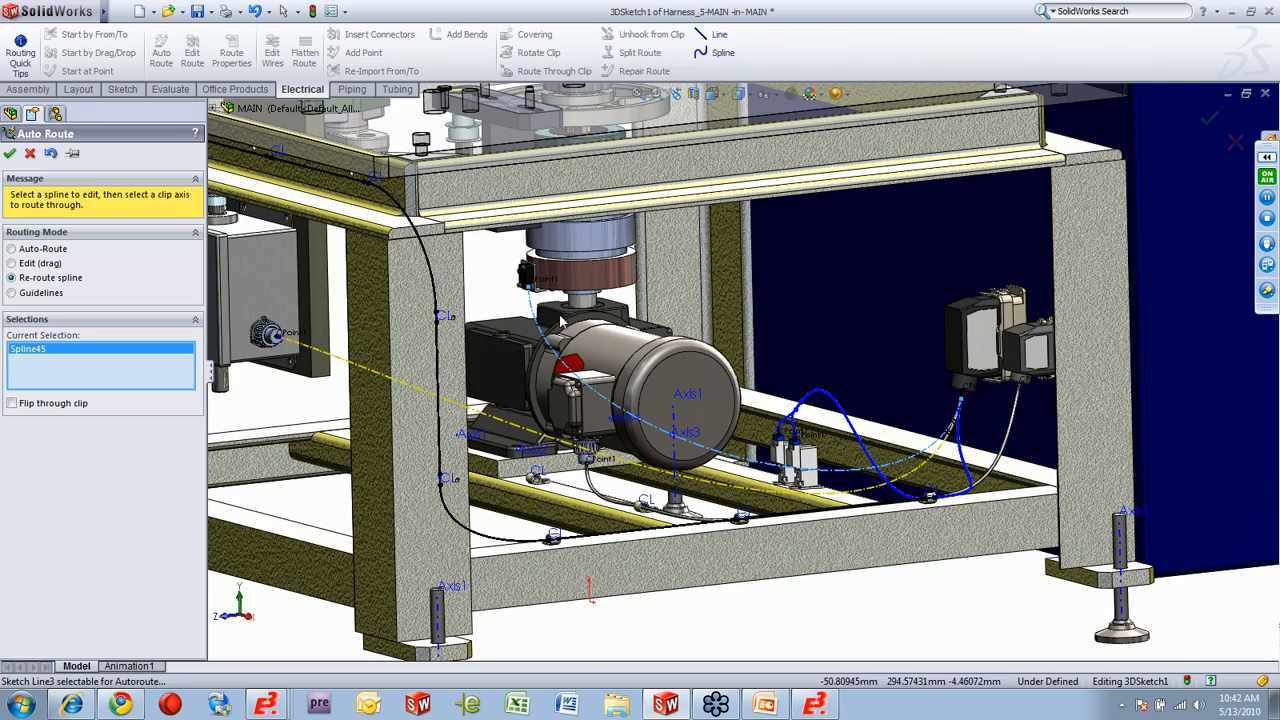
pyautogui.click(739, 518)
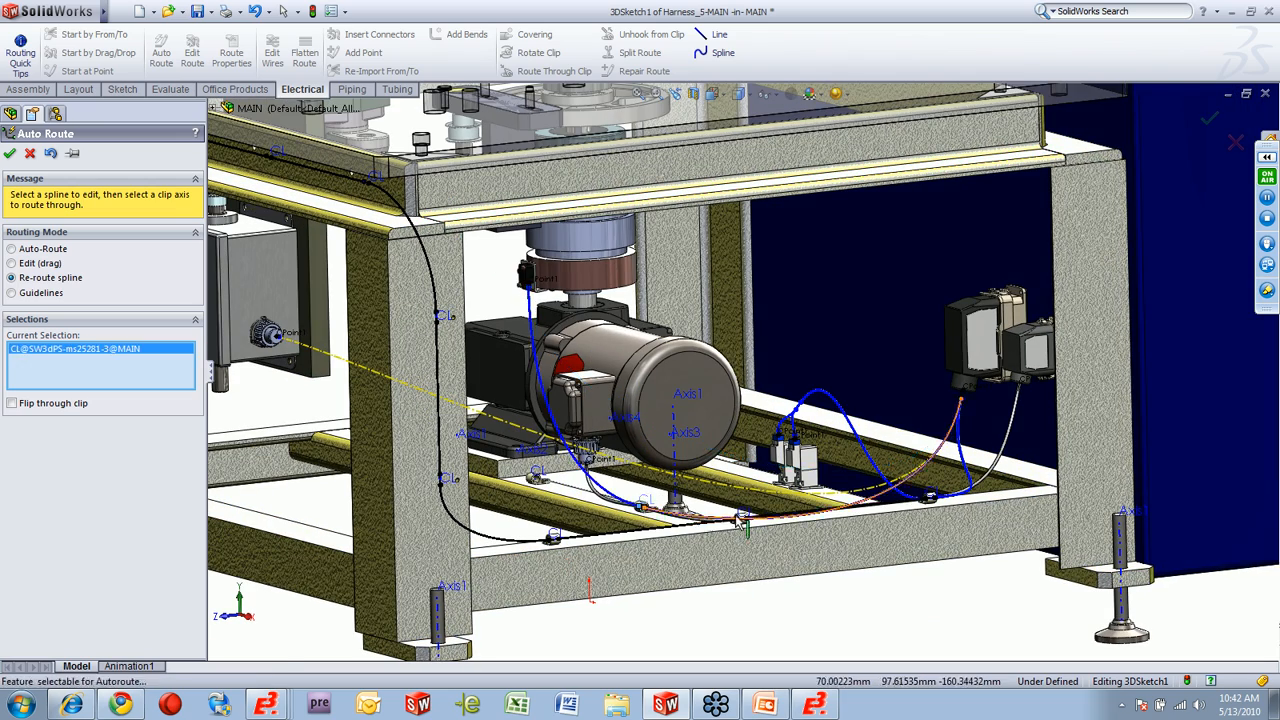
pyautogui.click(930, 498)
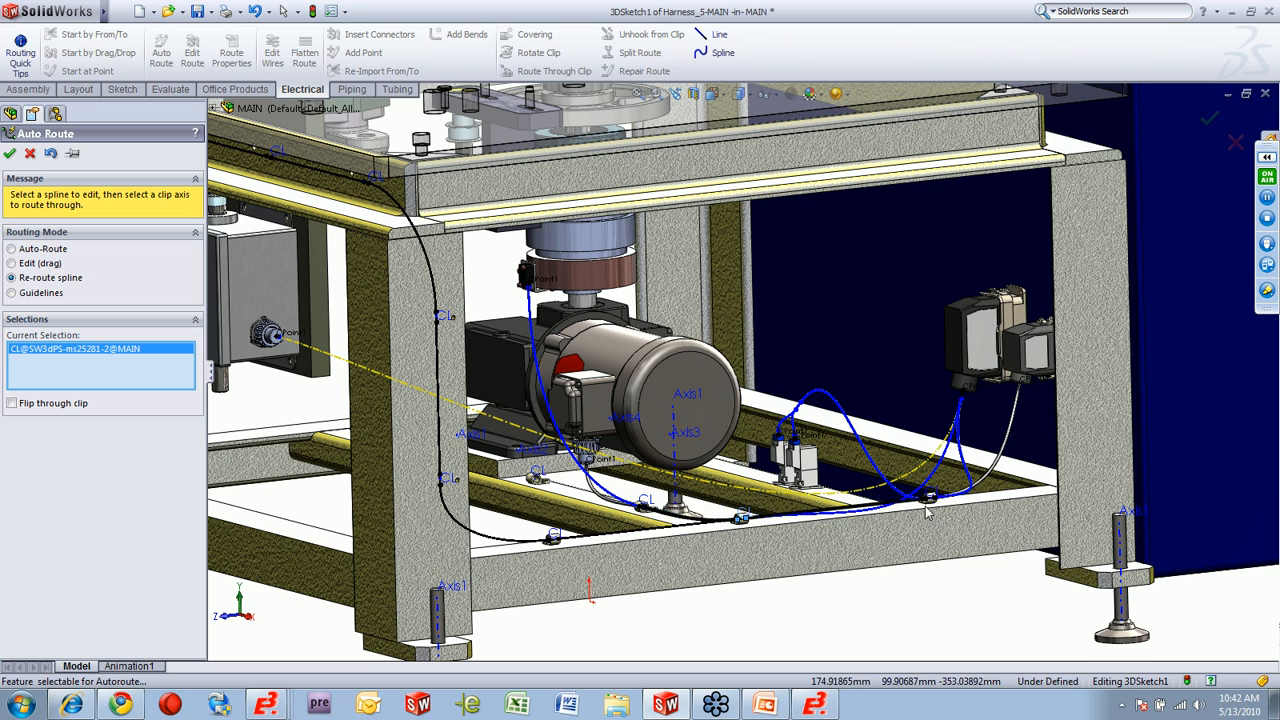
pyautogui.scroll(-3, 930, 497)
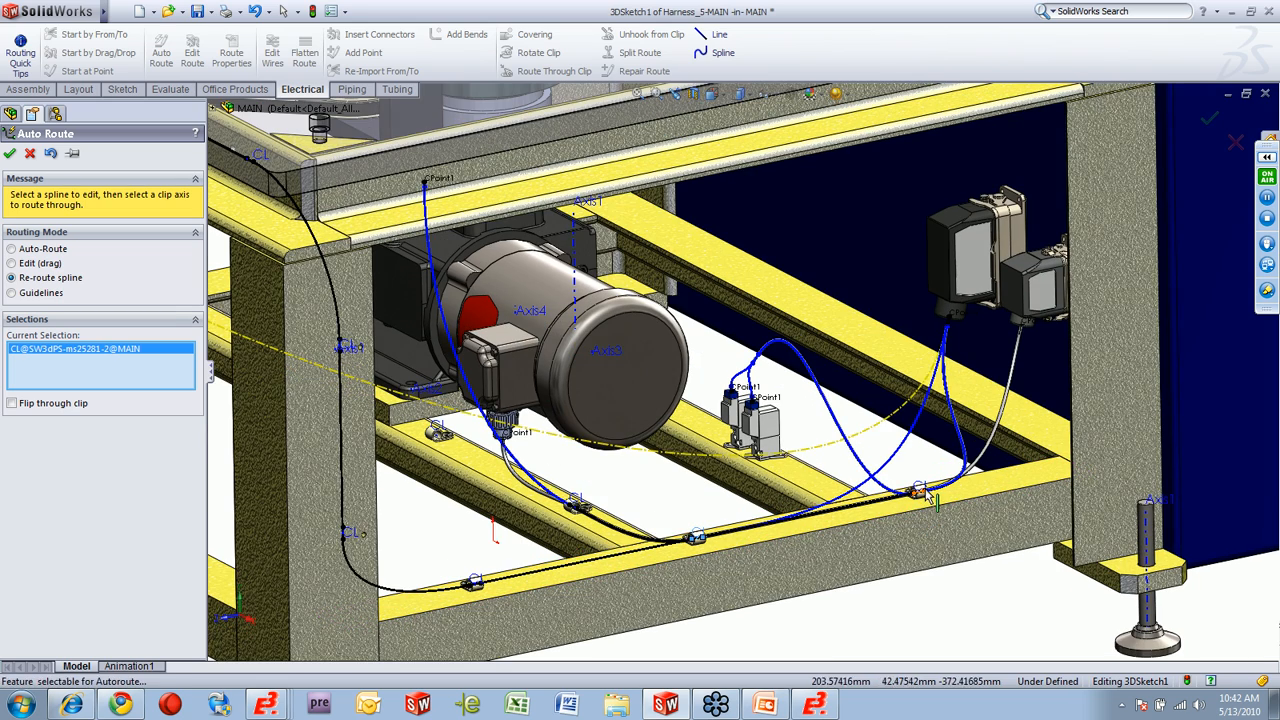
pyautogui.click(922, 493)
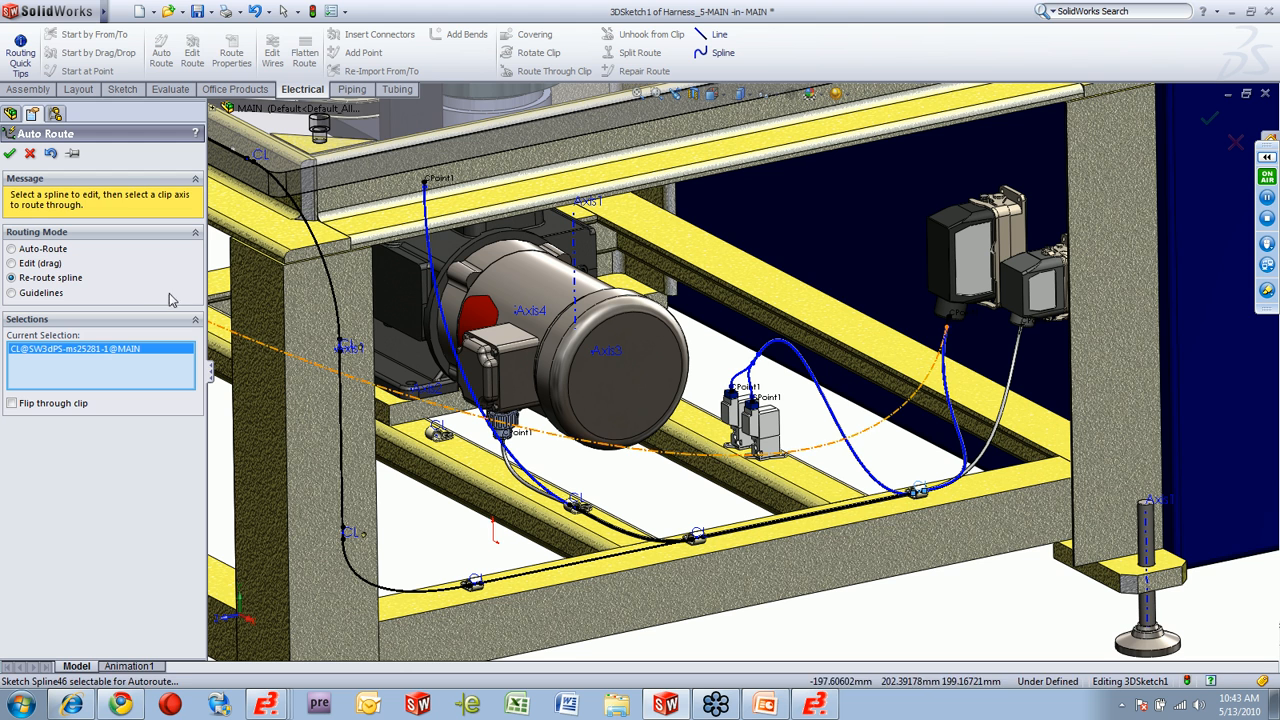
pyautogui.click(10, 154)
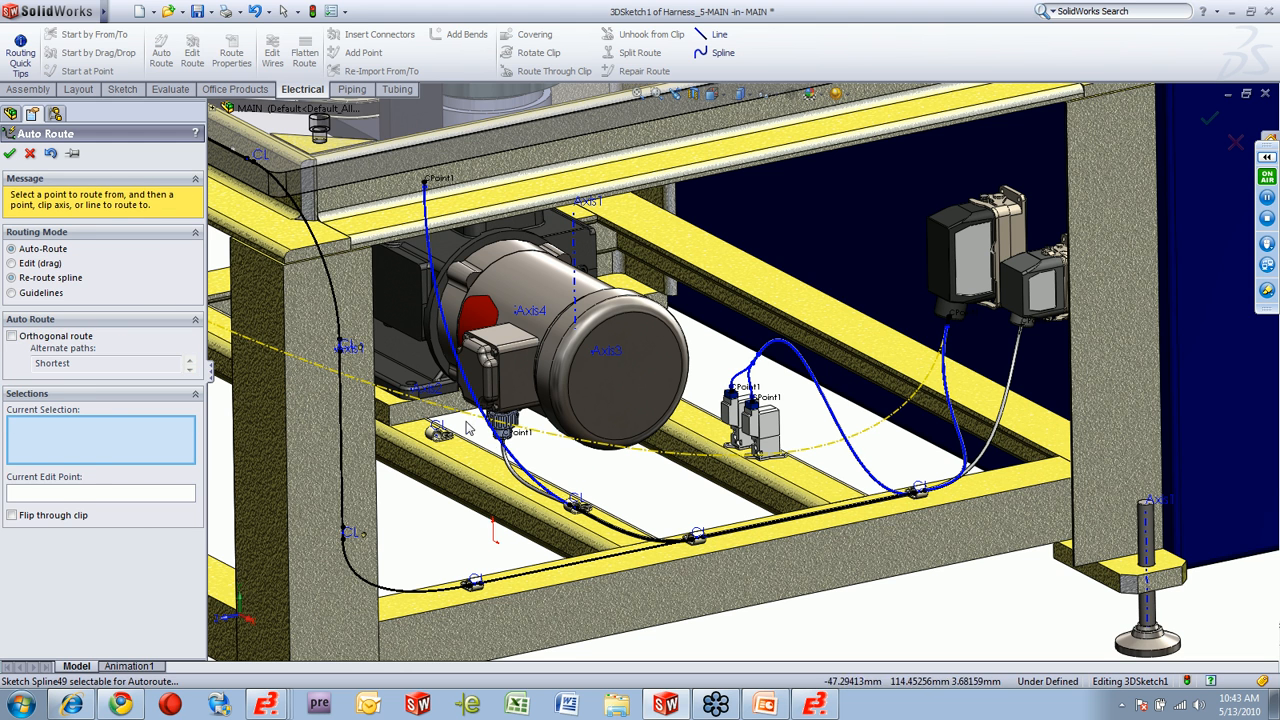
# Re-route the enclosure connector's guideline through the cross-rail clips and along the lower rail to the clip nearest the cabinet.
pyautogui.click(11, 303)
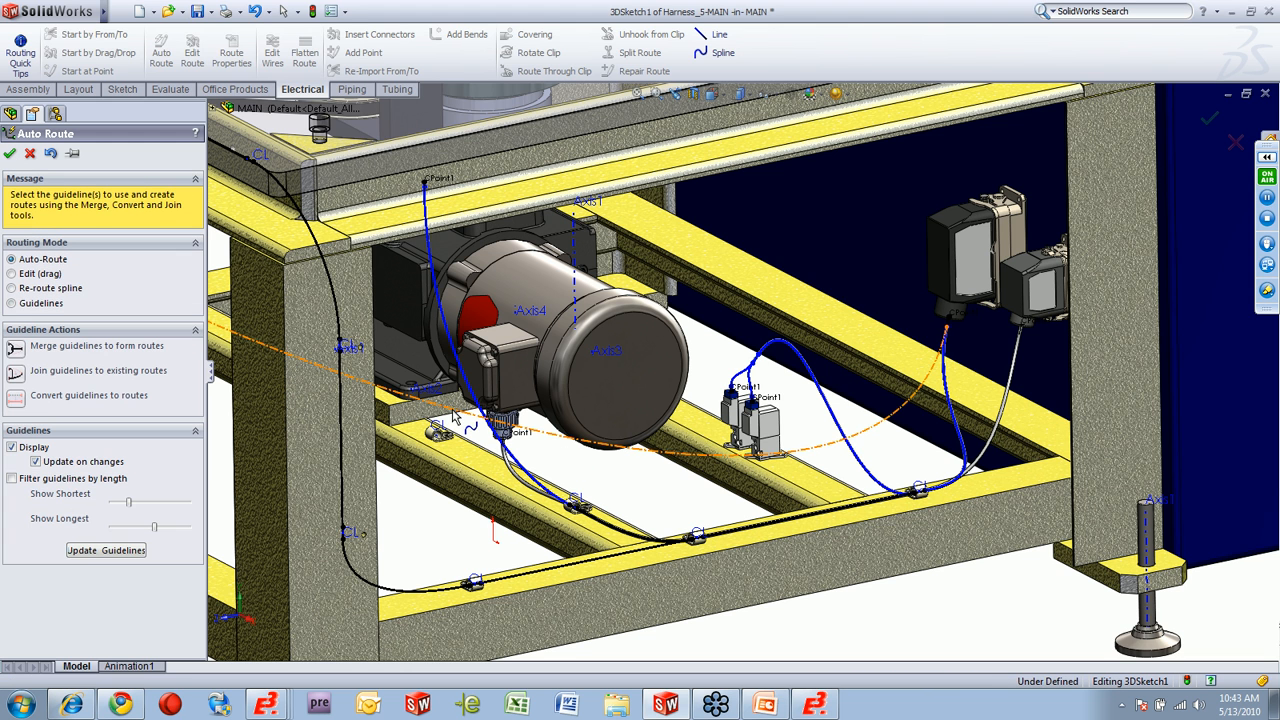
pyautogui.click(27, 292)
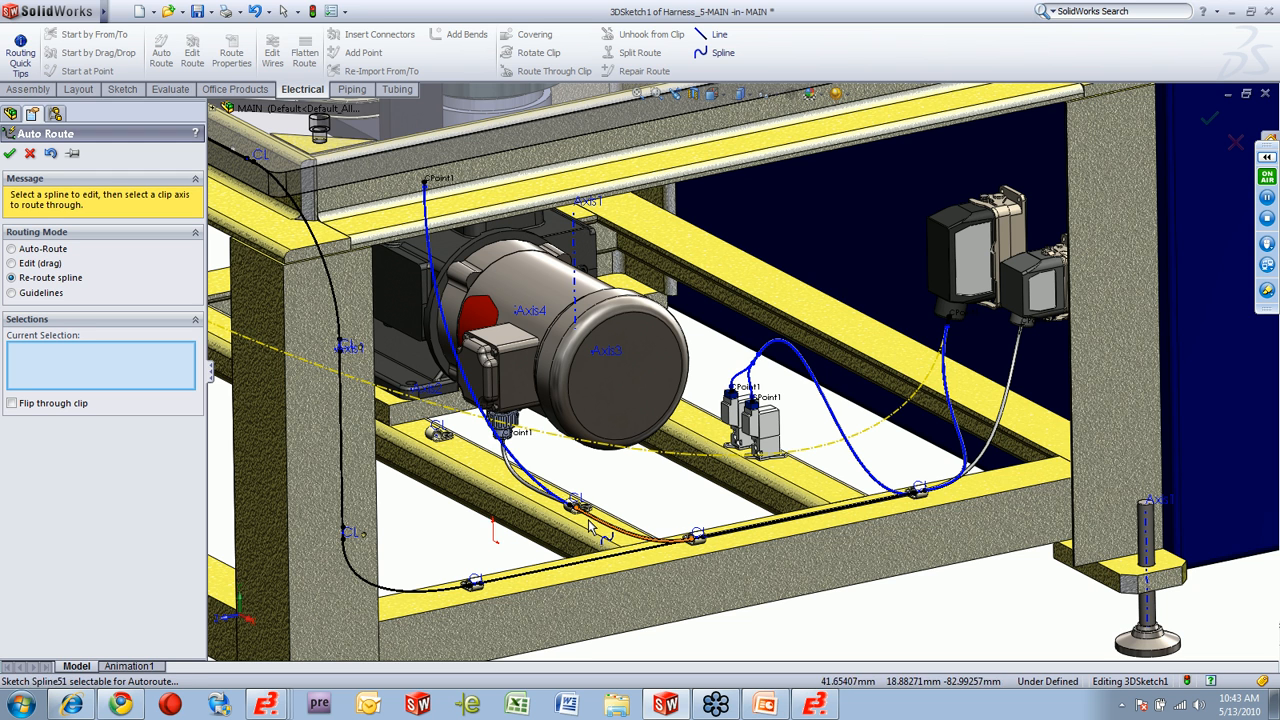
pyautogui.click(382, 393)
pyautogui.click(441, 434)
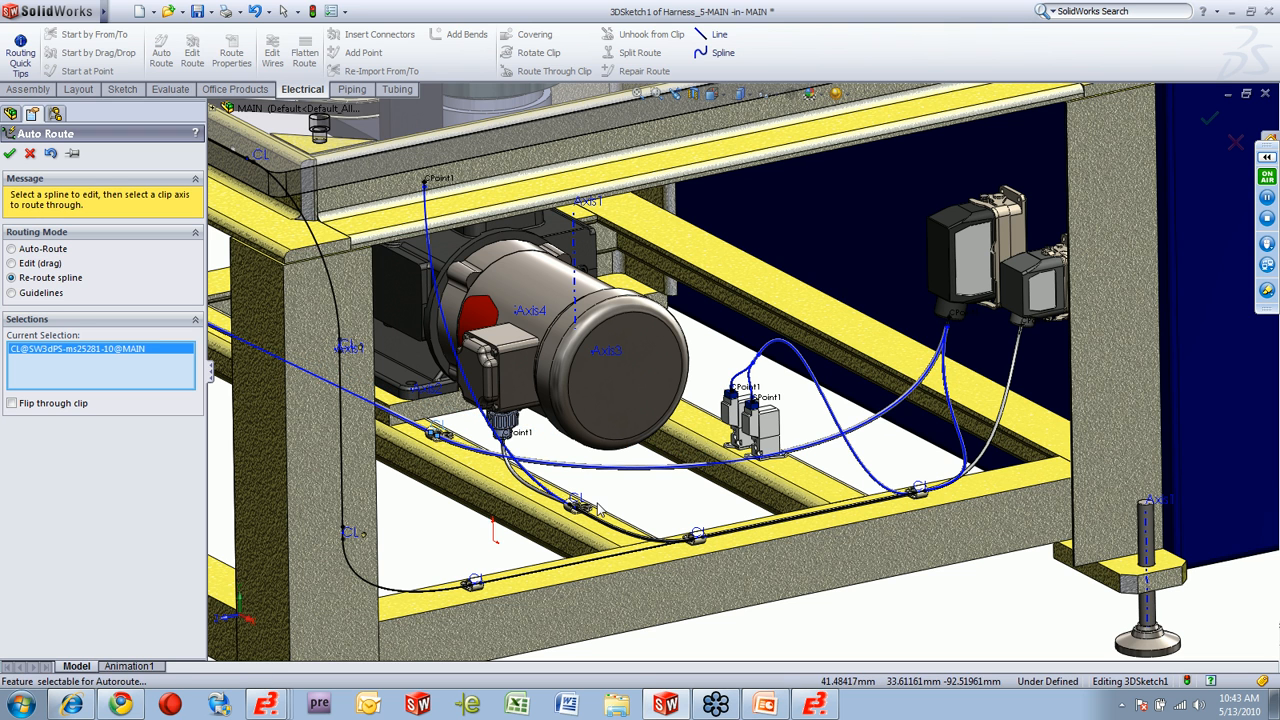
pyautogui.click(885, 469)
pyautogui.click(912, 494)
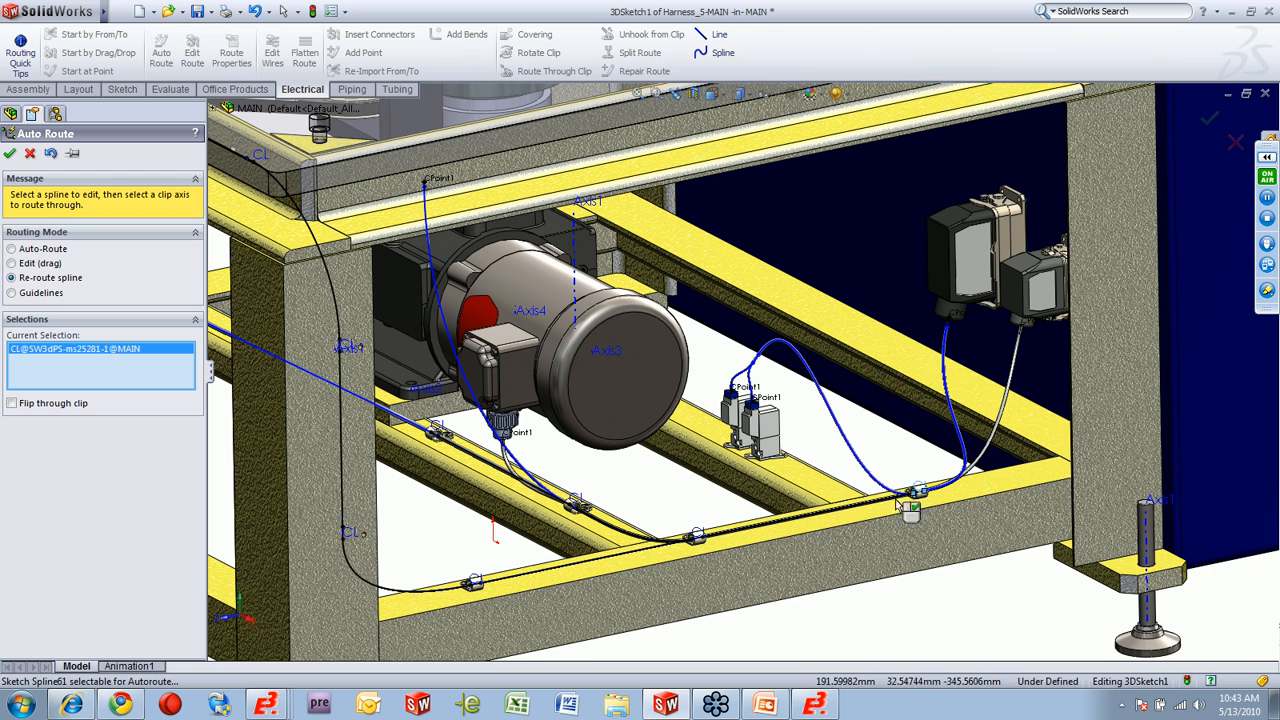
pyautogui.click(10, 154)
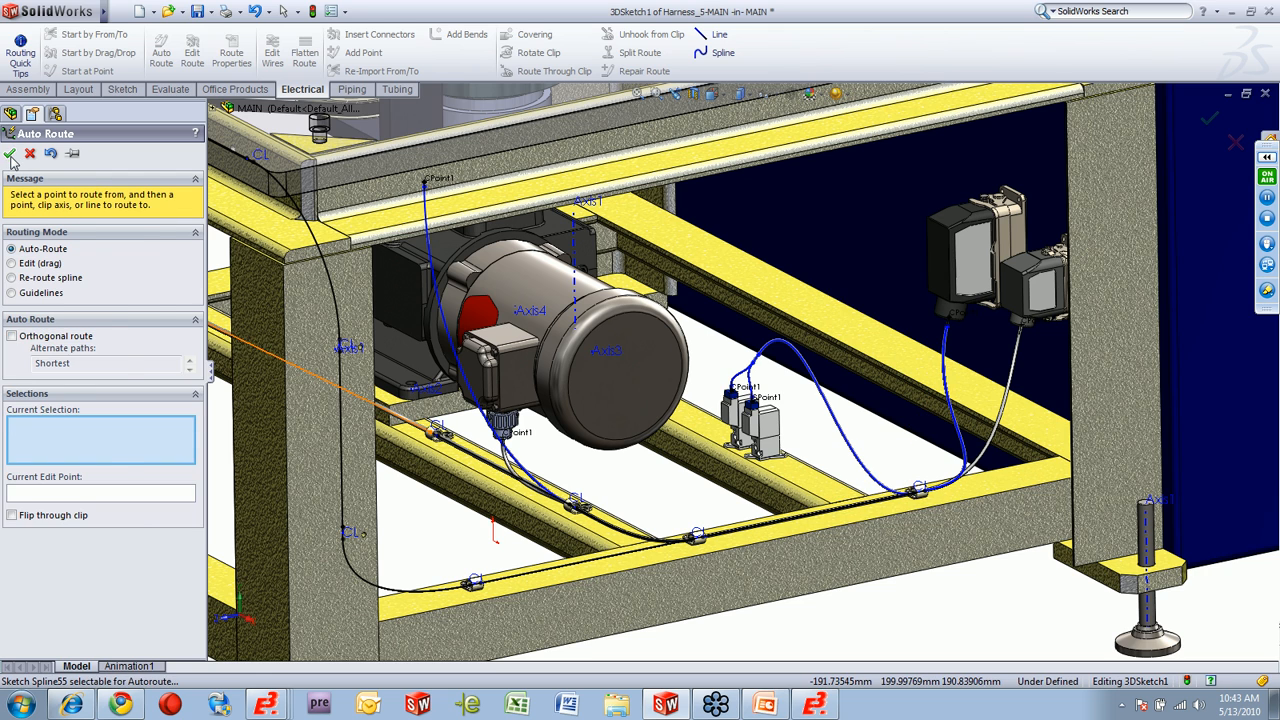
# Finish Auto Route, then exit the route sketch and the harness sub-assembly to return to the MAIN assembly.
pyautogui.click(10, 154)
pyautogui.scroll(-5, 393, 397)
pyautogui.keyDown('ctrl'); pyautogui.moveTo(413, 349); pyautogui.dragTo(517, 418, button='middle'); pyautogui.keyUp('ctrl')
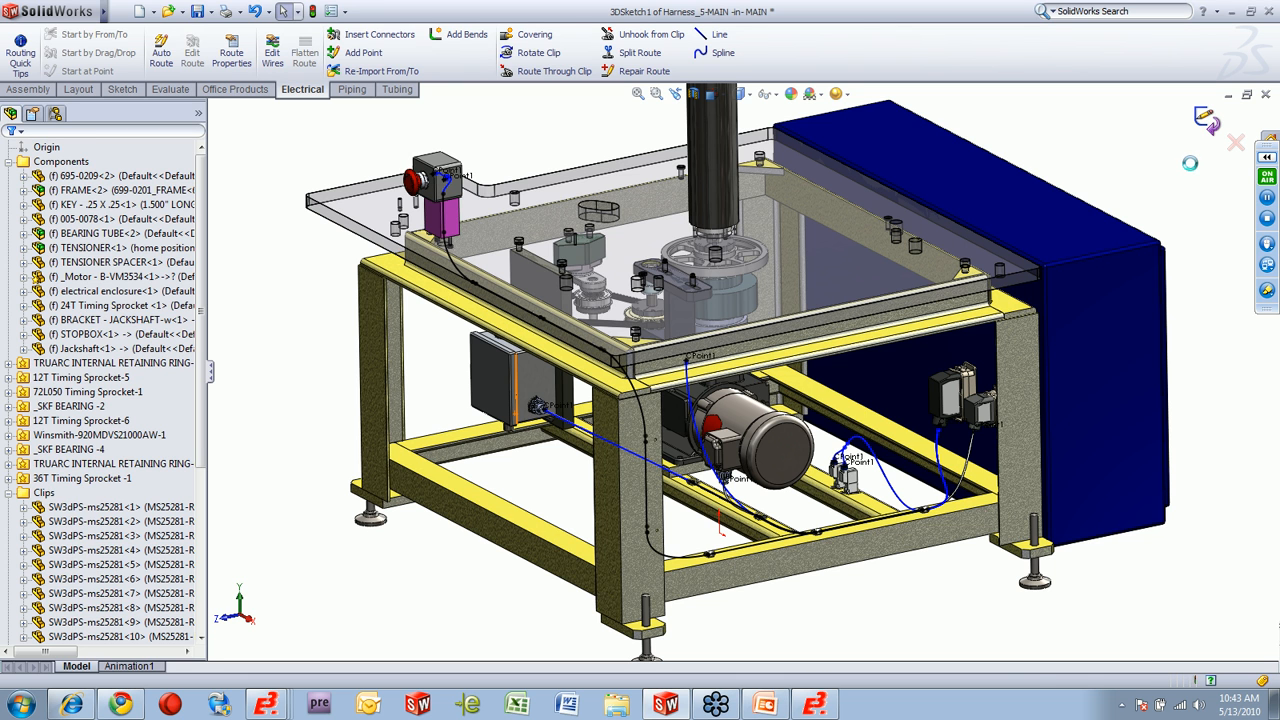
pyautogui.click(1207, 128)
pyautogui.click(1218, 127)
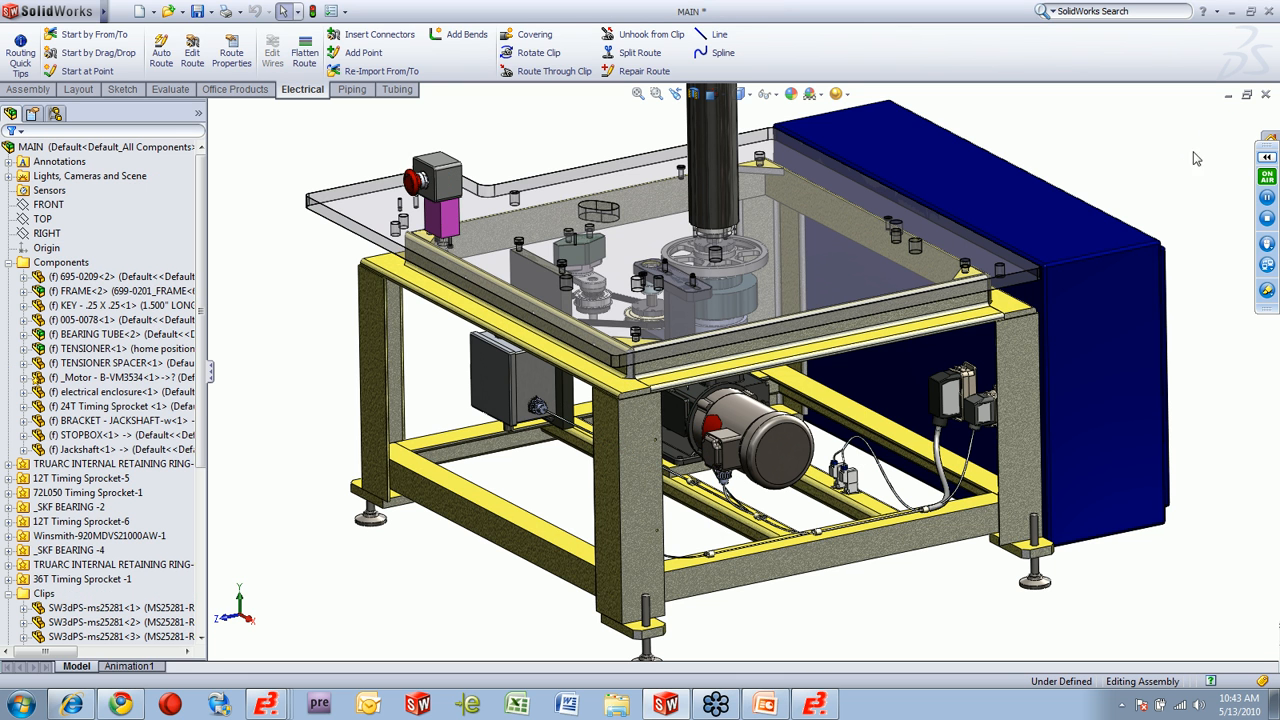
# Isolate Harness_4-MAIN and Harness_5-MAIN and inspect their routed cables.
pyautogui.click(202, 602)
pyautogui.click(150, 593)
pyautogui.keyDown('ctrl'); pyautogui.click(150, 607); pyautogui.keyUp('ctrl')
pyautogui.rightClick(296, 488)
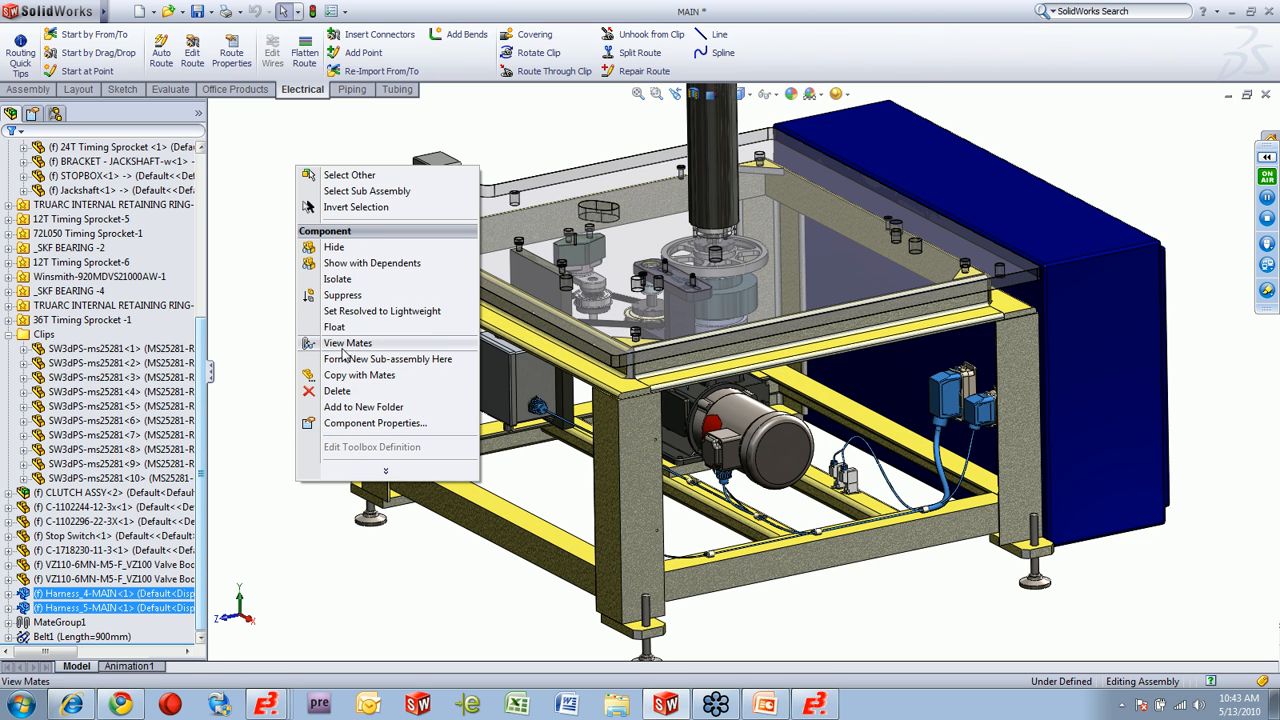
pyautogui.click(346, 281)
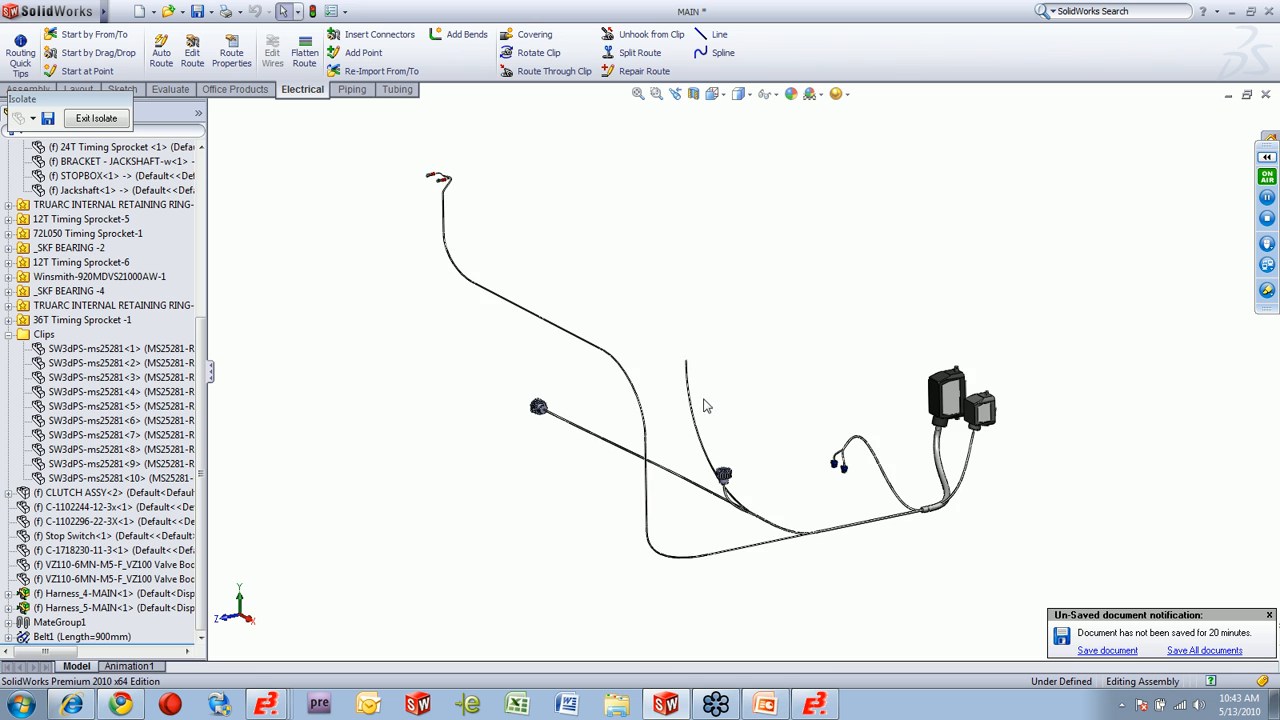
pyautogui.moveTo(705, 405); pyautogui.dragTo(711, 500, button='middle')
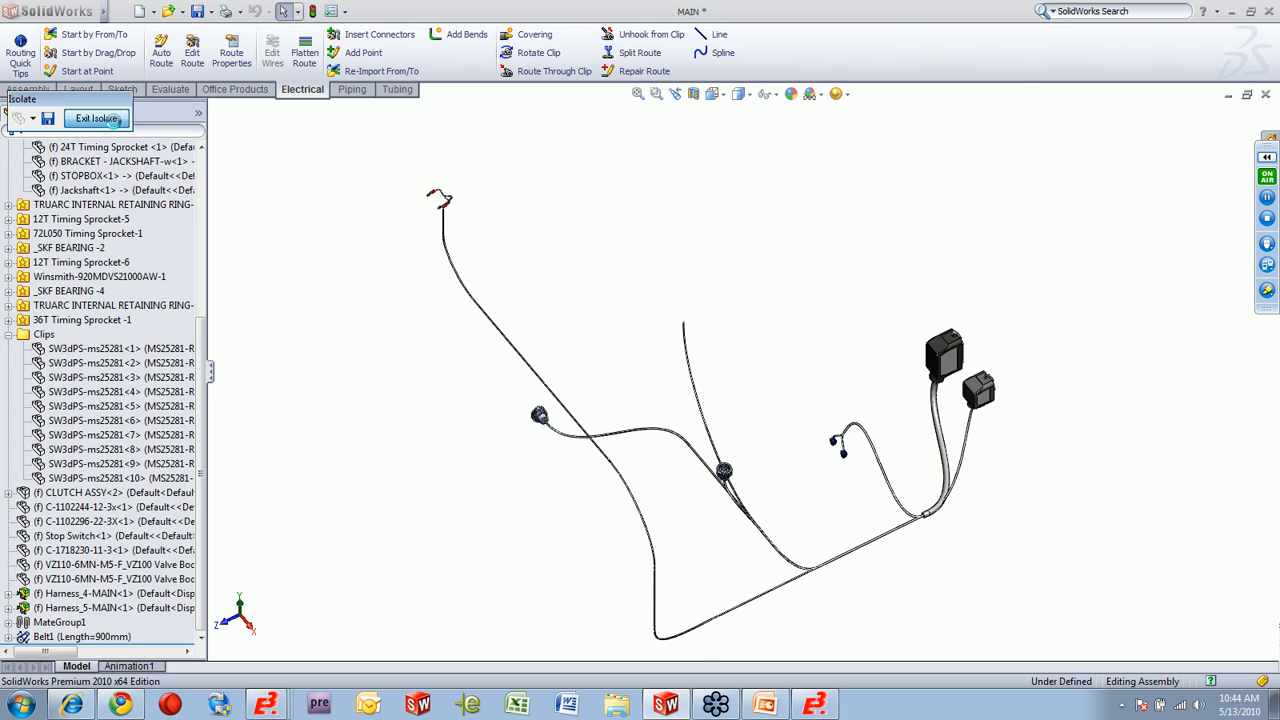
# Exit the isolated view and bring the whole capping machine assembly back into view.
pyautogui.click(113, 119)
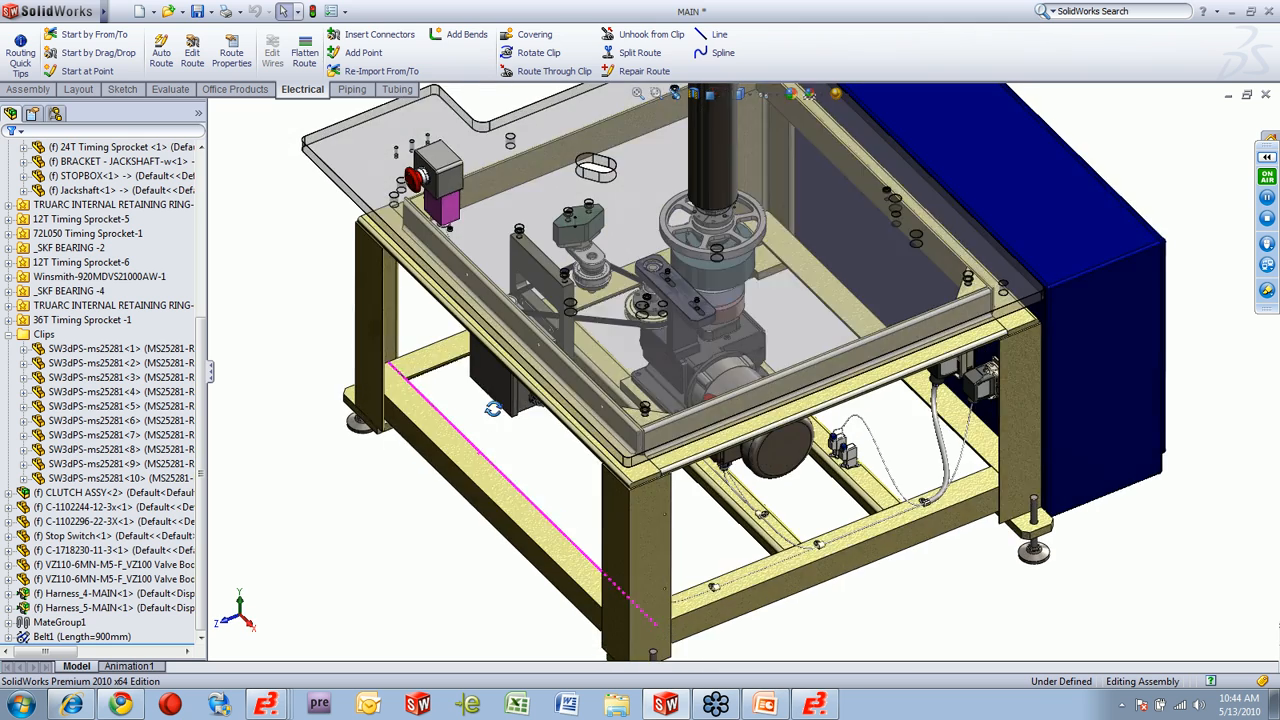
pyautogui.moveTo(493, 409); pyautogui.dragTo(491, 364, button='middle')
pyautogui.scroll(1, 519, 393)
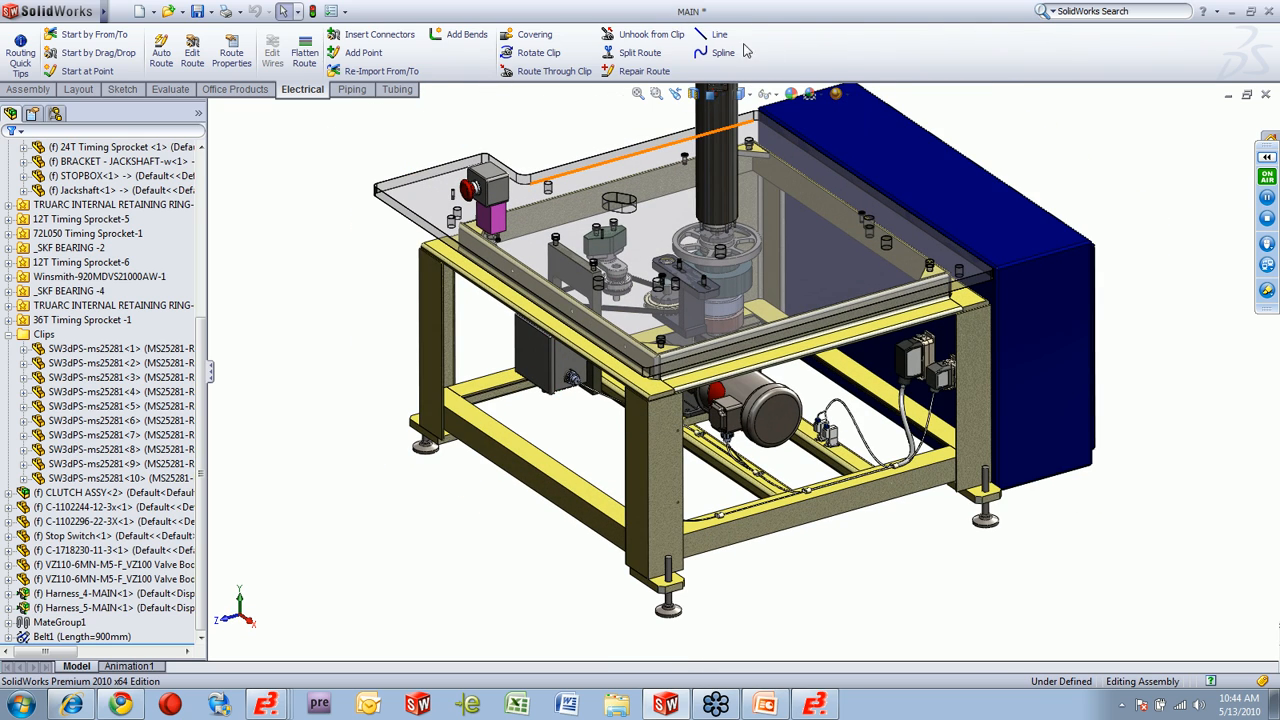
# Arrange the E3.WireWorksCable and SolidWorks windows side by side, each filling half the screen.
pyautogui.doubleClick(748, 10)
pyautogui.moveTo(628, 47); pyautogui.dragTo(1279, 78)
pyautogui.click(576, 14)
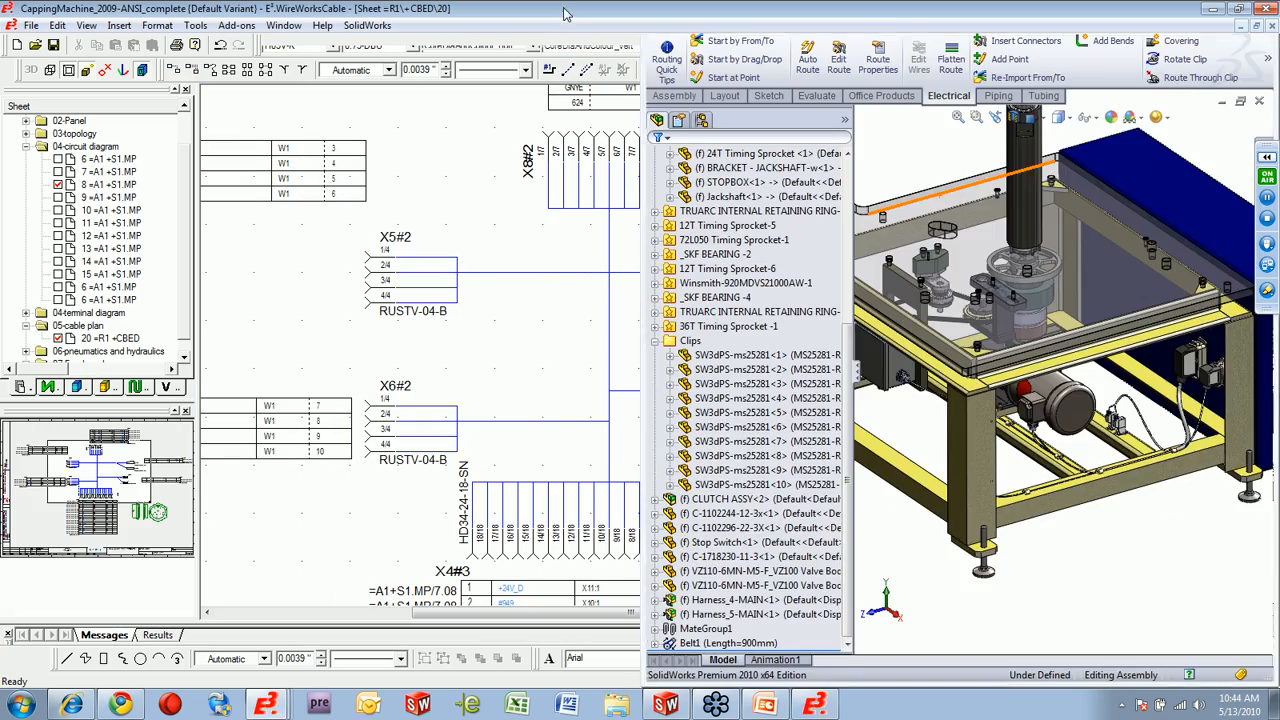
pyautogui.moveTo(588, 14); pyautogui.dragTo(1, 138)
# Enlarge both work areas by shrinking the E3 side panels around cable plan sheet 20 and collapsing the SolidWorks feature tree.
pyautogui.moveTo(405, 298); pyautogui.dragTo(602, 298)
pyautogui.moveTo(202, 299); pyautogui.dragTo(50, 299)
pyautogui.moveTo(347, 608); pyautogui.dragTo(387, 608)
pyautogui.click(838, 369)
pyautogui.click(855, 374)
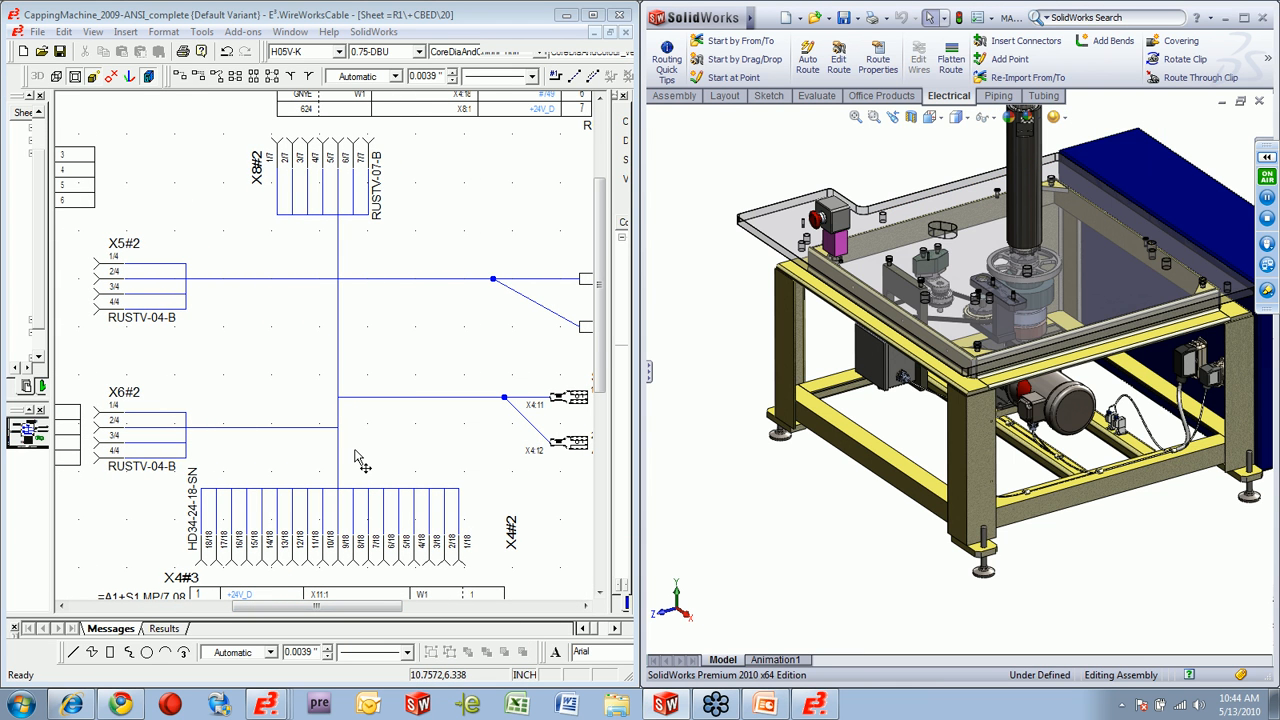
# Cross-highlight the HD34-24-18-SN, X6#2, X5#2 and X8#2 connectors from the cable plan in the 3D assembly, and clear the selection.
pyautogui.click(279, 566)
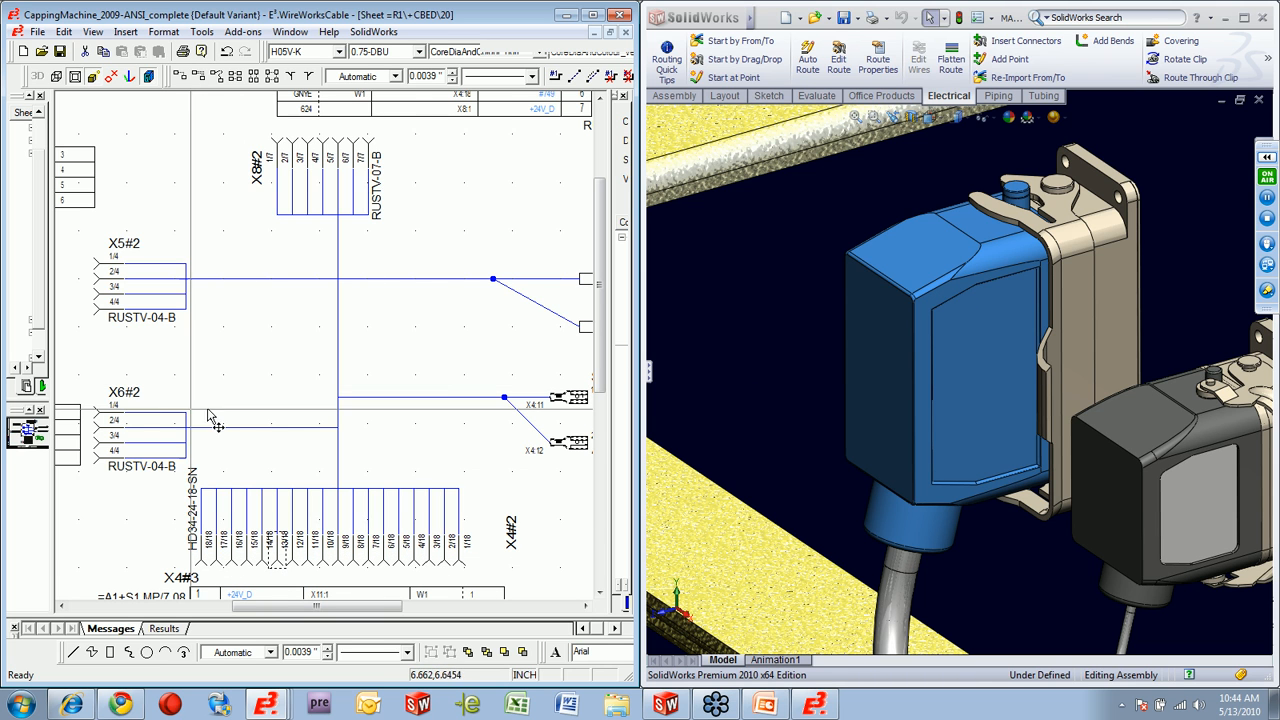
pyautogui.click(100, 418)
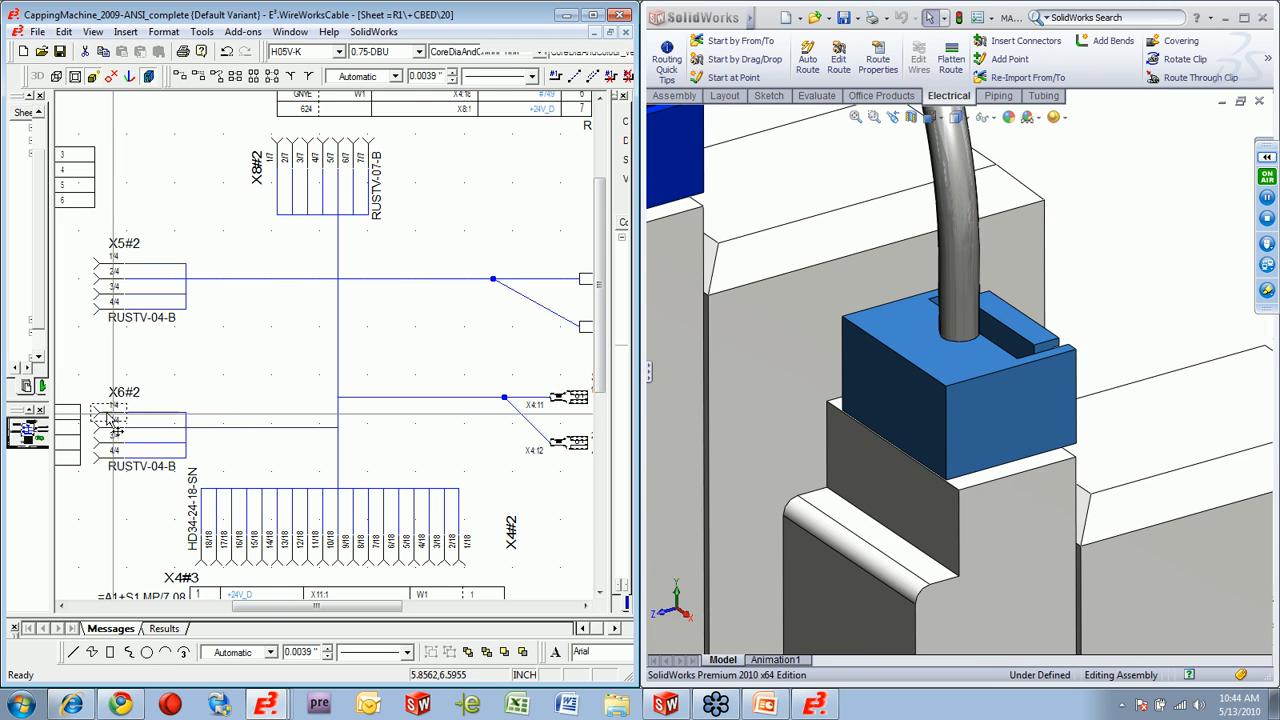
pyautogui.click(105, 268)
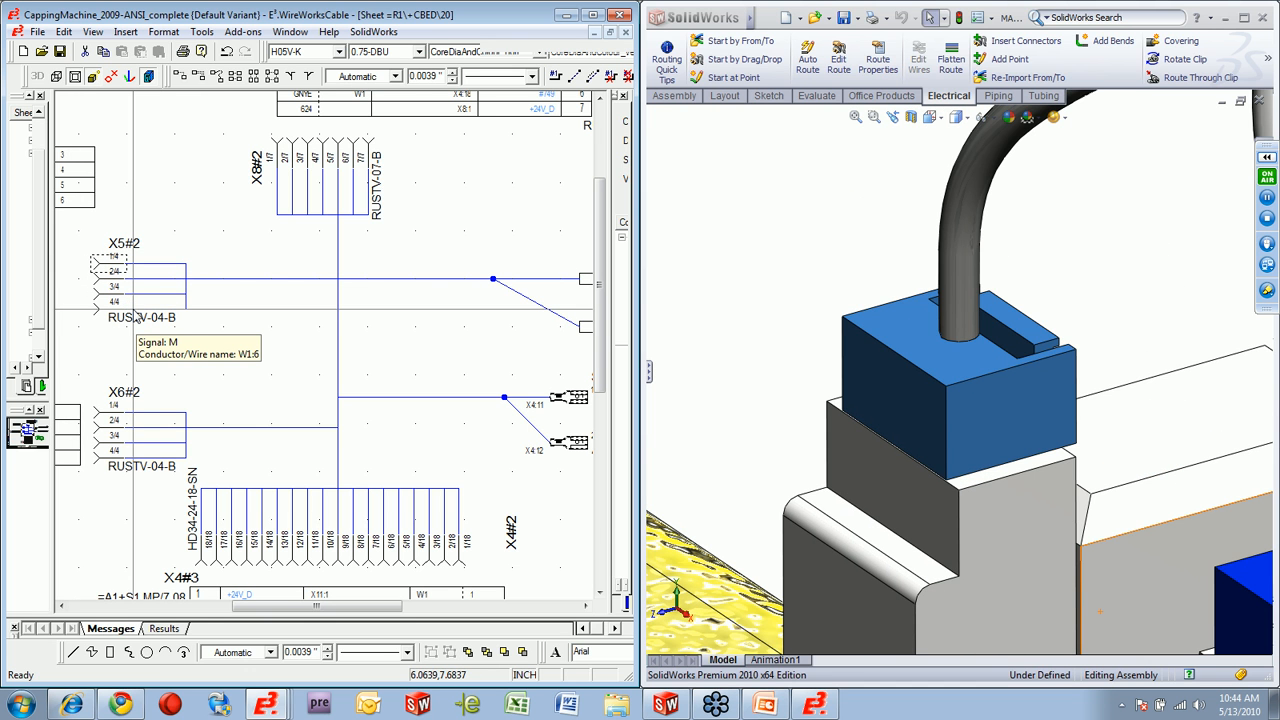
pyautogui.click(294, 151)
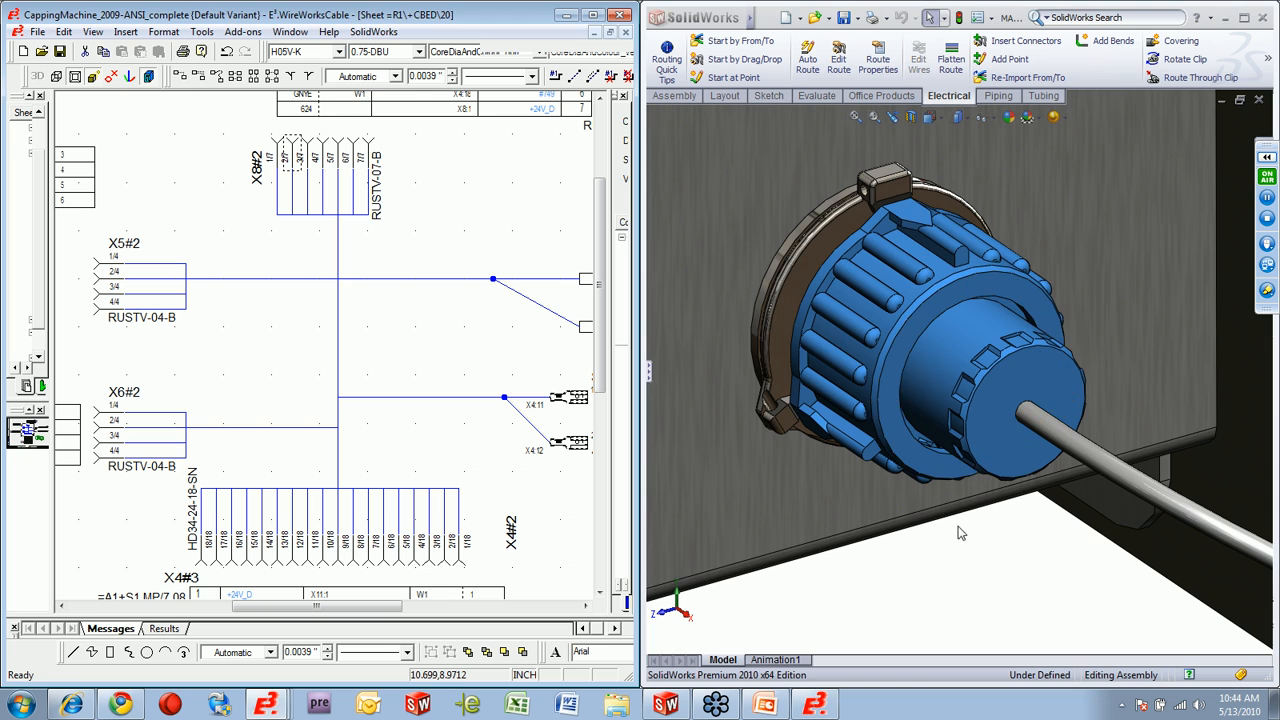
pyautogui.click(973, 545)
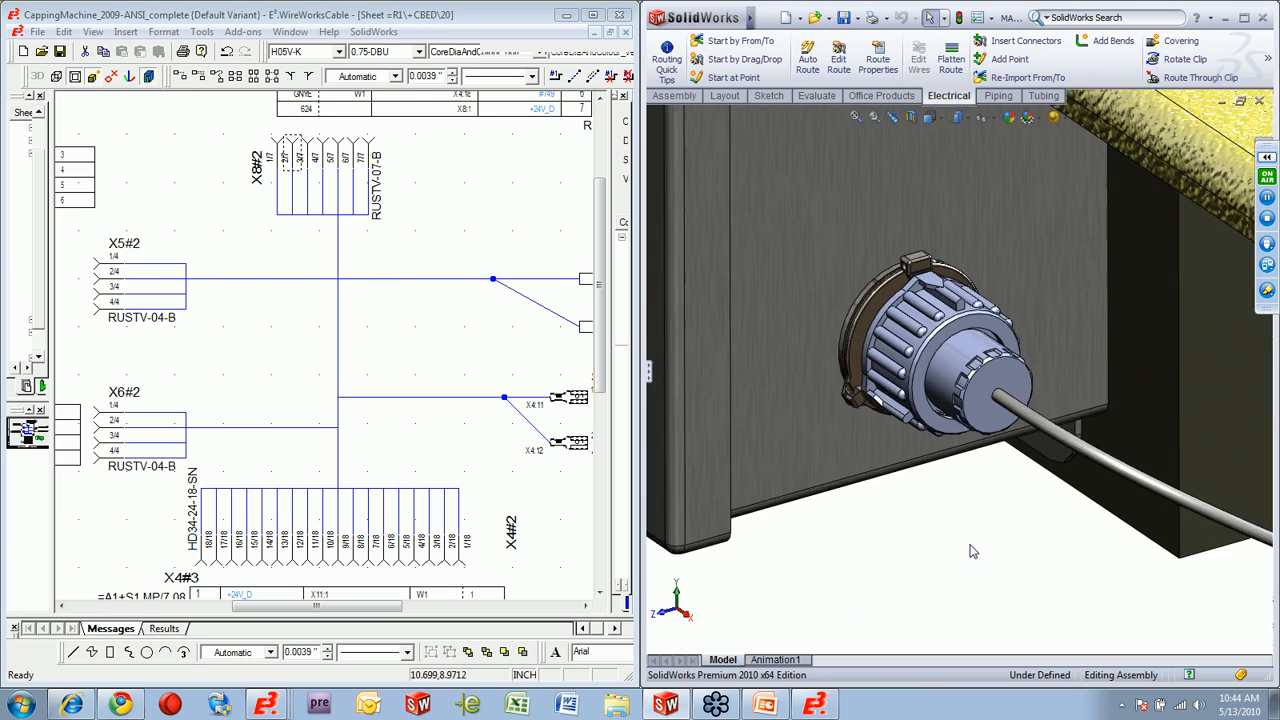